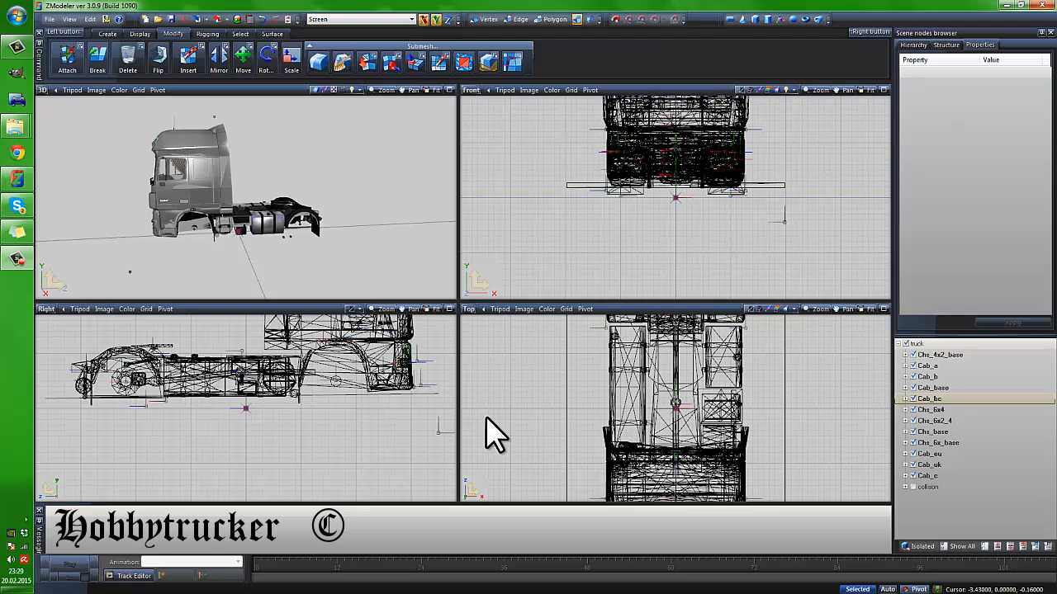
# Examine the DAF truck model in the 3D view, covering the cab interior, the windows and the rear chassis
pyautogui.moveTo(321, 177); pyautogui.dragTo(209, 175, button='middle')
pyautogui.scroll(10, 209, 175)
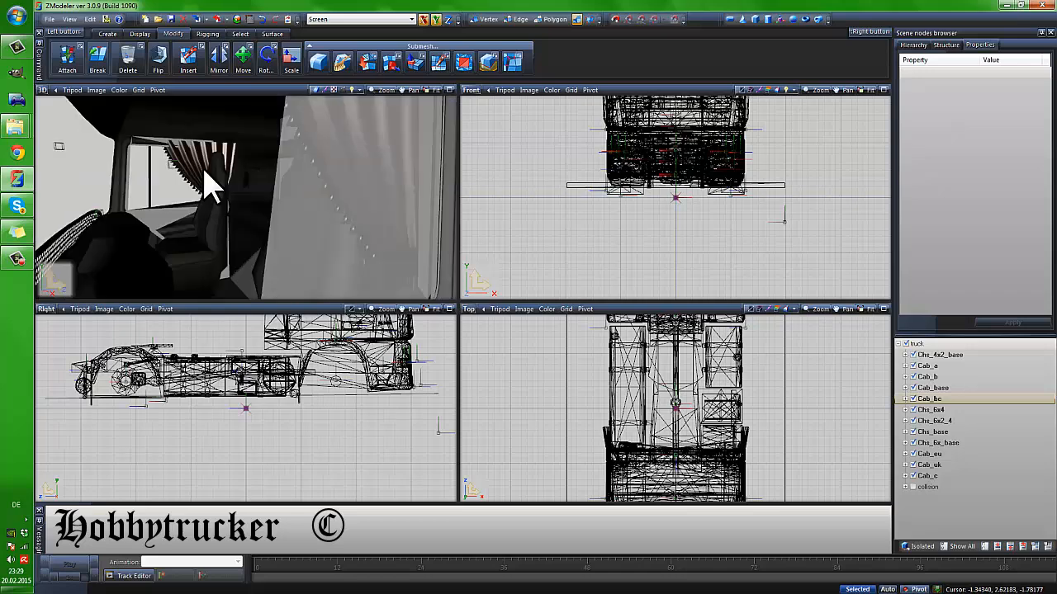
pyautogui.scroll(-10, 223, 187)
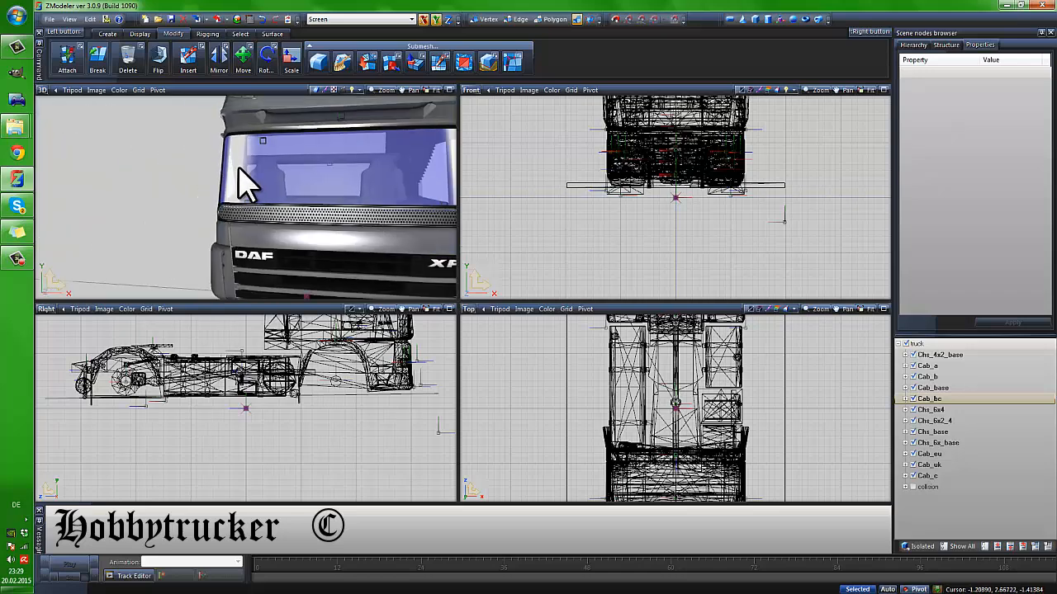
pyautogui.scroll(6, 227, 185)
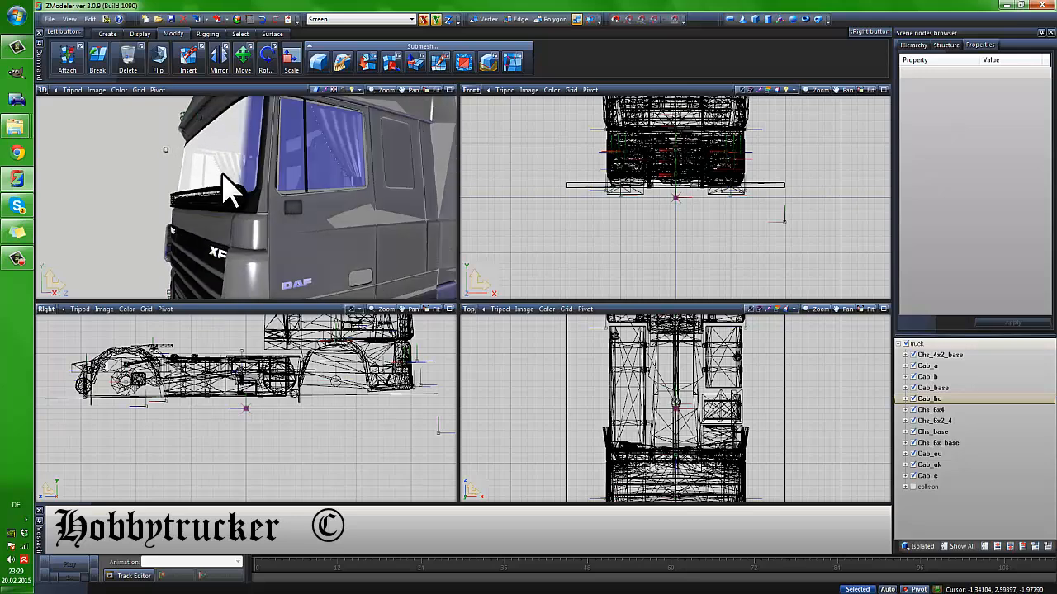
pyautogui.scroll(-6, 298, 212)
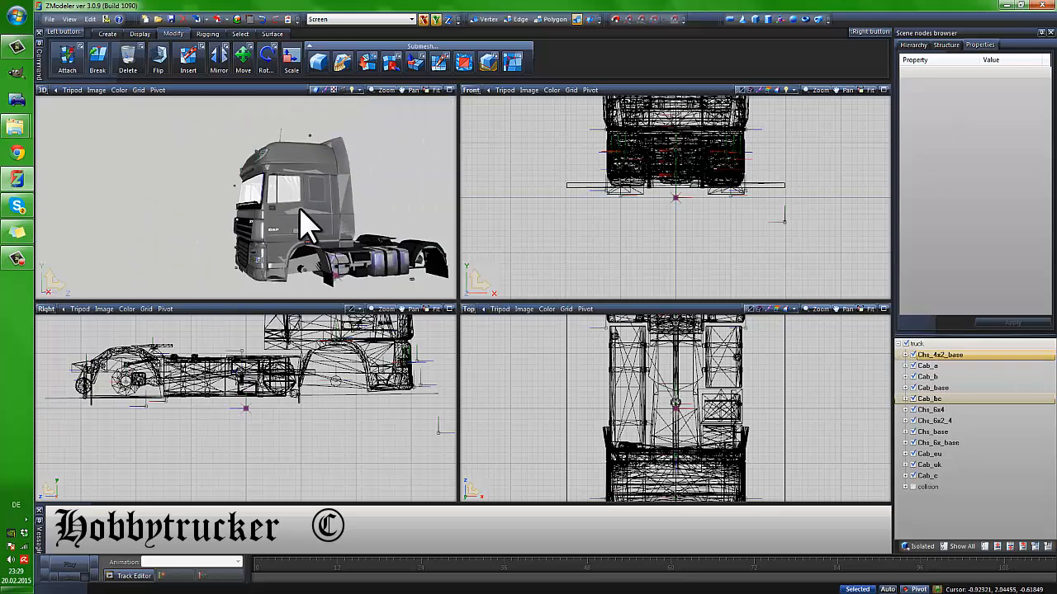
pyautogui.moveTo(298, 211); pyautogui.dragTo(187, 149, button='middle')
pyautogui.scroll(3, 321, 208)
pyautogui.scroll(-2, 188, 150)
pyautogui.moveTo(328, 207); pyautogui.dragTo(198, 207, button='middle')
pyautogui.scroll(2, 209, 218)
pyautogui.scroll(-3, 240, 207)
pyautogui.scroll(5, 260, 264)
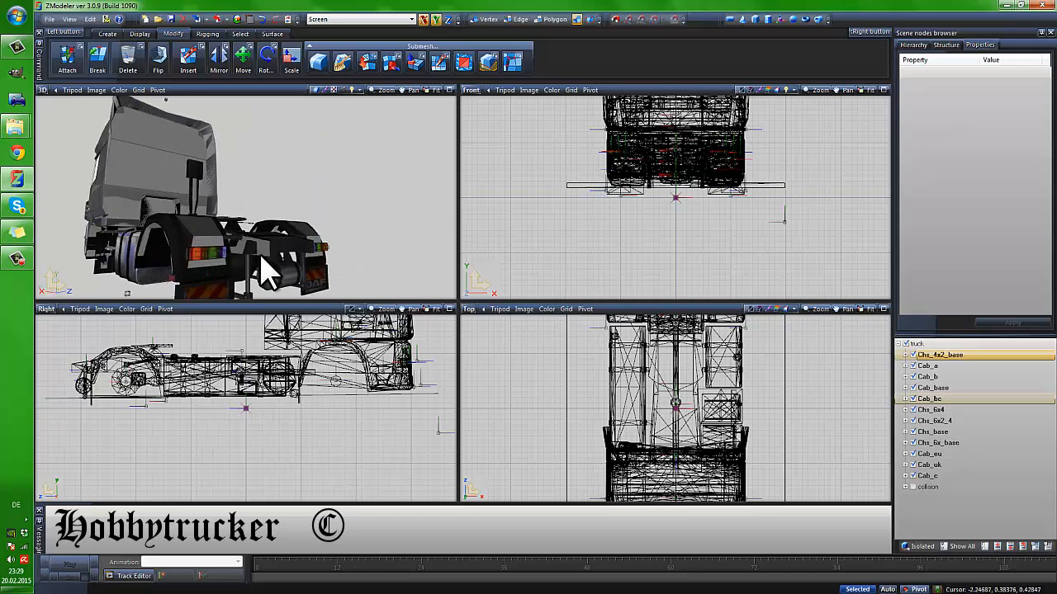
pyautogui.moveTo(204, 264); pyautogui.dragTo(248, 231, button='middle')
pyautogui.scroll(-2, 217, 246)
pyautogui.scroll(-2, 248, 231)
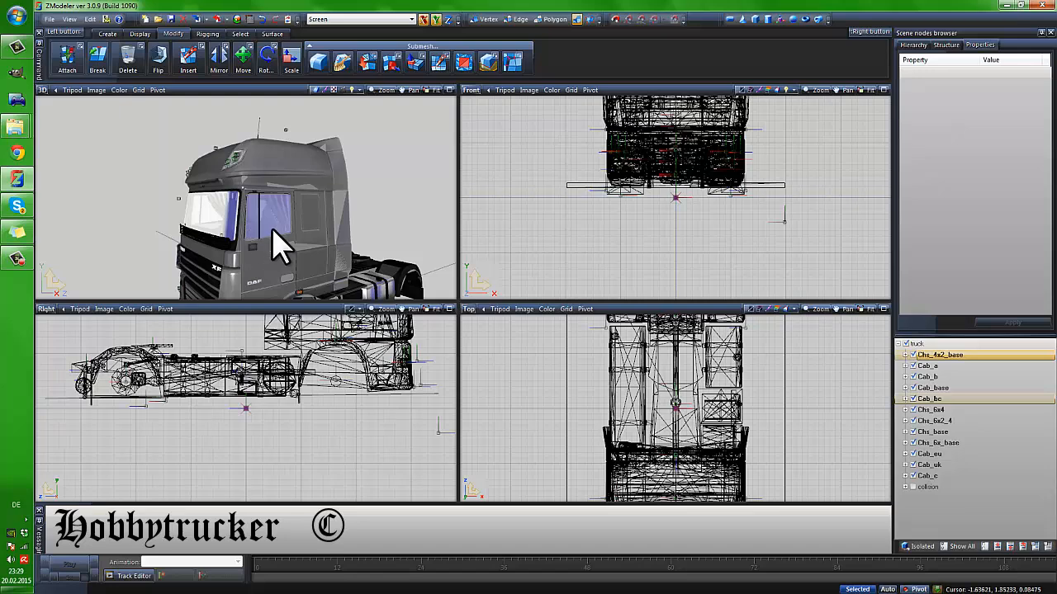
pyautogui.scroll(-2, 297, 397)
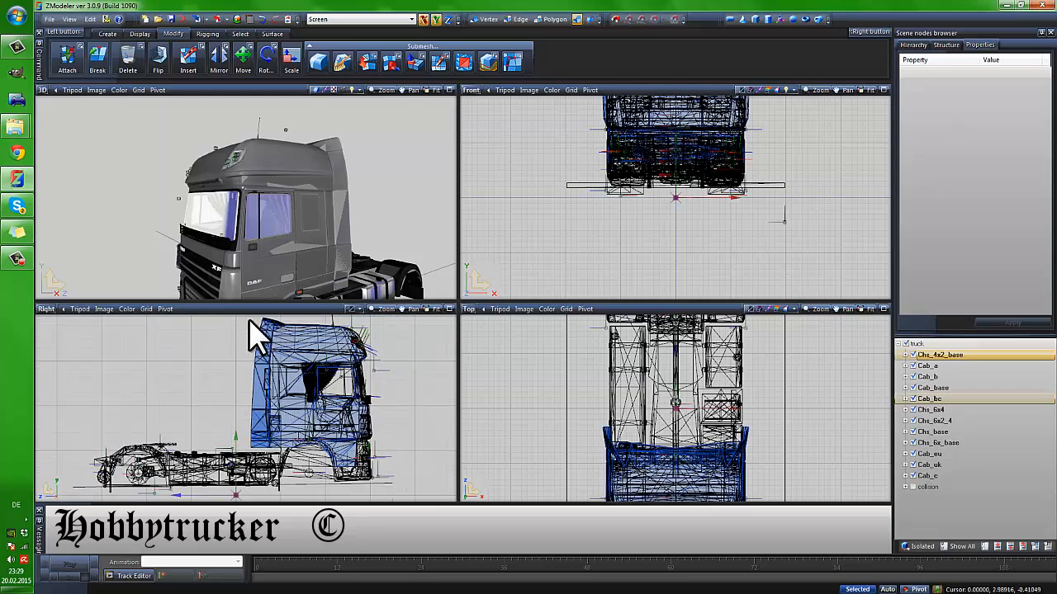
# Inspect the front of the DAF XF cab, including the grille, windscreen and side door
pyautogui.moveTo(231, 208); pyautogui.dragTo(243, 185, button='middle')
pyautogui.scroll(-4, 229, 189)
pyautogui.scroll(3, 233, 187)
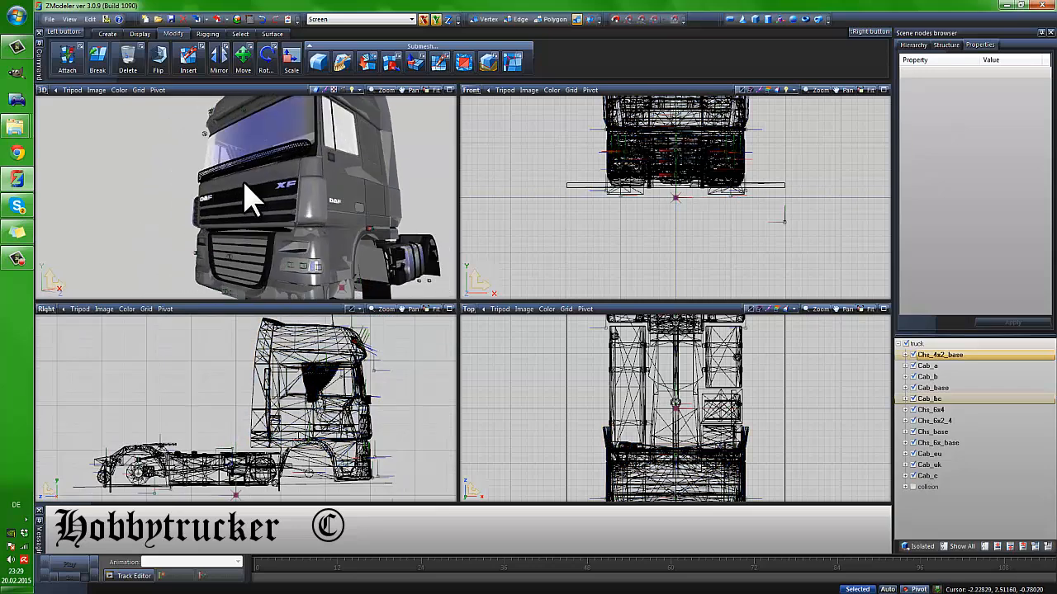
pyautogui.scroll(-5, 245, 184)
pyautogui.scroll(5, 248, 200)
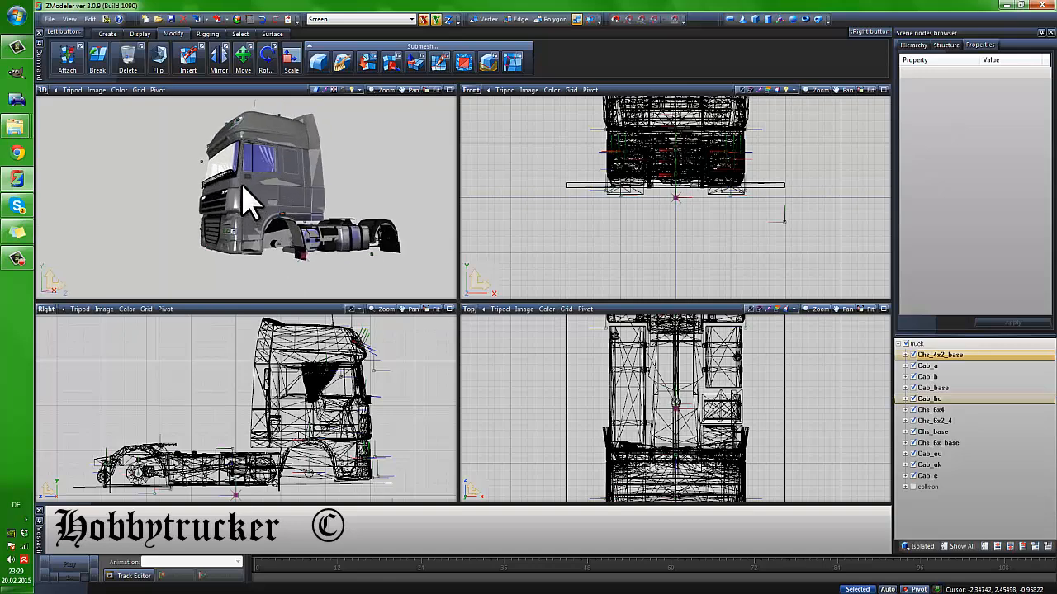
pyautogui.scroll(4, 258, 191)
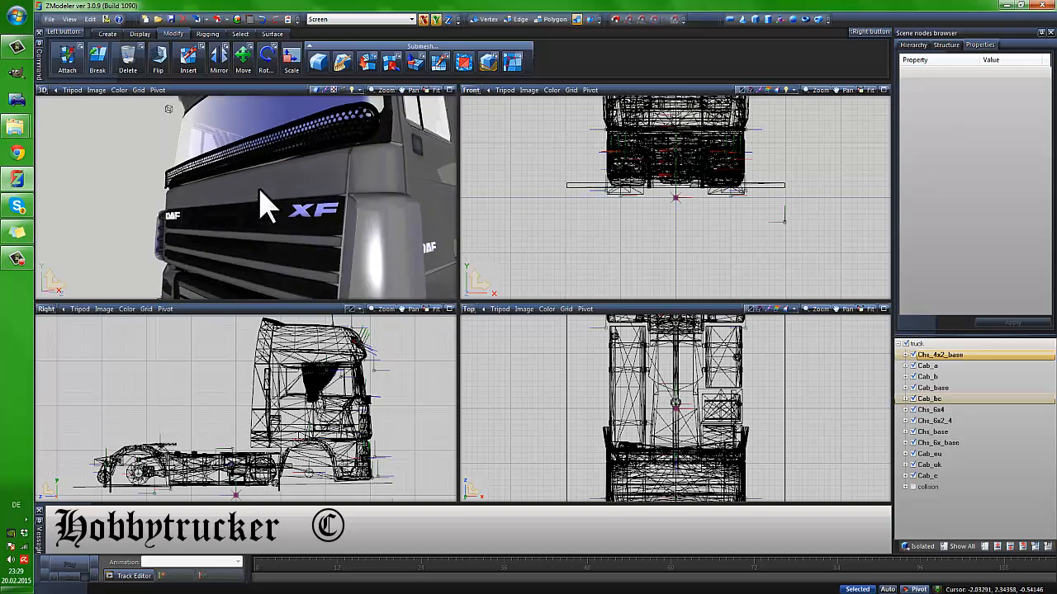
pyautogui.moveTo(259, 183); pyautogui.dragTo(142, 234, button='middle')
pyautogui.scroll(-2, 202, 168)
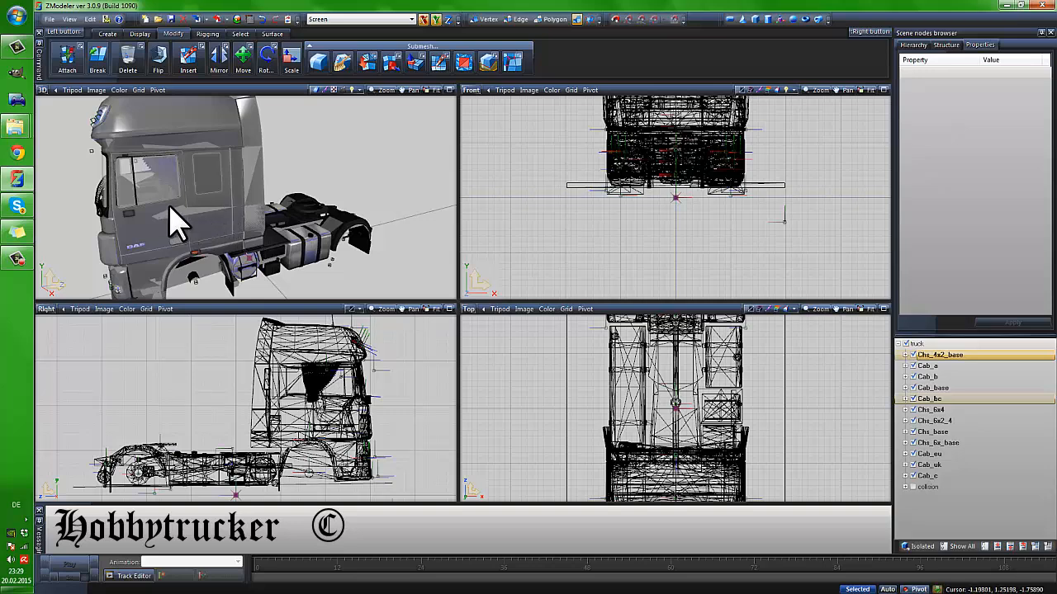
pyautogui.moveTo(168, 204); pyautogui.dragTo(183, 161, button='middle')
pyautogui.scroll(4, 163, 165)
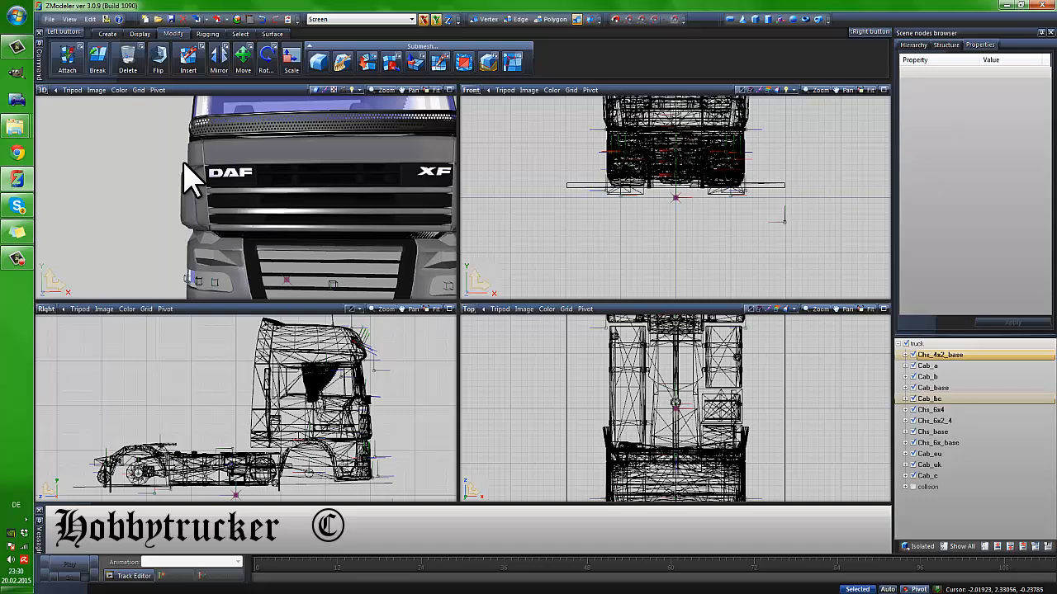
pyautogui.moveTo(408, 142); pyautogui.dragTo(261, 137, button='middle')
pyautogui.scroll(-3, 355, 198)
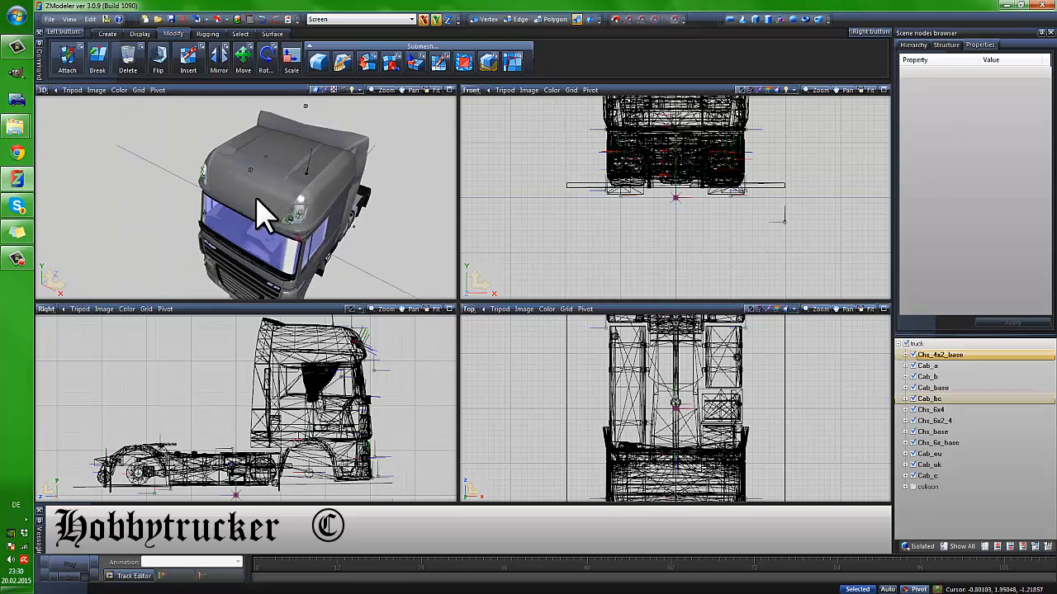
# Examine the cab's roof, side panels and side windows from several angles and distances
pyautogui.moveTo(241, 223); pyautogui.dragTo(193, 196, button='middle')
pyautogui.scroll(5, 297, 180)
pyautogui.scroll(-6, 251, 167)
pyautogui.scroll(1, 253, 175)
pyautogui.scroll(3, 224, 153)
pyautogui.scroll(-4, 282, 147)
pyautogui.scroll(-3, 284, 176)
pyautogui.scroll(-5, 237, 178)
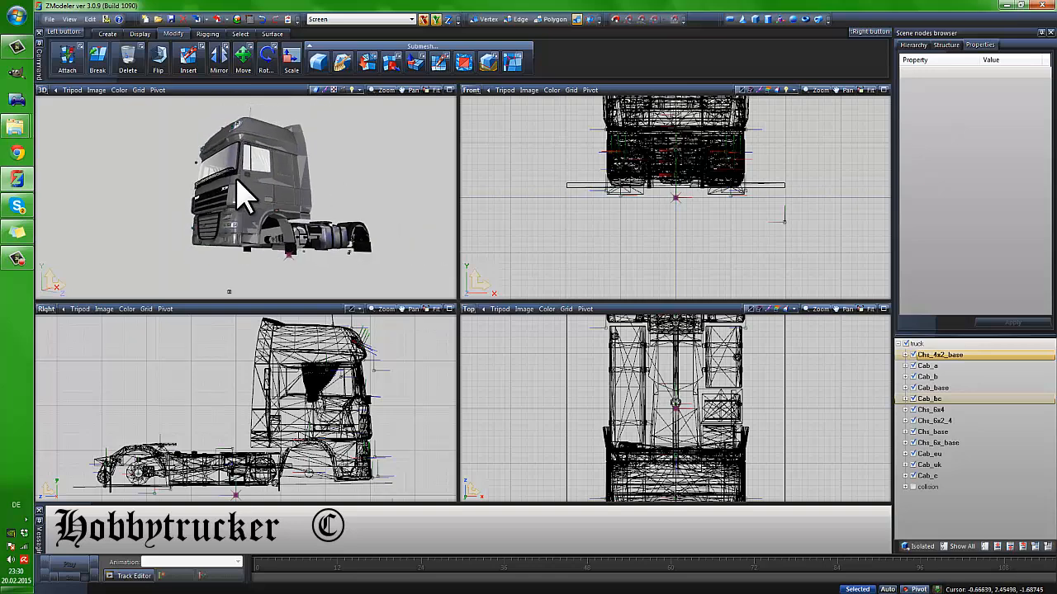
pyautogui.scroll(5, 262, 183)
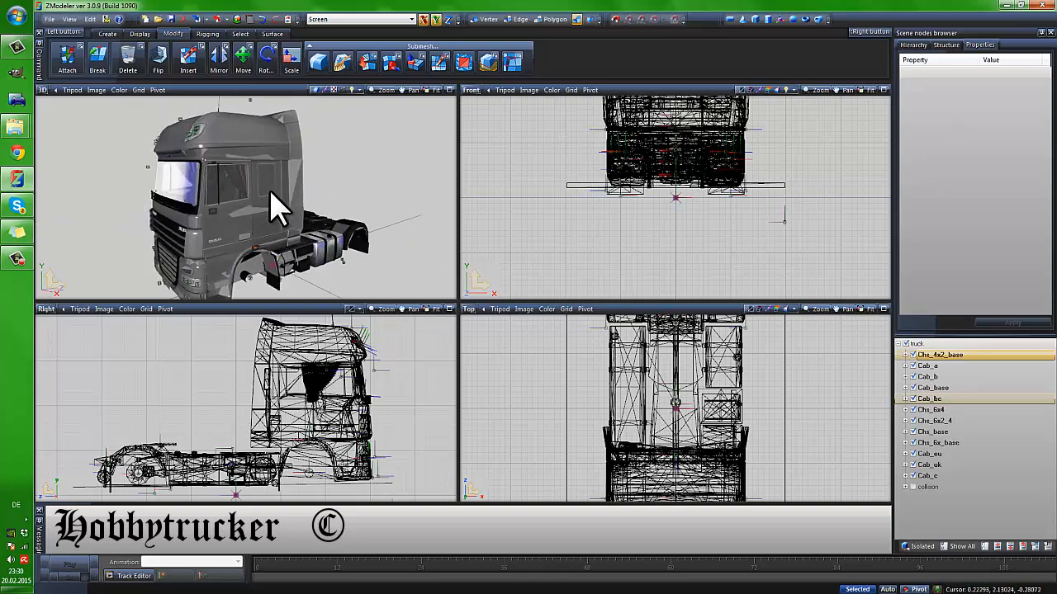
pyautogui.scroll(5, 203, 162)
pyautogui.moveTo(203, 163); pyautogui.dragTo(232, 173, button='middle')
pyautogui.scroll(-3, 214, 166)
pyautogui.scroll(-3, 243, 189)
pyautogui.scroll(4, 258, 188)
pyautogui.scroll(-2, 235, 171)
pyautogui.scroll(-3, 237, 174)
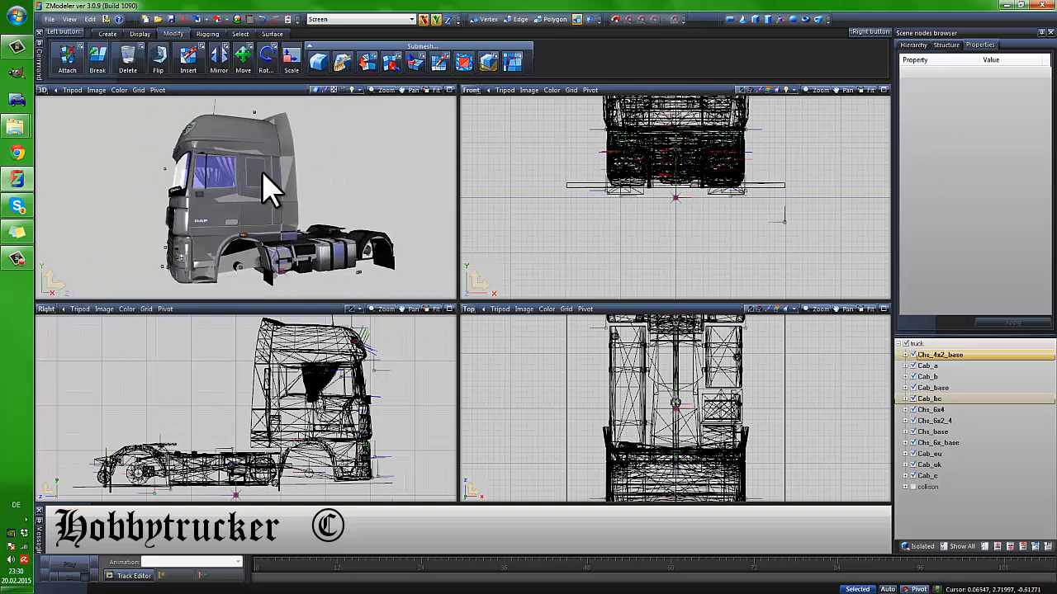
pyautogui.scroll(-2, 263, 173)
pyautogui.scroll(5, 262, 173)
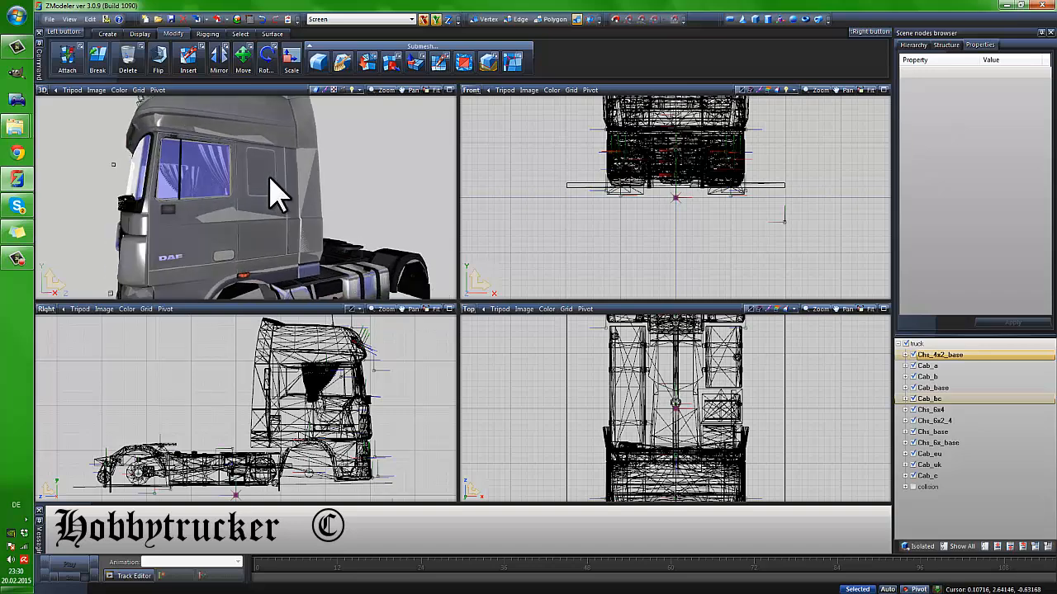
pyautogui.moveTo(269, 177); pyautogui.dragTo(215, 157, button='middle')
pyautogui.scroll(-3, 216, 138)
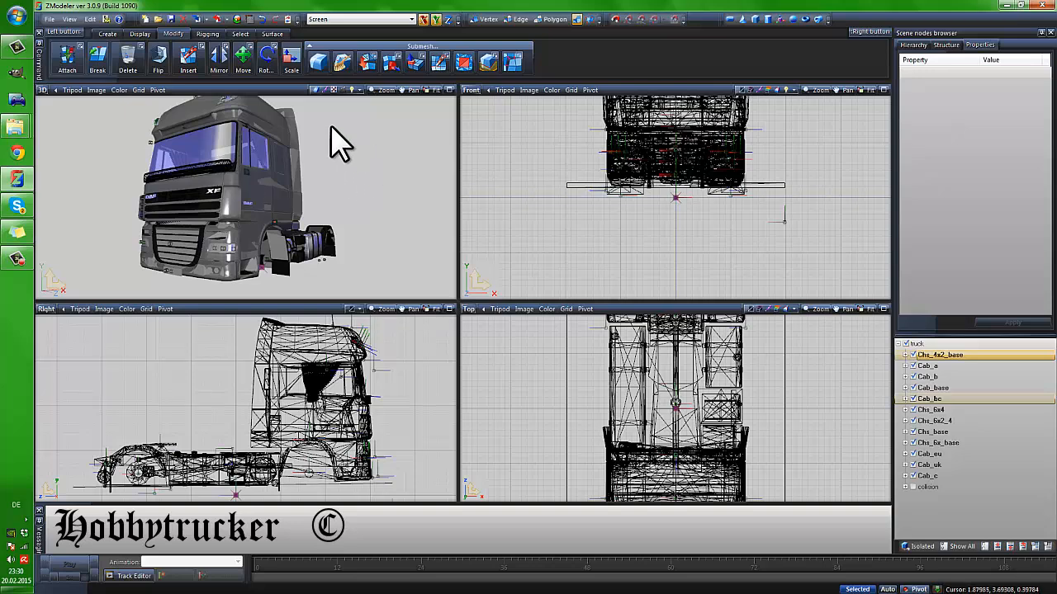
pyautogui.moveTo(324, 130); pyautogui.dragTo(235, 160, button='middle')
pyautogui.scroll(-3, 247, 160)
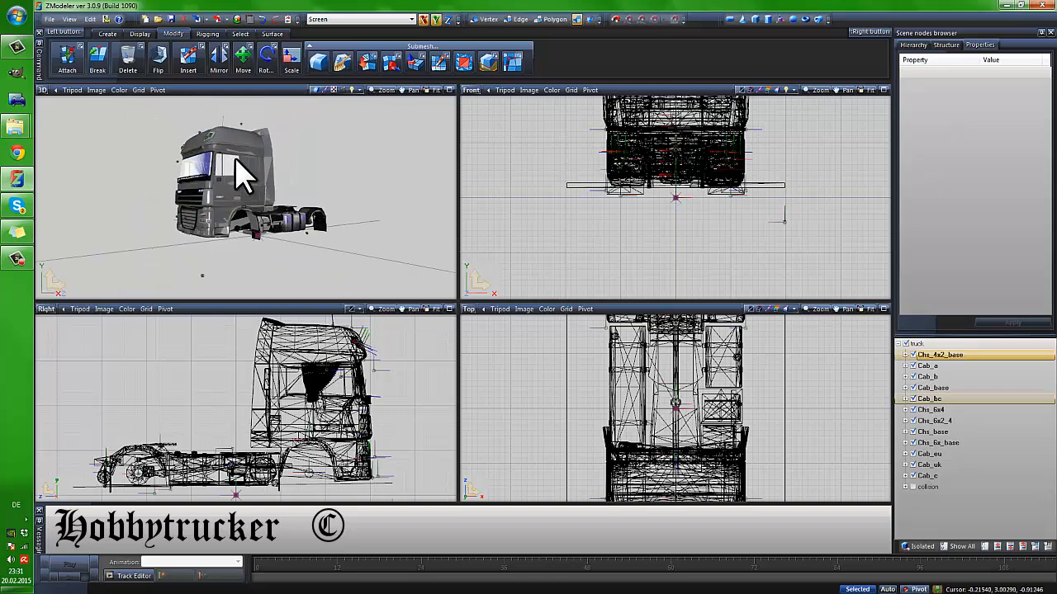
# Switch to the desktop and open the Bild DDS folder inside Nutzvolle Ordner
pyautogui.click(237, 19)
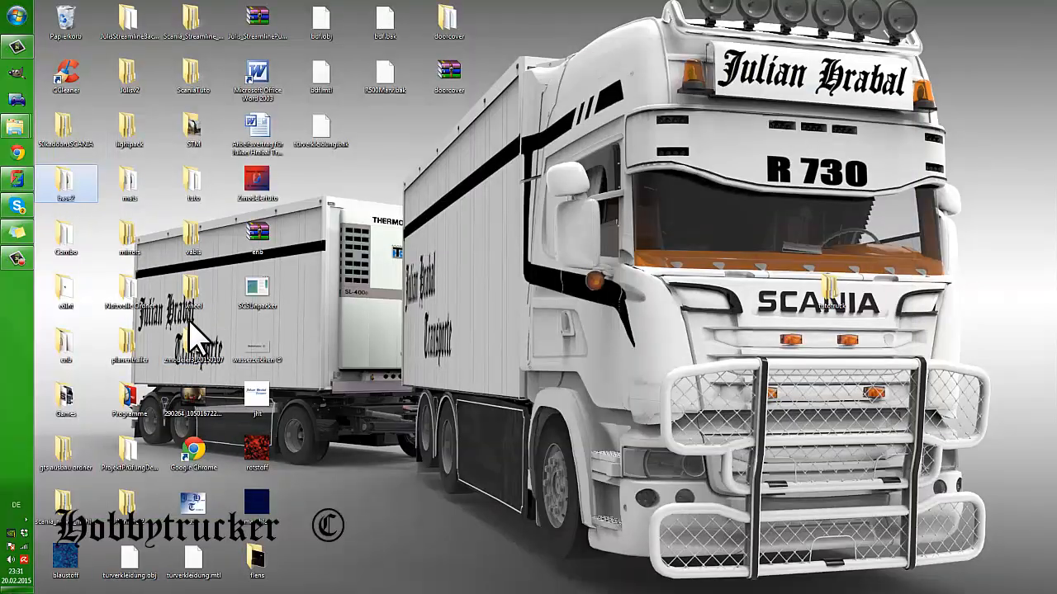
pyautogui.doubleClick(149, 301)
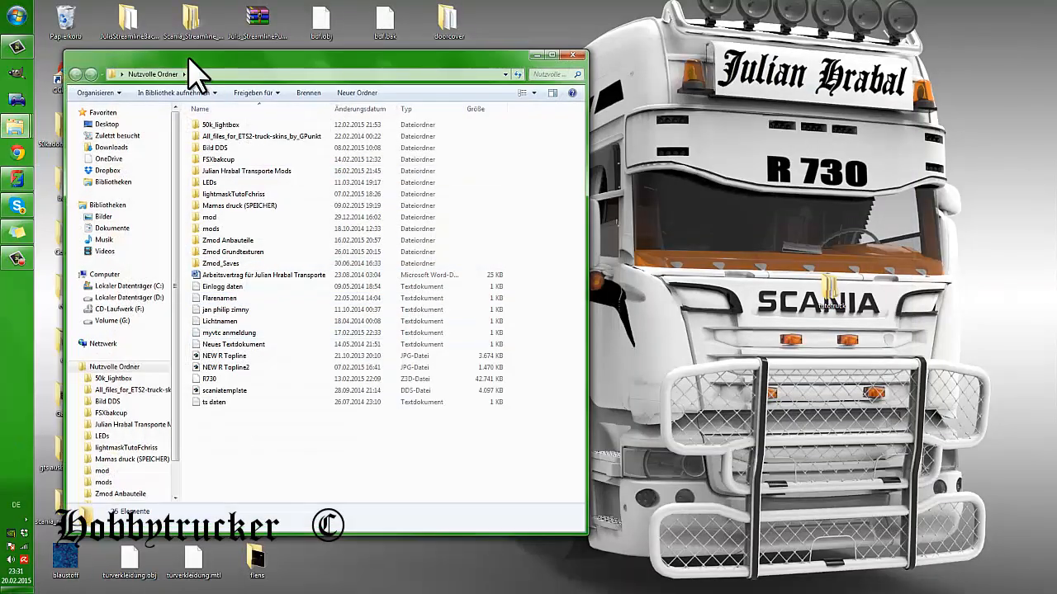
pyautogui.moveTo(189, 70); pyautogui.dragTo(226, 45)
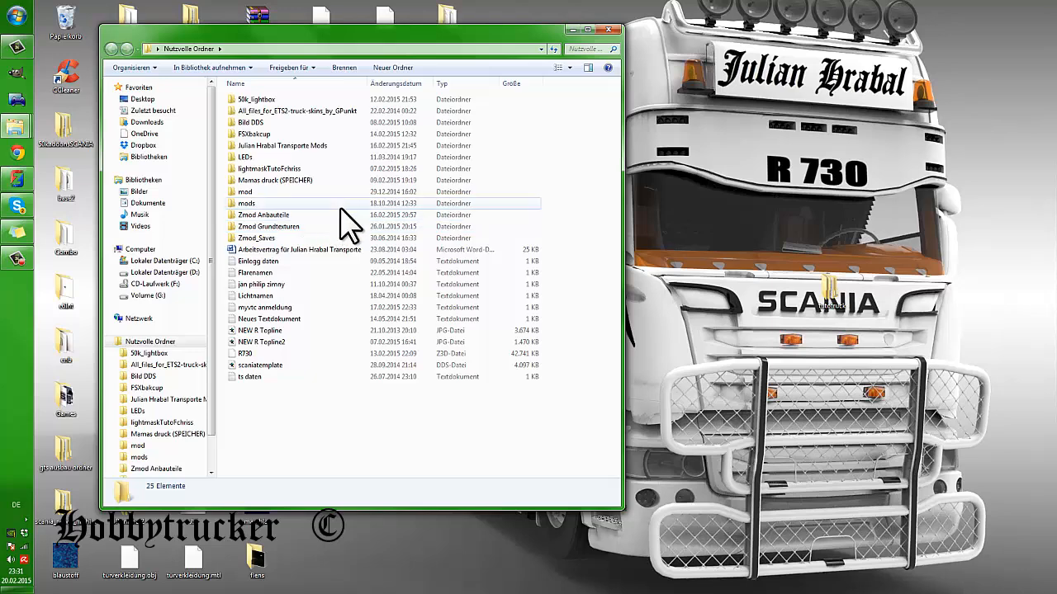
pyautogui.doubleClick(266, 122)
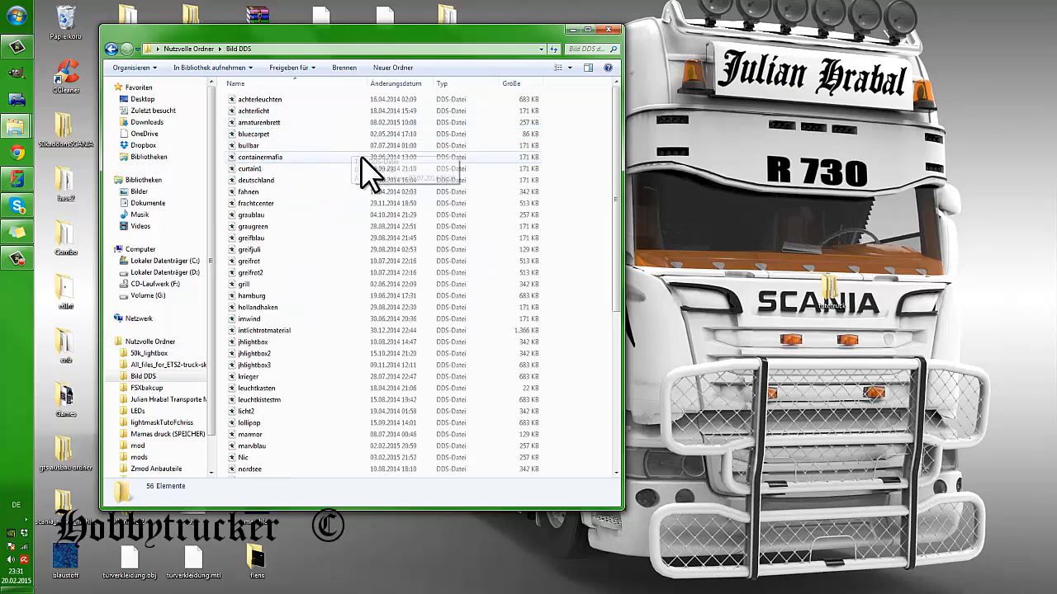
# Look through the DDS texture files in the Bild DDS folder, selecting bluecarpet along the way
pyautogui.scroll(-6, 339, 178)
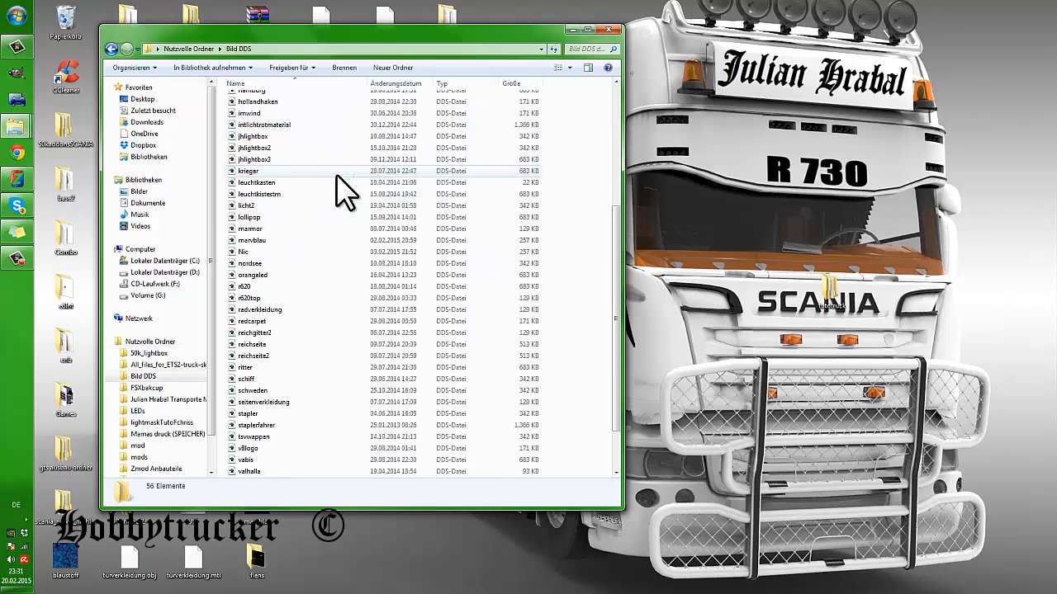
pyautogui.scroll(-2, 337, 178)
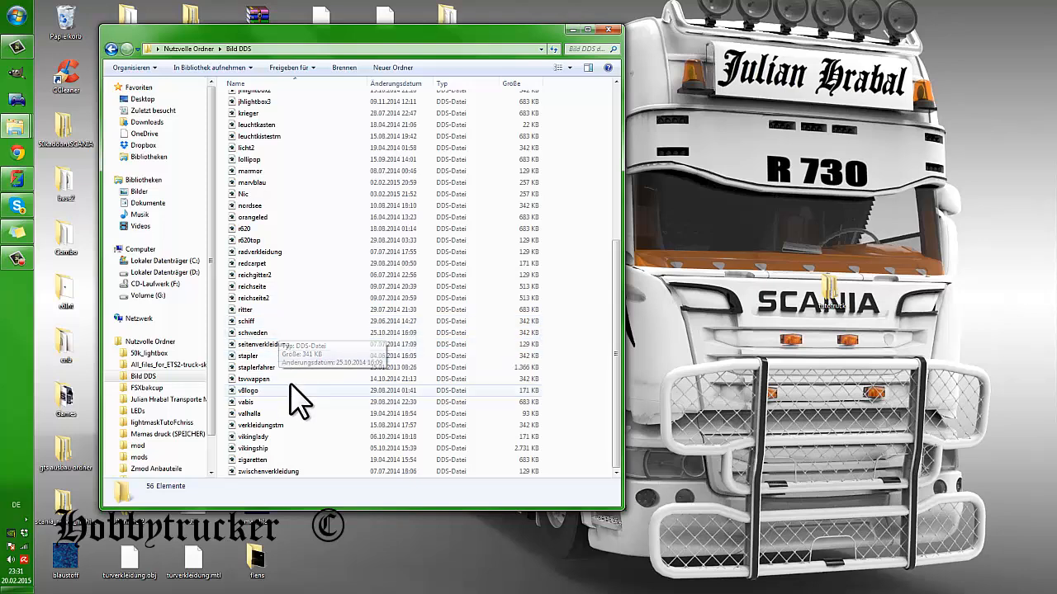
pyautogui.scroll(2, 268, 340)
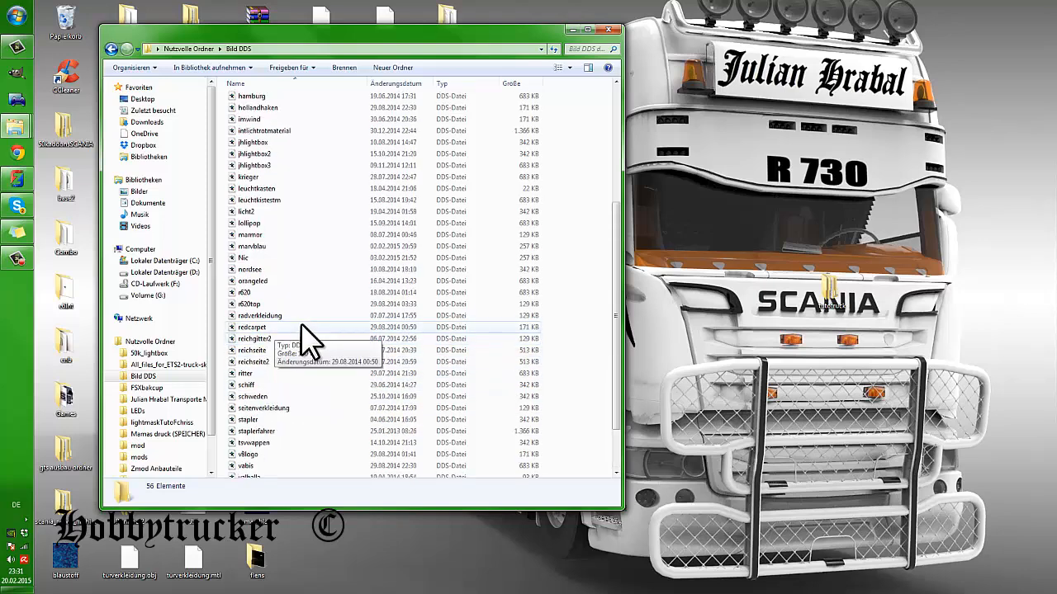
pyautogui.scroll(2, 262, 289)
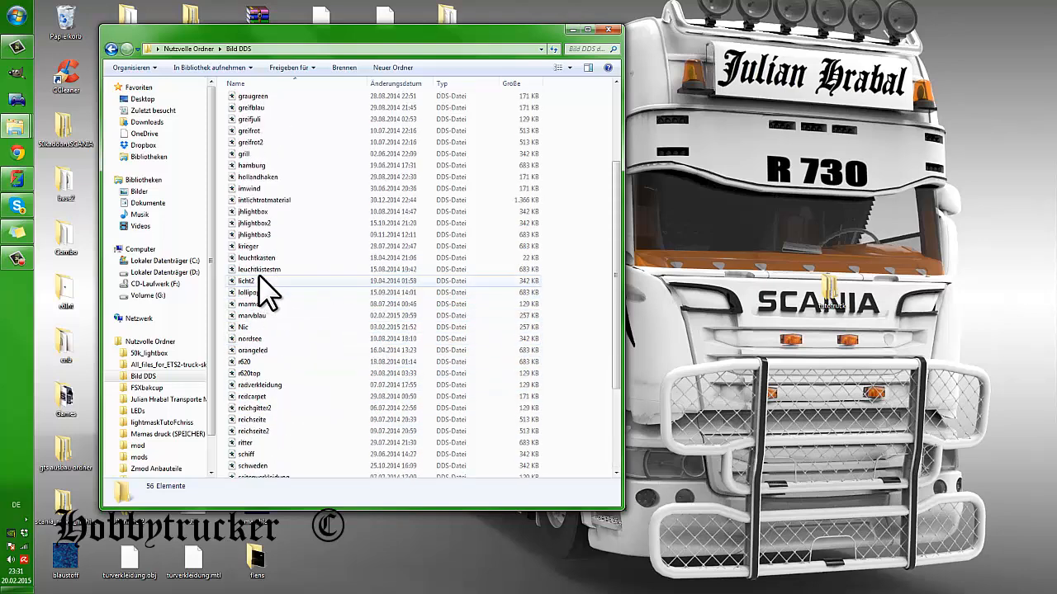
pyautogui.scroll(1, 285, 301)
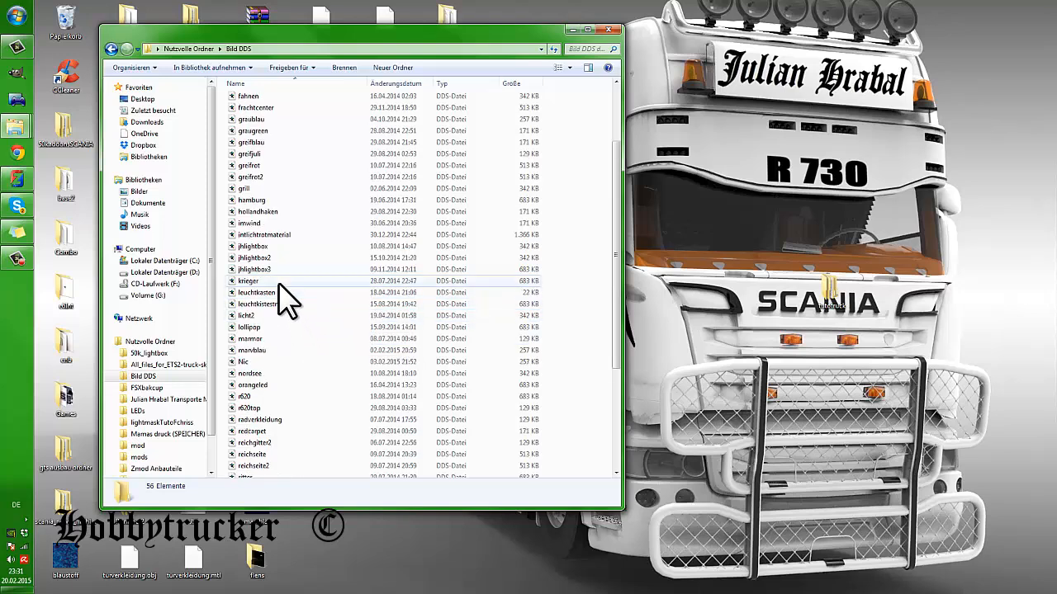
pyautogui.scroll(3, 283, 289)
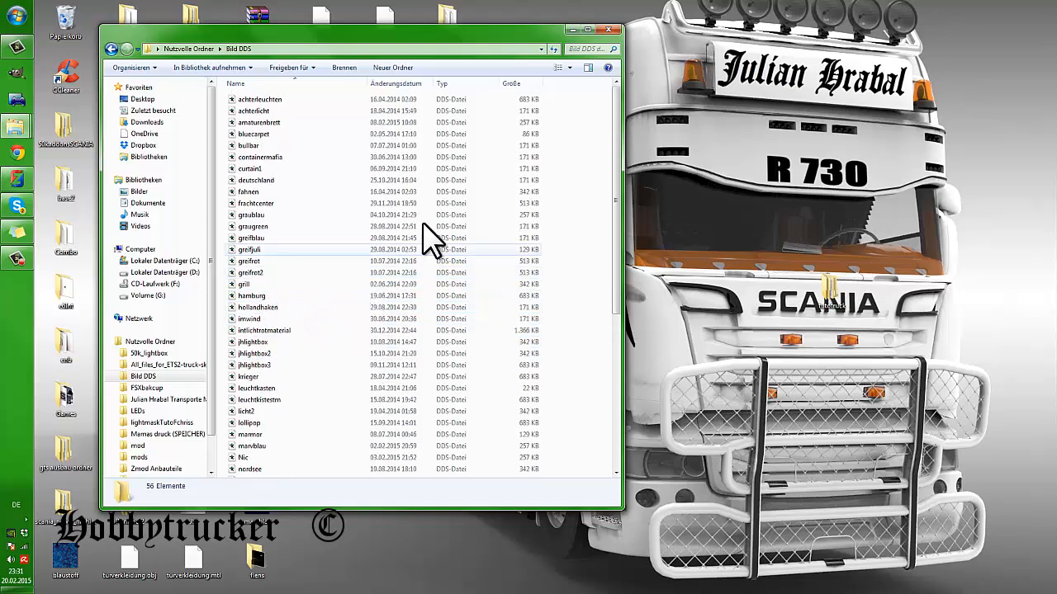
pyautogui.click(269, 134)
pyautogui.scroll(-7, 340, 211)
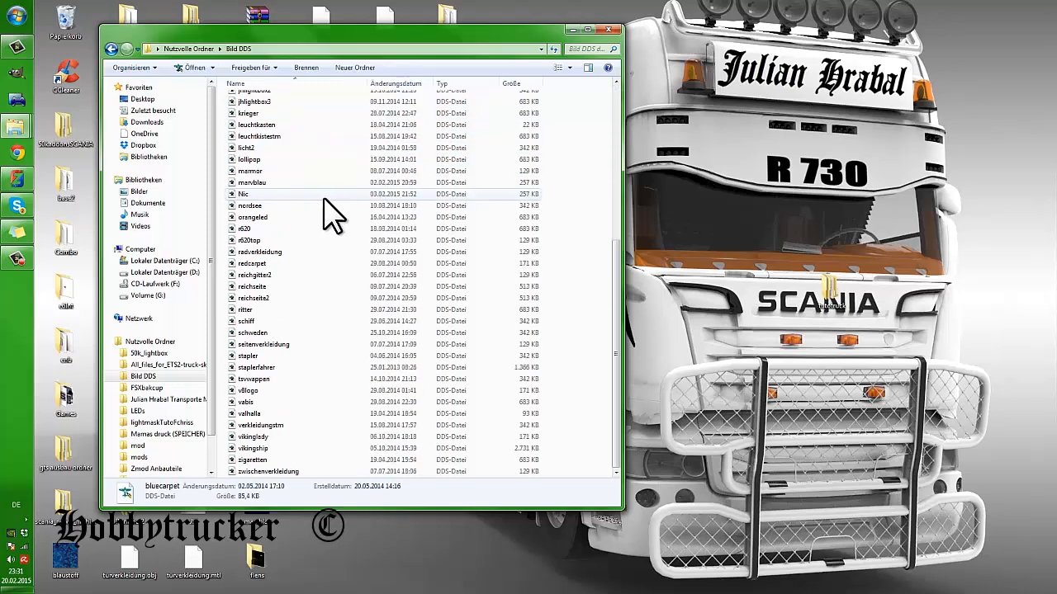
pyautogui.scroll(7, 306, 248)
pyautogui.scroll(-8, 281, 248)
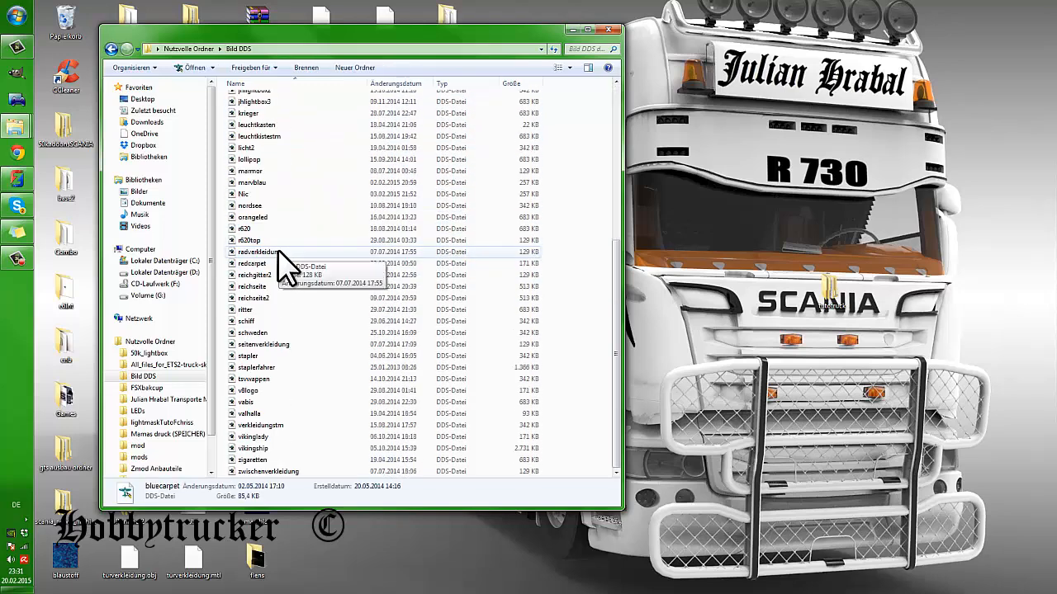
pyautogui.scroll(6, 282, 275)
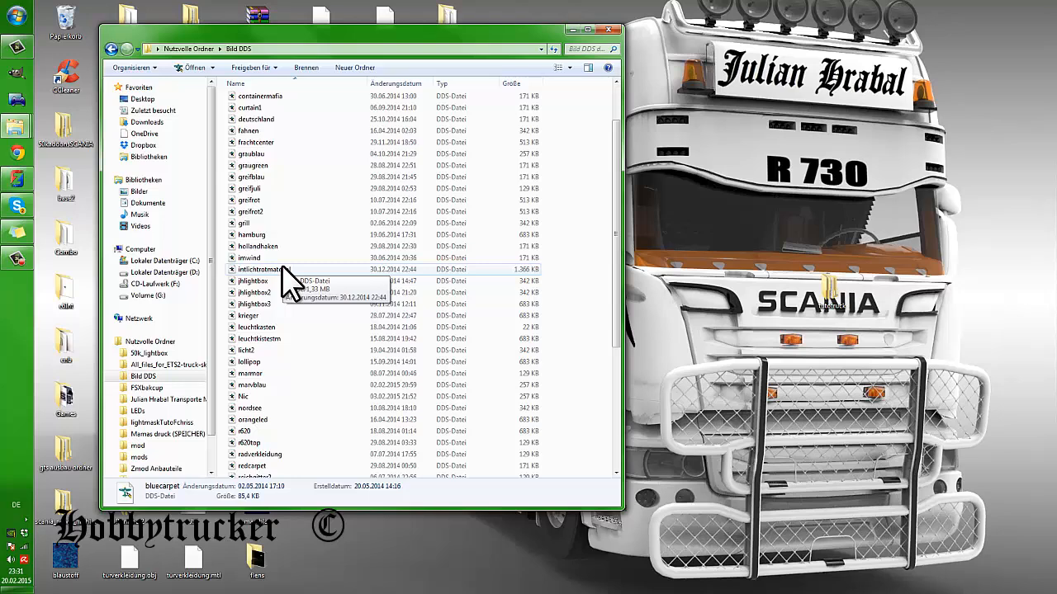
pyautogui.scroll(1, 284, 260)
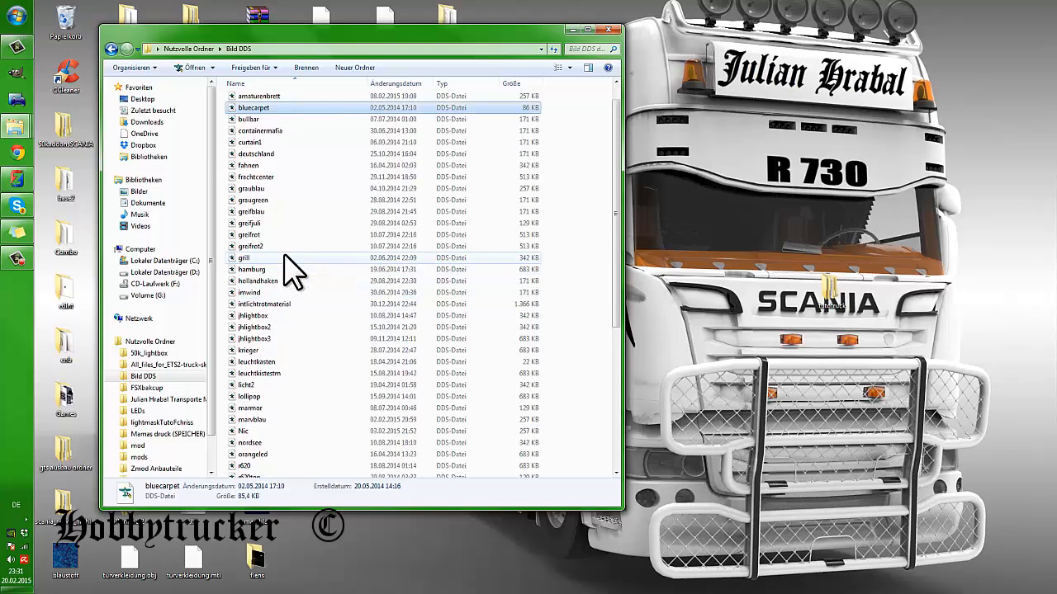
pyautogui.scroll(1, 284, 256)
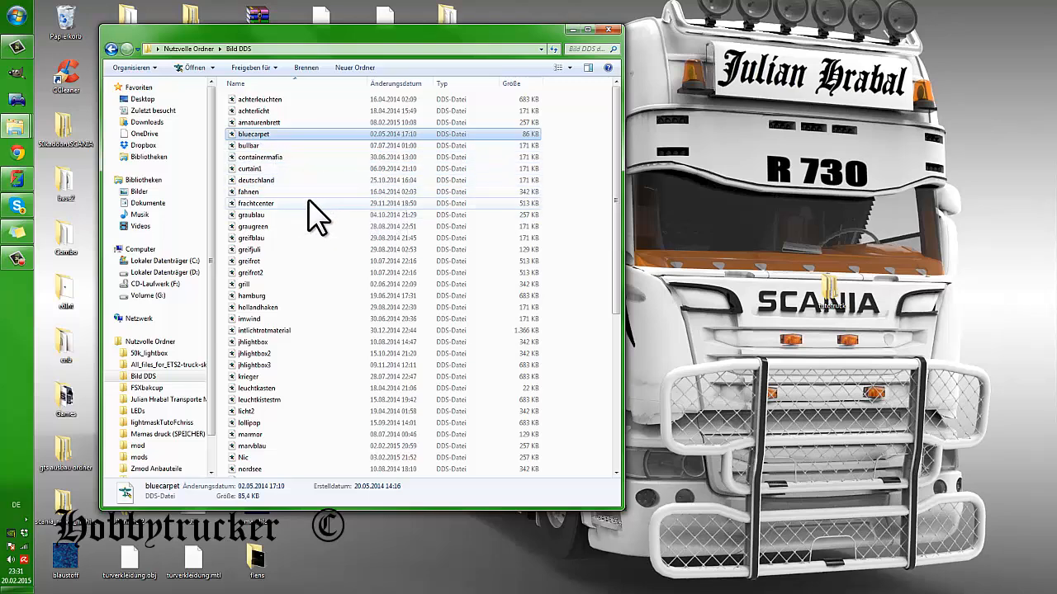
pyautogui.scroll(-1, 312, 201)
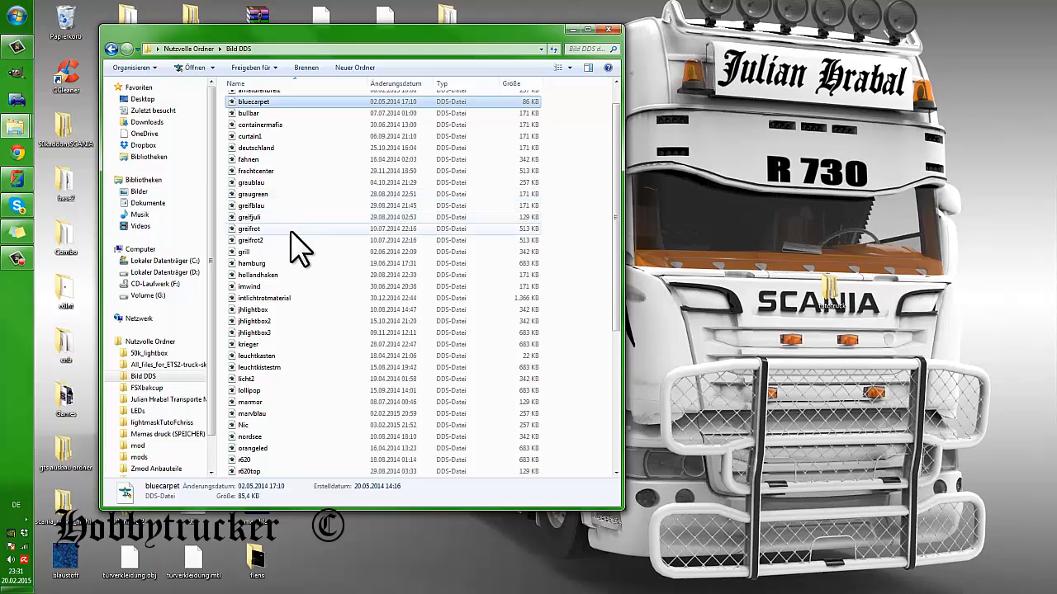
# Look through the remaining DDS files in the Bild DDS folder, selecting seitenverkleidung, reichseite, radverkleidung, leuchtkistestm and hollandhaken along the way
pyautogui.scroll(-7, 292, 232)
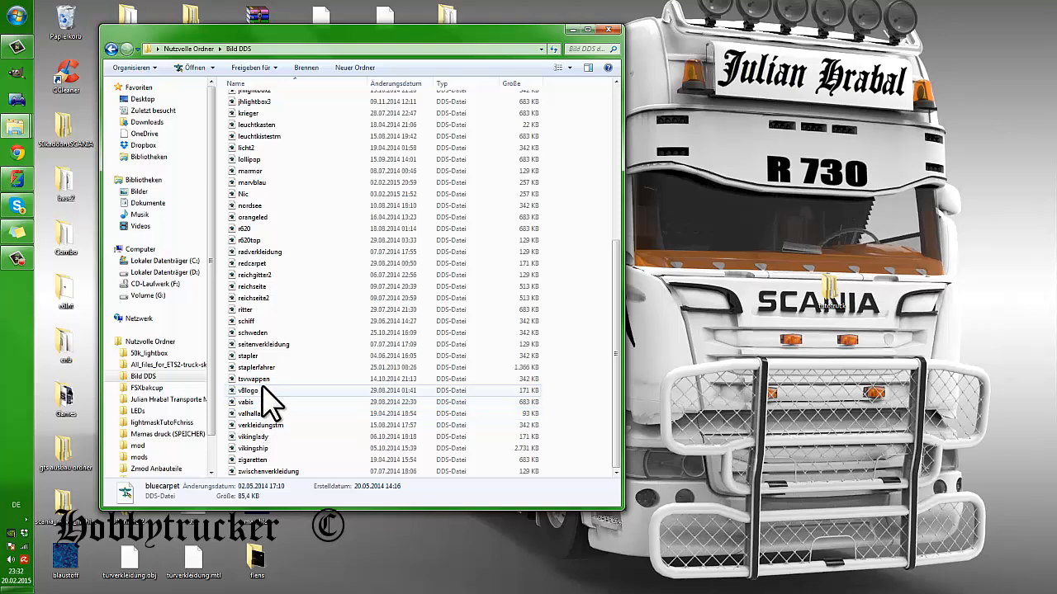
pyautogui.click(278, 345)
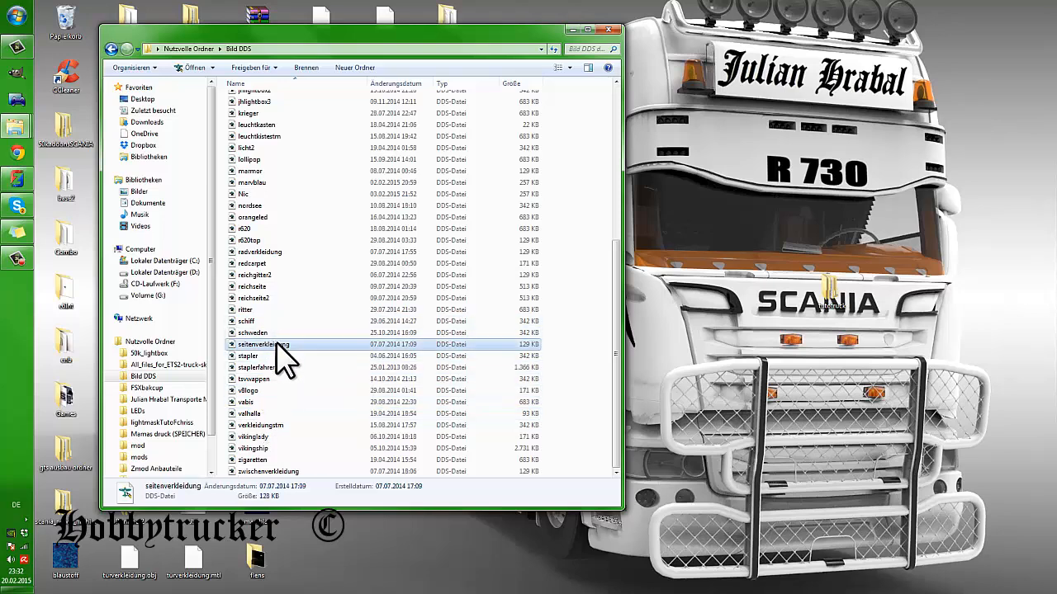
pyautogui.scroll(2, 281, 357)
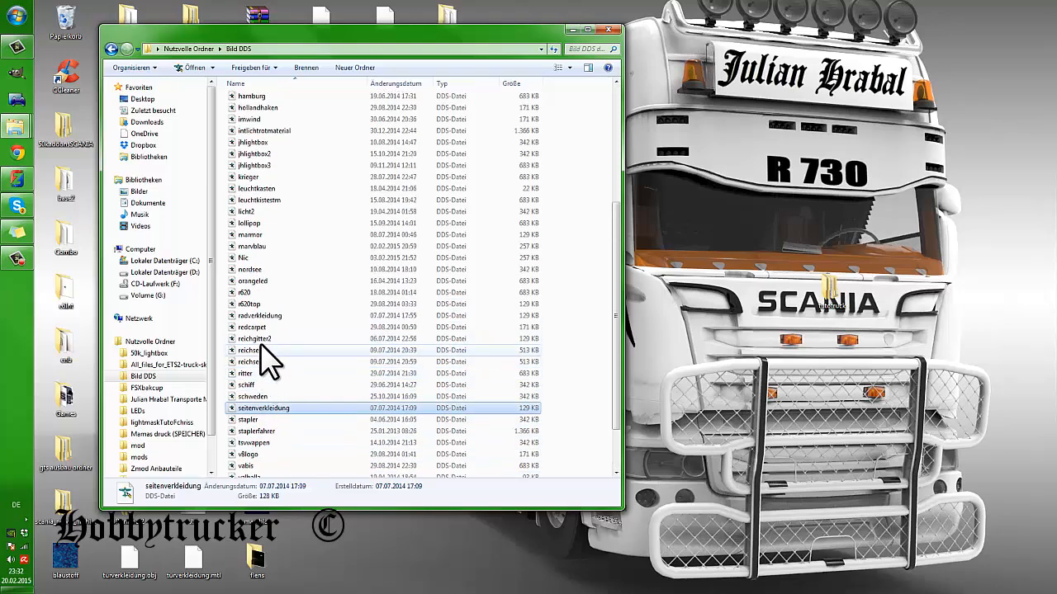
pyautogui.click(262, 350)
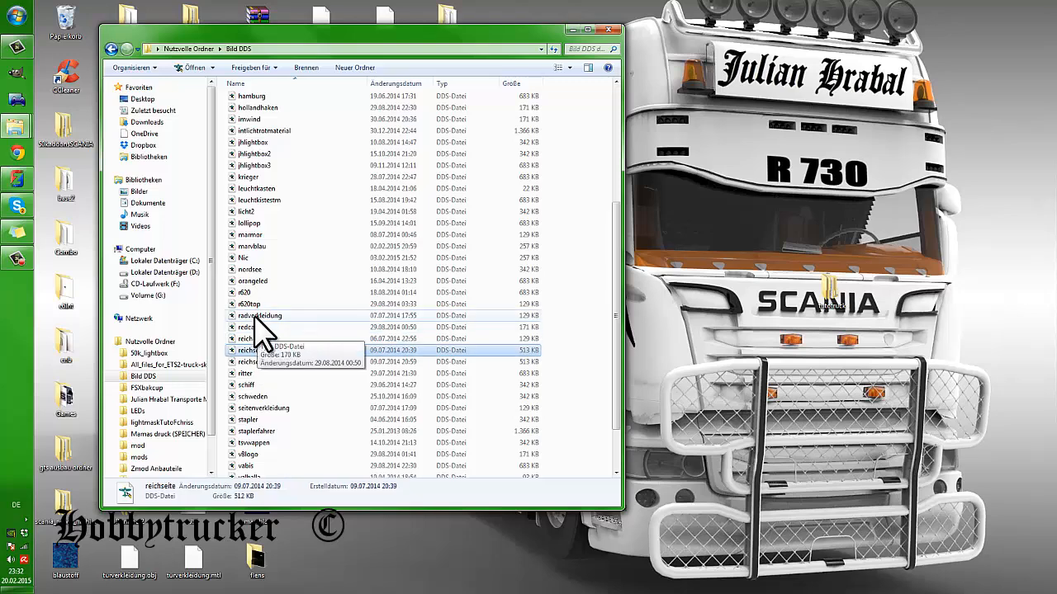
pyautogui.click(259, 316)
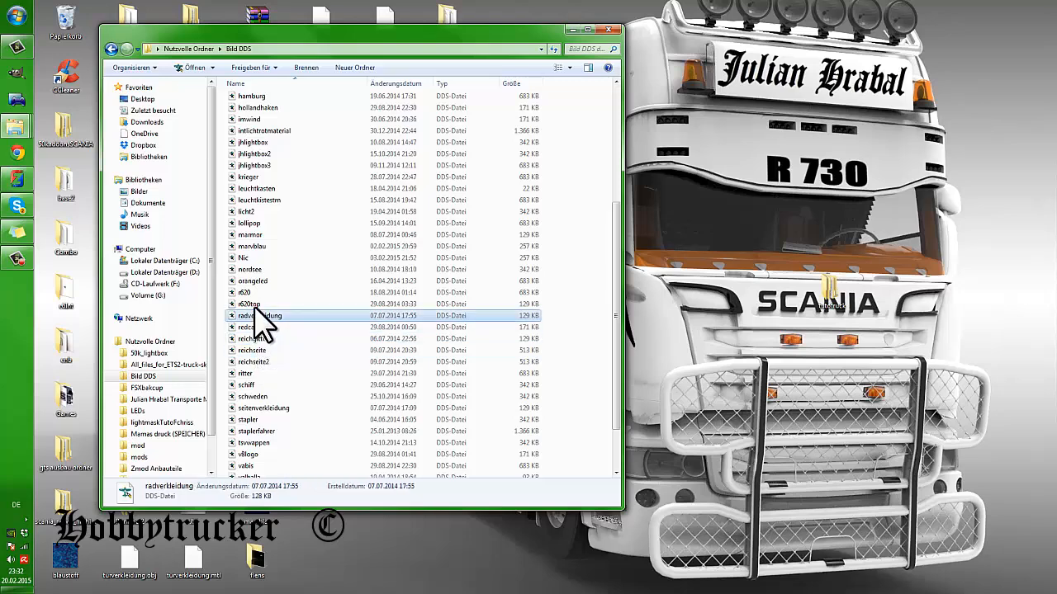
pyautogui.click(253, 200)
pyautogui.scroll(2, 261, 227)
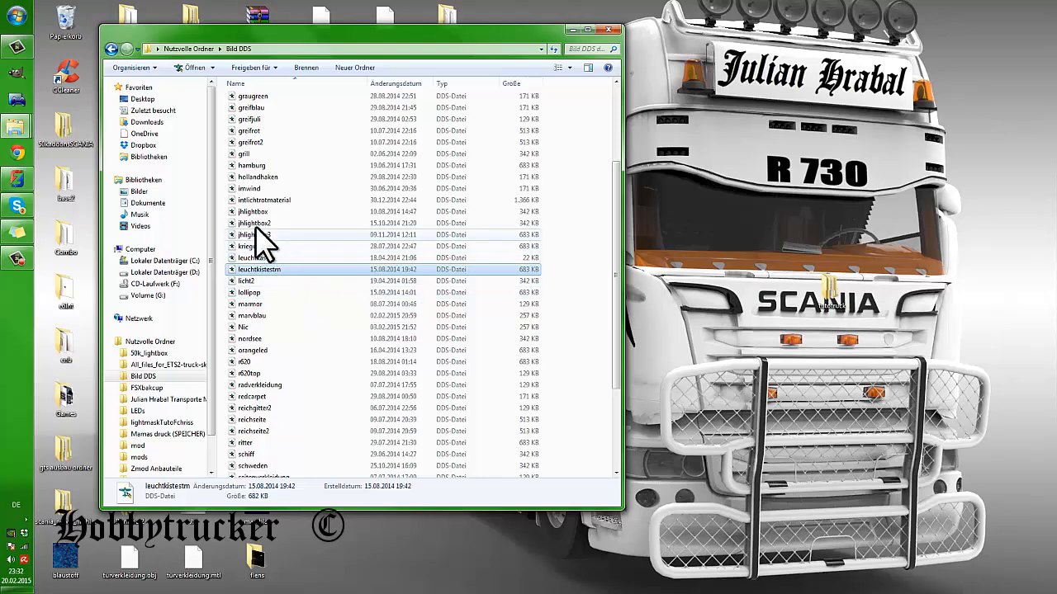
pyautogui.click(255, 178)
pyautogui.scroll(4, 257, 184)
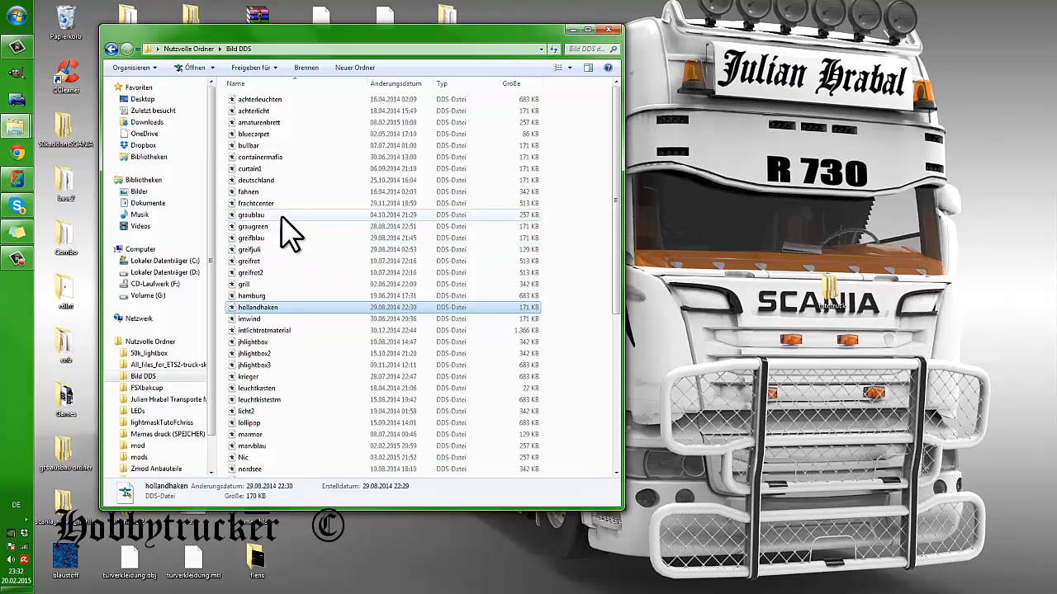
# Leave the Bild DDS folder, open the Bilder library and look through its pictures for possible texture images
pyautogui.press('BackSpace')
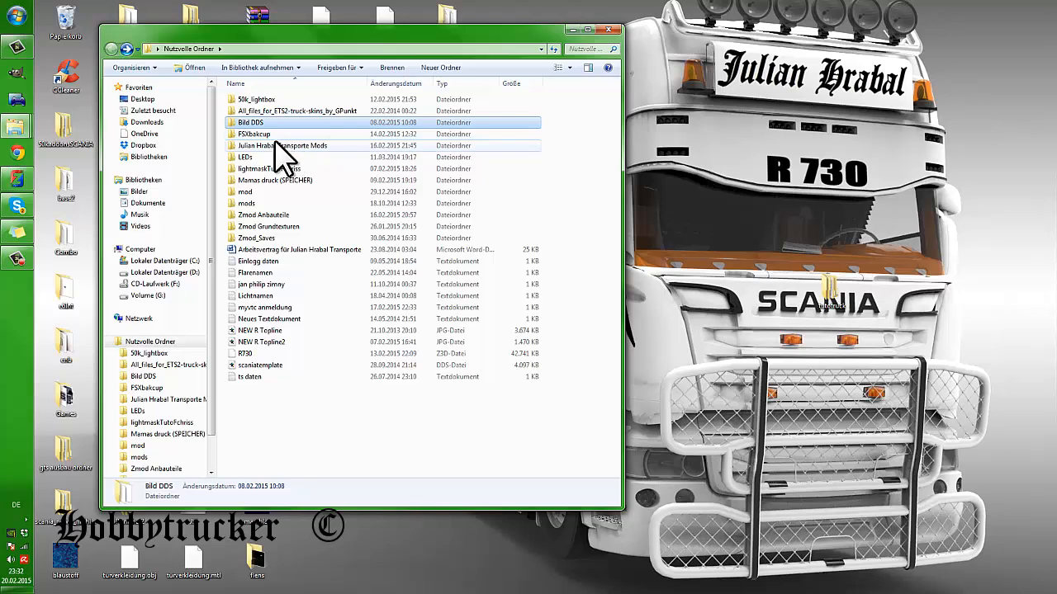
pyautogui.click(139, 191)
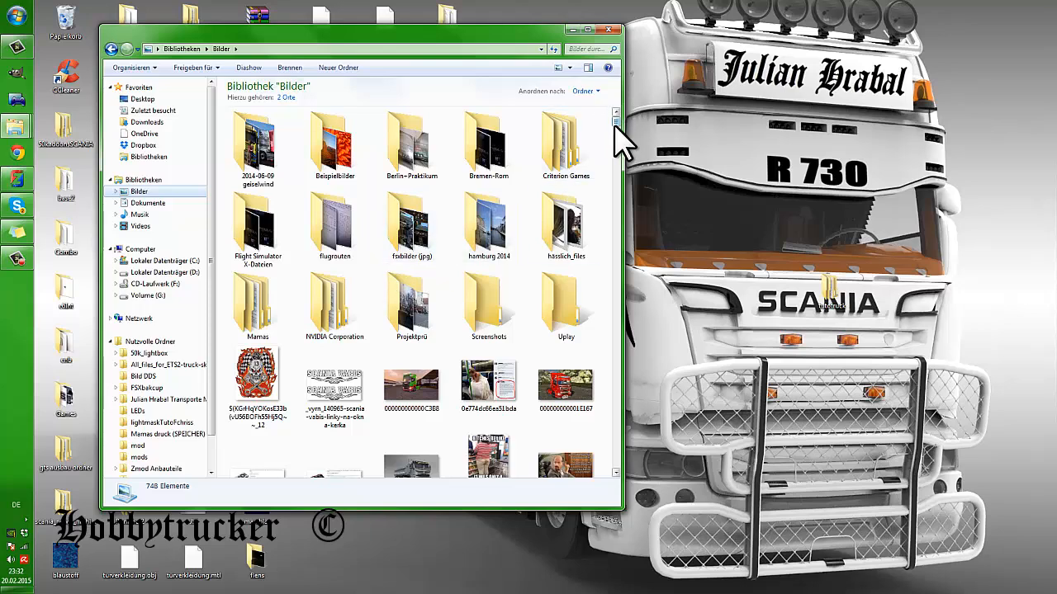
pyautogui.scroll(-5, 621, 141)
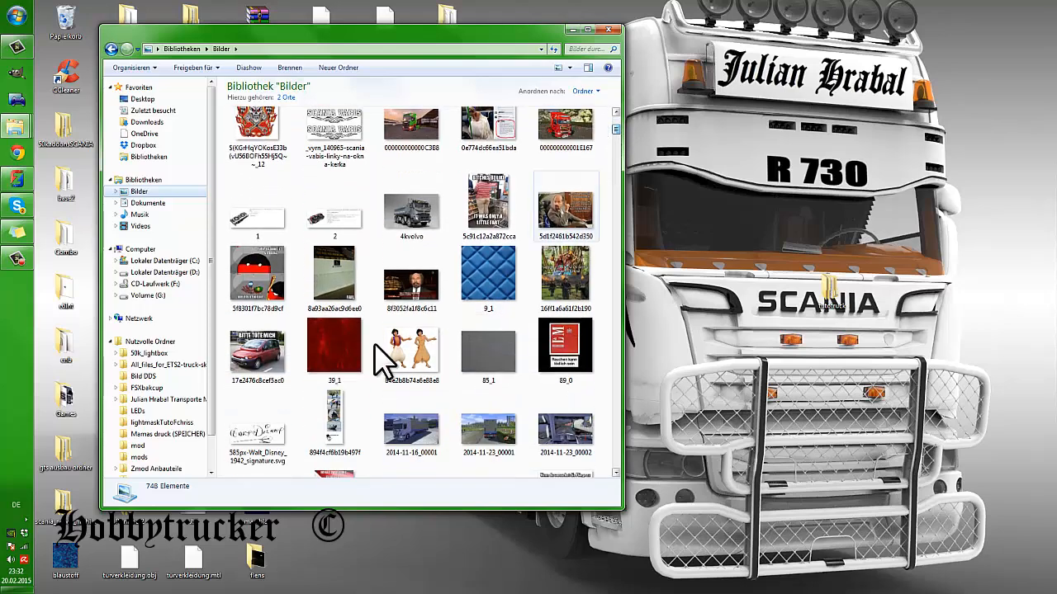
pyautogui.click(334, 405)
pyautogui.scroll(-15, 355, 355)
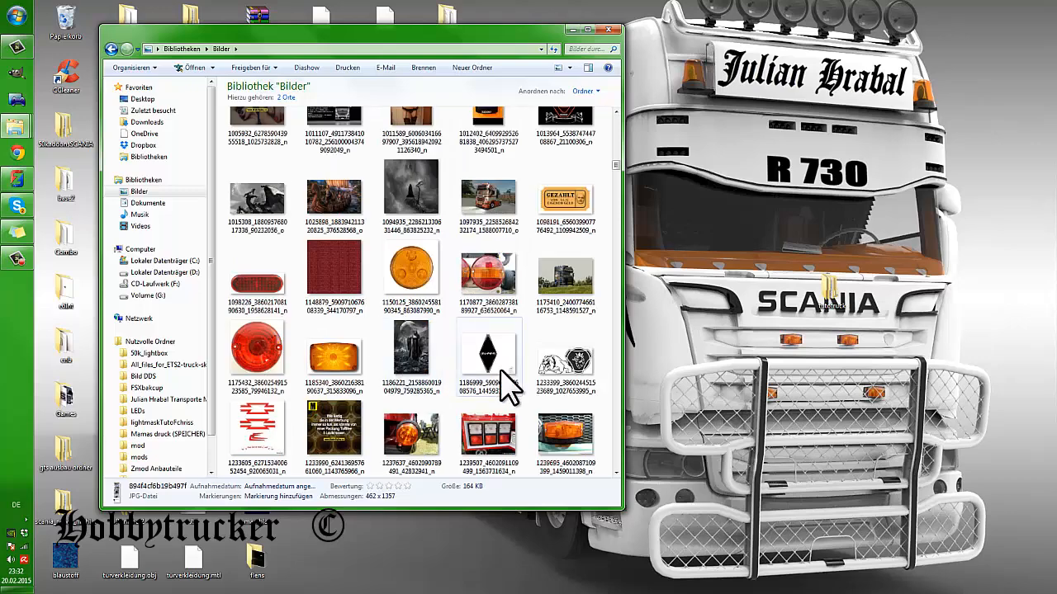
pyautogui.scroll(-5, 482, 392)
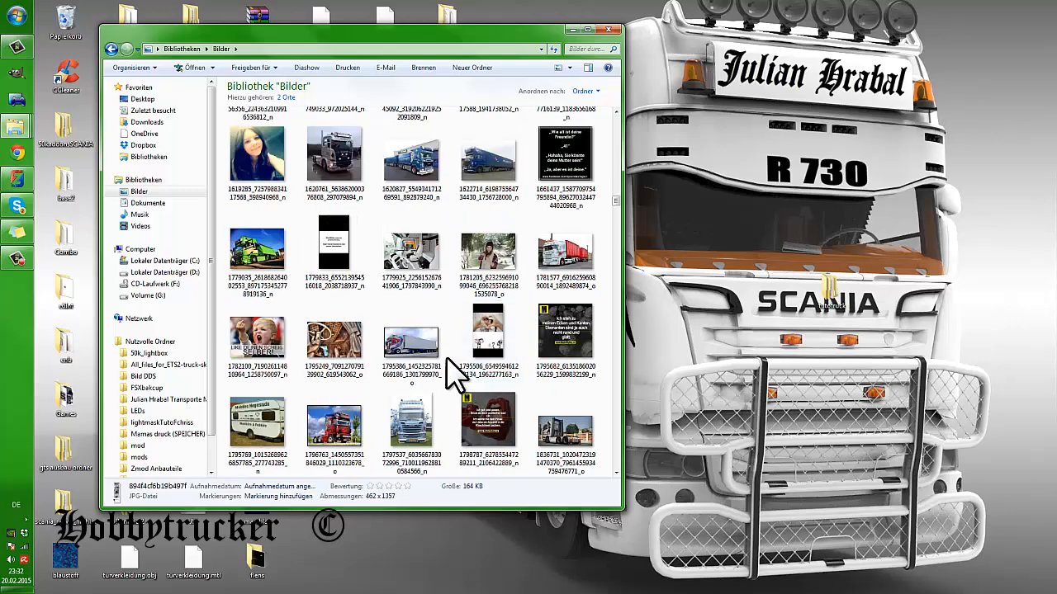
pyautogui.scroll(-5, 452, 373)
pyautogui.scroll(-5, 463, 355)
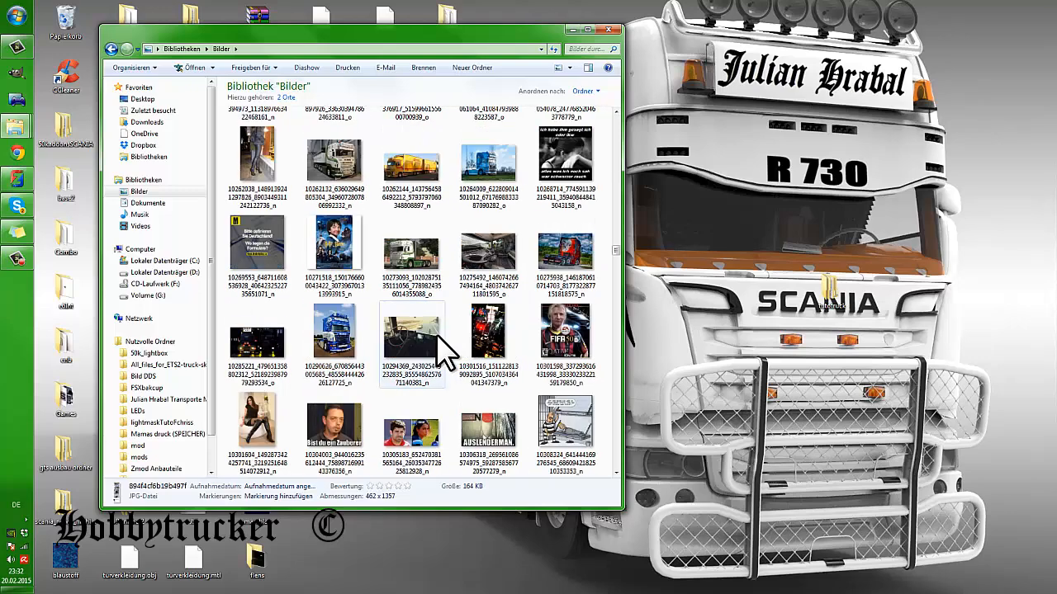
pyautogui.scroll(-5, 438, 336)
pyautogui.scroll(-5, 445, 351)
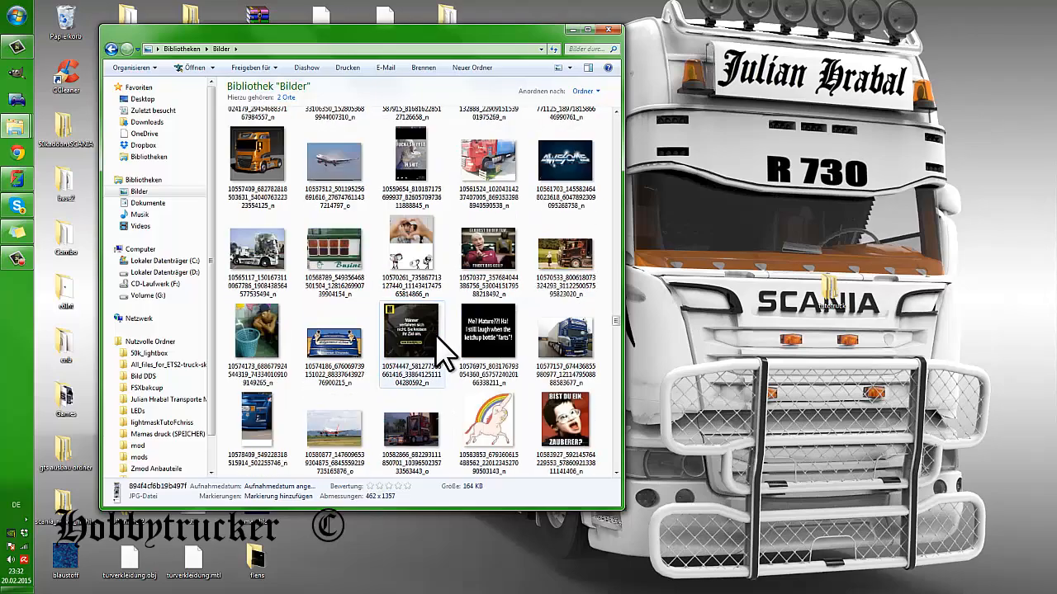
pyautogui.scroll(-5, 443, 350)
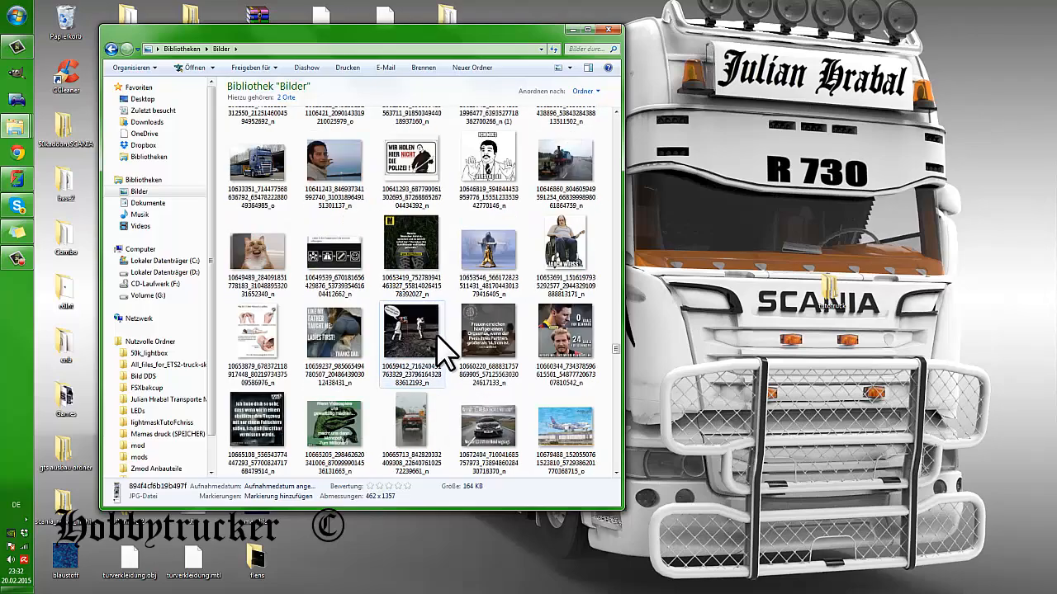
pyautogui.scroll(-8, 439, 337)
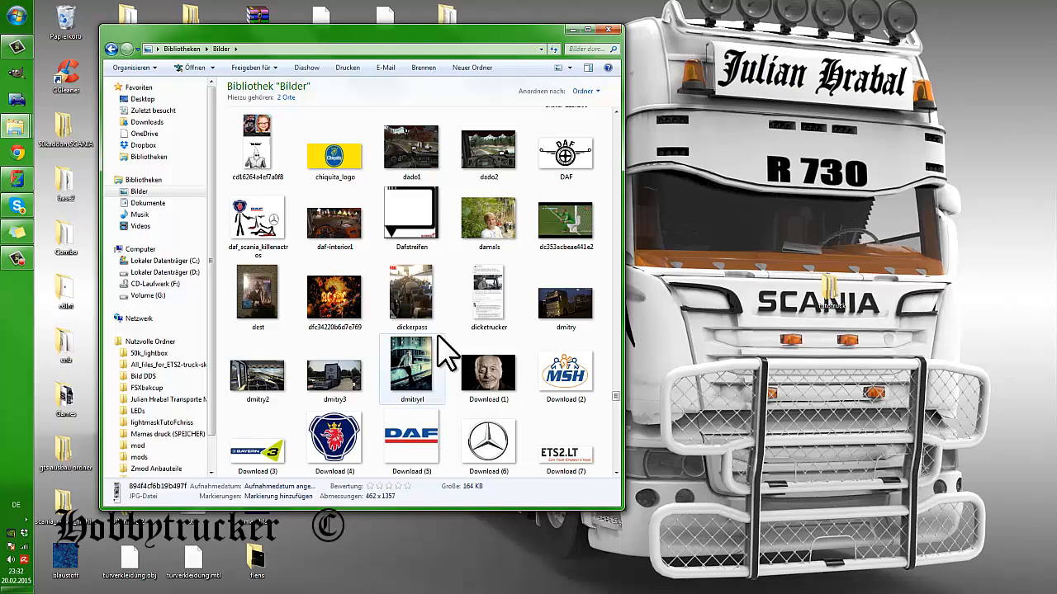
pyautogui.scroll(-5, 446, 351)
pyautogui.scroll(-5, 441, 351)
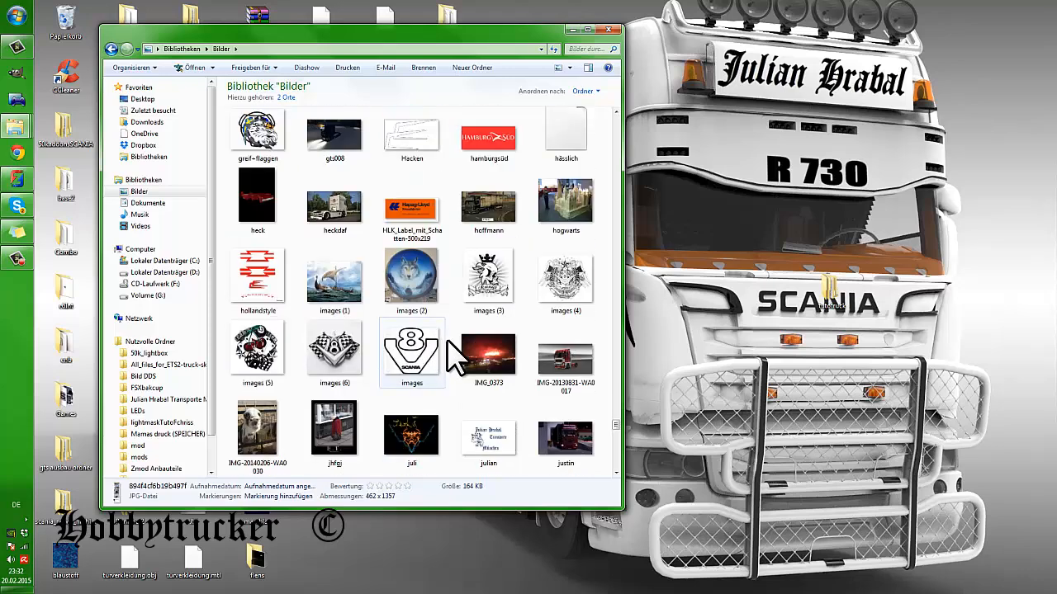
pyautogui.scroll(-5, 442, 351)
pyautogui.scroll(-5, 408, 322)
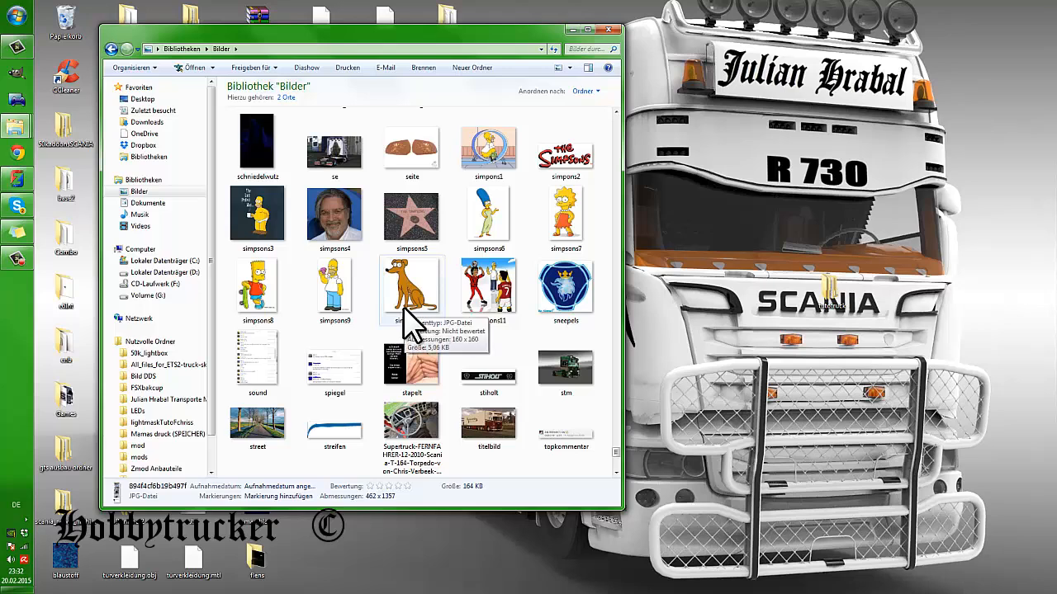
pyautogui.scroll(-4, 404, 310)
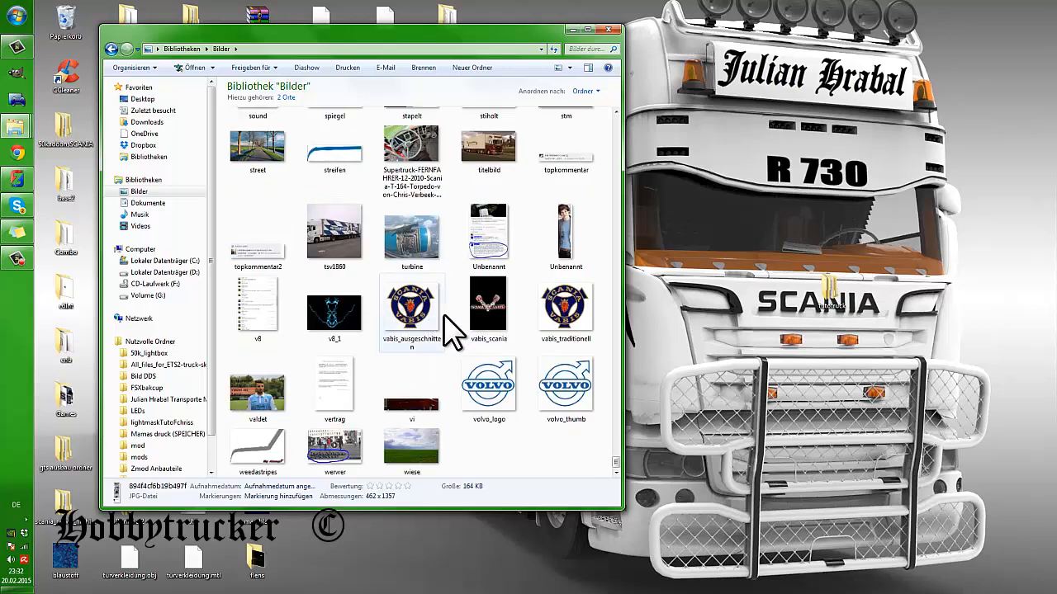
pyautogui.scroll(3, 444, 315)
pyautogui.scroll(6, 450, 330)
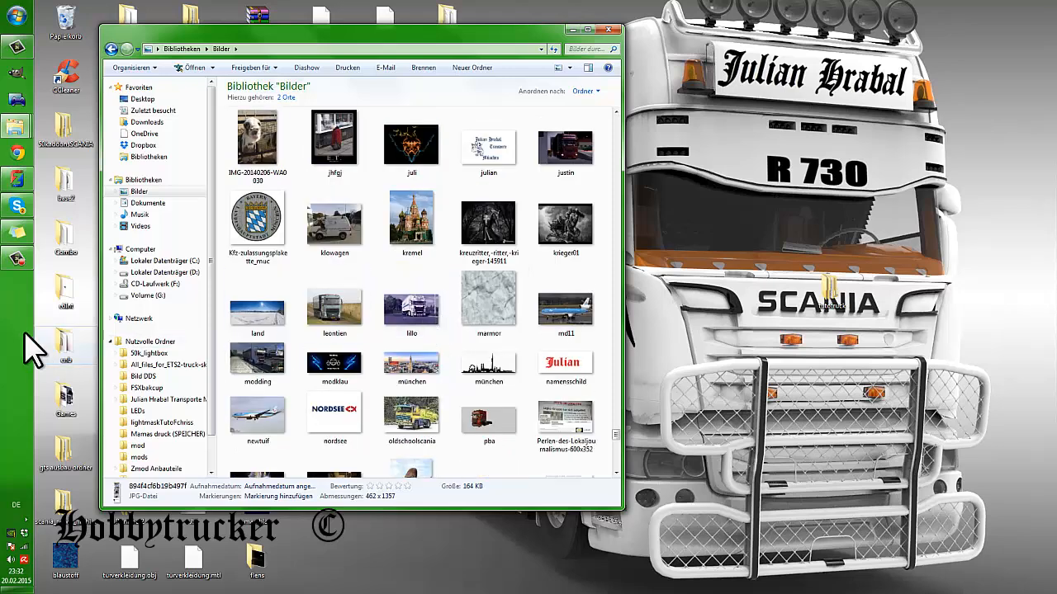
pyautogui.click(13, 261)
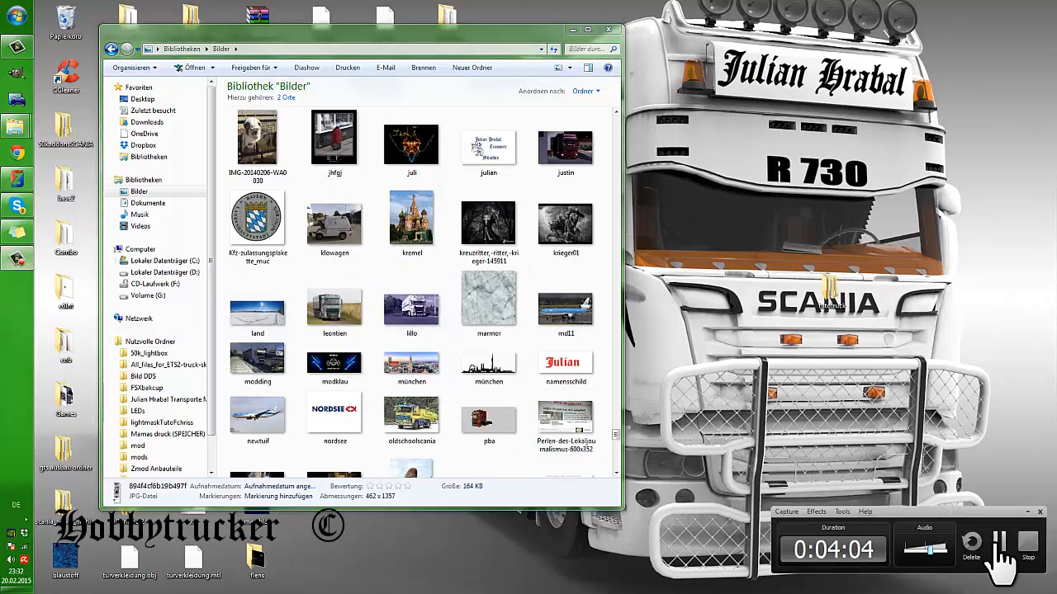
pyautogui.click(1000, 552)
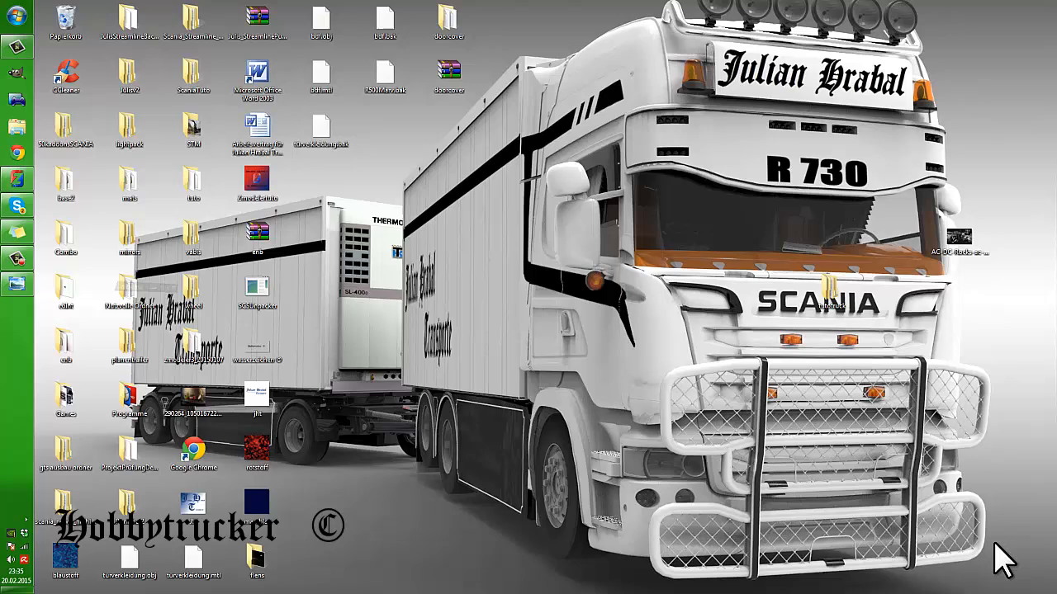
pyautogui.click(25, 258)
pyautogui.click(25, 258)
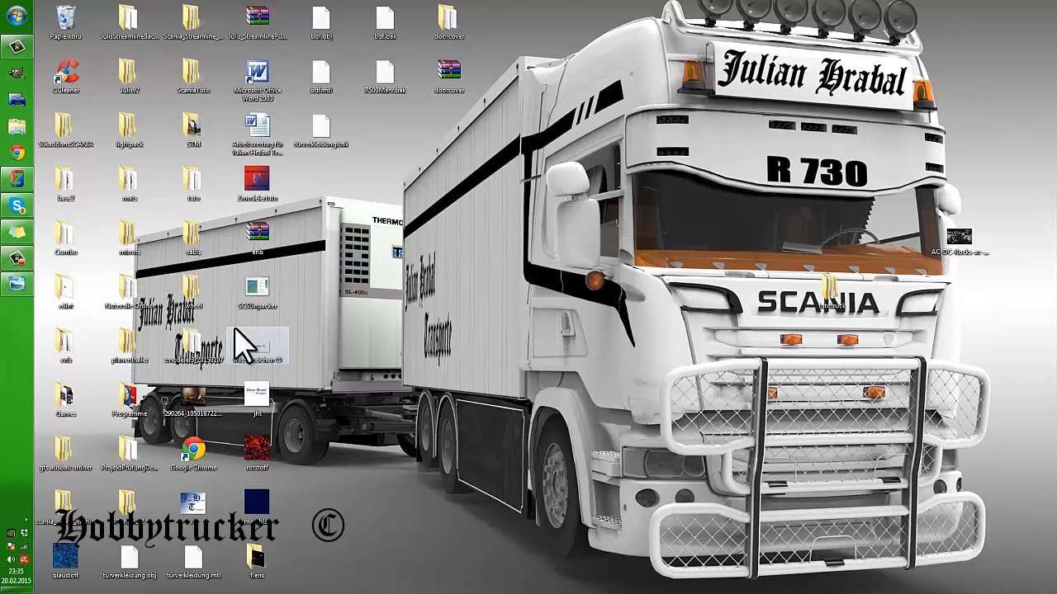
# Close the open picture in Windows-Fotoanzeige and move the AC-DC Rocks image file beside the truck cab's side window on the desktop
pyautogui.click(17, 283)
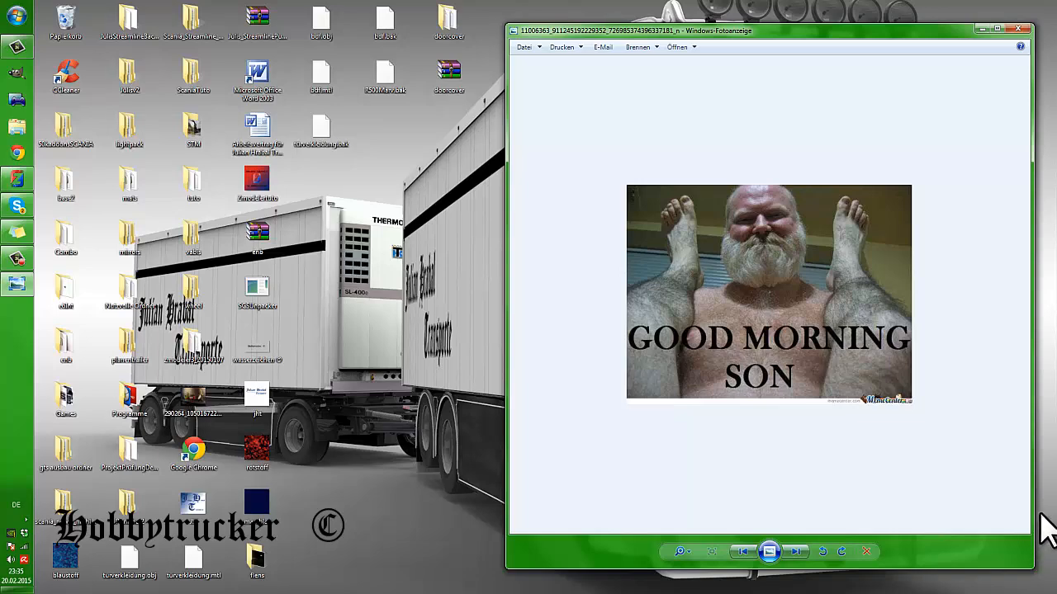
pyautogui.click(1022, 30)
pyautogui.moveTo(957, 244); pyautogui.dragTo(585, 189)
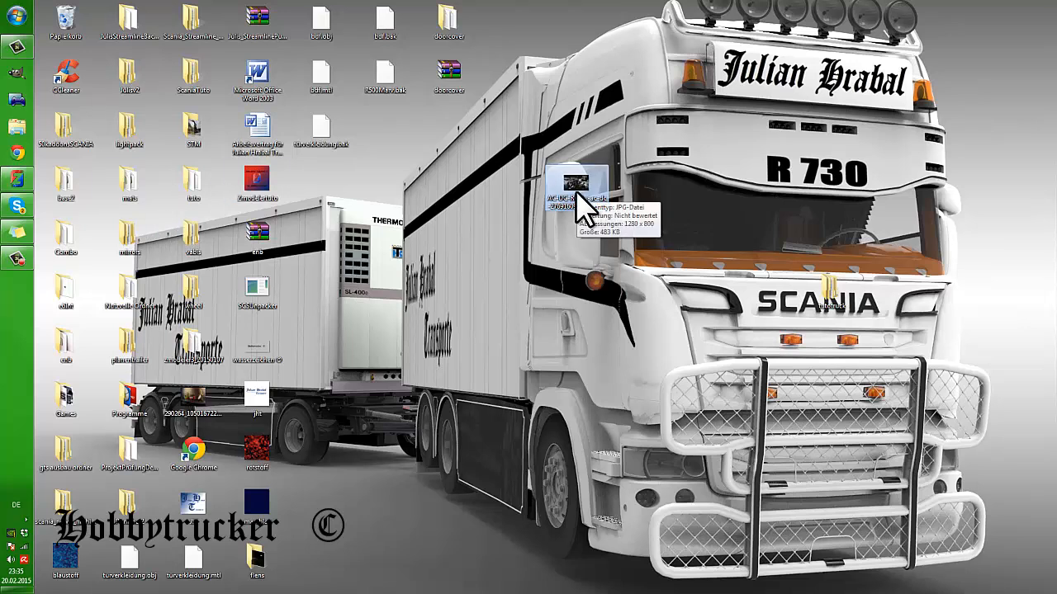
# View the AC-DC Rocks image in DXT1 Bitmap Manipulator and close the program
pyautogui.rightClick(564, 202)
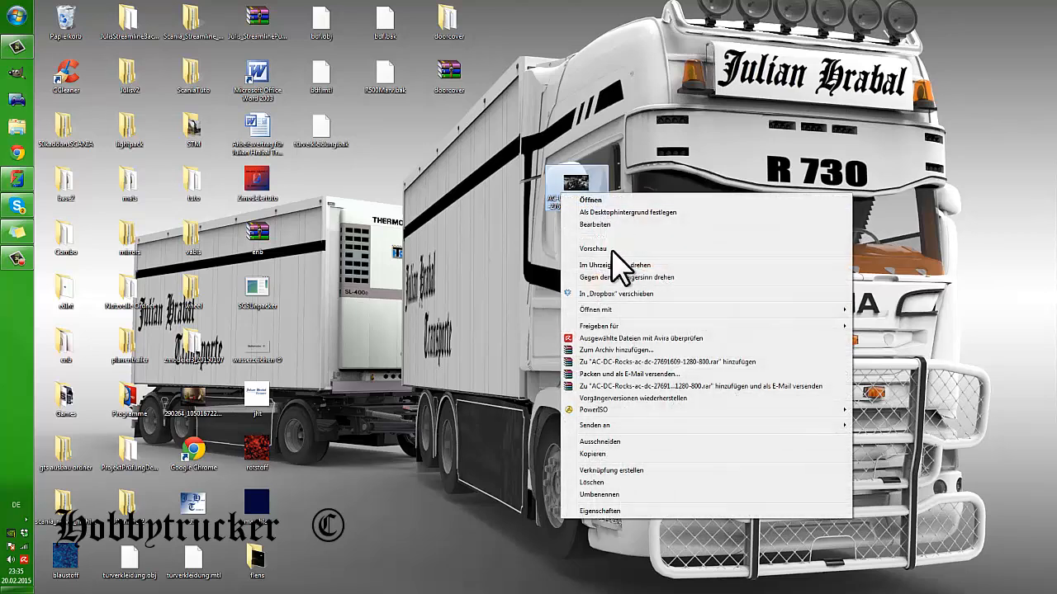
pyautogui.moveTo(611, 317)
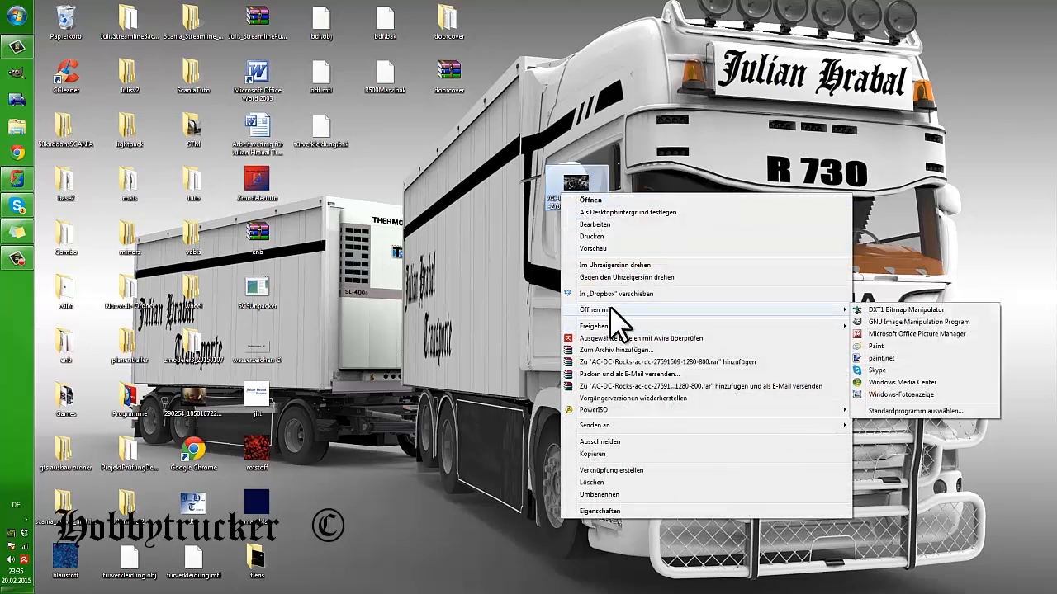
pyautogui.click(892, 307)
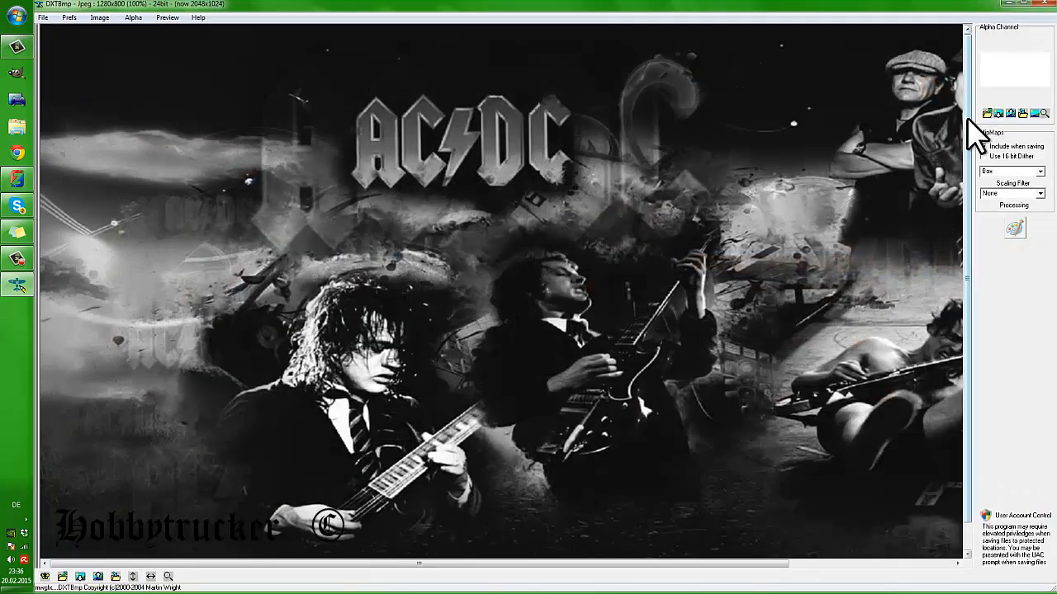
pyautogui.scroll(-1, 991, 215)
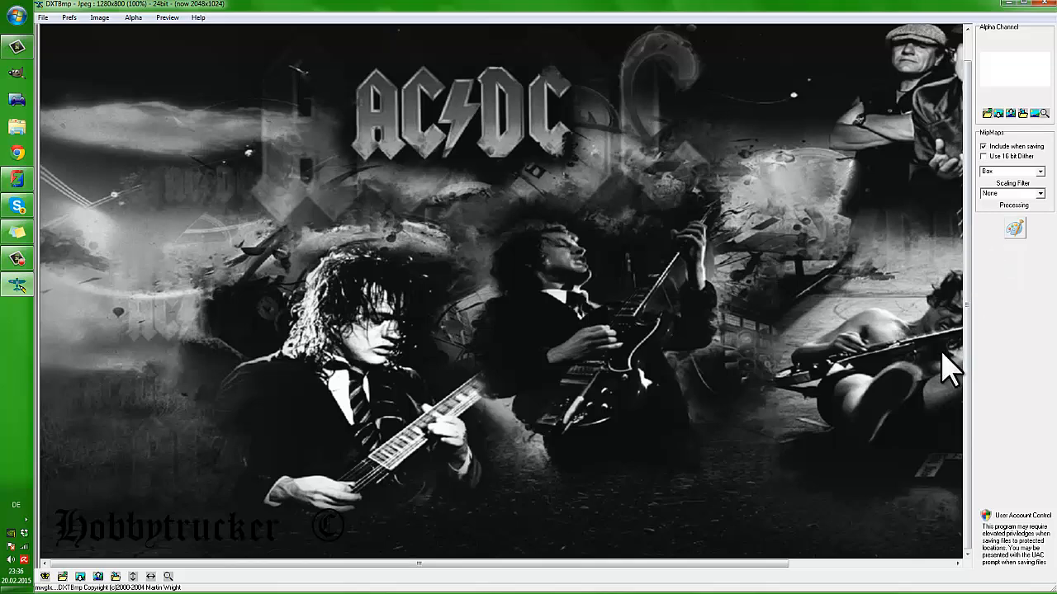
pyautogui.moveTo(643, 565); pyautogui.dragTo(658, 543)
pyautogui.click(1043, 5)
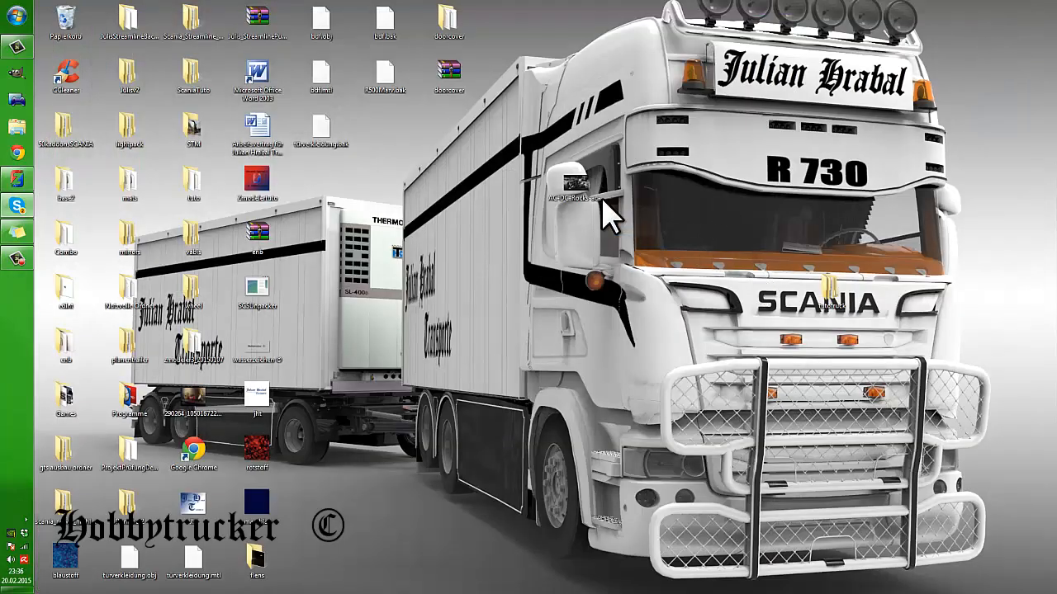
# Open the AC-DC Rocks image from the desktop in GNU Image Manipulation Program and maximise the image window
pyautogui.rightClick(573, 180)
pyautogui.moveTo(652, 298)
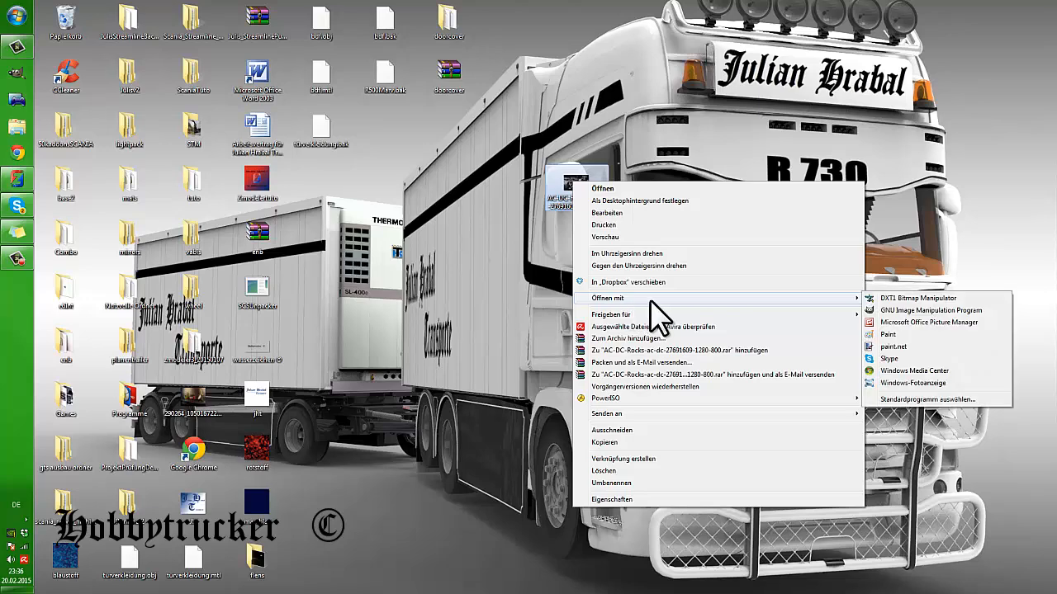
pyautogui.click(918, 311)
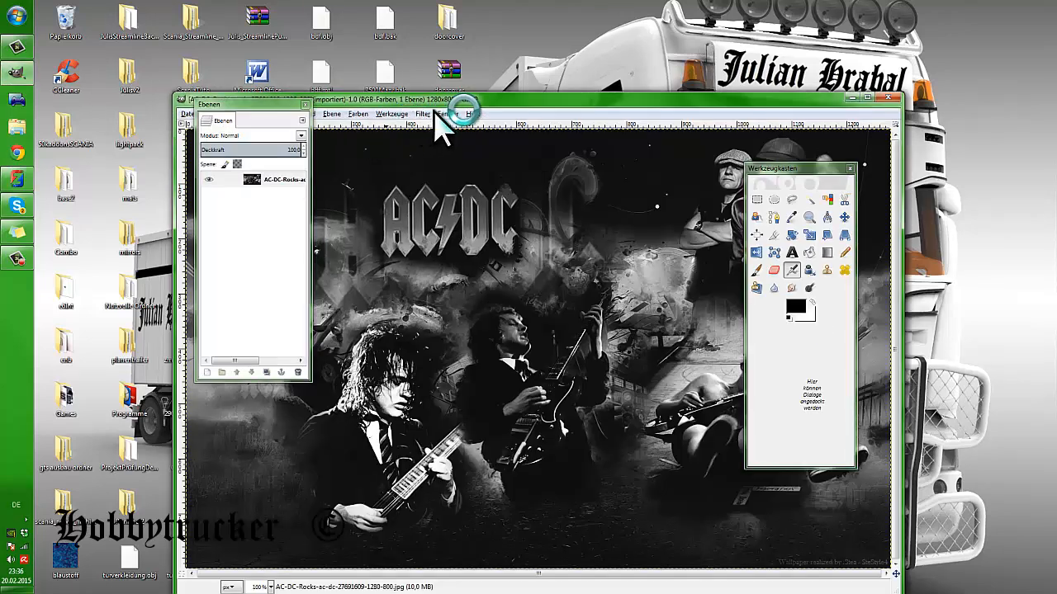
pyautogui.click(868, 98)
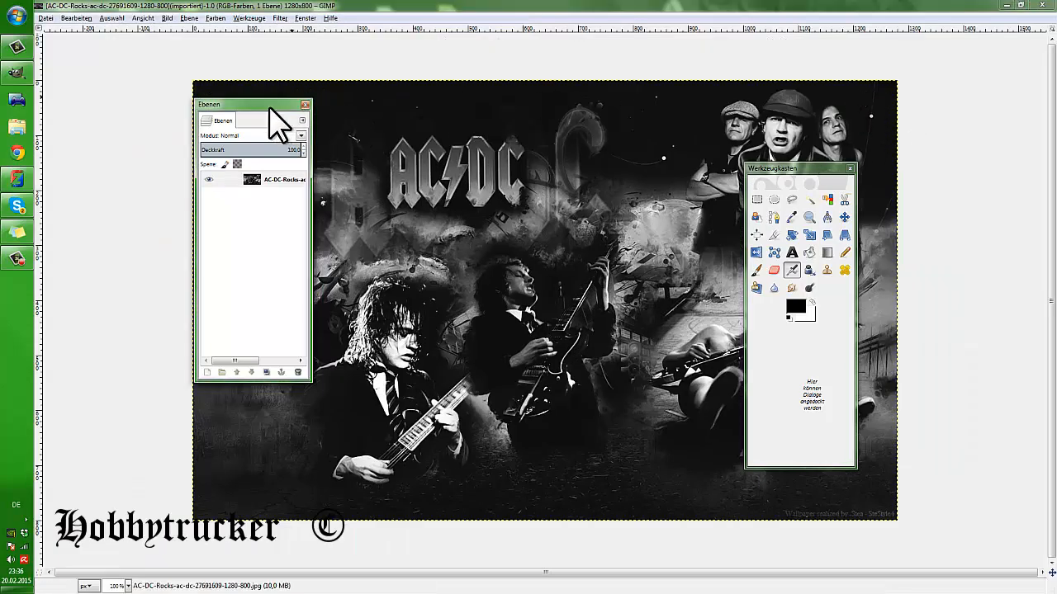
# Move the Ebenen dialog towards the image's outer edge and open the Werkzeugeinstellungen dialog from the toolbox
pyautogui.moveTo(273, 106); pyautogui.dragTo(184, 94)
pyautogui.click(173, 169)
pyautogui.rightClick(176, 169)
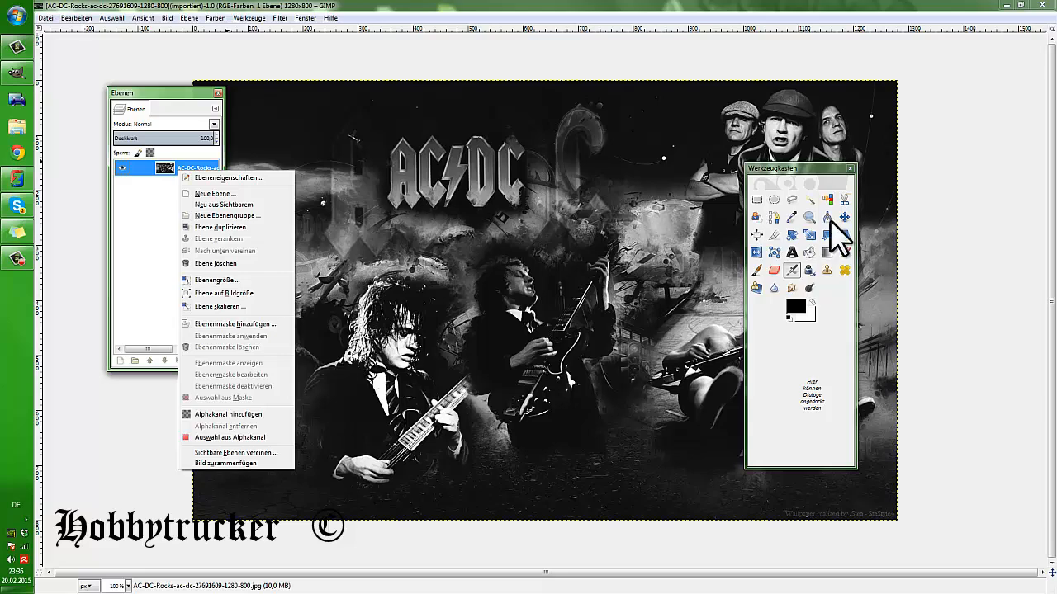
pyautogui.click(808, 234)
pyautogui.doubleClick(809, 234)
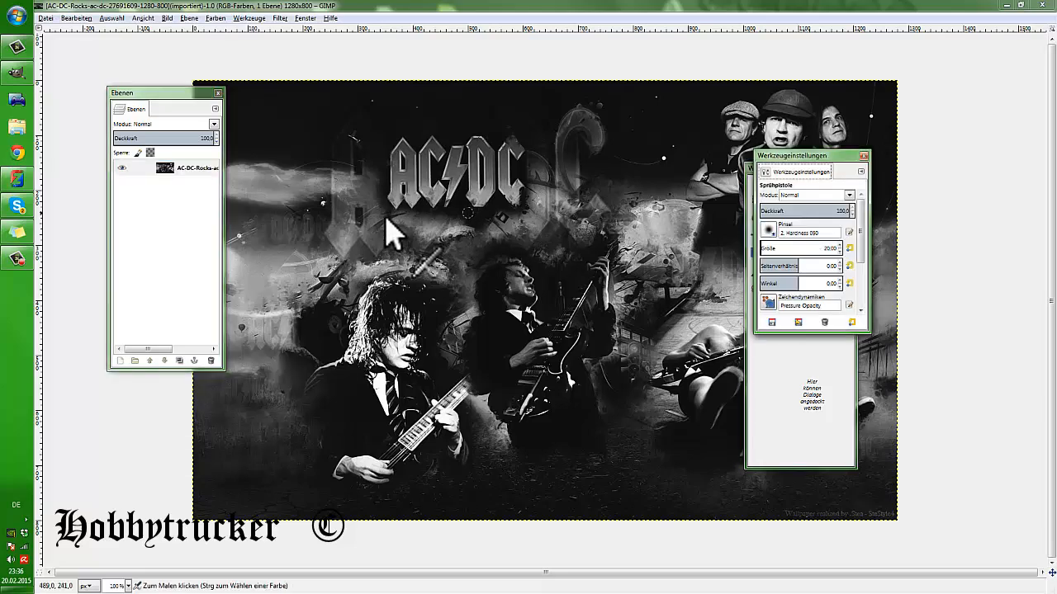
# Close the Werkzeugeinstellungen dialog and try to scale the AC-DC Rocks layer to 1024 × 1024 pixels
pyautogui.click(862, 155)
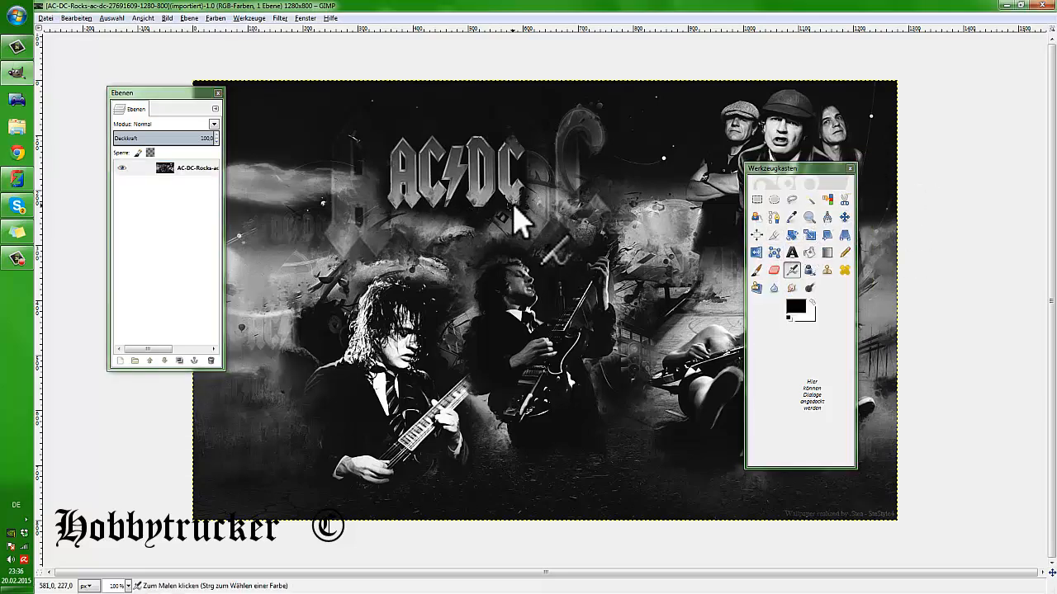
pyautogui.click(809, 235)
pyautogui.click(357, 211)
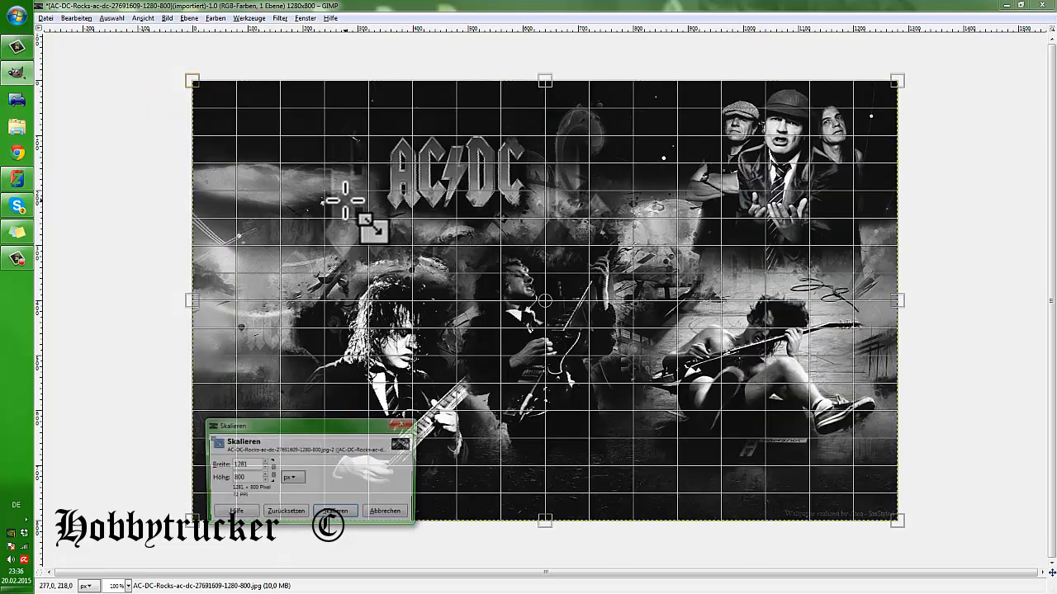
pyautogui.scroll(1, 253, 465)
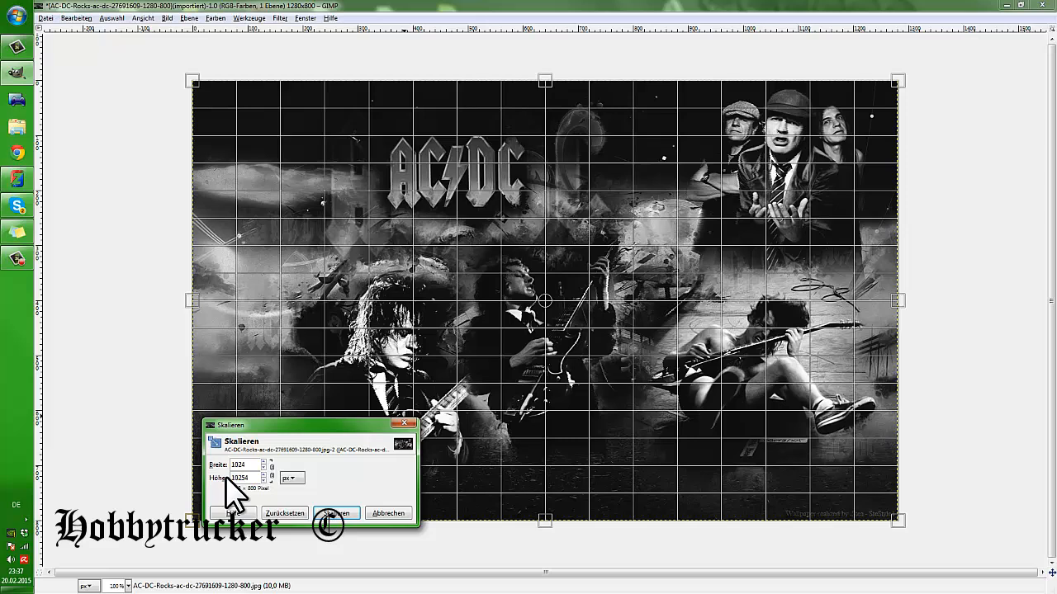
pyautogui.press('BackSpace')
pyautogui.click(333, 514)
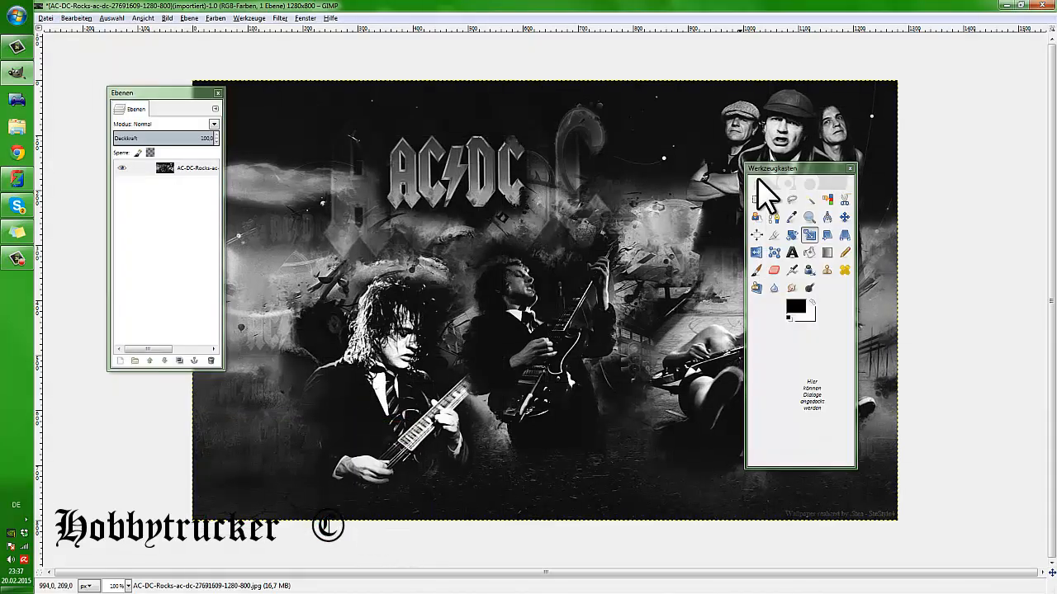
# Move the Werkzeugkasten and Ebenen dialogs outwards to uncover more of the picture, selecting the AC-DC Rocks layer
pyautogui.moveTo(788, 168); pyautogui.dragTo(877, 152)
pyautogui.click(177, 111)
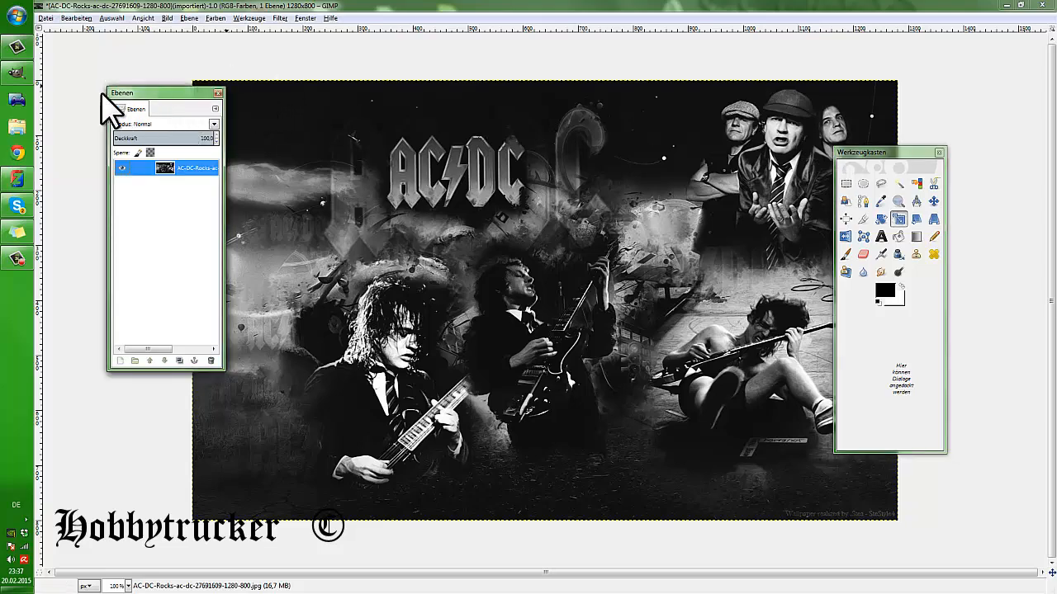
pyautogui.moveTo(112, 94); pyautogui.dragTo(89, 89)
# Try once more to scale the AC-DC Rocks layer to a width and height of 1024 pixels
pyautogui.click(345, 159)
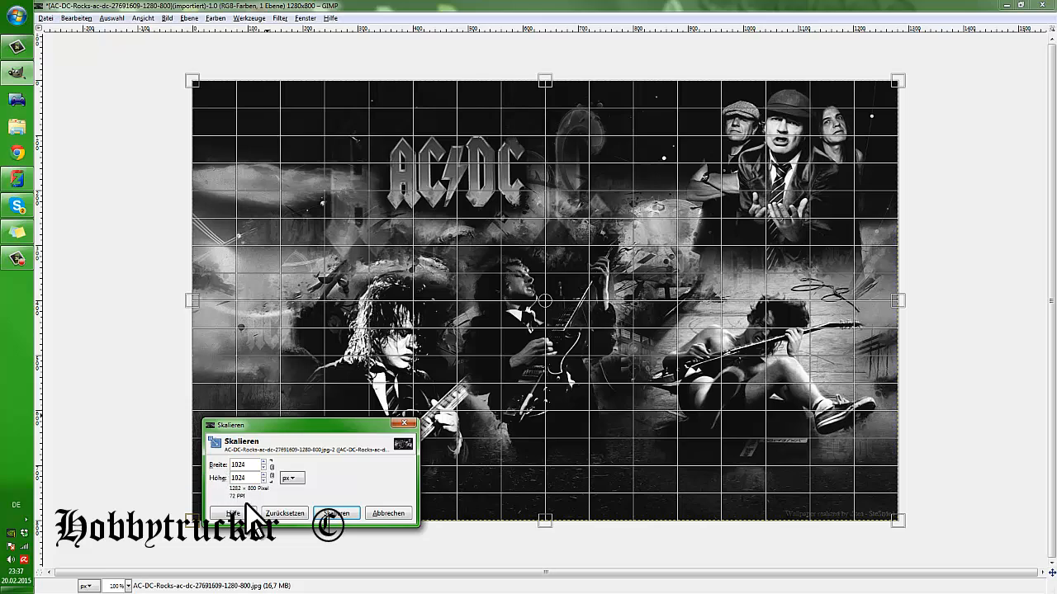
pyautogui.click(344, 513)
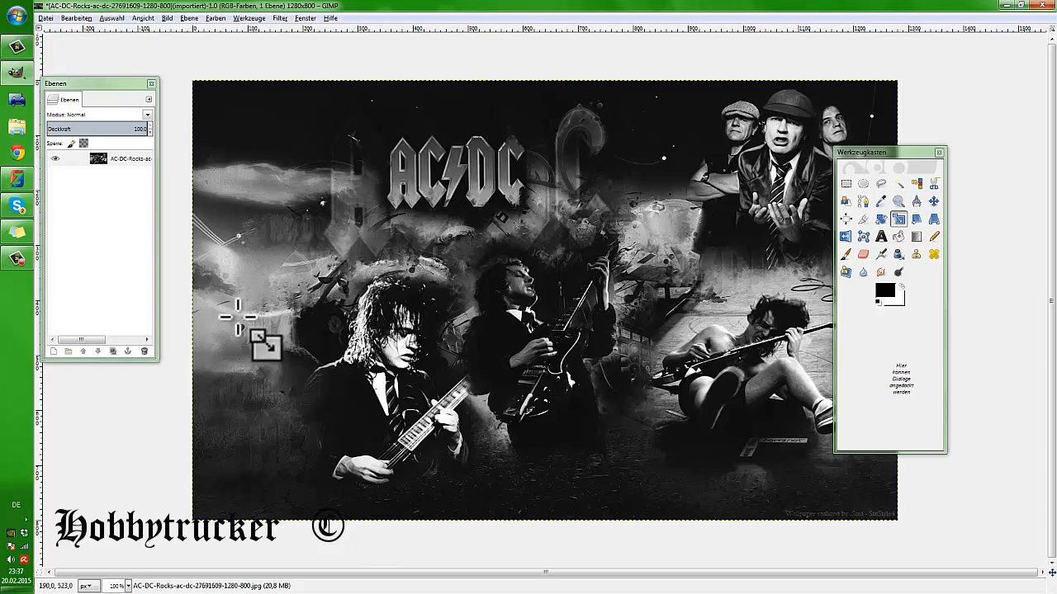
# Create a new blank image of 1024 × 1024 pixels
pyautogui.press('m')
pyautogui.click(45, 18)
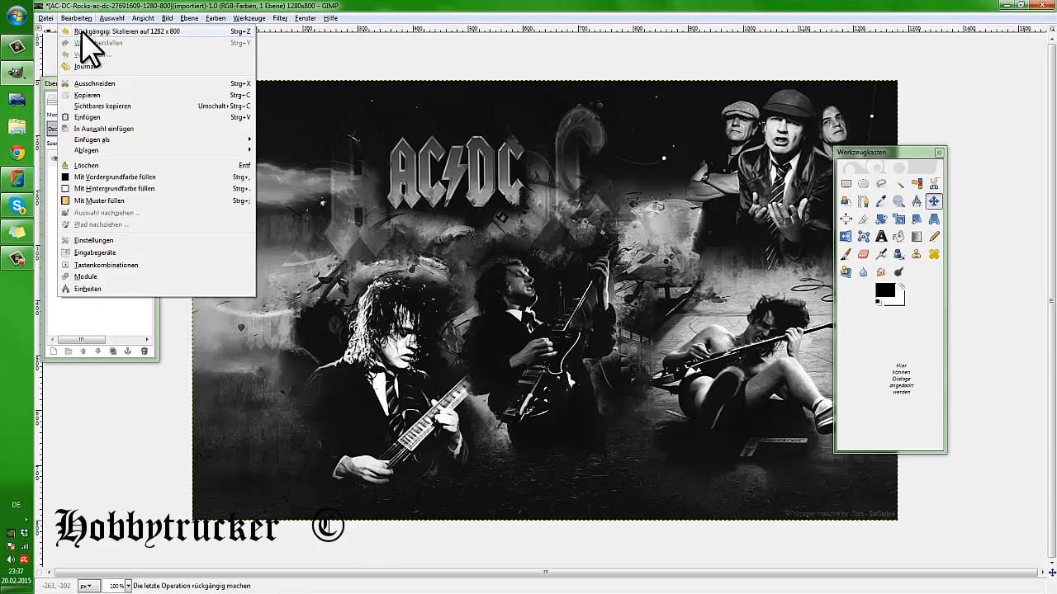
pyautogui.click(57, 30)
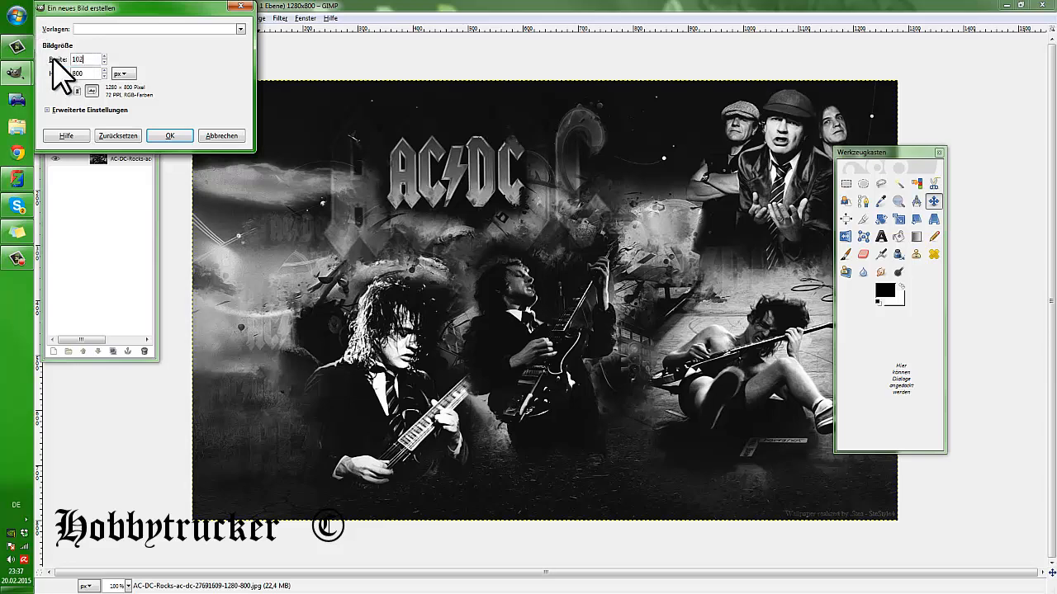
pyautogui.press('Tab')
pyautogui.moveTo(24, 68)
pyautogui.write('1')
pyautogui.click(184, 139)
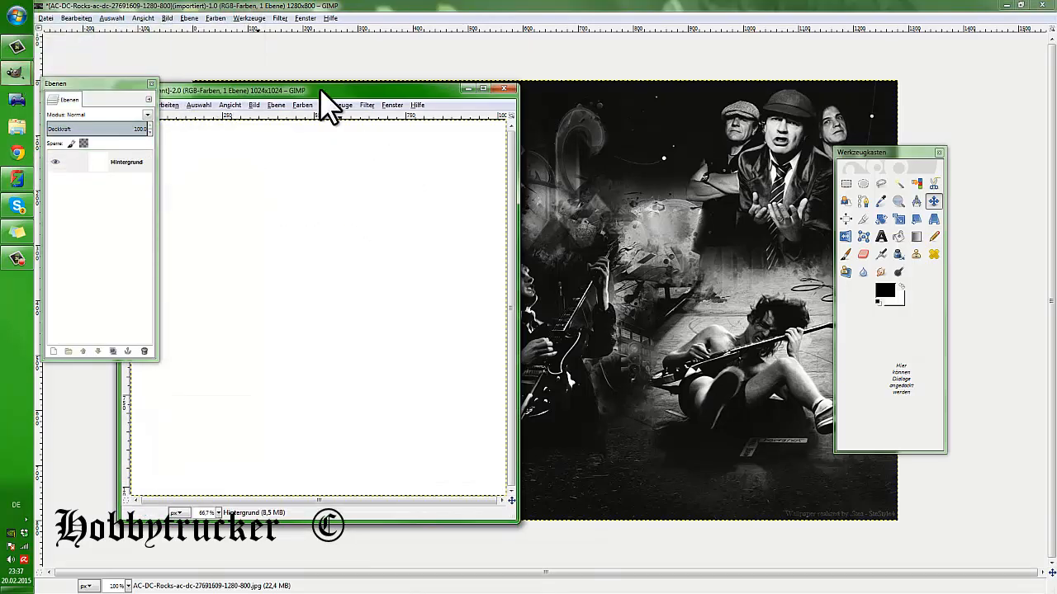
# Move the blank image's window to the middle of the picture, maximise it and restore it to its smaller size
pyautogui.moveTo(311, 91); pyautogui.dragTo(460, 89)
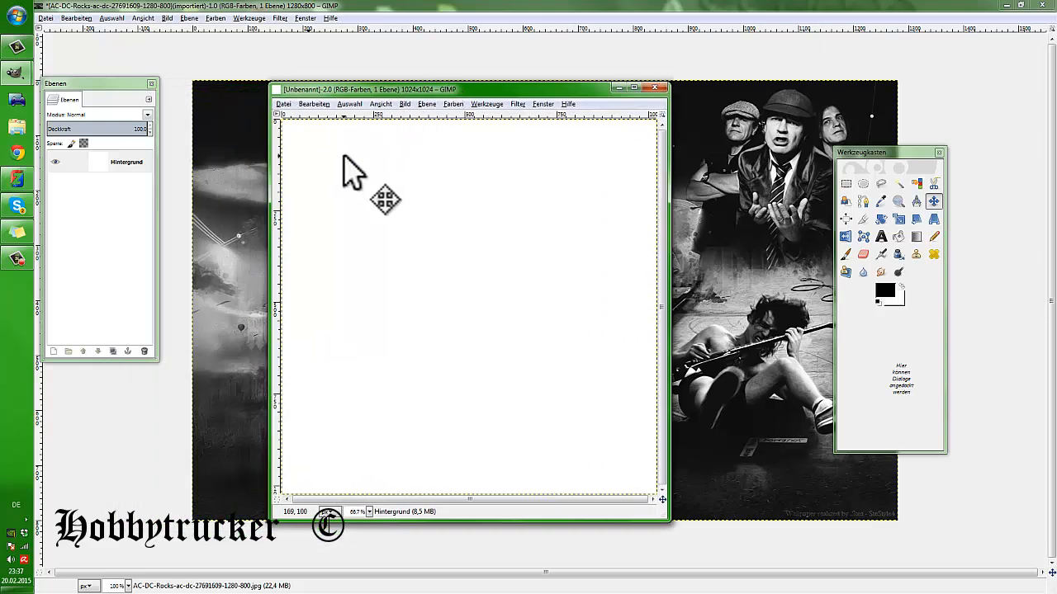
pyautogui.click(633, 87)
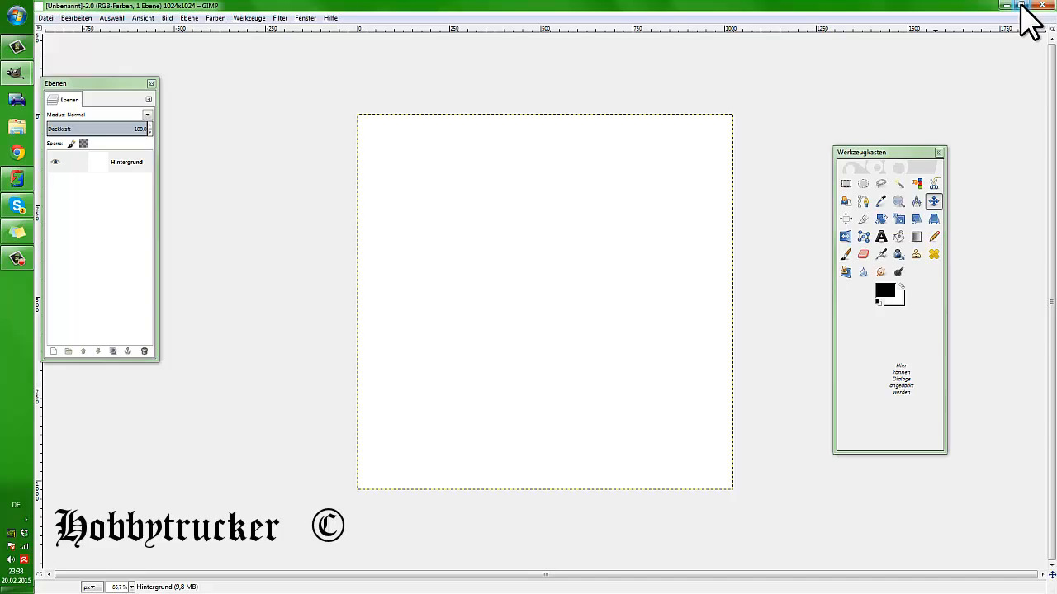
pyautogui.click(1022, 5)
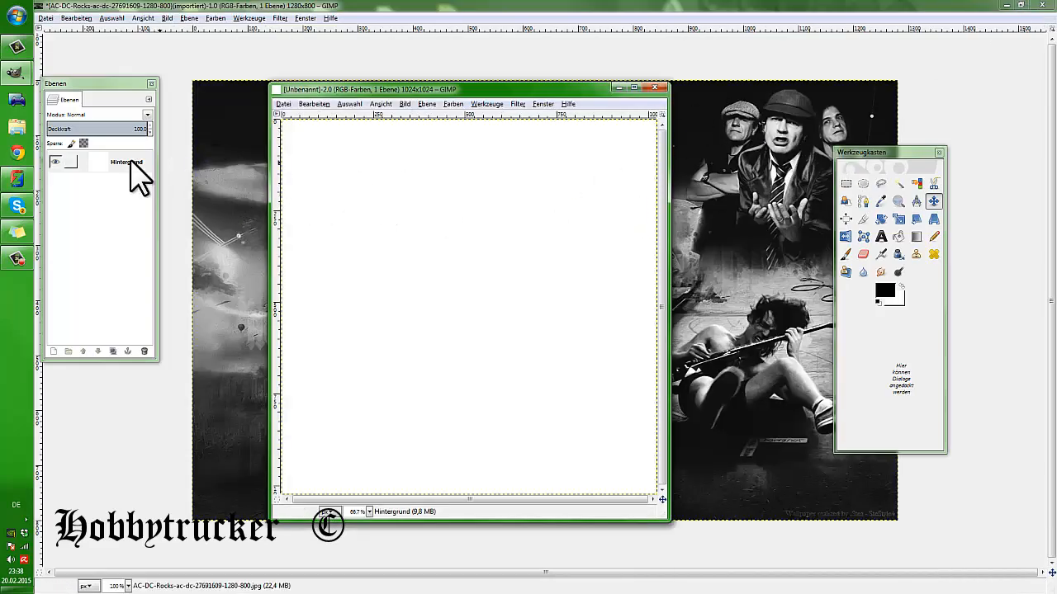
# Return to the AC-DC Rocks image and scale its layer to 1024 × 512 pixels
pyautogui.click(218, 132)
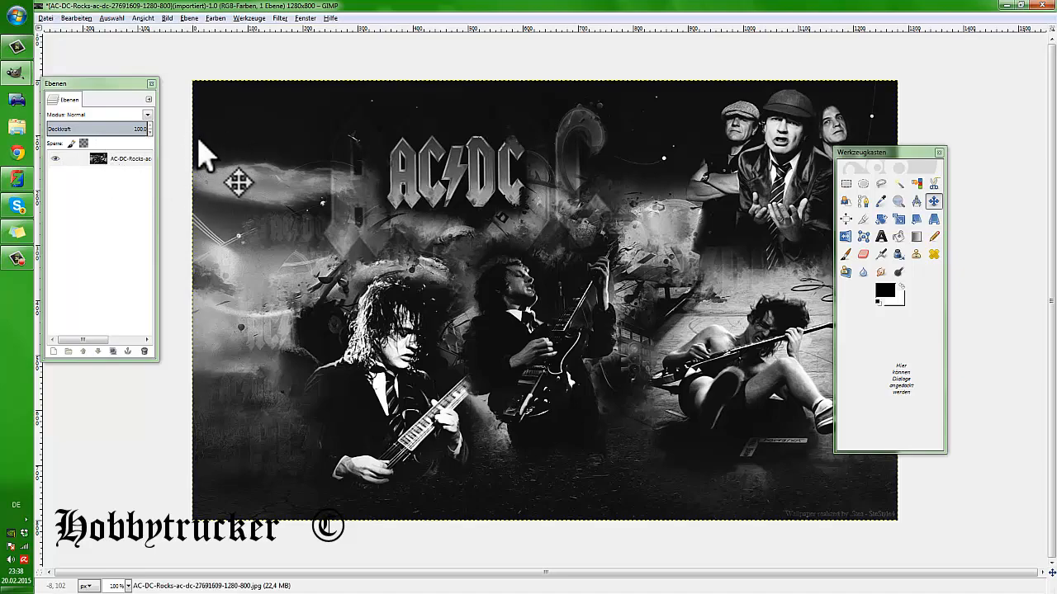
pyautogui.click(898, 218)
pyautogui.click(359, 175)
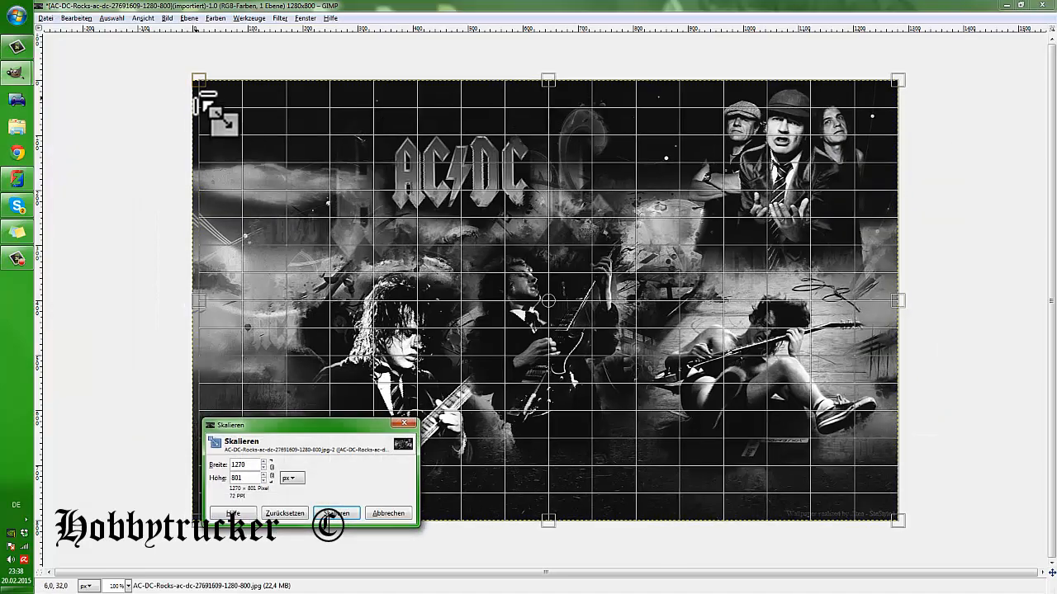
pyautogui.moveTo(200, 99); pyautogui.dragTo(245, 197)
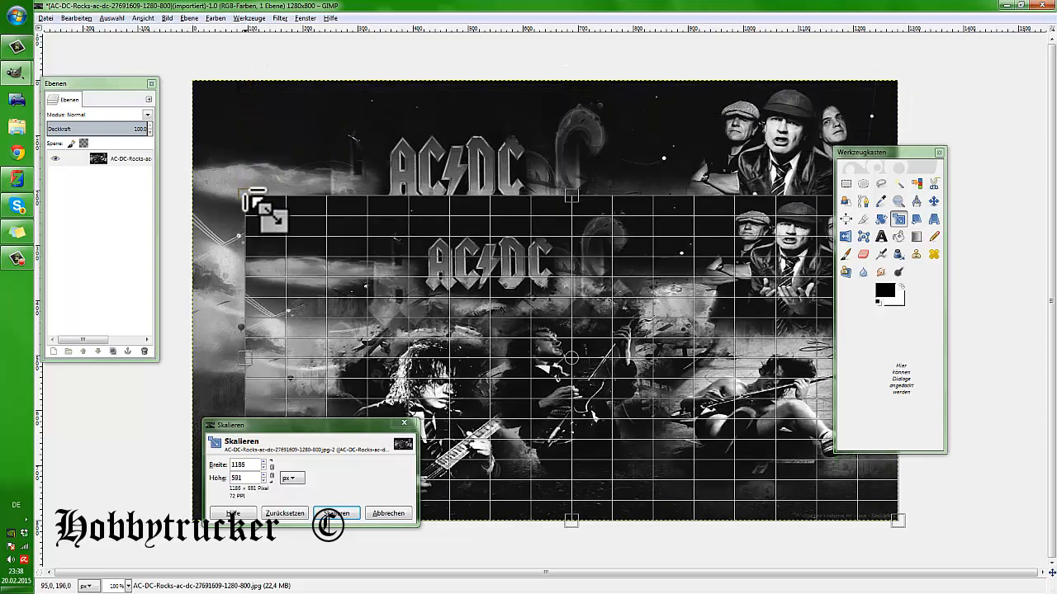
pyautogui.moveTo(244, 216); pyautogui.dragTo(245, 222)
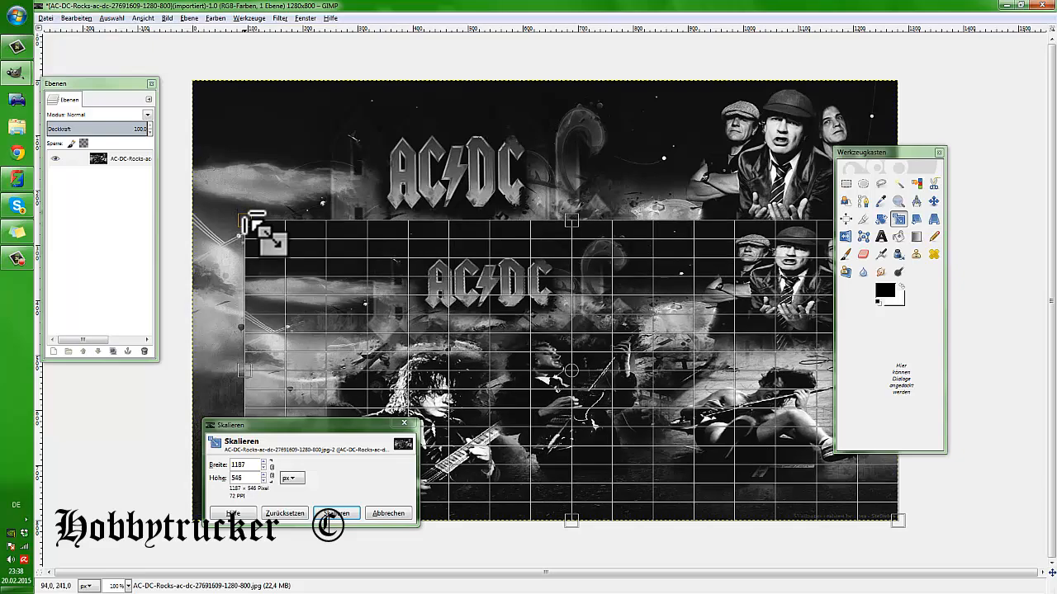
pyautogui.moveTo(244, 216); pyautogui.dragTo(248, 239)
pyautogui.moveTo(247, 380); pyautogui.dragTo(334, 384)
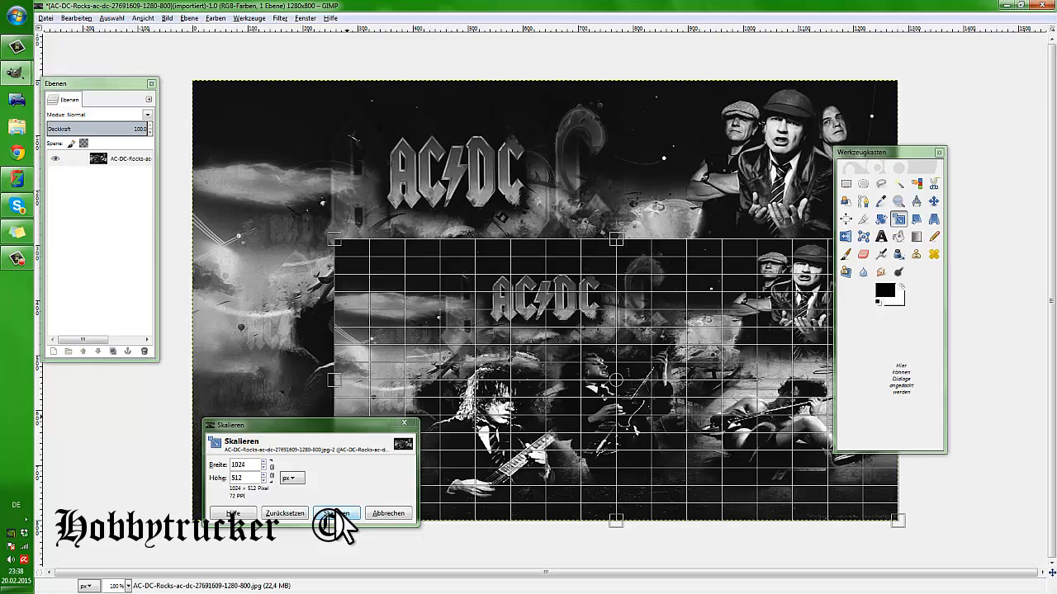
pyautogui.click(336, 513)
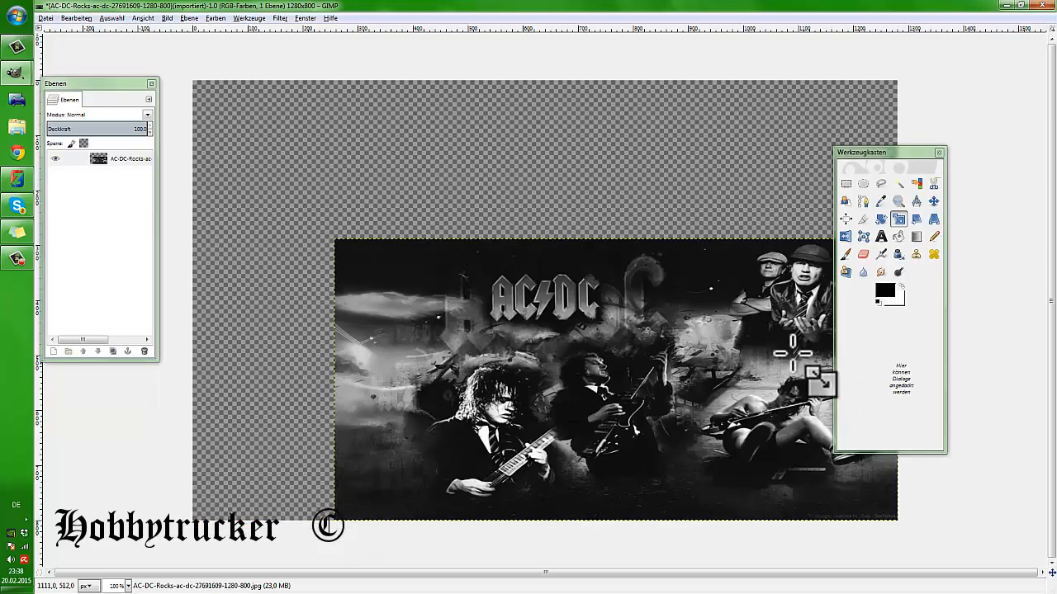
# Select the scaled AC-DC Rocks layer and copy it to the clipboard
pyautogui.click(137, 160)
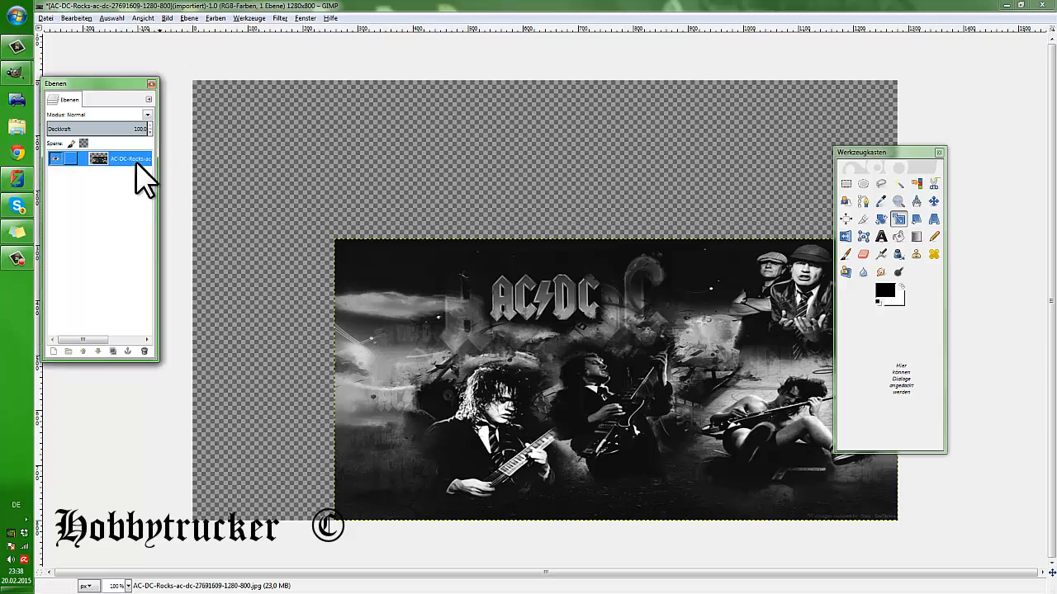
pyautogui.click(933, 202)
pyautogui.rightClick(712, 347)
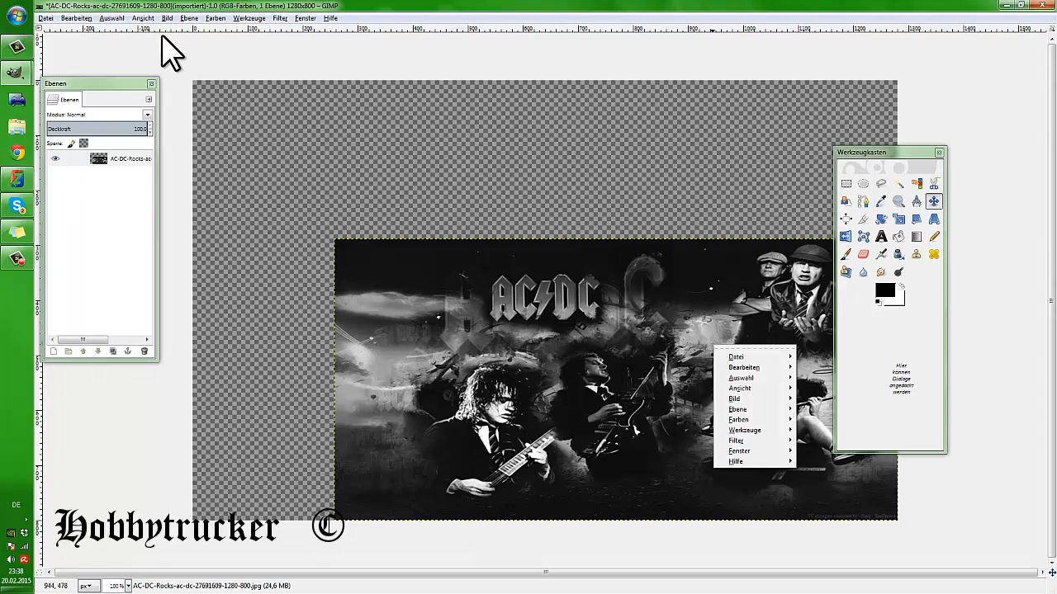
pyautogui.click(76, 18)
pyautogui.click(92, 96)
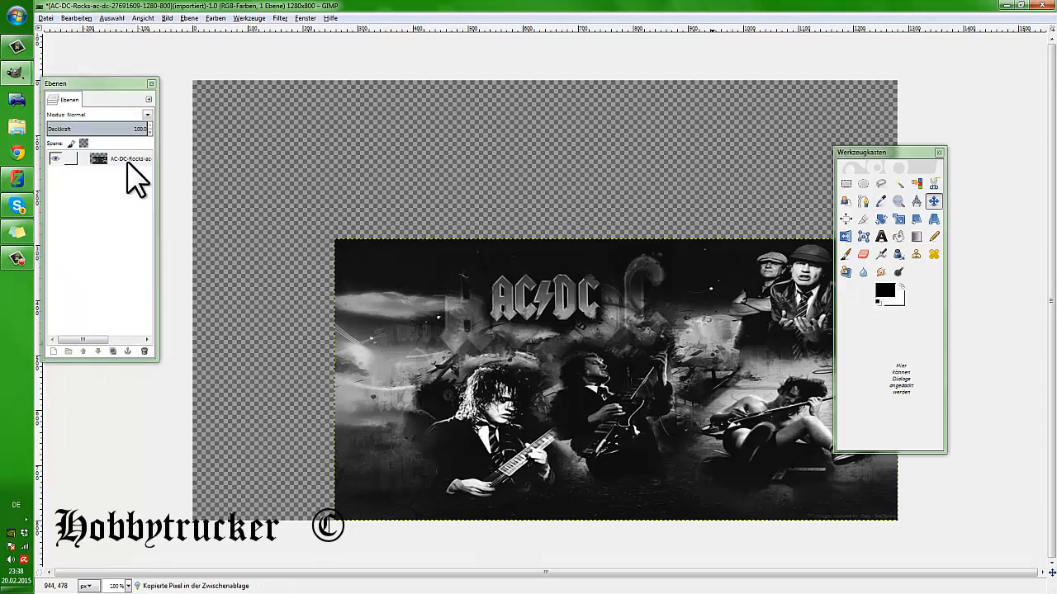
# Switch to the blank 1024 × 1024 image and paste the copied picture as a new layer
pyautogui.moveTo(17, 74)
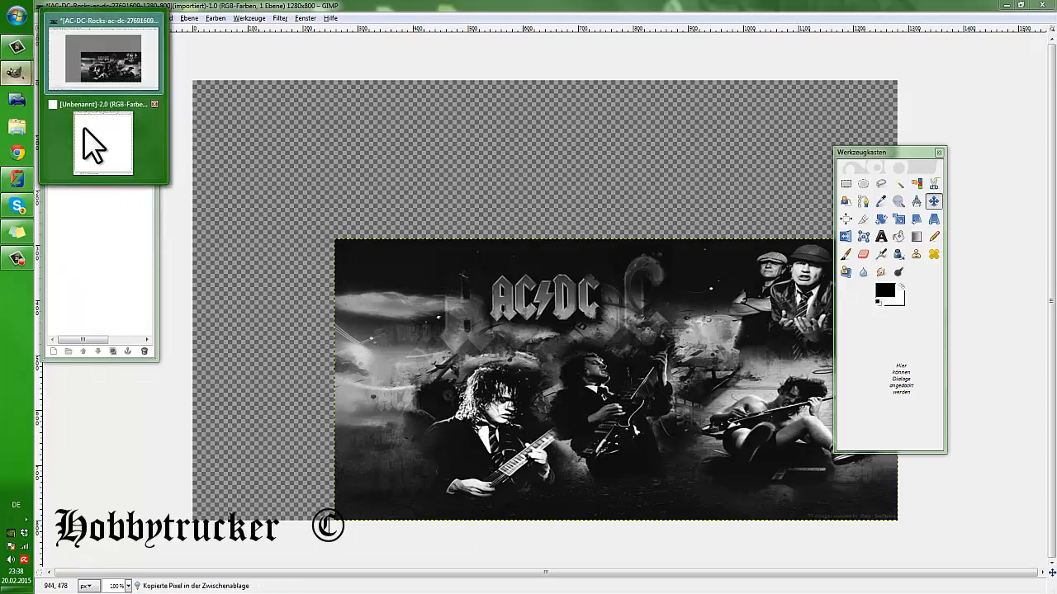
pyautogui.click(94, 142)
pyautogui.click(314, 104)
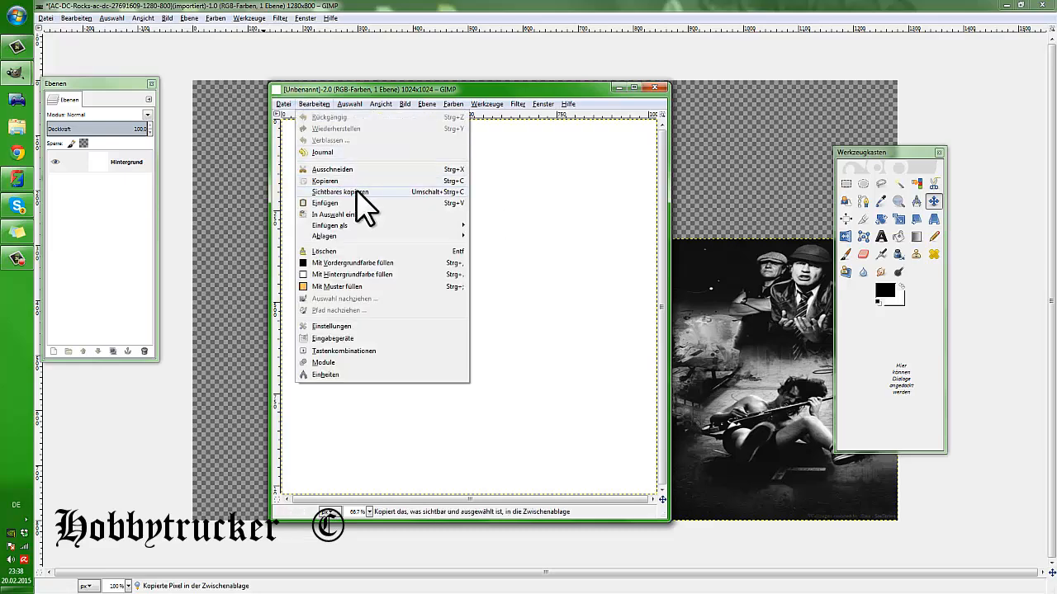
pyautogui.moveTo(347, 225)
pyautogui.click(512, 238)
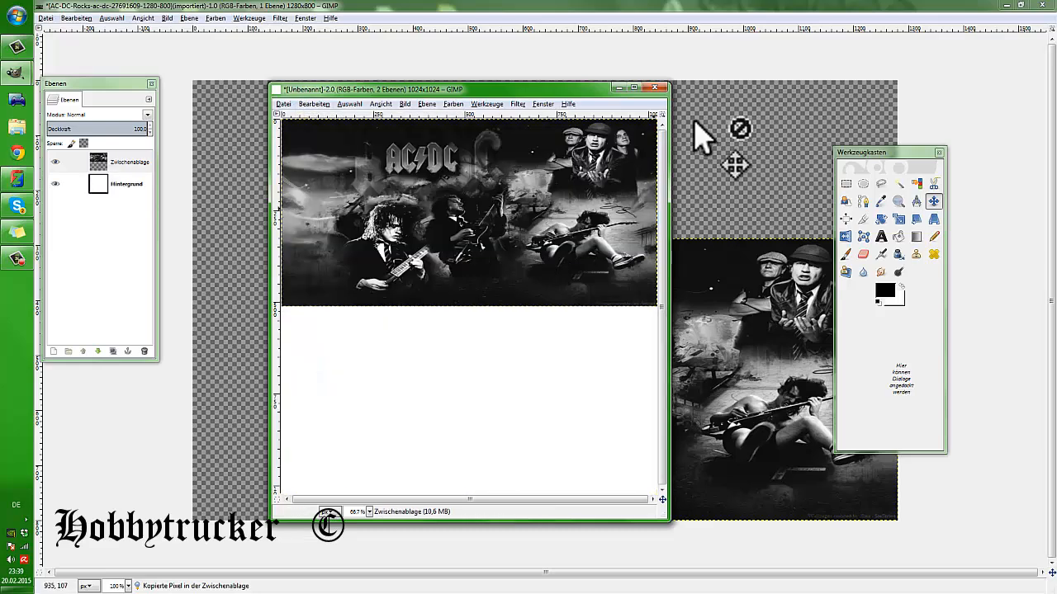
# Maximise the untitled 1024 × 1024 image and close it without saving
pyautogui.click(634, 88)
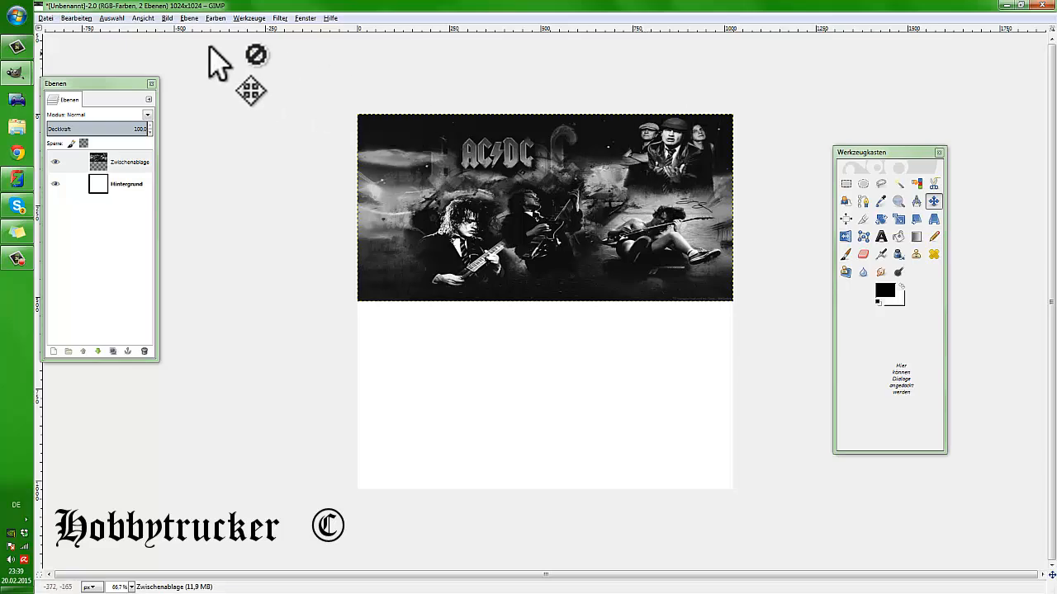
pyautogui.click(1042, 5)
pyautogui.click(550, 356)
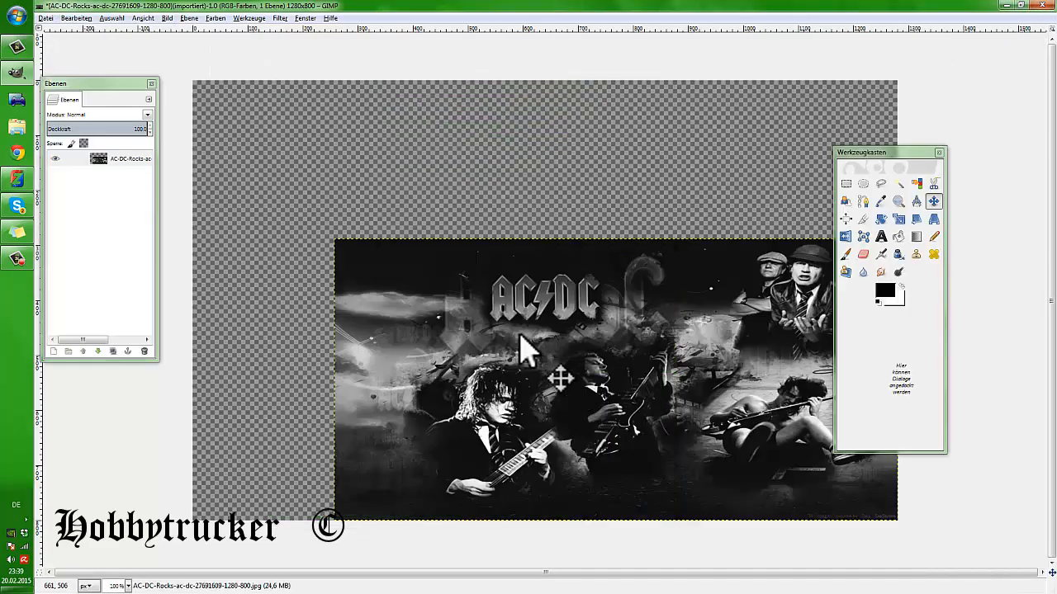
# Create a new blank image of 1024 × 500 pixels and maximise its window
pyautogui.click(45, 17)
pyautogui.click(56, 28)
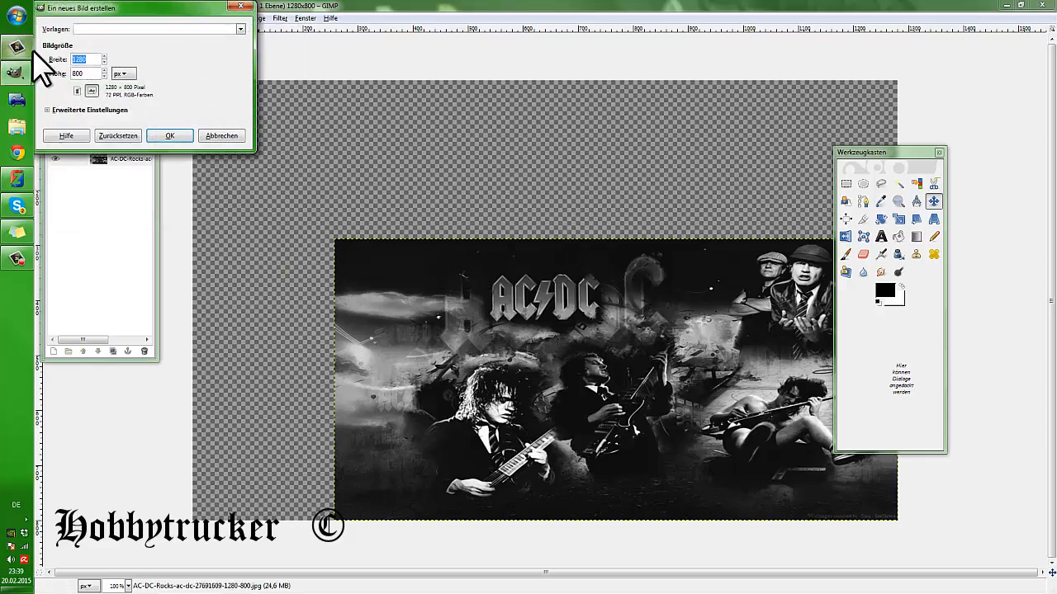
pyautogui.write('1')
pyautogui.write('920')
pyautogui.click(167, 137)
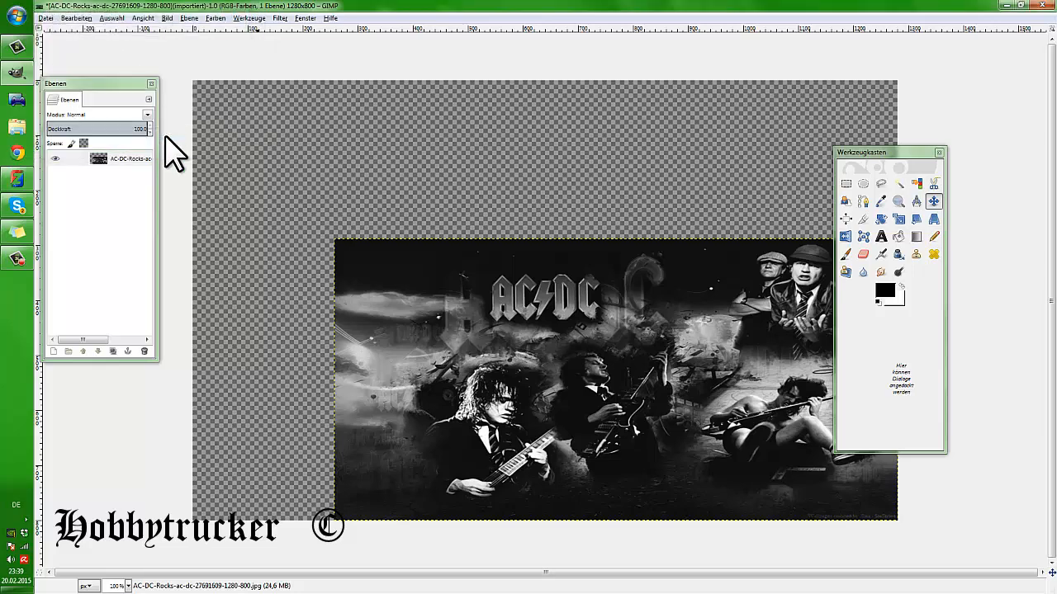
pyautogui.click(726, 144)
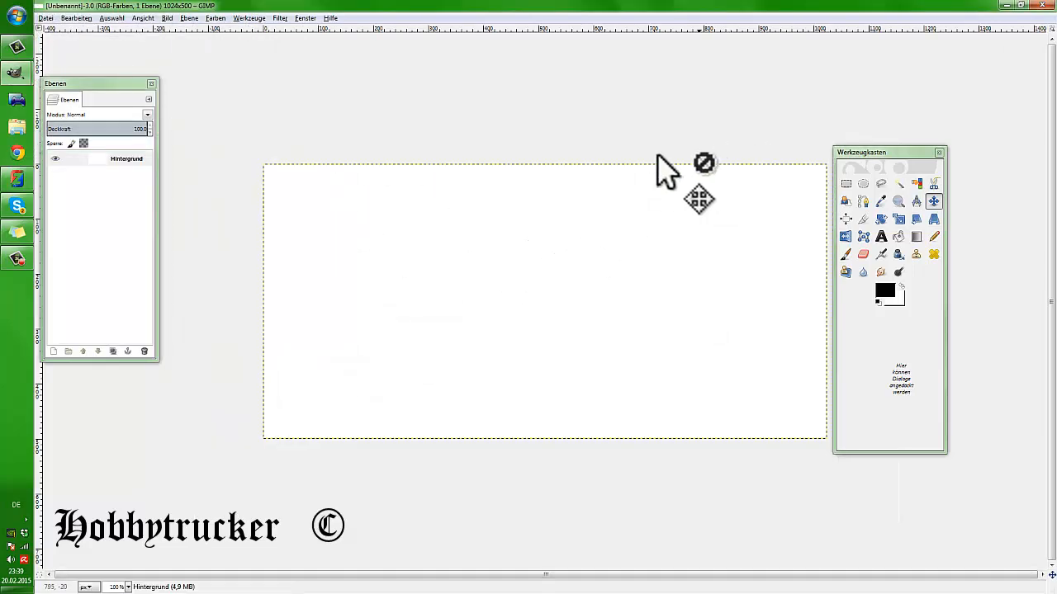
# Paste the copied picture as a new layer into the 1024 × 500 image and move the Werkzeugkasten clear of the canvas
pyautogui.click(76, 17)
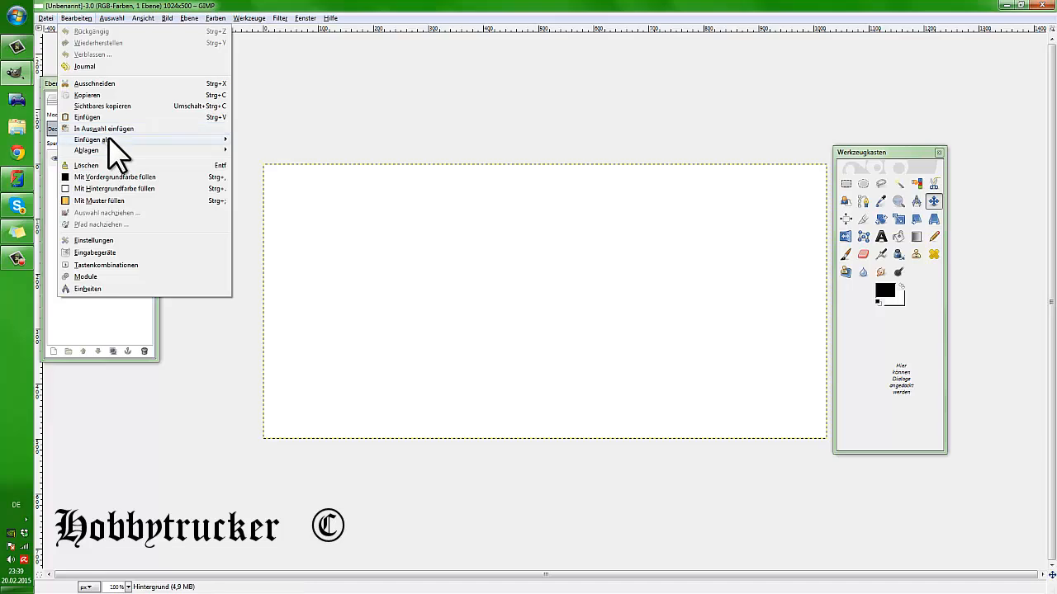
pyautogui.moveTo(108, 141)
pyautogui.click(249, 154)
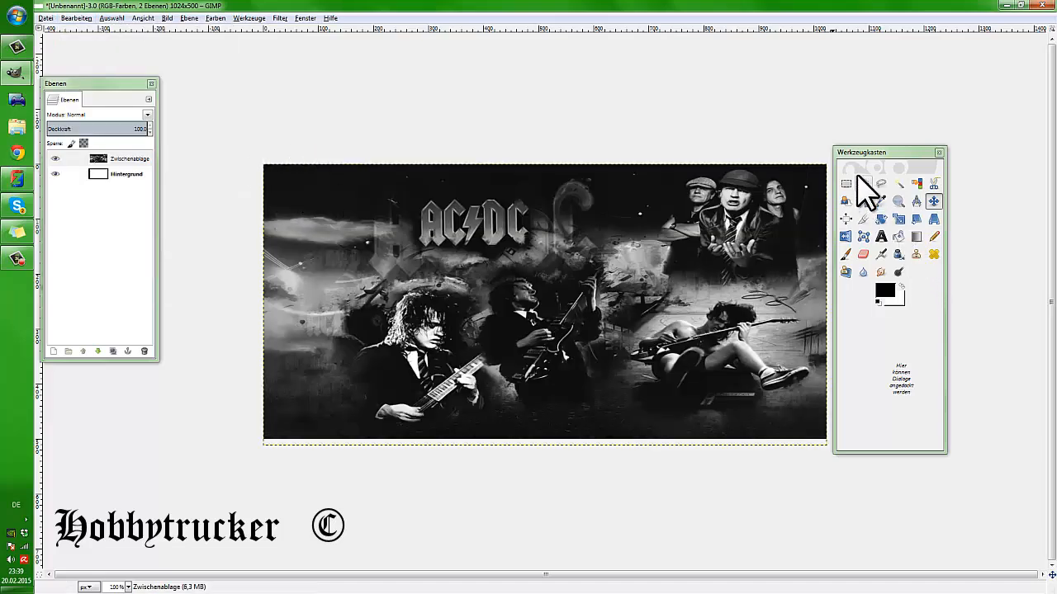
pyautogui.moveTo(858, 152); pyautogui.dragTo(918, 145)
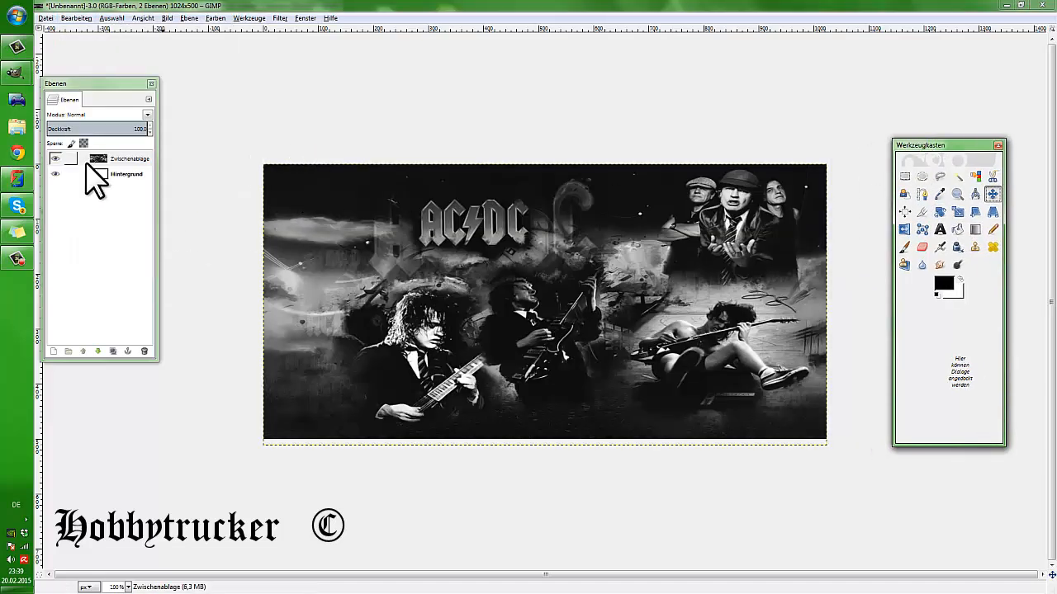
# Merge the visible layers of the 1024 × 500 image into one layer, using the option Auf Bild beschnitten
pyautogui.rightClick(110, 175)
pyautogui.click(177, 461)
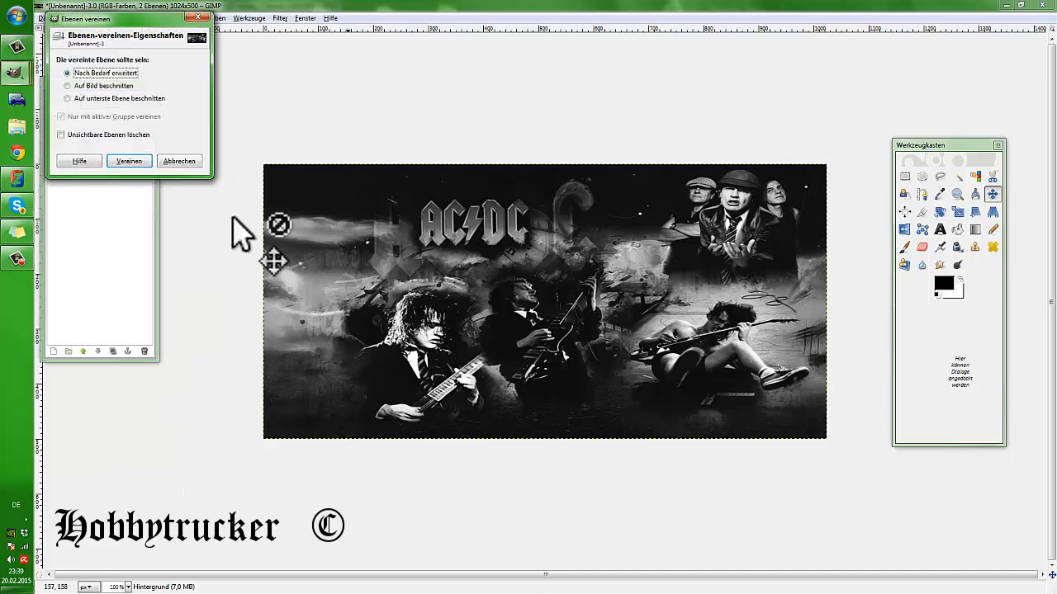
pyautogui.click(96, 86)
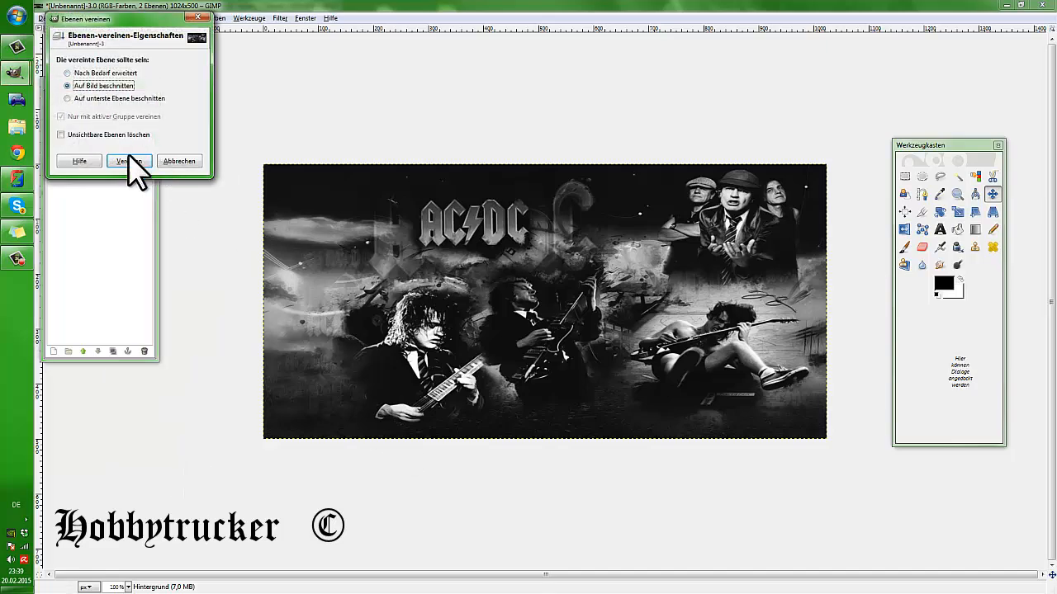
pyautogui.click(128, 161)
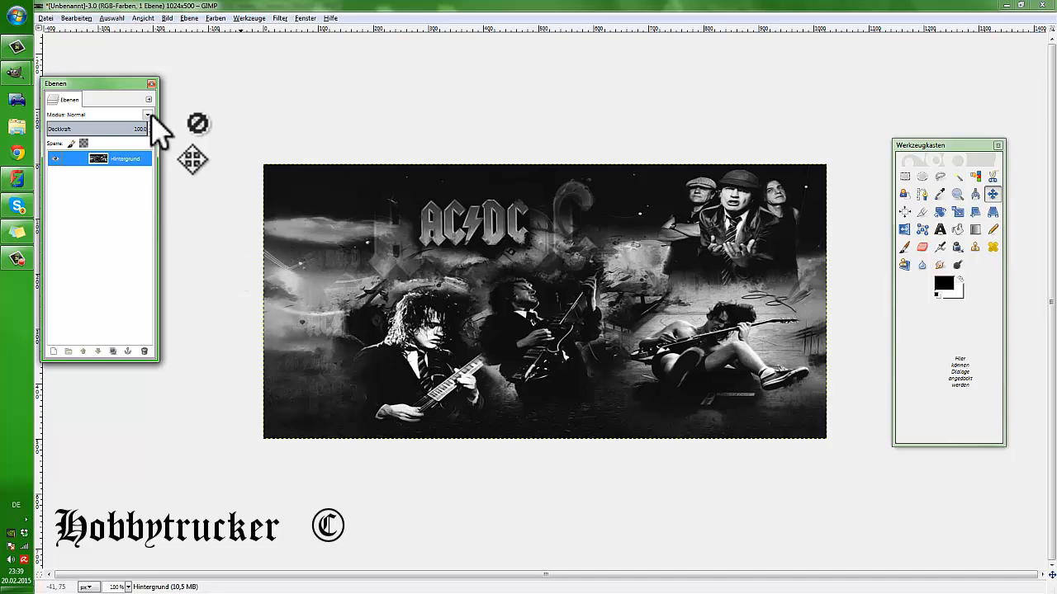
# Export the merged image to the Desktop folder under the file name acdc.dds
pyautogui.click(47, 18)
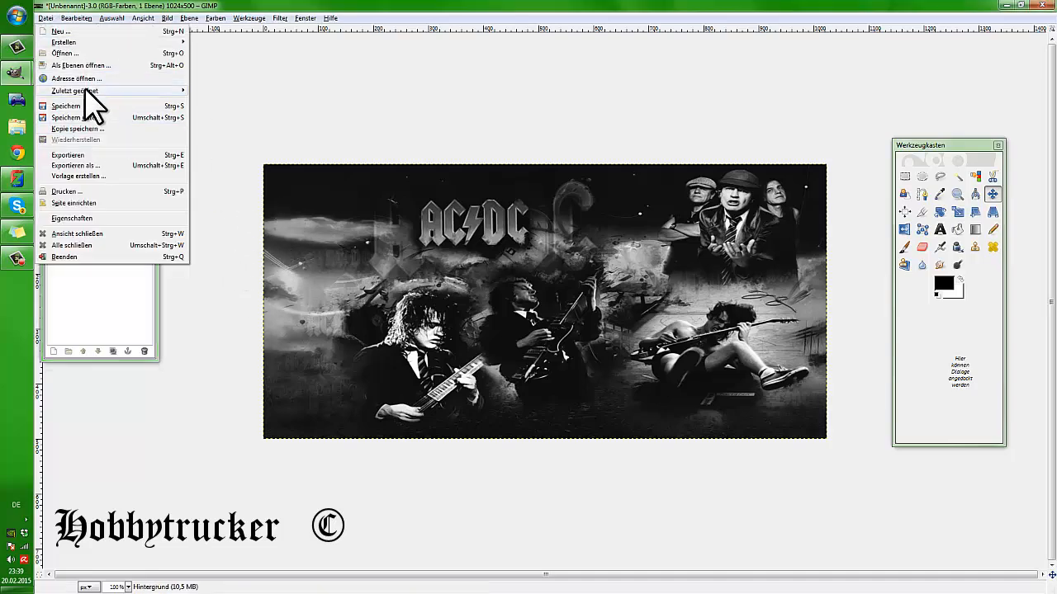
pyautogui.click(101, 165)
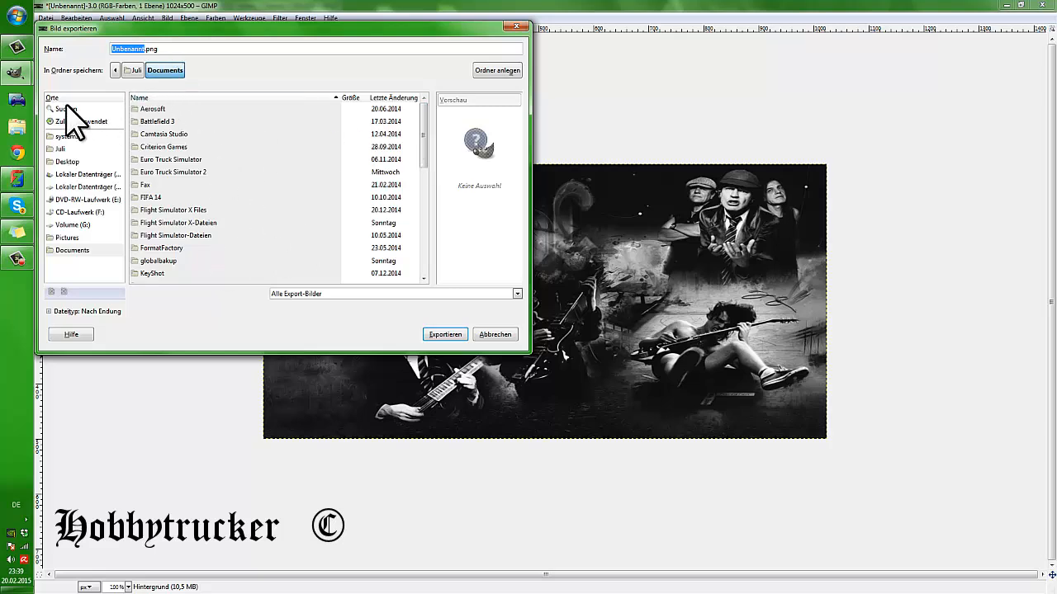
pyautogui.click(72, 162)
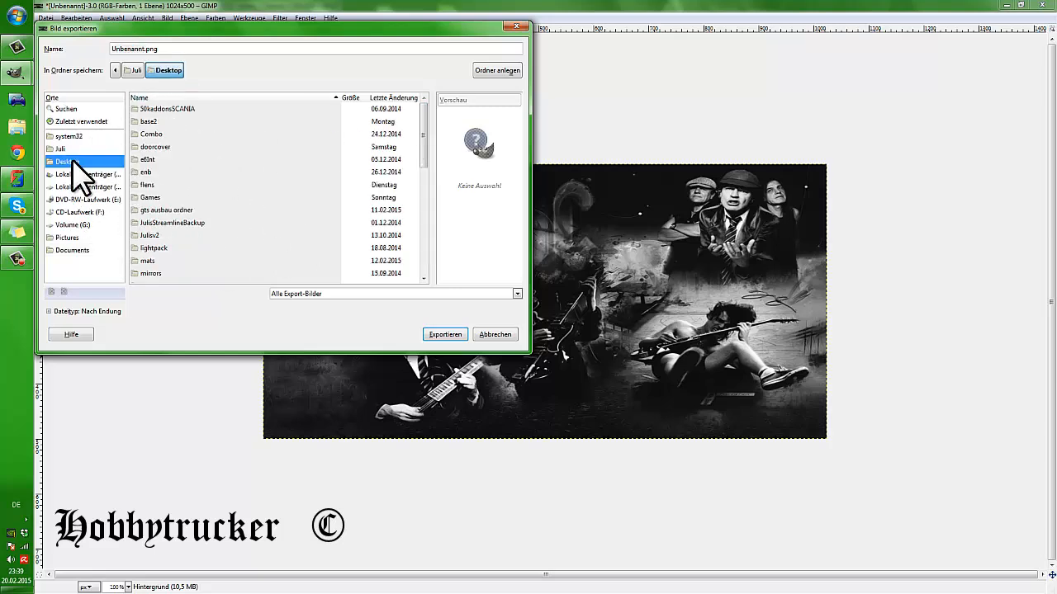
pyautogui.moveTo(165, 49); pyautogui.dragTo(49, 51)
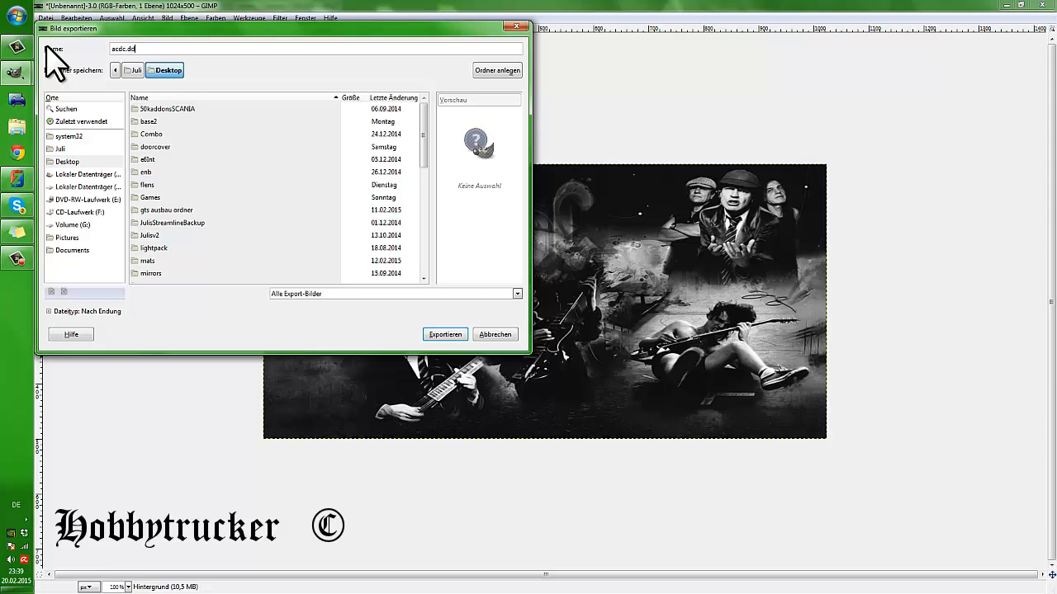
pyautogui.write('acdc.dds')
pyautogui.press('Return')
# Set the DDS compression to BC3 / DXT5, expand the advanced options and finish saving without mipmaps
pyautogui.click(158, 52)
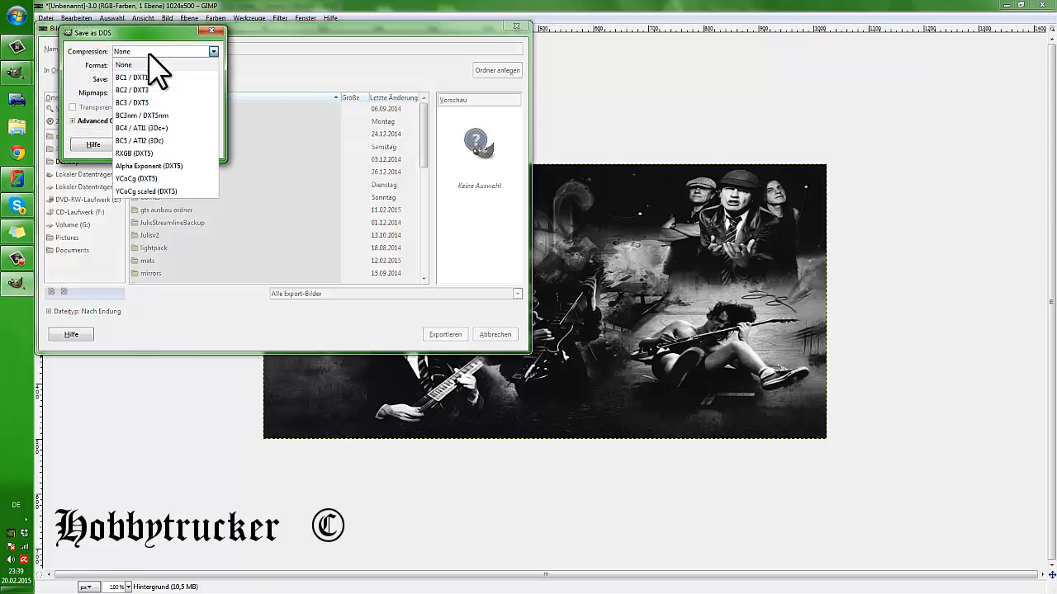
pyautogui.click(142, 103)
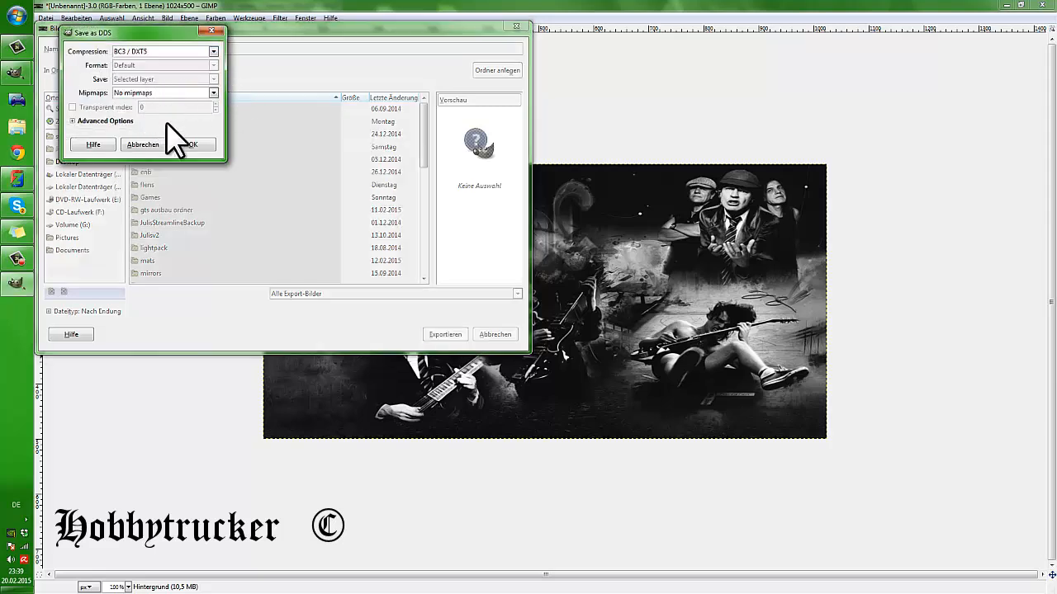
pyautogui.click(75, 122)
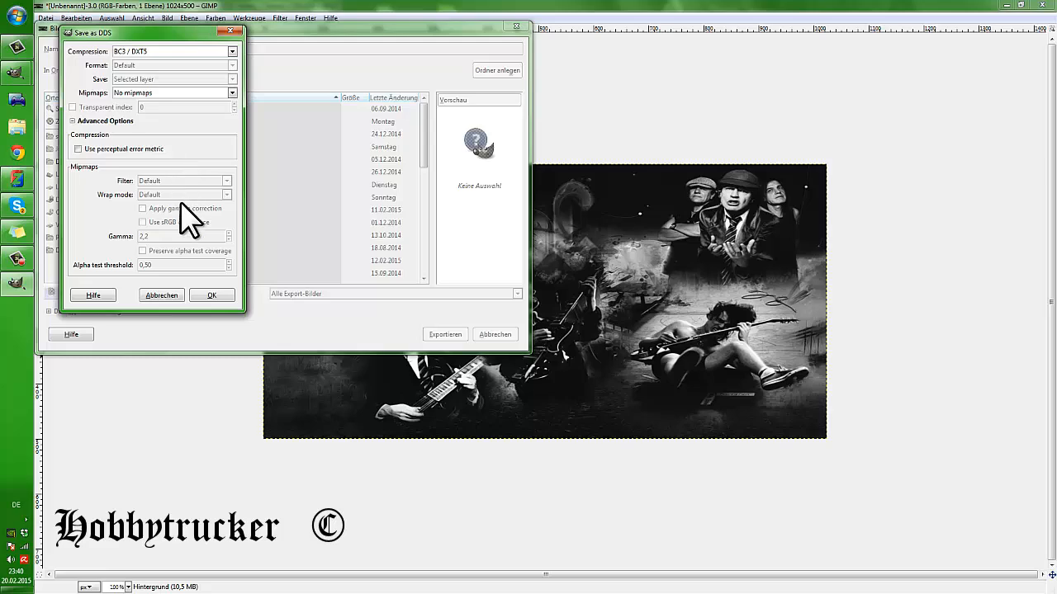
pyautogui.click(212, 295)
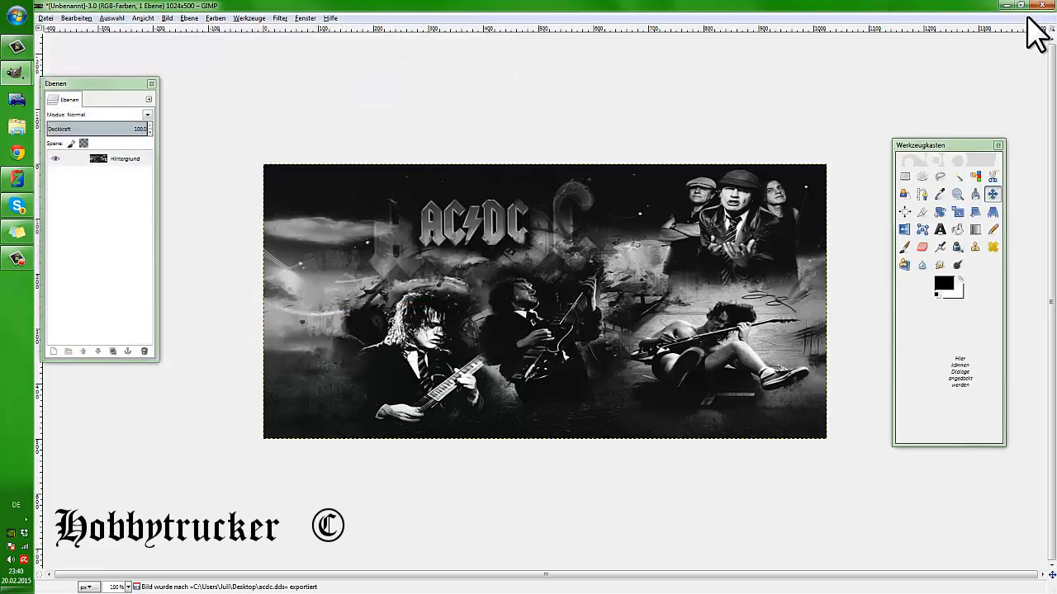
# Minimise the 1024 × 500 image and close the original AC-DC-Rocks image without saving
pyautogui.click(1011, 5)
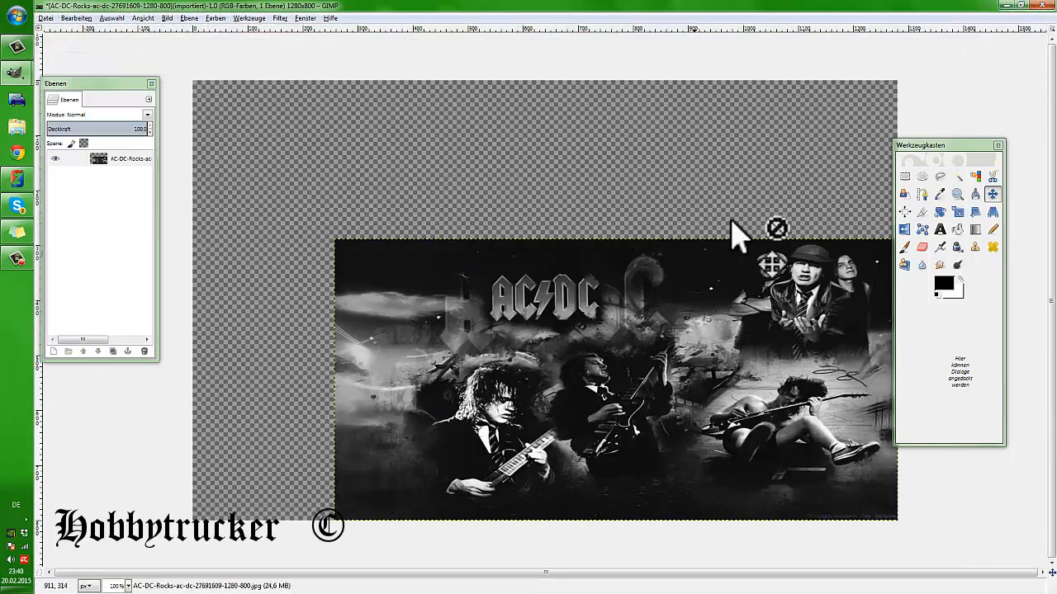
pyautogui.click(1044, 5)
pyautogui.click(551, 363)
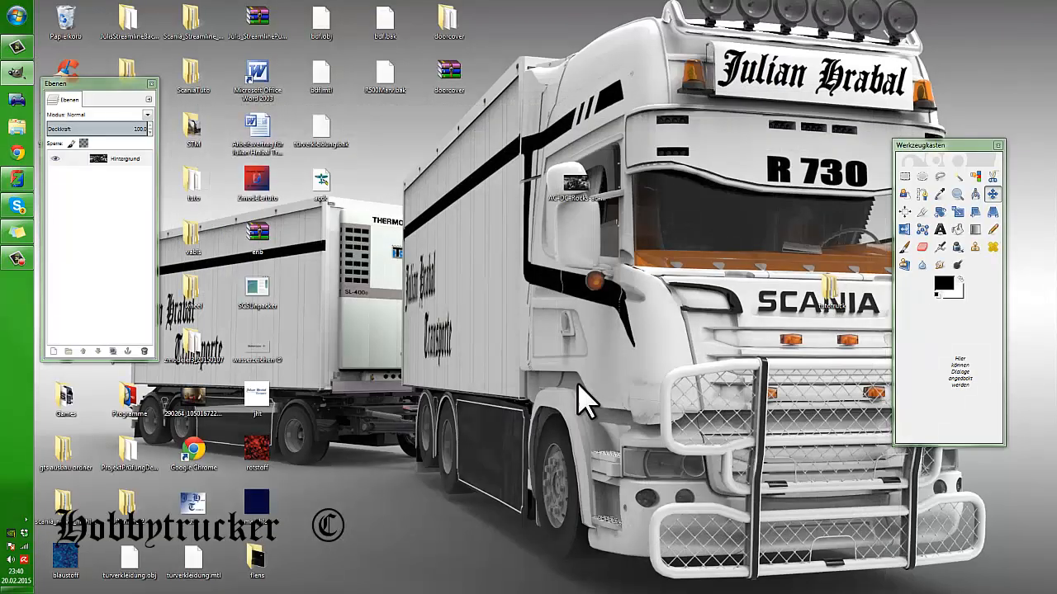
# Move the Werkzeugkasten and Ebenen windows off the desktop icons and place the acdc file in the free area near the truck's roof sign
pyautogui.moveTo(851, 150); pyautogui.dragTo(739, 142)
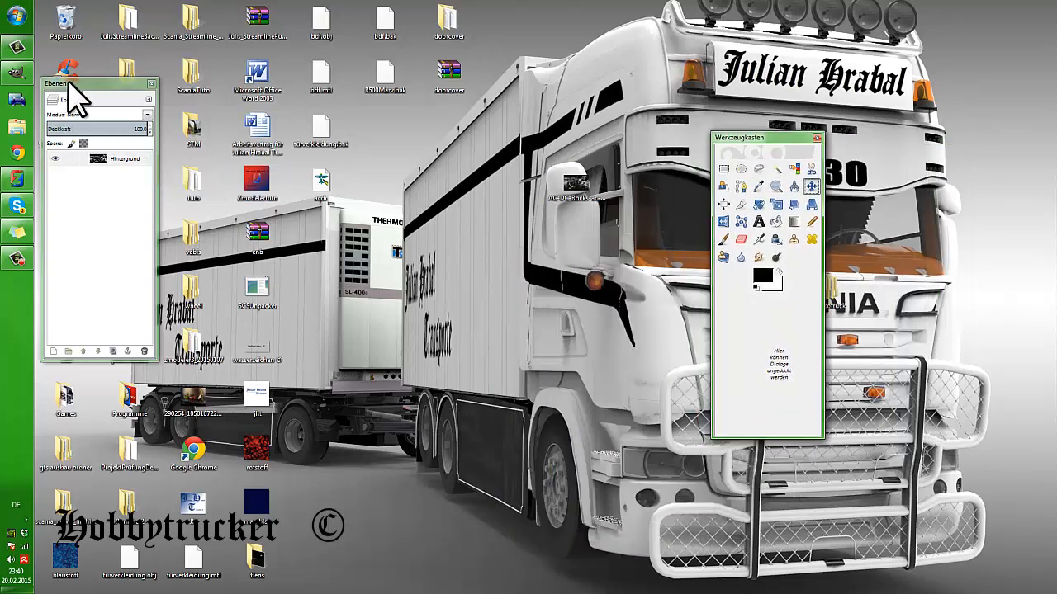
pyautogui.moveTo(70, 85); pyautogui.dragTo(563, 229)
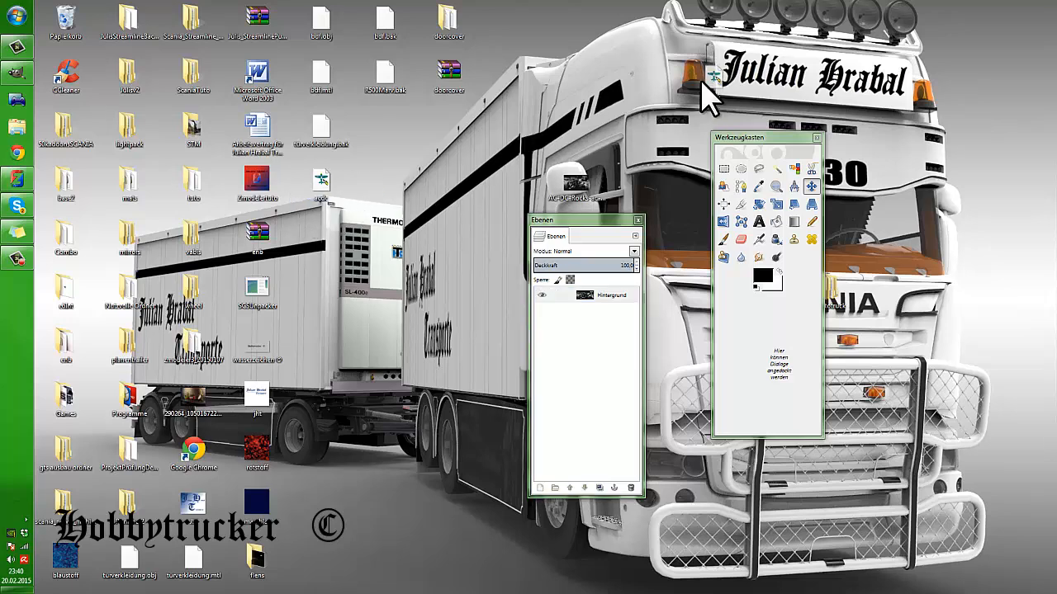
pyautogui.moveTo(700, 81); pyautogui.dragTo(699, 79)
# Switch to ZModeler, expand the Cab_a node and view its part Cab_a 01 in isolation
pyautogui.click(4, 182)
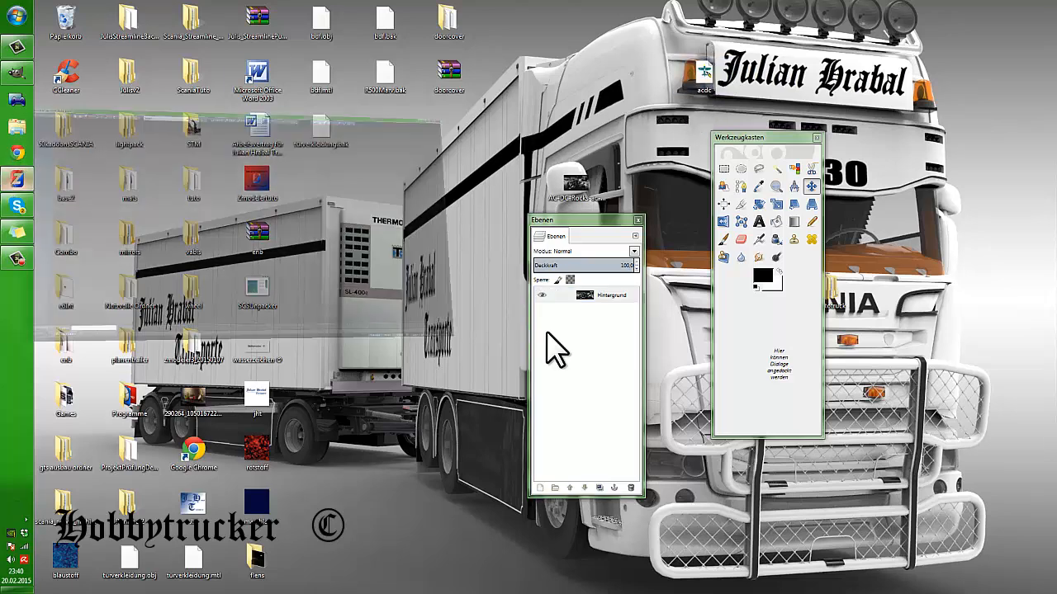
pyautogui.moveTo(298, 234); pyautogui.dragTo(227, 223, button='middle')
pyautogui.scroll(4, 319, 215)
pyautogui.click(958, 366)
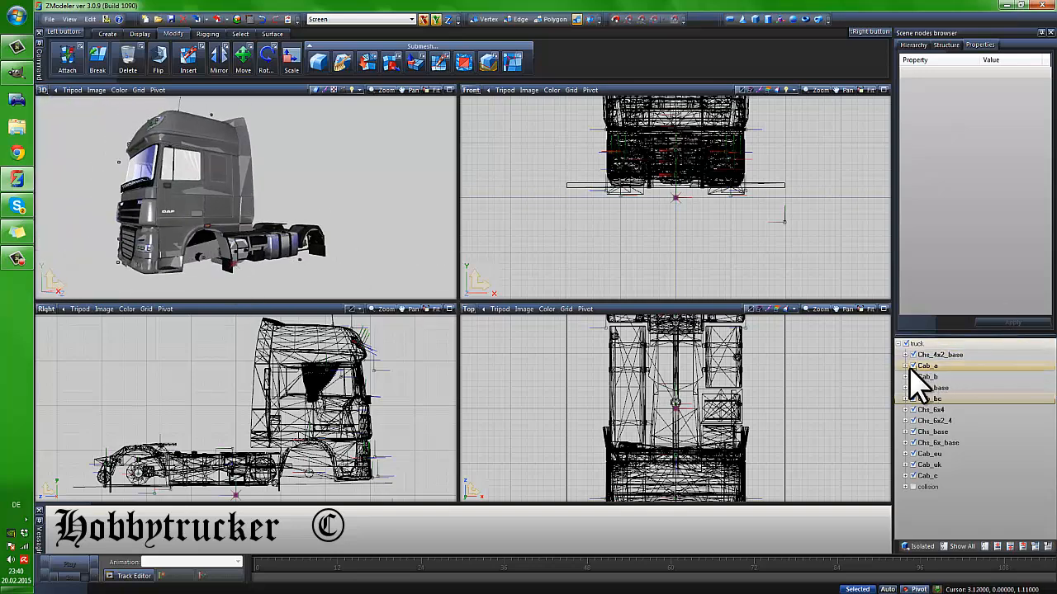
pyautogui.click(905, 366)
pyautogui.click(954, 354)
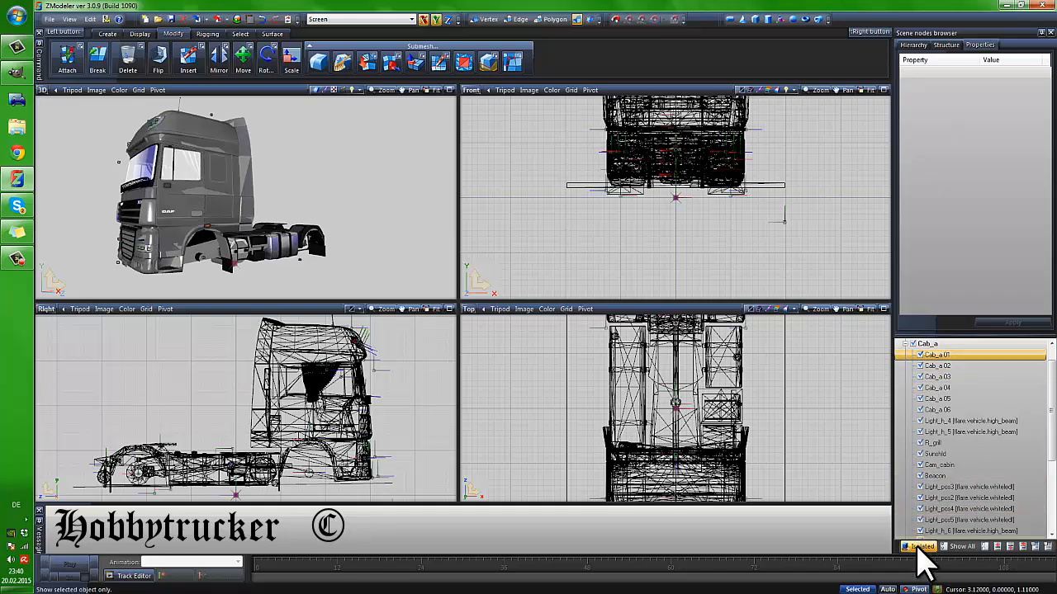
pyautogui.click(920, 547)
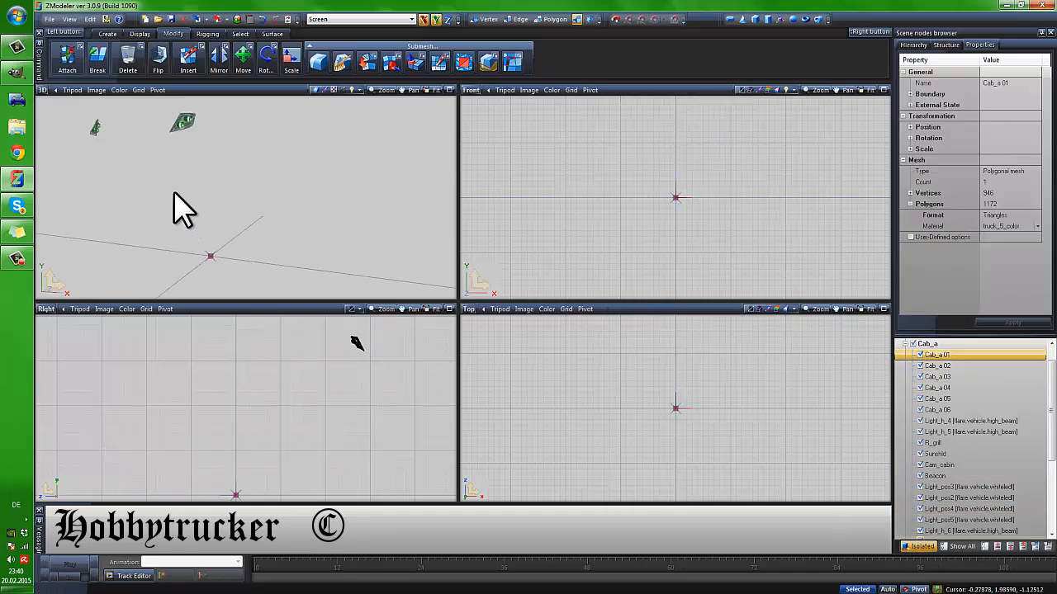
pyautogui.moveTo(175, 194); pyautogui.dragTo(197, 175, button='middle')
pyautogui.scroll(-4, 157, 189)
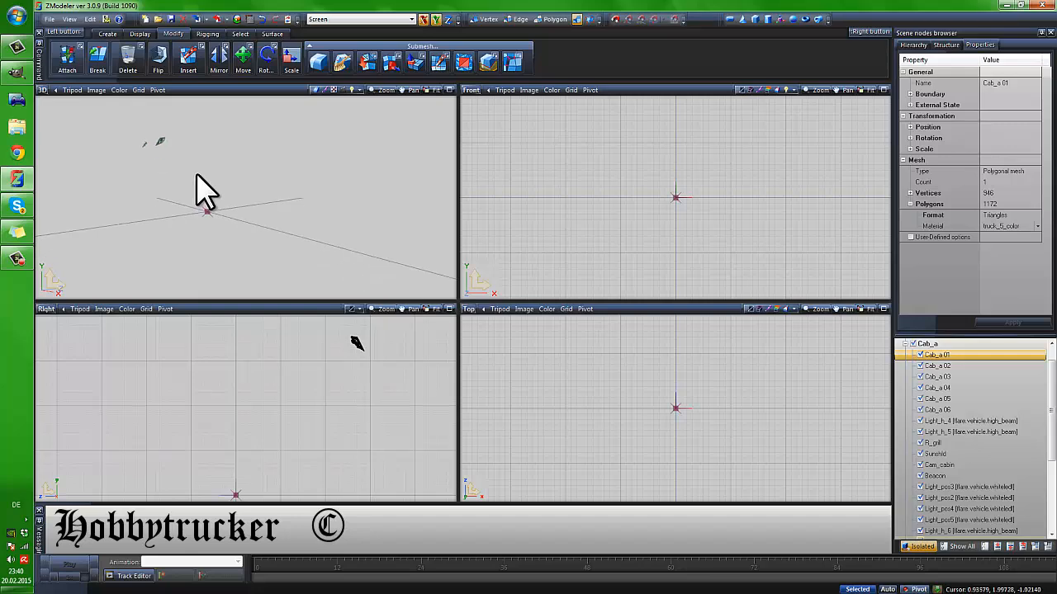
# Compare Cab_a 01 with the whole truck, then examine the other Cab_a parts in isolation up to Cab_a 05
pyautogui.click(907, 546)
pyautogui.moveTo(247, 204); pyautogui.dragTo(229, 186, button='middle')
pyautogui.scroll(3, 207, 160)
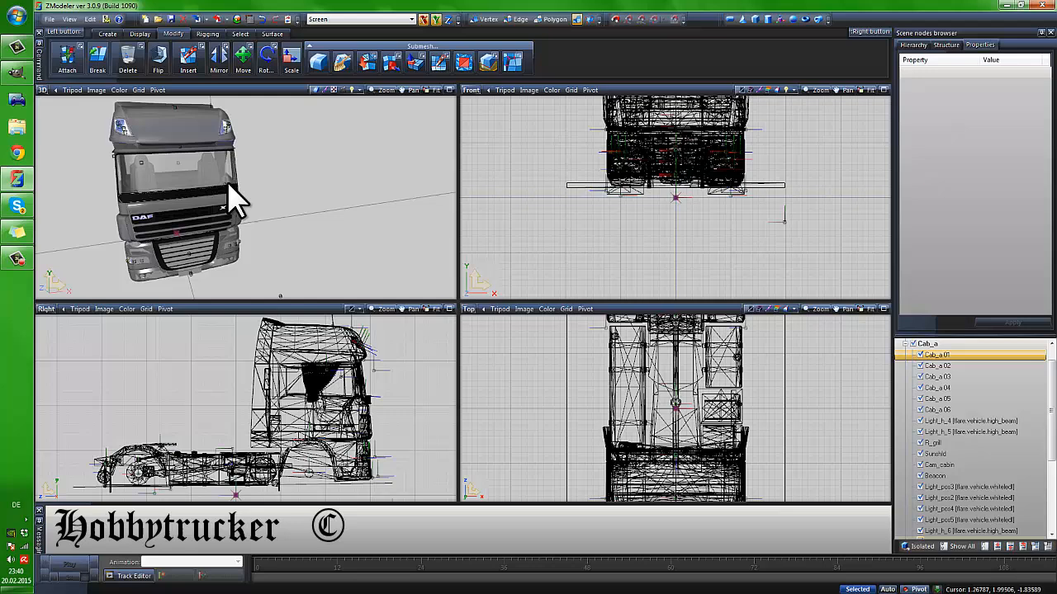
pyautogui.click(924, 548)
pyautogui.click(961, 367)
pyautogui.click(960, 386)
pyautogui.click(959, 402)
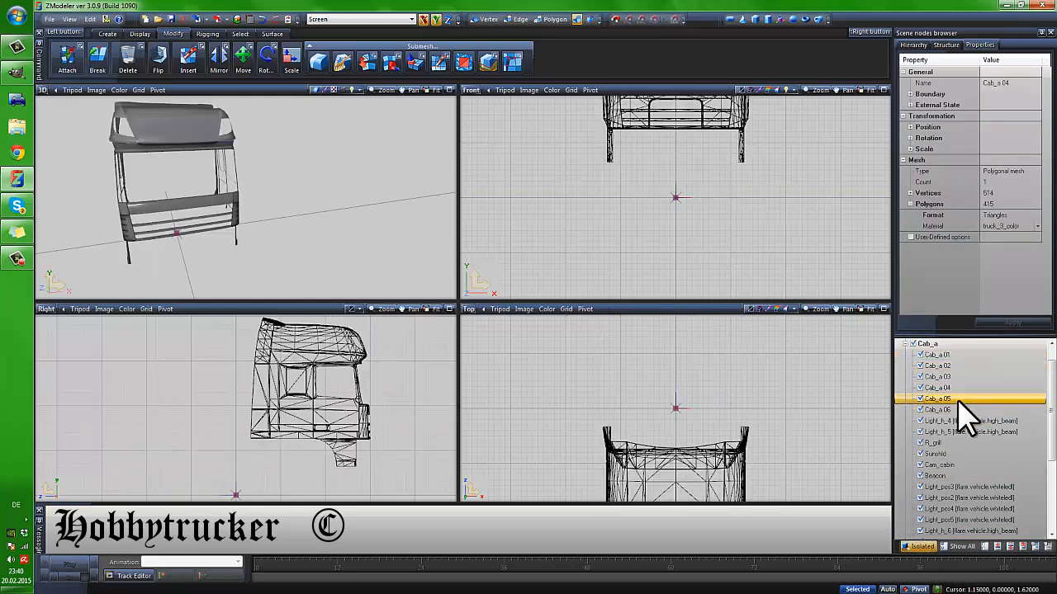
pyautogui.moveTo(289, 243); pyautogui.dragTo(150, 234, button='middle')
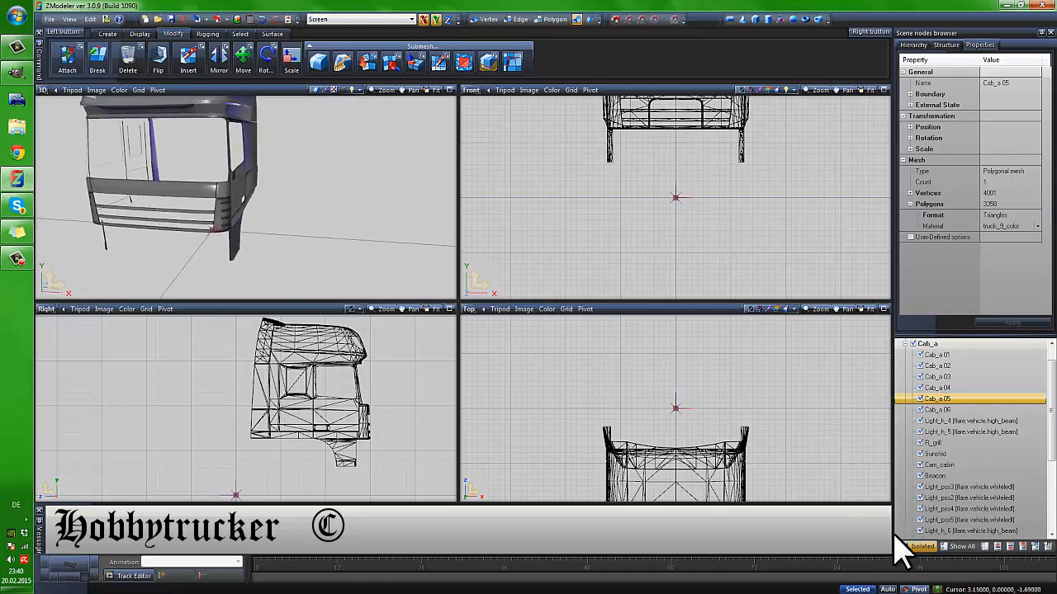
# Turn off isolation, take Cab_a 05 out of the truck hierarchy to the top level and hide the truck node
pyautogui.click(922, 551)
pyautogui.moveTo(943, 401); pyautogui.dragTo(938, 536)
pyautogui.scroll(5, 943, 528)
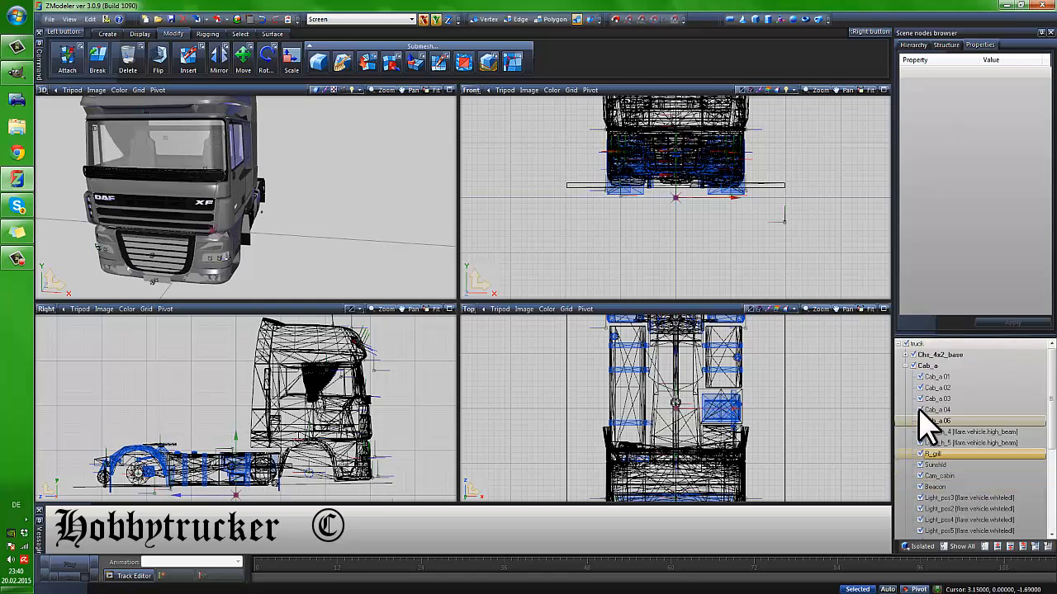
pyautogui.click(906, 364)
pyautogui.click(899, 344)
pyautogui.click(906, 344)
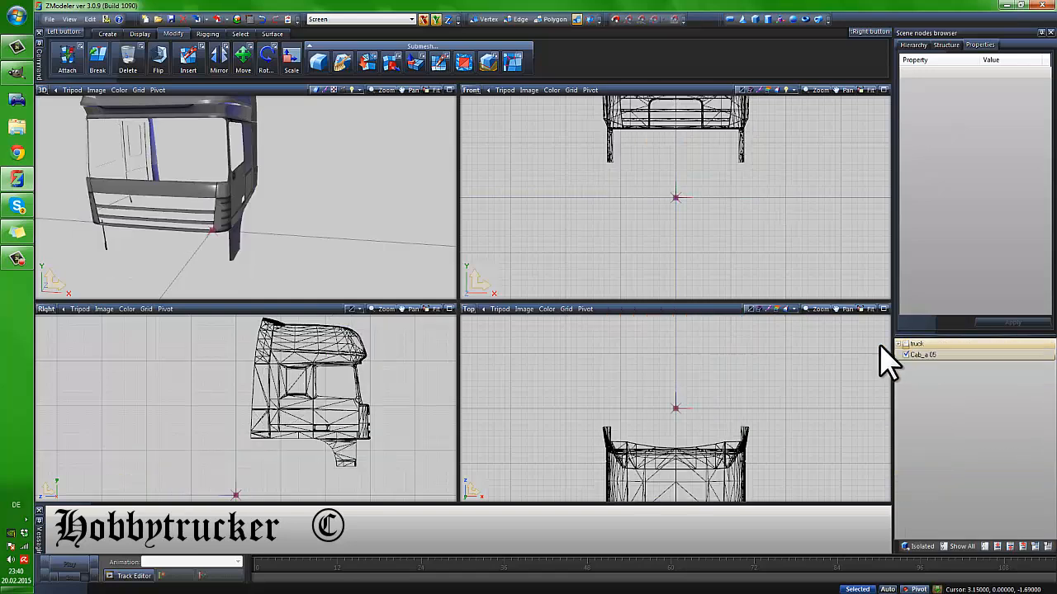
# Examine the separated Cab_a 05 cab shell from several sides in the 3D and right views
pyautogui.moveTo(347, 259); pyautogui.dragTo(208, 219, button='middle')
pyautogui.click(332, 436)
pyautogui.scroll(1, 322, 425)
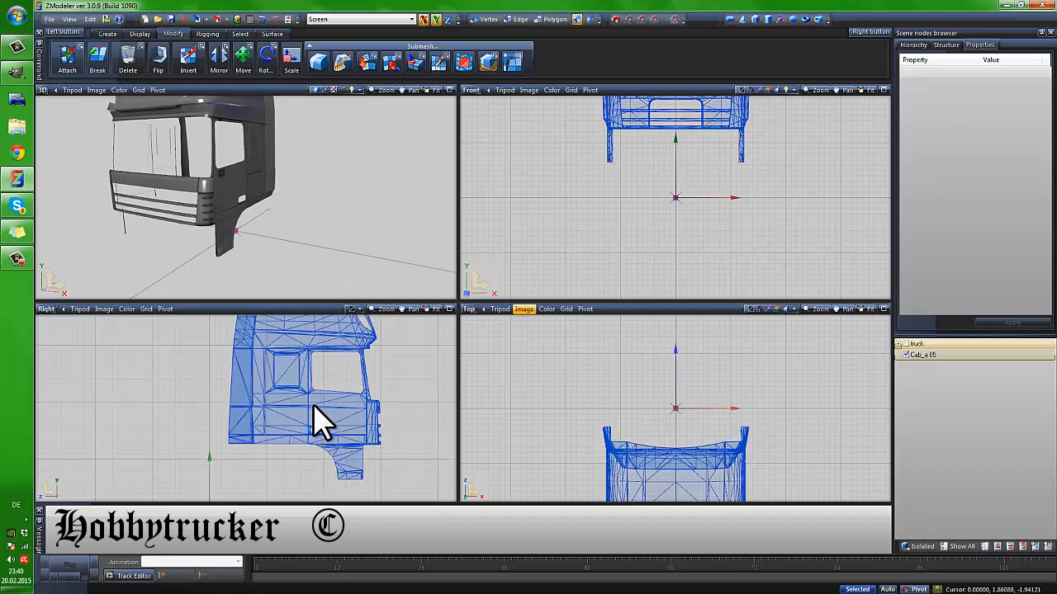
pyautogui.scroll(-1, 308, 414)
pyautogui.click(248, 276)
pyautogui.moveTo(248, 276); pyautogui.dragTo(276, 266, button='middle')
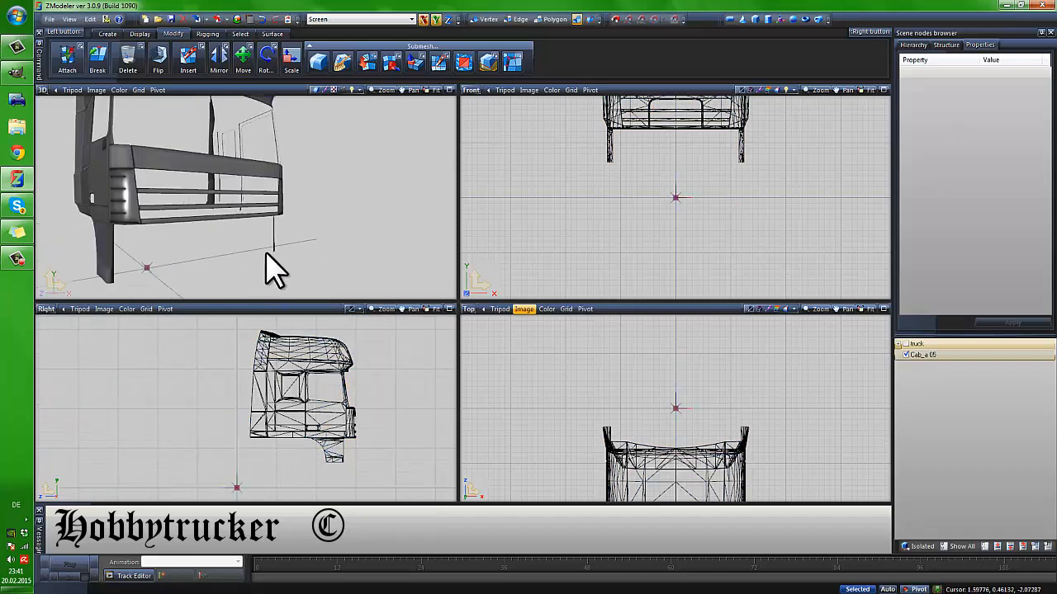
pyautogui.click(326, 381)
pyautogui.click(268, 259)
pyautogui.scroll(-4, 286, 240)
pyautogui.moveTo(285, 222); pyautogui.dragTo(257, 213, button='middle')
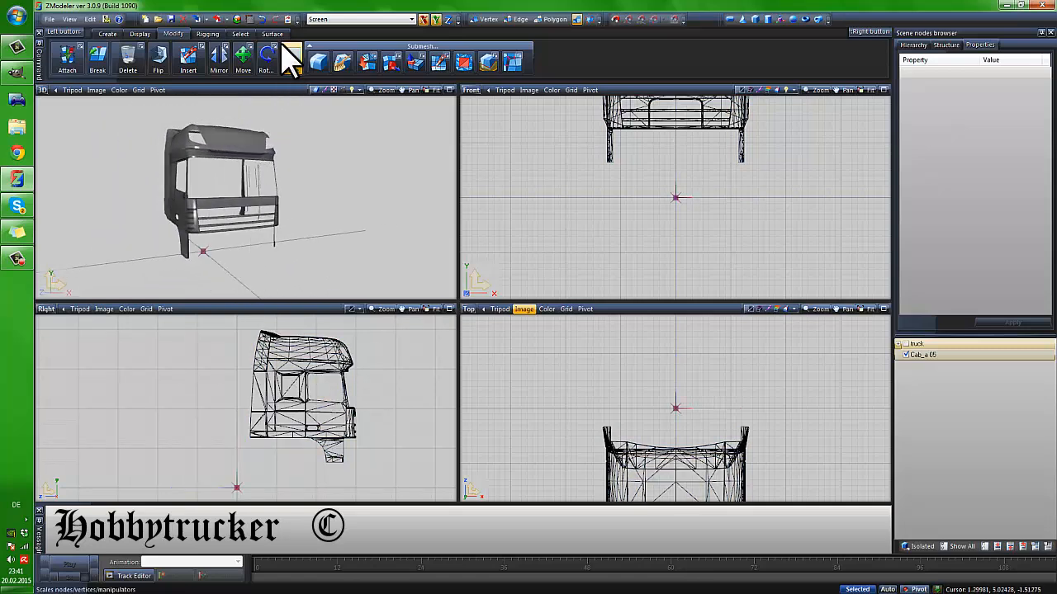
# Activate the Quadr selection tool, switch to Polygon level and open the Cab_a 05 mesh for polygon editing from the front view
pyautogui.click(241, 34)
pyautogui.click(310, 58)
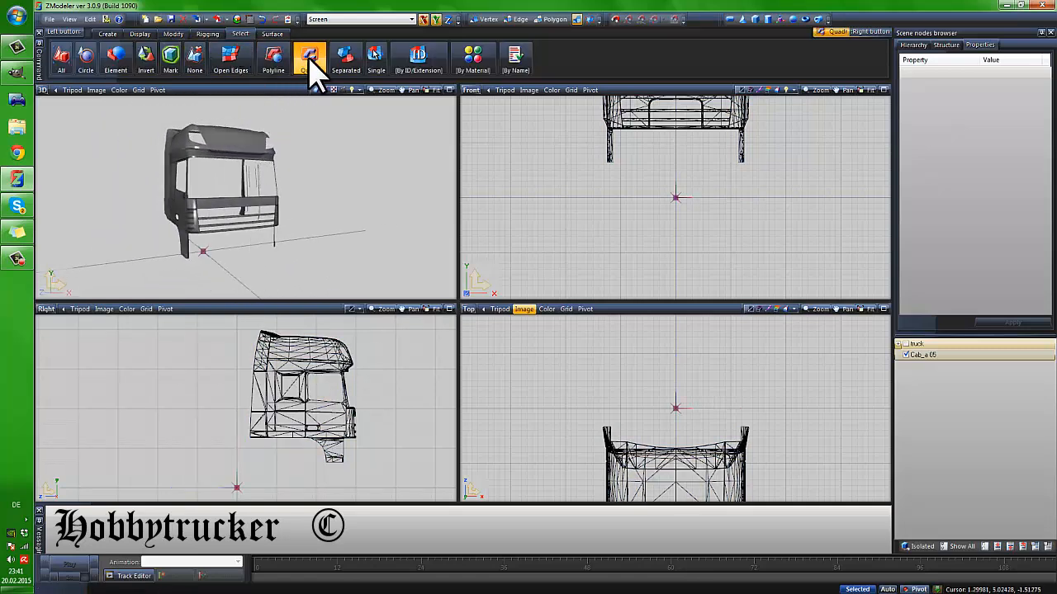
pyautogui.click(312, 396)
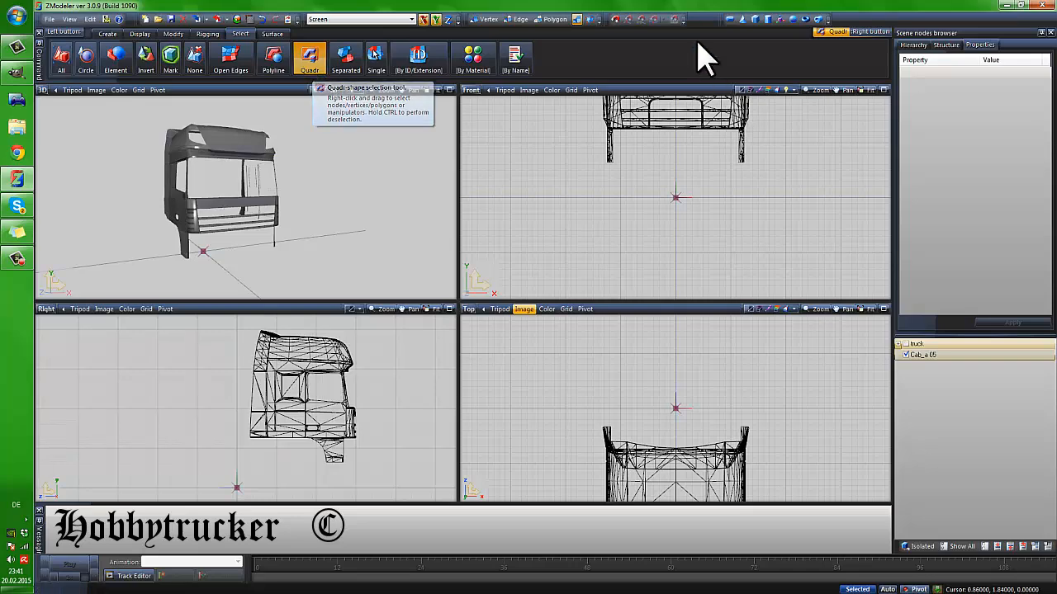
pyautogui.click(557, 21)
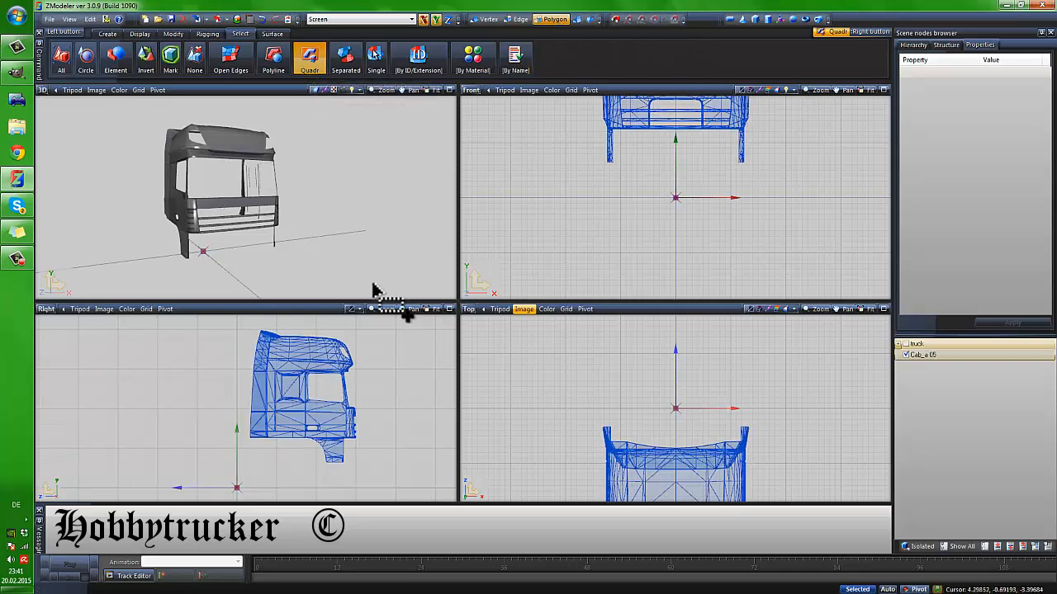
pyautogui.moveTo(559, 158); pyautogui.dragTo(511, 272, button='middle')
pyautogui.click(595, 230)
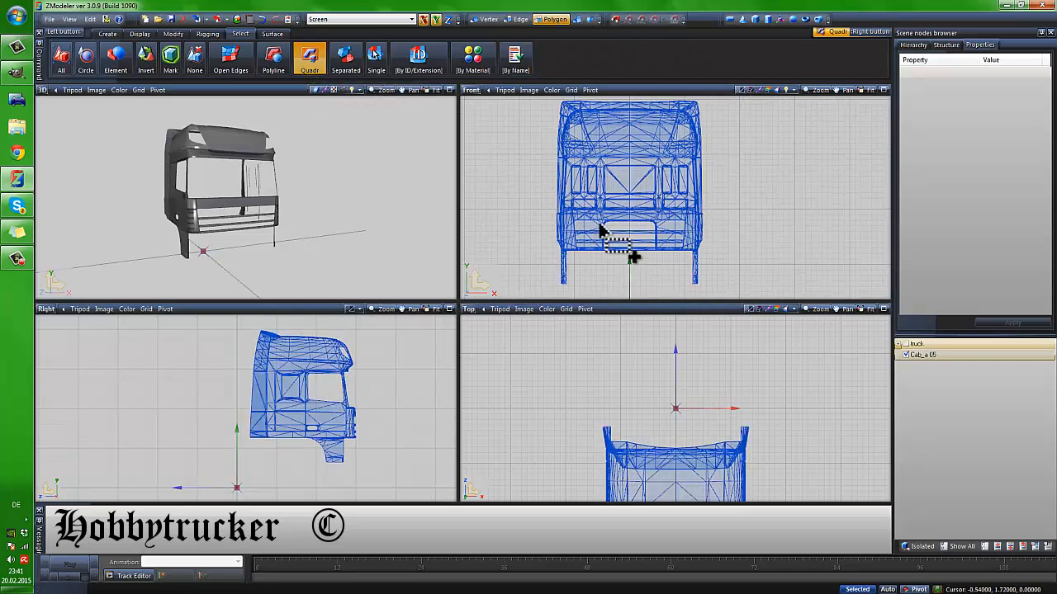
pyautogui.scroll(-2, 593, 211)
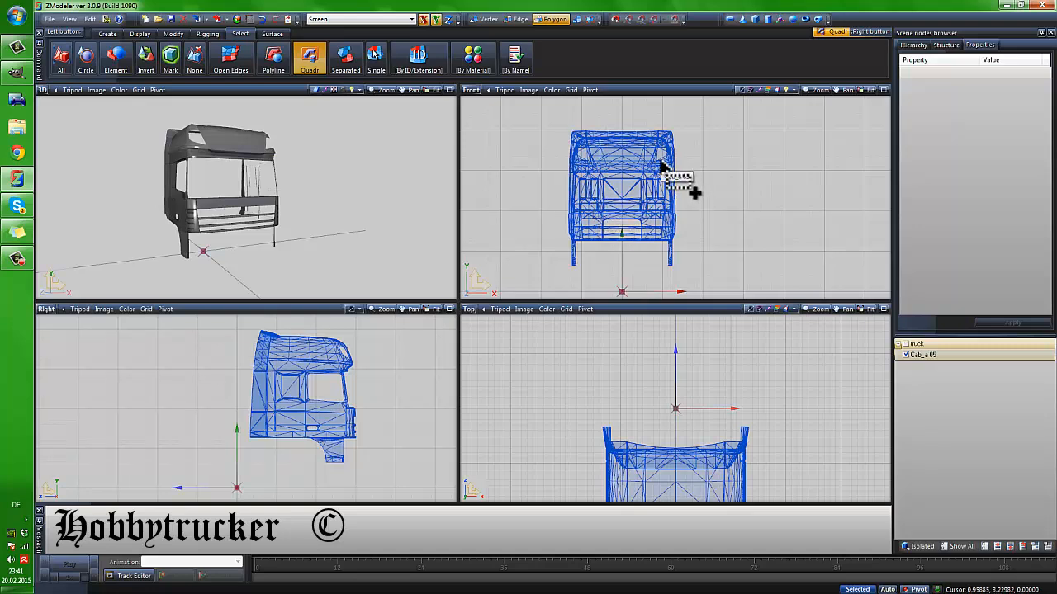
pyautogui.click(619, 173)
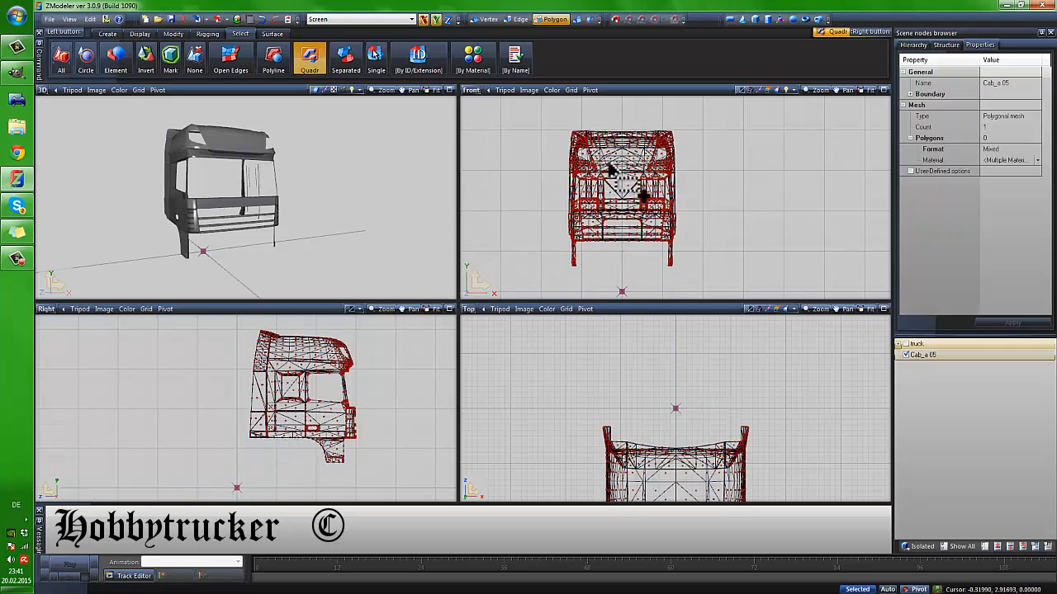
pyautogui.moveTo(702, 360); pyautogui.dragTo(676, 276, button='middle')
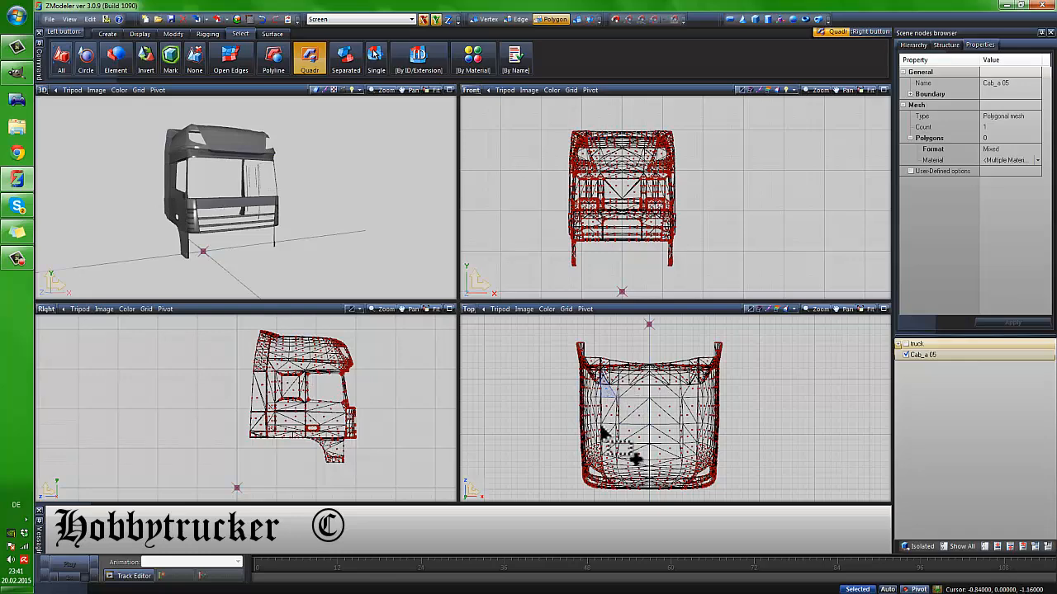
# Box-select the central polygons of the Cab_a 05 mesh between its two side walls in the top view
pyautogui.scroll(5, 606, 431)
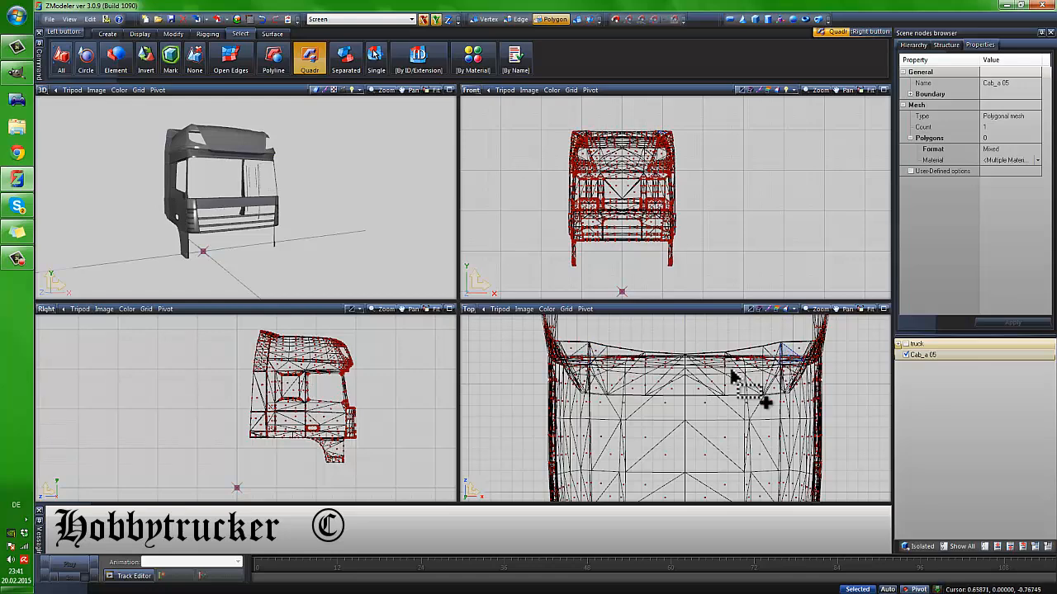
pyautogui.scroll(-5, 731, 376)
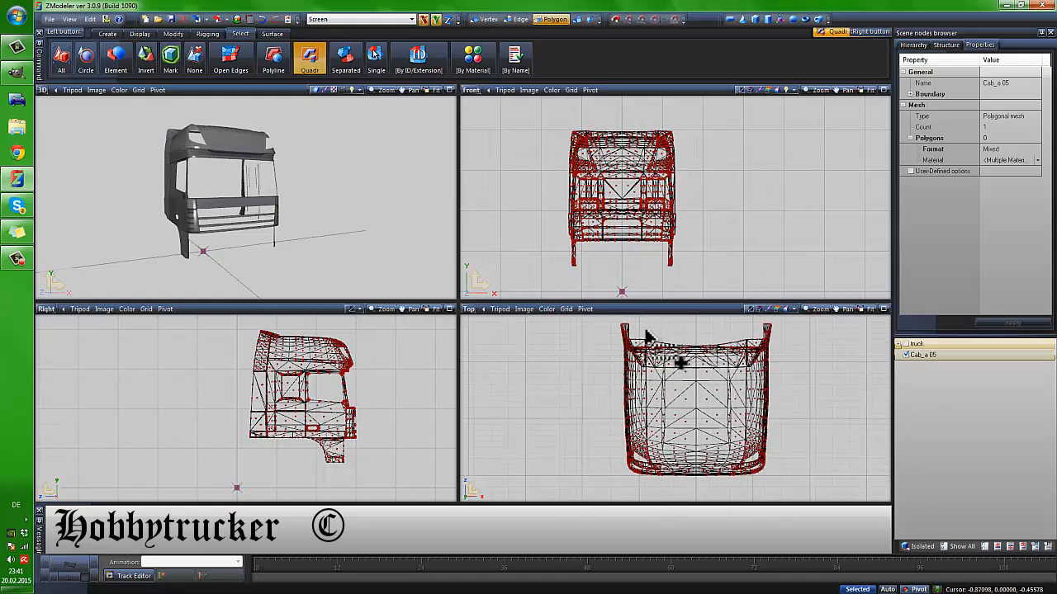
pyautogui.moveTo(661, 378); pyautogui.dragTo(714, 477)
pyautogui.moveTo(739, 492); pyautogui.dragTo(747, 496)
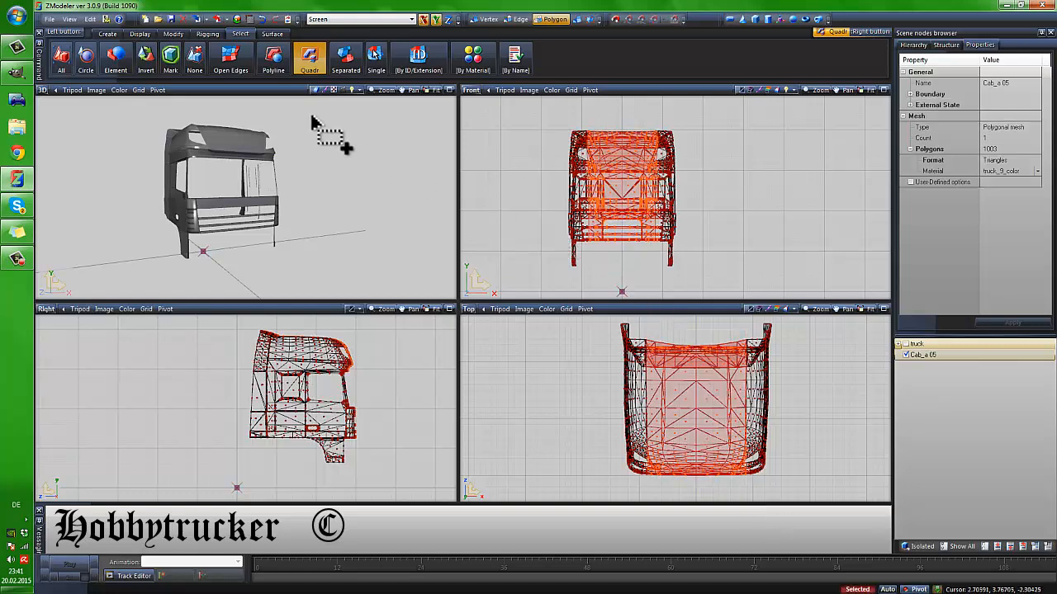
# Detach the selected central roof, front and rear polygons from Cab_a 05 as a separate mesh
pyautogui.click(174, 35)
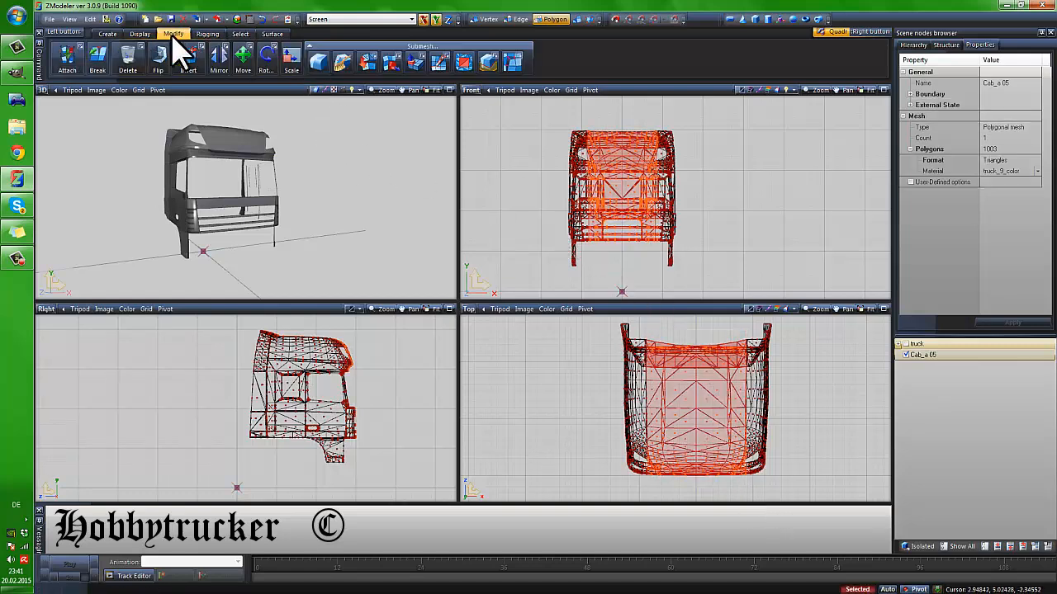
pyautogui.click(423, 62)
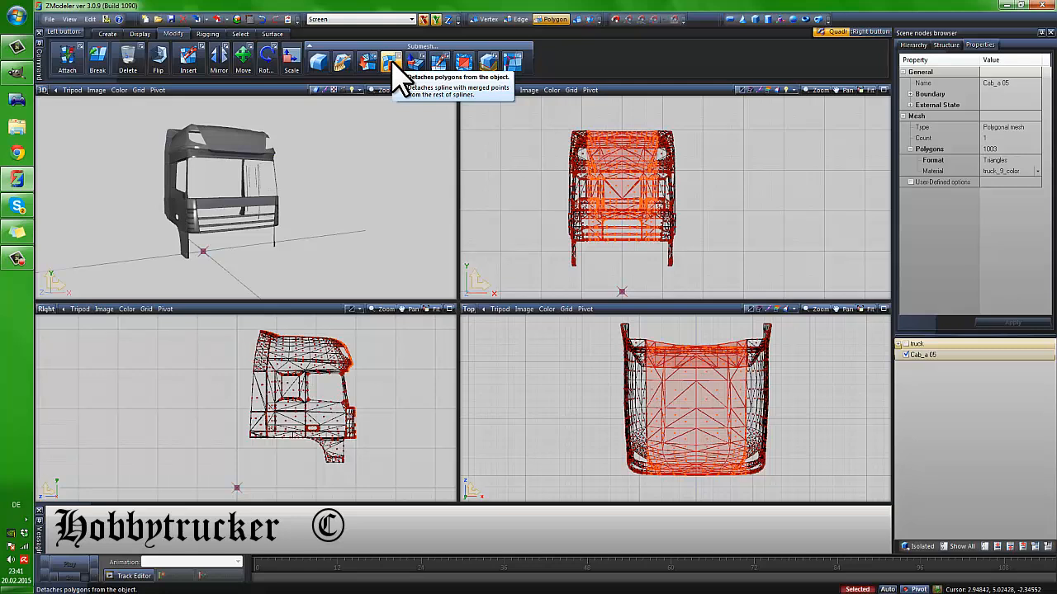
pyautogui.click(394, 65)
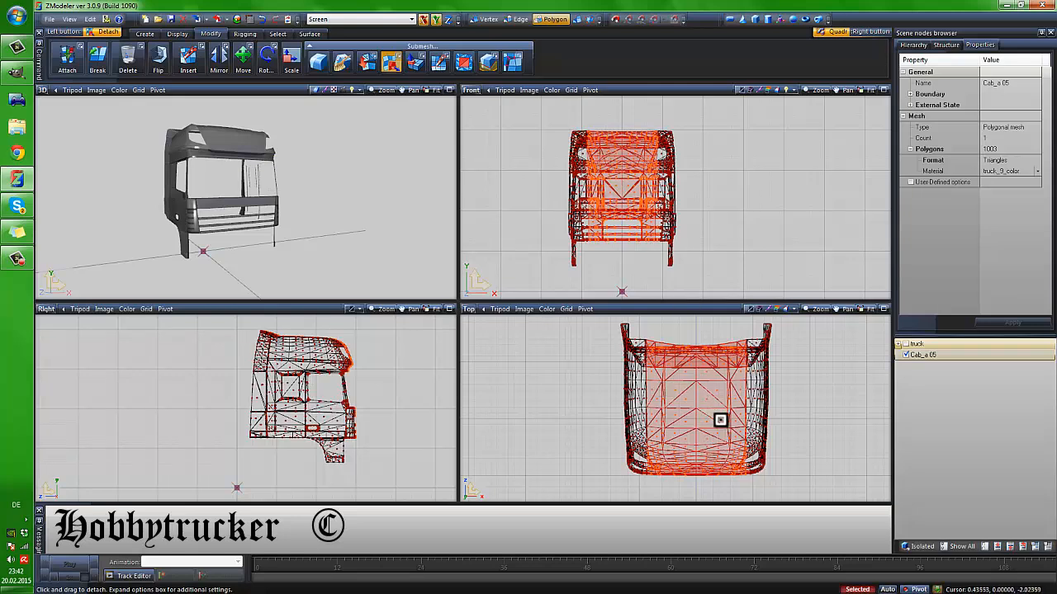
pyautogui.click(720, 420)
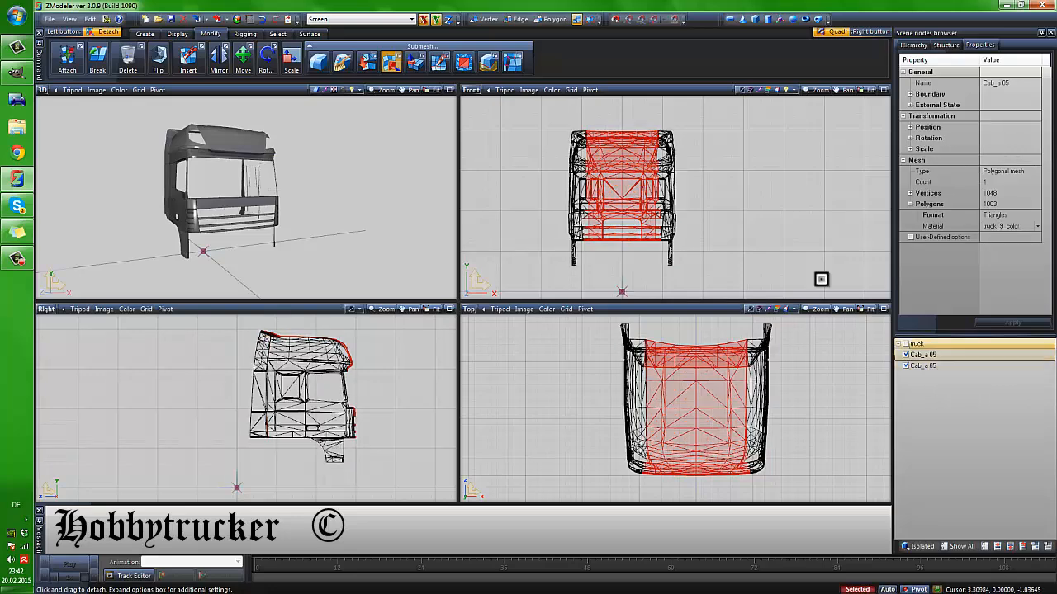
# Isolate the detached middle section and the remaining side walls one after the other, examine both, and turn isolation off
pyautogui.click(922, 547)
pyautogui.scroll(5, 297, 217)
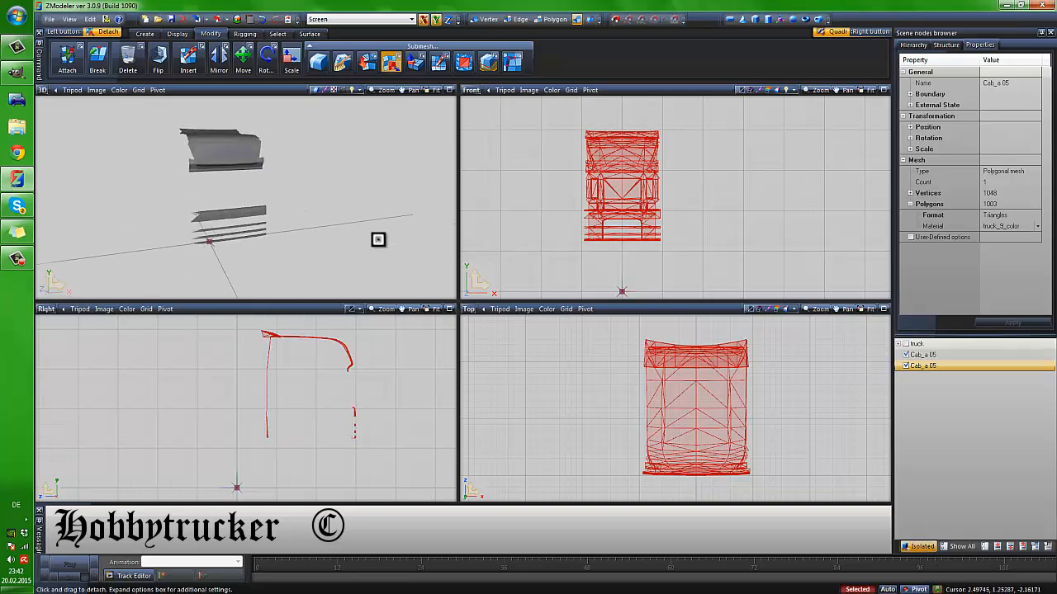
pyautogui.click(930, 356)
pyautogui.moveTo(268, 196); pyautogui.dragTo(387, 195, button='middle')
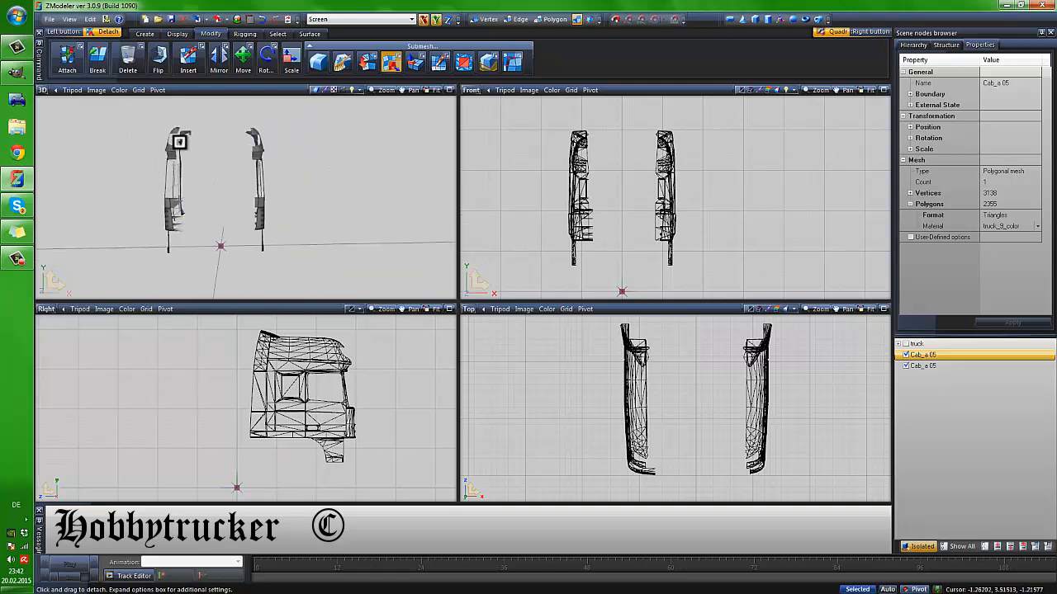
pyautogui.moveTo(178, 142); pyautogui.dragTo(223, 174, button='middle')
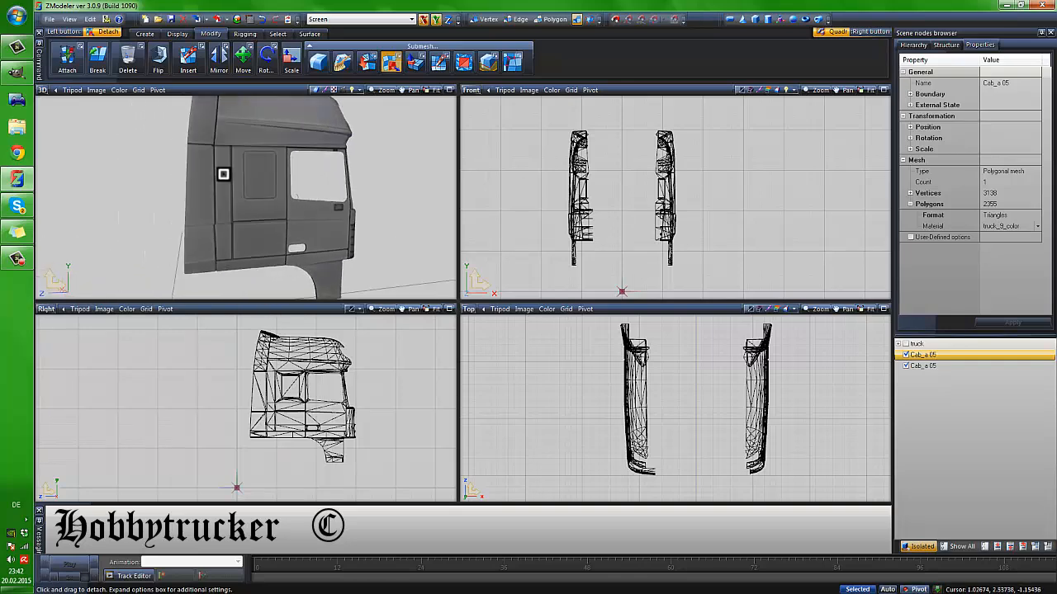
pyautogui.click(913, 546)
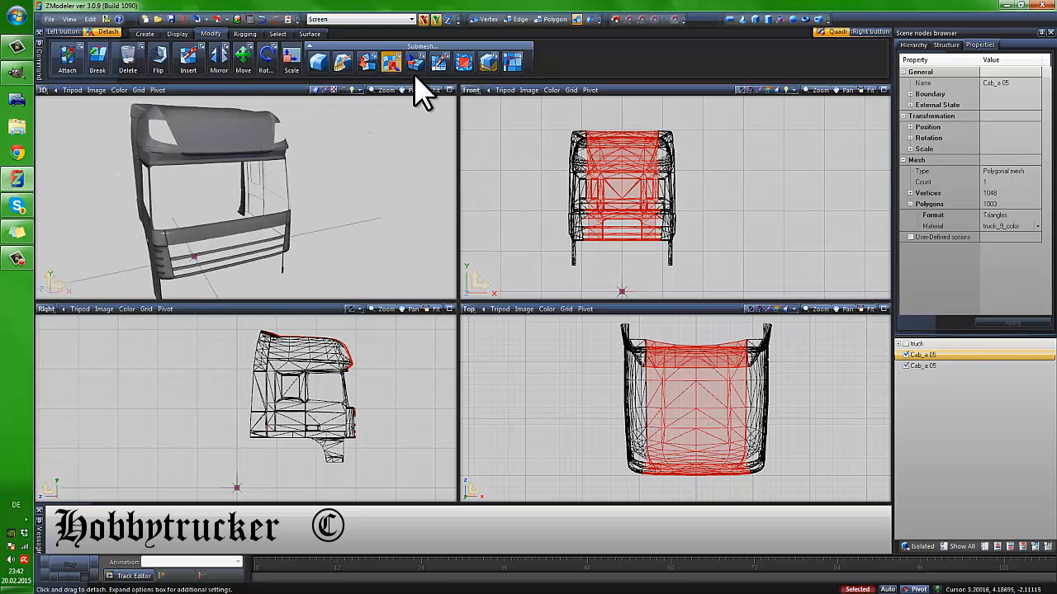
# Clear the selection of the detached middle section with the None selection command
pyautogui.click(279, 33)
pyautogui.click(196, 59)
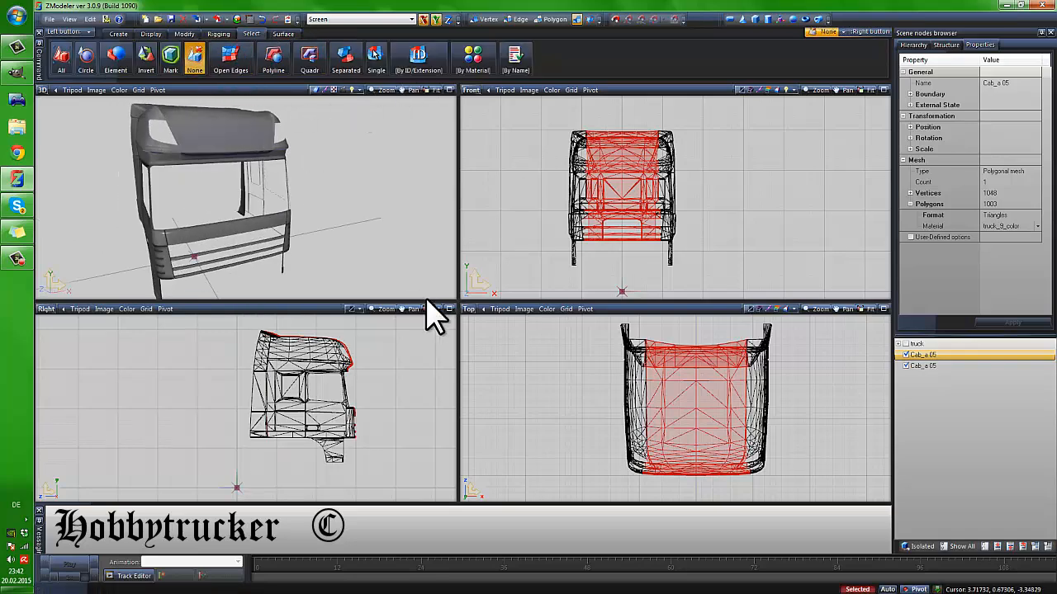
pyautogui.click(478, 356)
pyautogui.moveTo(271, 220); pyautogui.dragTo(290, 213, button='middle')
# Isolate the remaining Cab_a 05 side walls and examine them from several angles in the 3D view
pyautogui.click(922, 549)
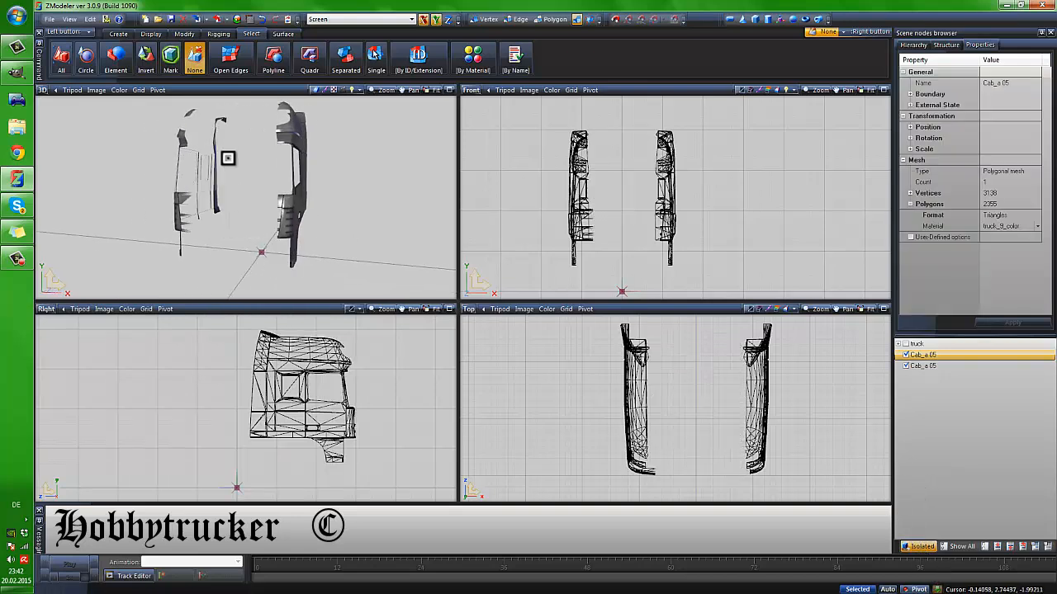
pyautogui.moveTo(229, 157); pyautogui.dragTo(234, 222, button='middle')
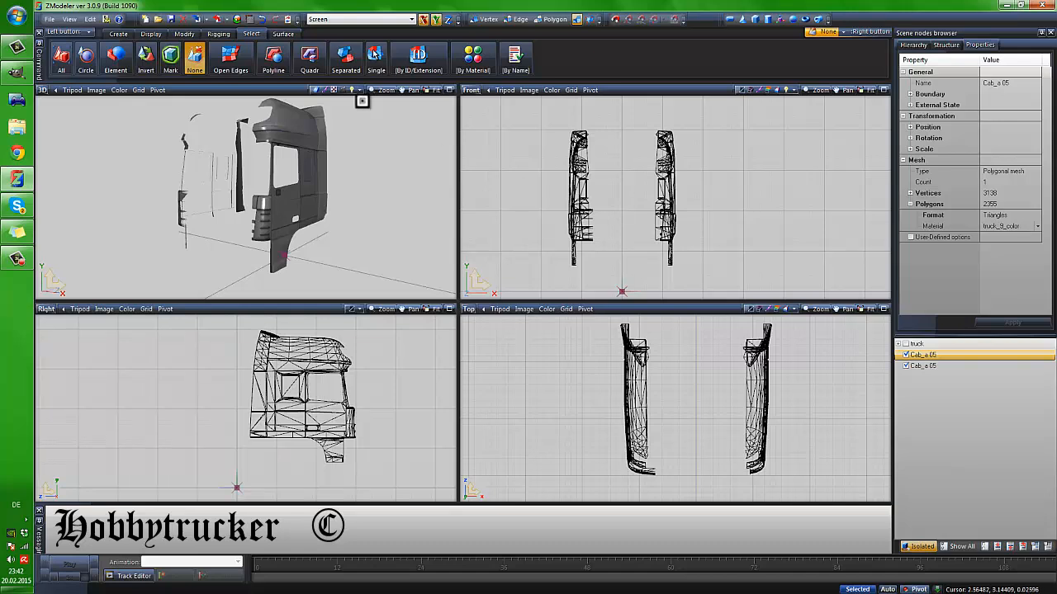
pyautogui.click(229, 59)
pyautogui.moveTo(283, 236)
pyautogui.mouseDown(button='middle')
pyautogui.moveTo(260, 99)
pyautogui.moveTo(283, 146)
pyautogui.moveTo(284, 235)
pyautogui.mouseUp(button='middle')
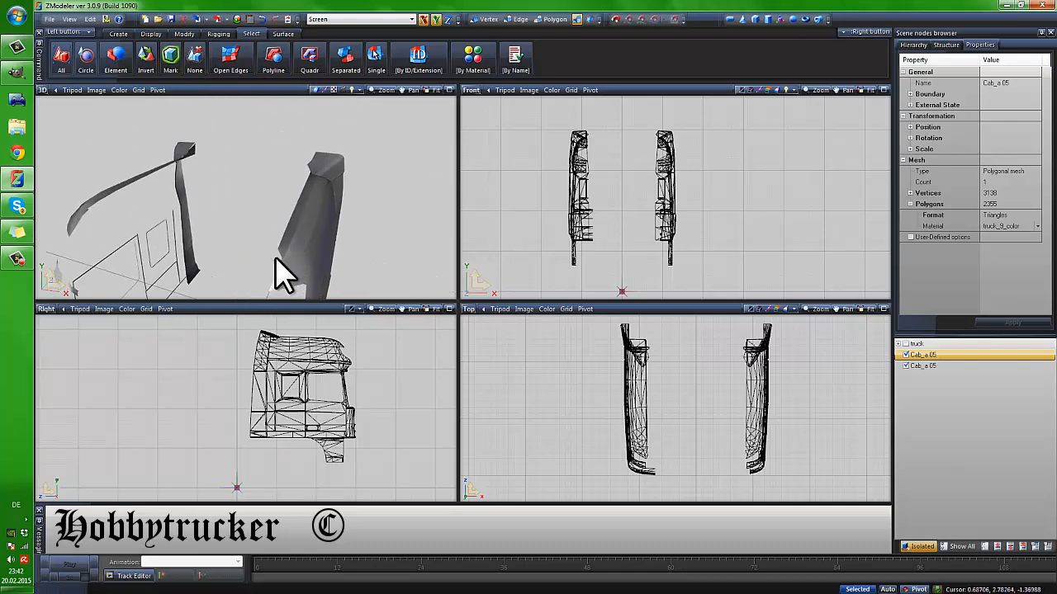
pyautogui.click(920, 548)
pyautogui.click(919, 548)
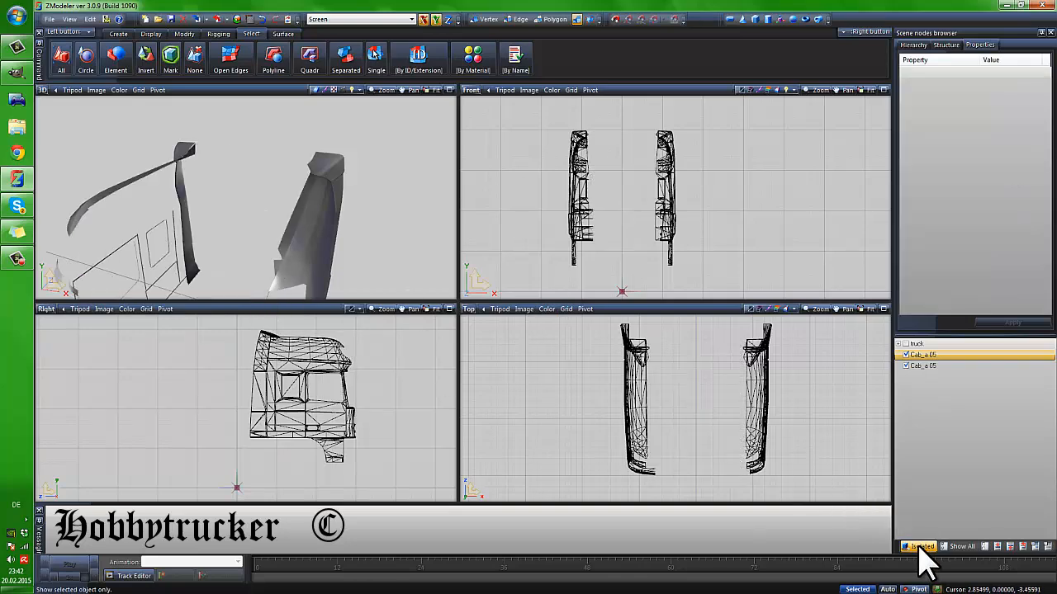
pyautogui.moveTo(254, 189)
pyautogui.mouseDown(button='middle')
pyautogui.moveTo(272, 170)
pyautogui.moveTo(244, 157)
pyautogui.moveTo(257, 151)
pyautogui.moveTo(231, 118)
pyautogui.moveTo(242, 156)
pyautogui.moveTo(257, 119)
pyautogui.moveTo(248, 170)
pyautogui.moveTo(295, 189)
pyautogui.moveTo(235, 179)
pyautogui.moveTo(256, 177)
pyautogui.mouseUp(button='middle')
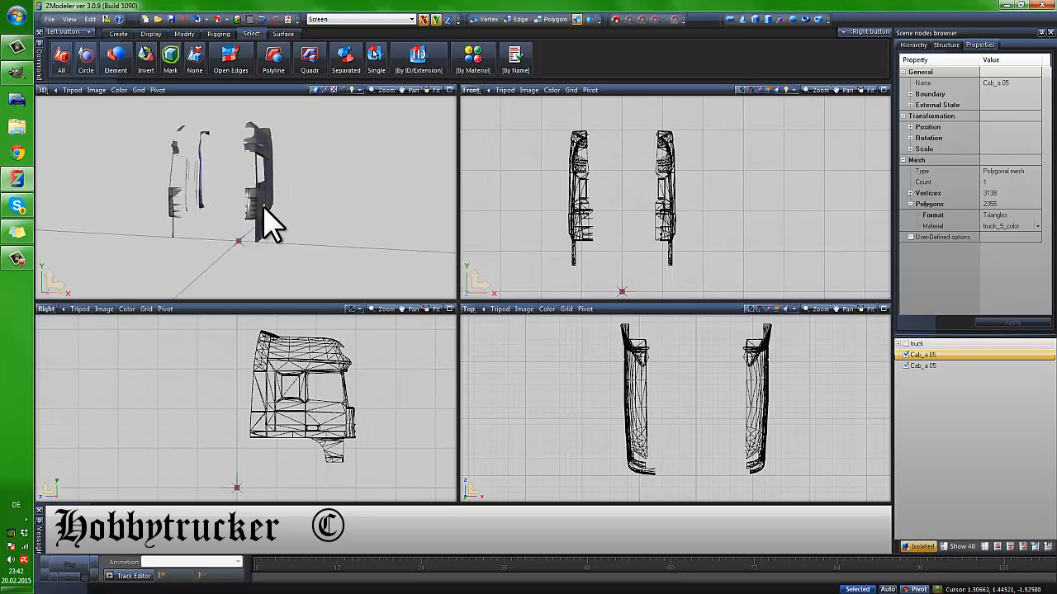
pyautogui.moveTo(272, 222); pyautogui.dragTo(289, 165, button='middle')
# Activate Quadr selection at Polygon level and the Detach tool, and open the isolated side-wall mesh for polygon editing
pyautogui.rightClick(312, 55)
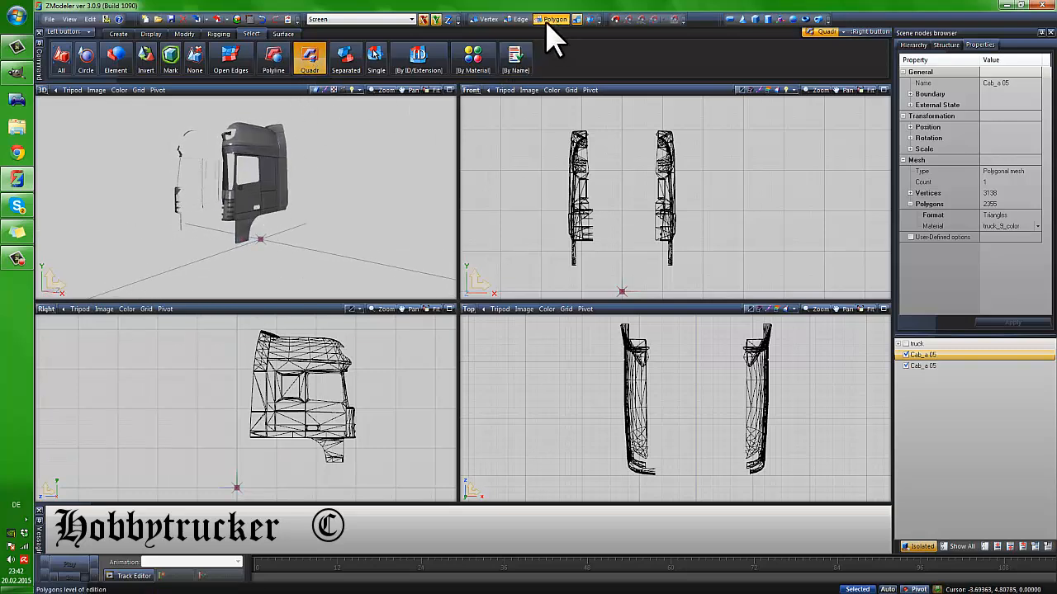
pyautogui.moveTo(614, 199); pyautogui.dragTo(670, 183)
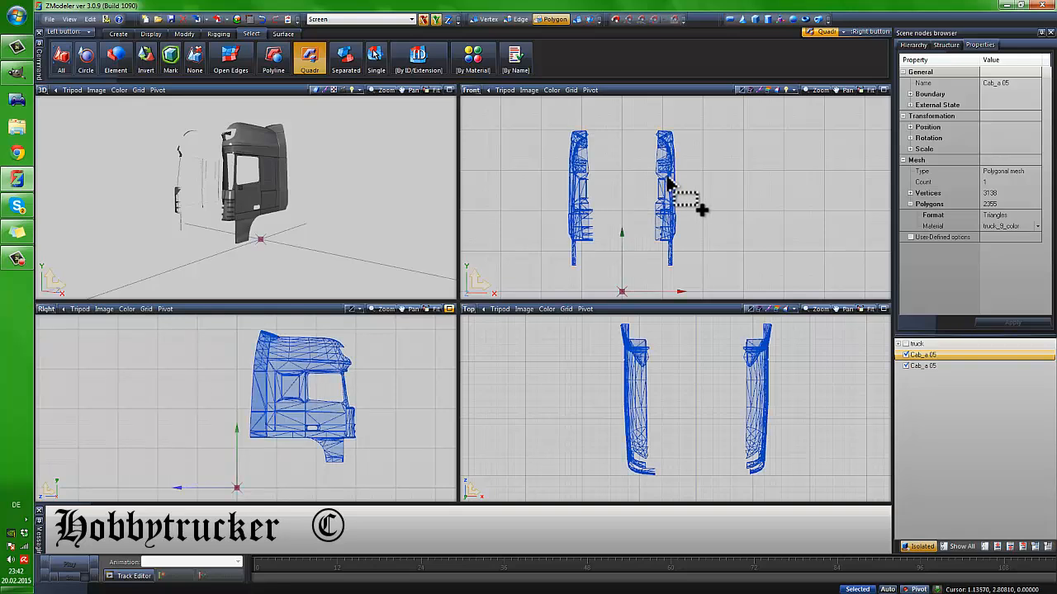
pyautogui.click(568, 185)
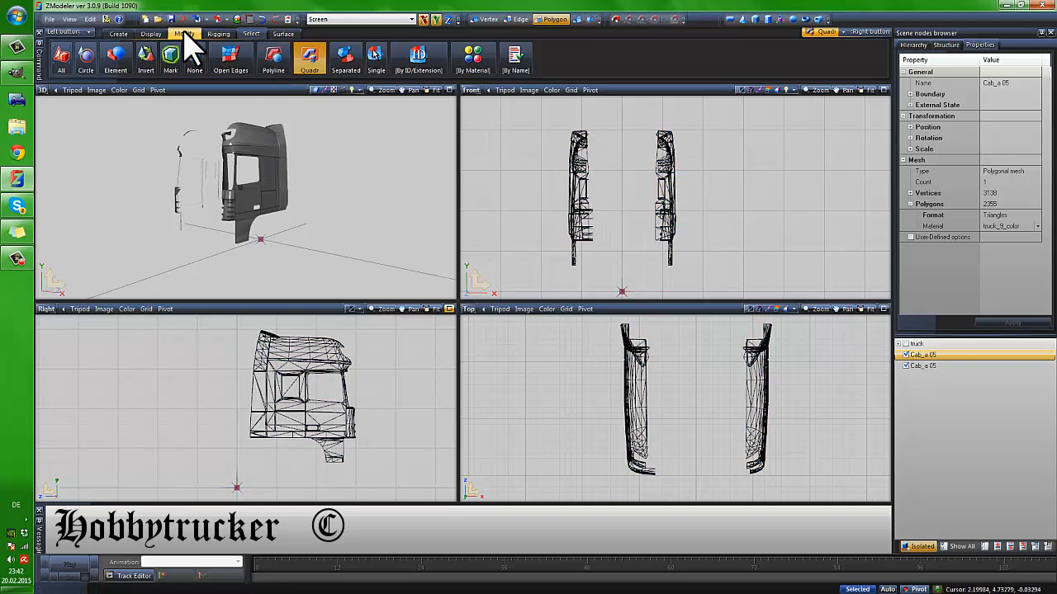
pyautogui.click(183, 34)
pyautogui.click(392, 64)
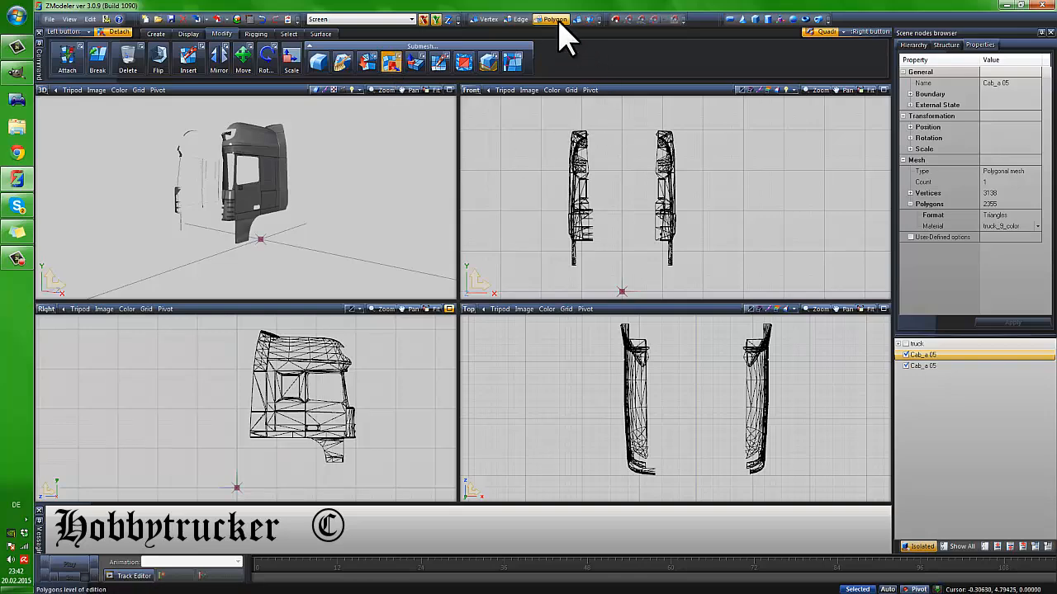
pyautogui.click(666, 186)
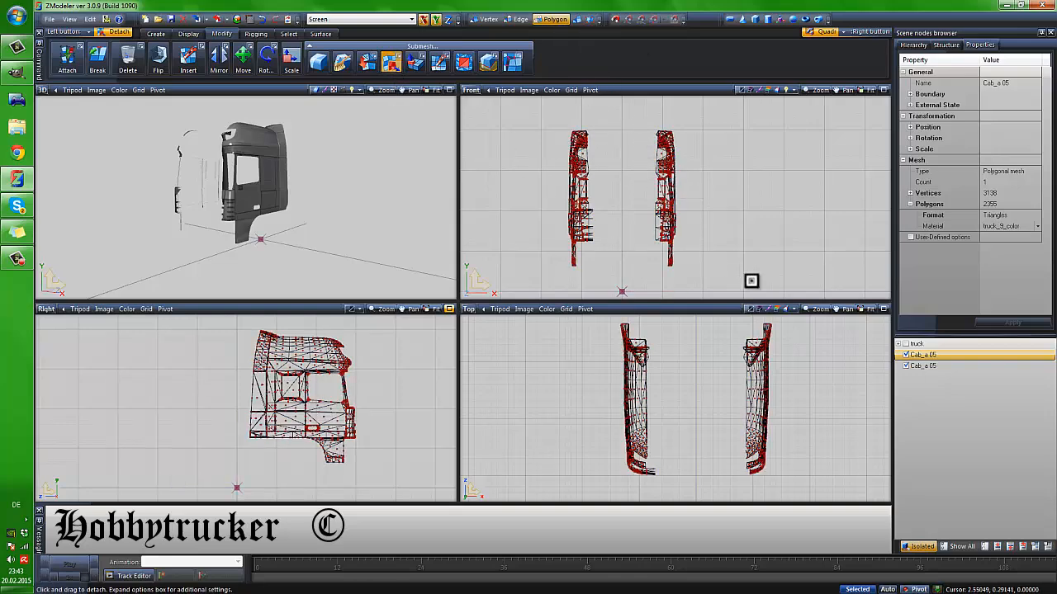
# Box-select the side wall on the positive X side in the top view and detach it as its own mesh
pyautogui.scroll(-2, 719, 384)
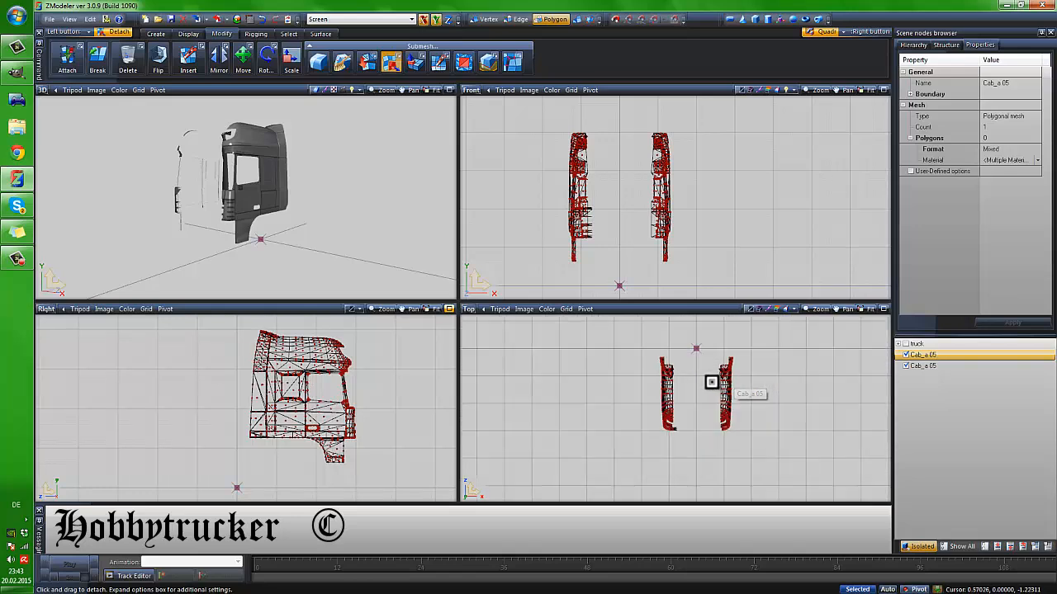
pyautogui.moveTo(704, 336); pyautogui.dragTo(783, 457)
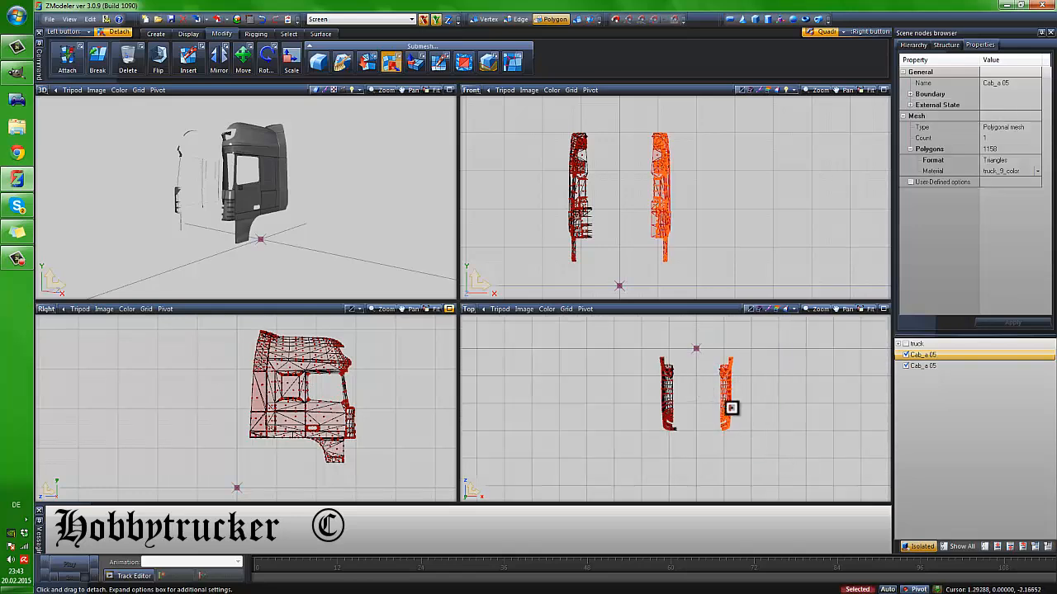
pyautogui.click(730, 408)
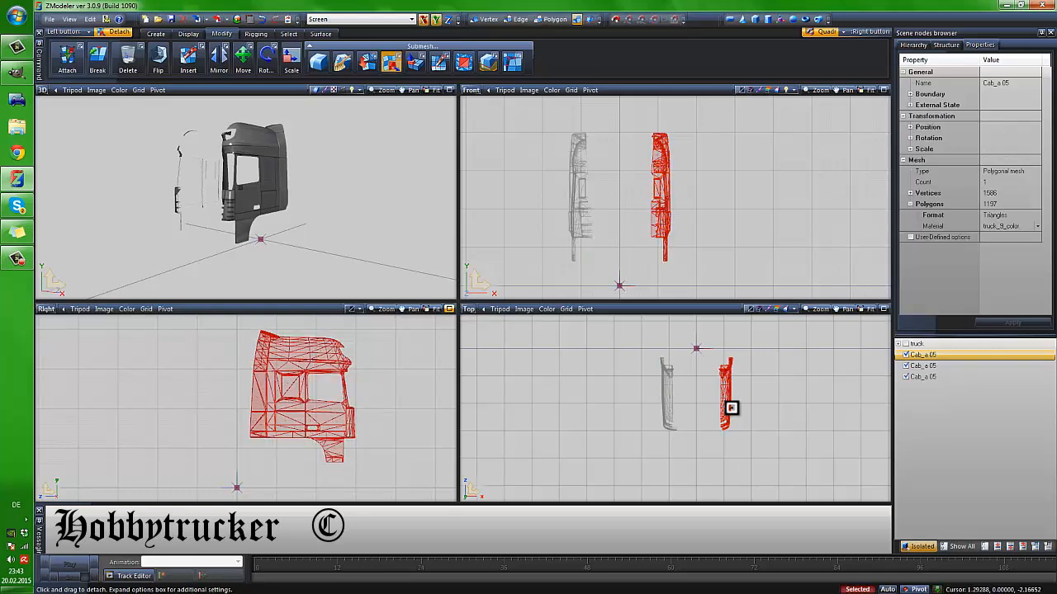
# Turn isolation off and examine the complete cab with its detached parts in the 3D view
pyautogui.click(919, 546)
pyautogui.moveTo(305, 207); pyautogui.dragTo(341, 213, button='middle')
pyautogui.moveTo(925, 376); pyautogui.dragTo(919, 349)
pyautogui.moveTo(370, 198); pyautogui.dragTo(311, 203, button='middle')
pyautogui.scroll(3, 234, 191)
pyautogui.moveTo(232, 191); pyautogui.dragTo(246, 194, button='middle')
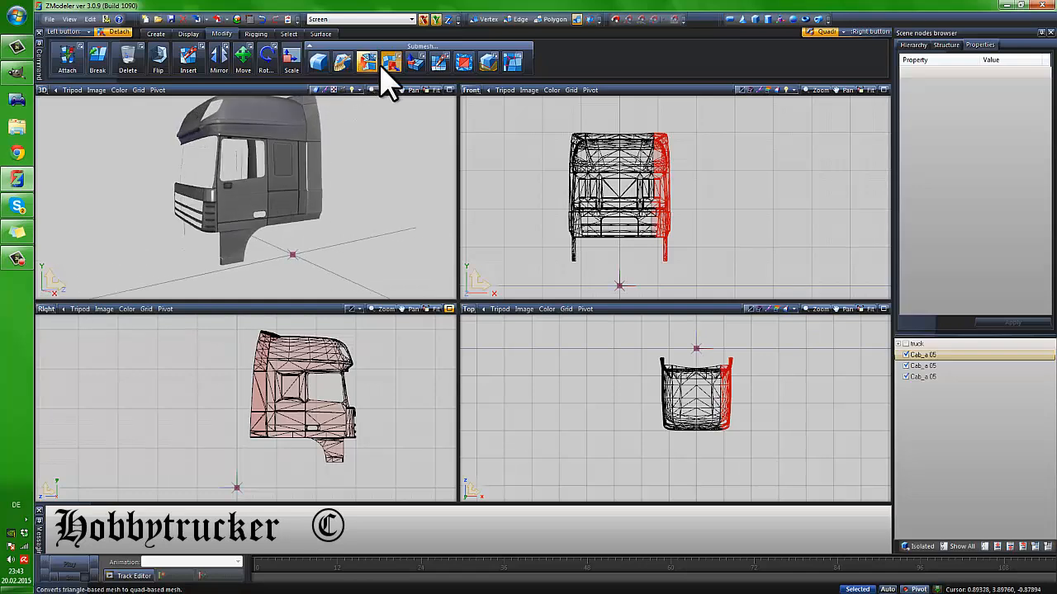
# Clear the selection of the detached side wall with the None selection command
pyautogui.click(251, 34)
pyautogui.click(195, 60)
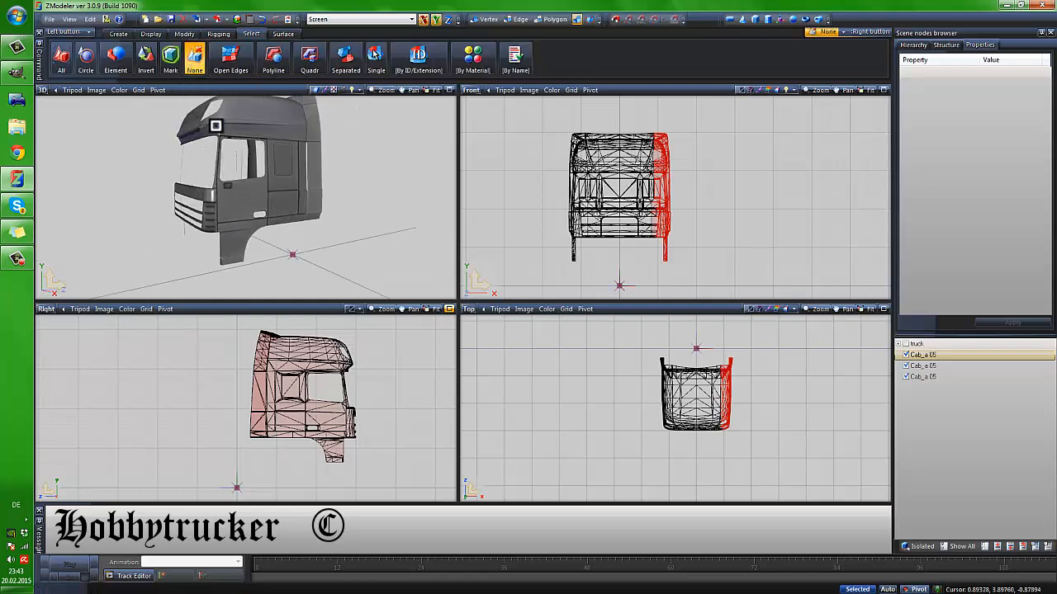
pyautogui.click(216, 125)
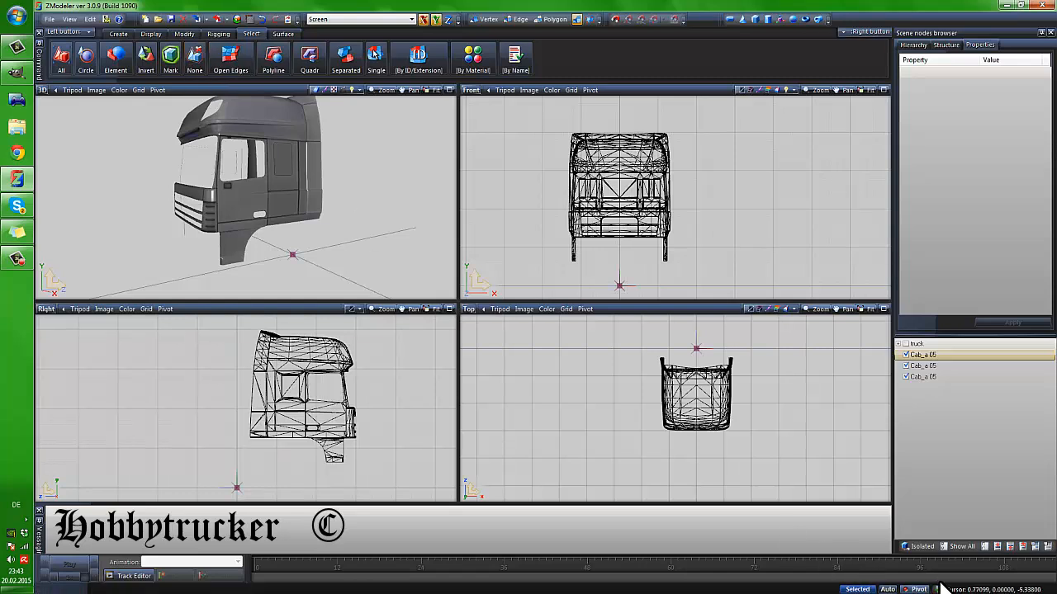
# Isolate the three Cab_a 05 parts one by one, examine each in the 3D view, and show the whole cab again
pyautogui.moveTo(355, 289); pyautogui.dragTo(772, 472, button='middle')
pyautogui.click(916, 547)
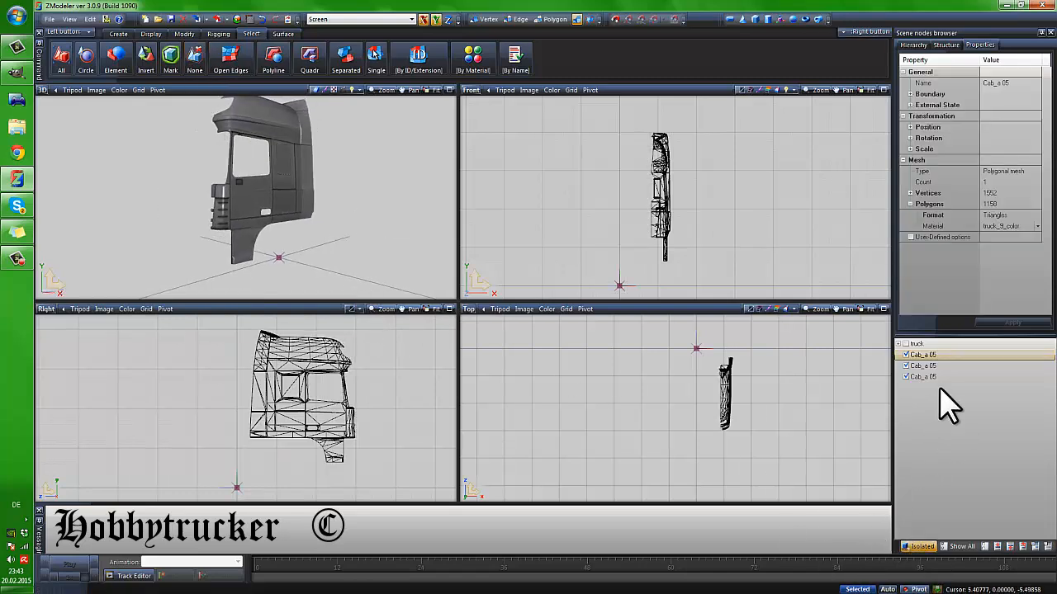
pyautogui.click(923, 377)
pyautogui.moveTo(301, 227); pyautogui.dragTo(245, 212, button='middle')
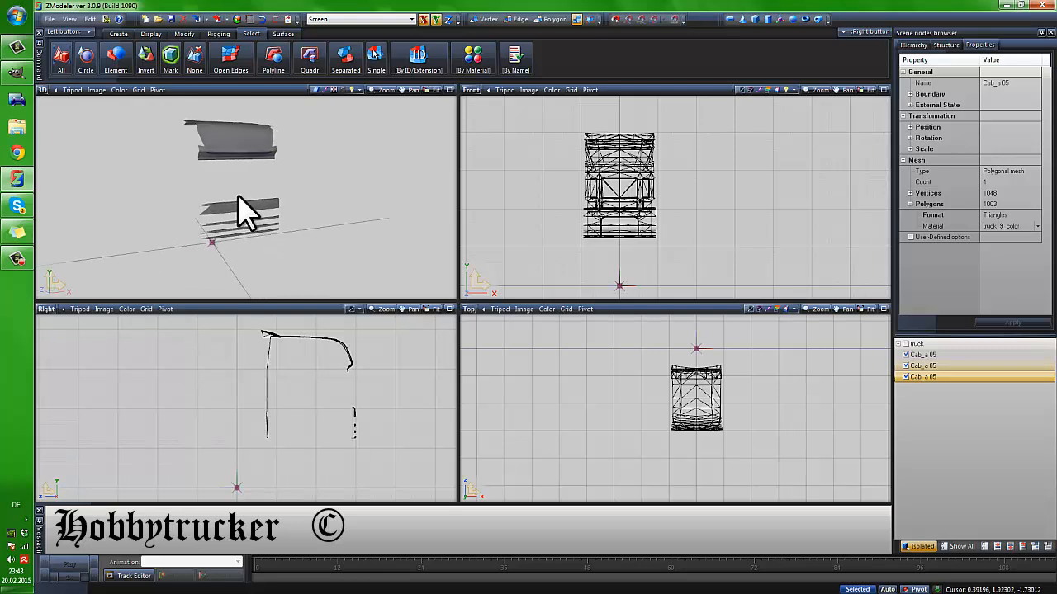
pyautogui.click(933, 366)
pyautogui.moveTo(359, 244); pyautogui.dragTo(403, 252, button='middle')
pyautogui.click(939, 375)
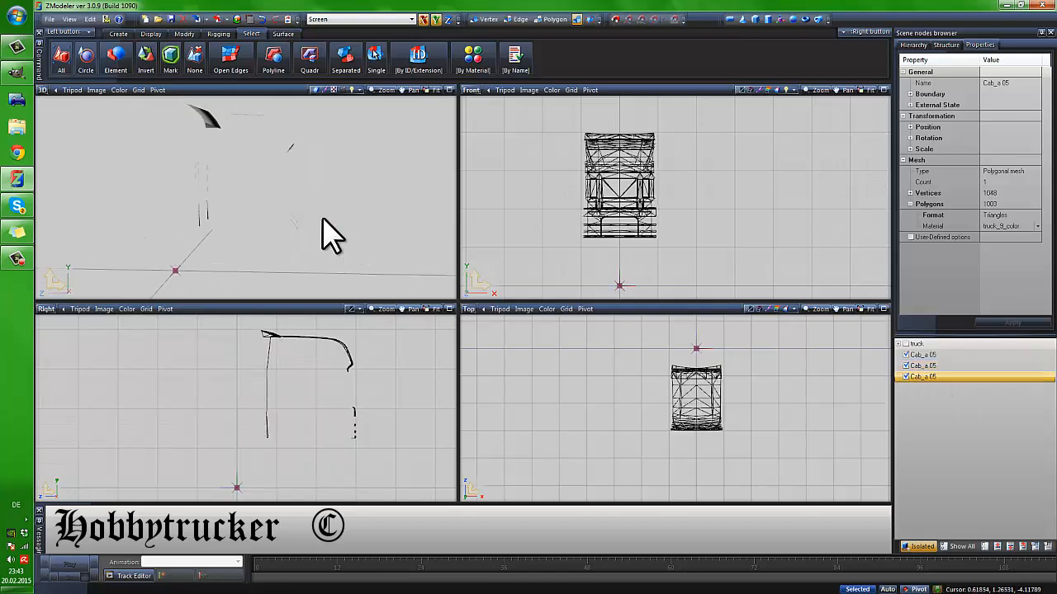
pyautogui.moveTo(323, 233); pyautogui.dragTo(295, 231, button='middle')
pyautogui.click(943, 355)
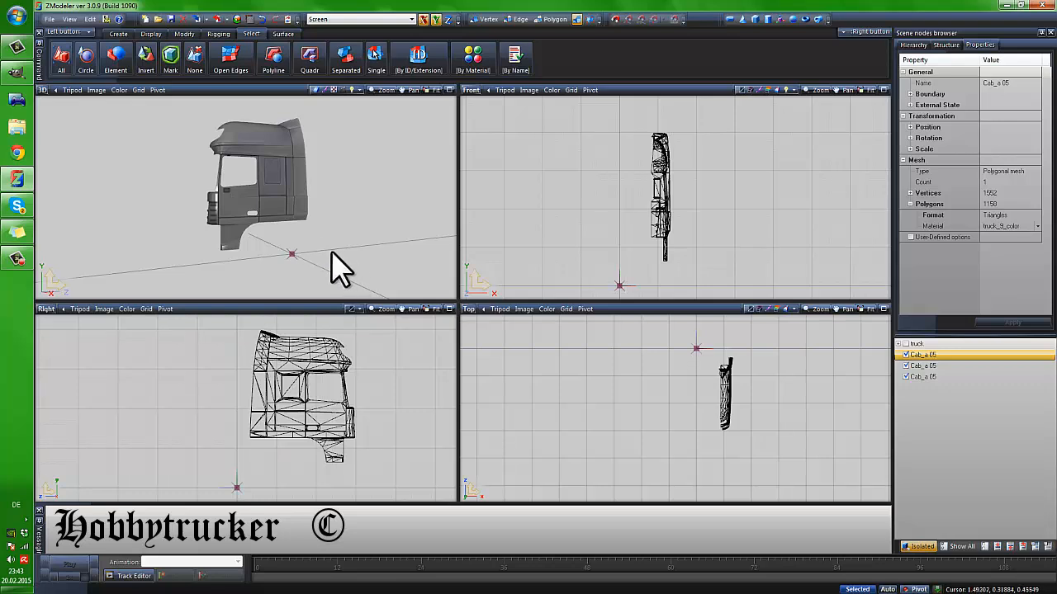
pyautogui.click(918, 547)
pyautogui.moveTo(208, 208); pyautogui.dragTo(252, 198, button='middle')
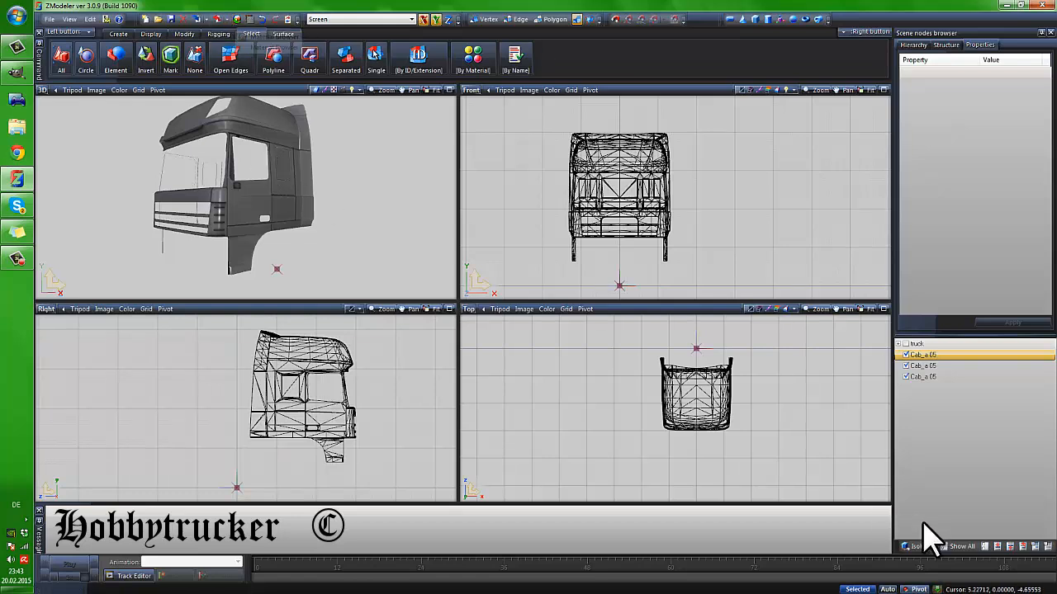
# Duplicate the curtain1 material in the Material Browser and rename the copy acdc
pyautogui.click(246, 51)
pyautogui.click(237, 18)
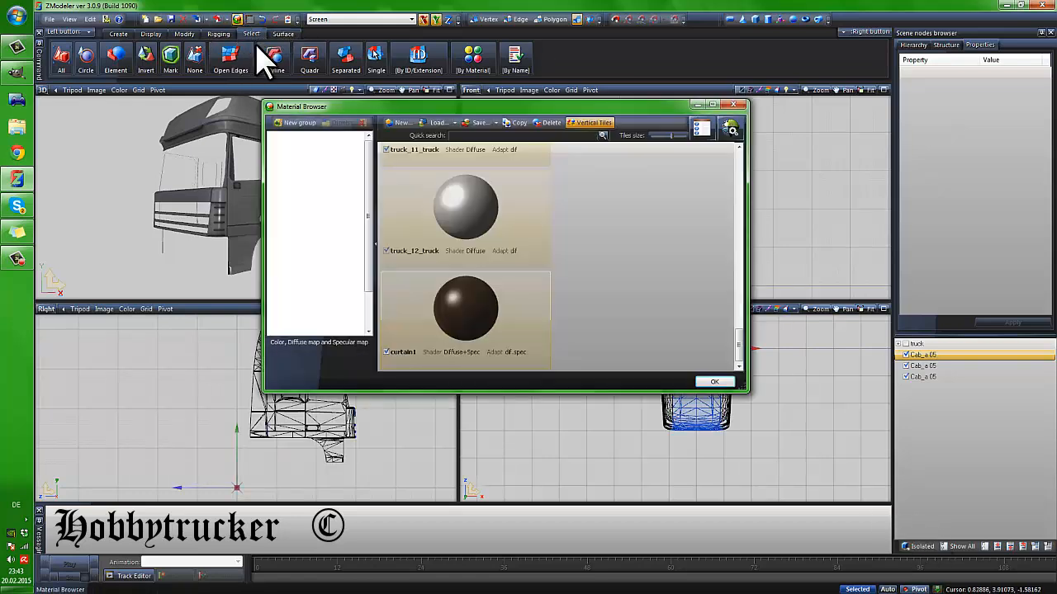
pyautogui.click(515, 122)
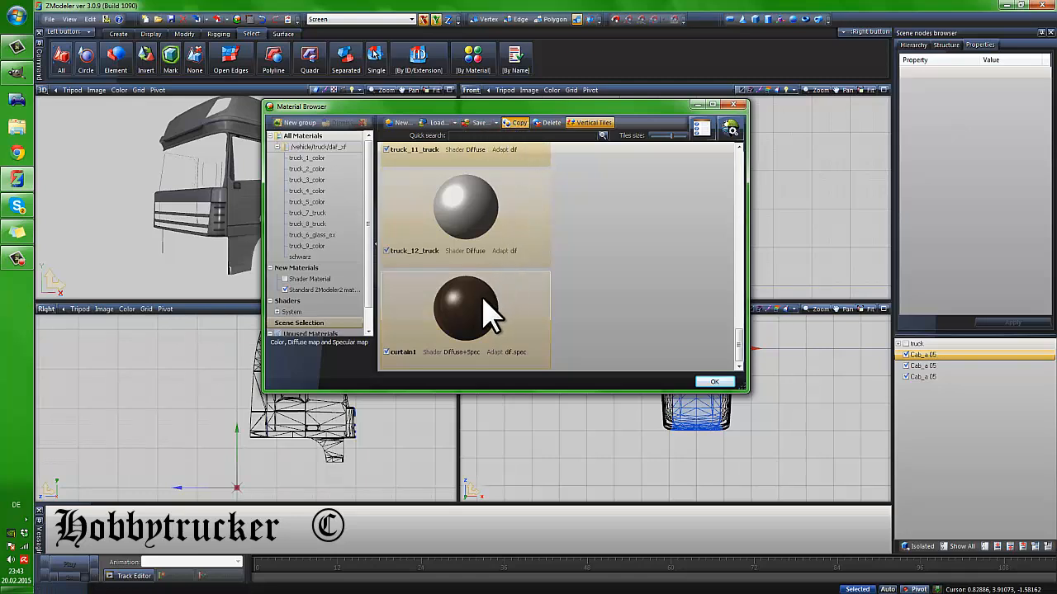
pyautogui.scroll(5, 743, 356)
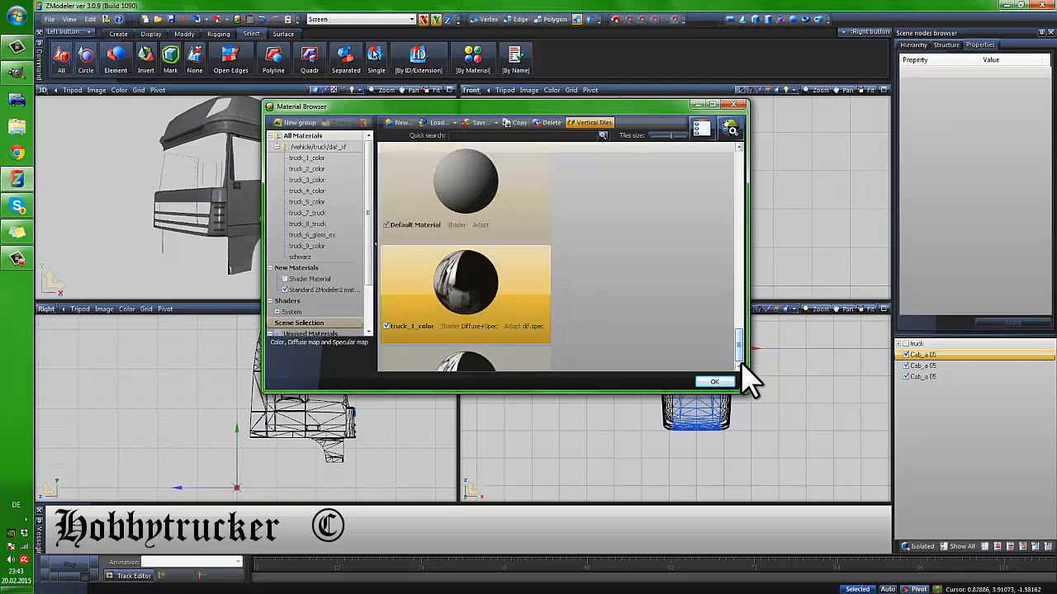
pyautogui.scroll(-2, 737, 348)
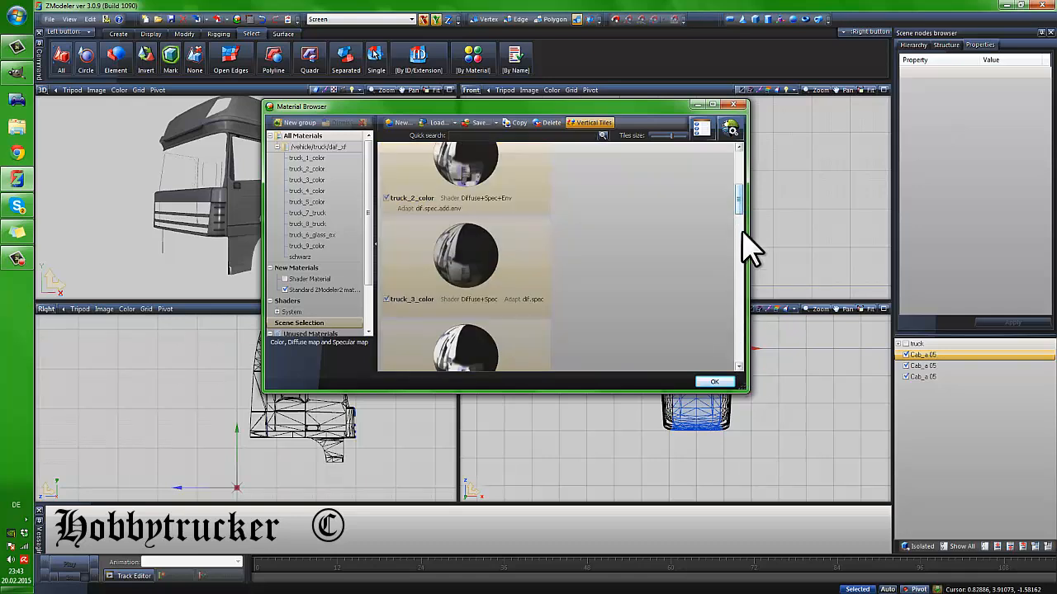
pyautogui.scroll(-10, 743, 234)
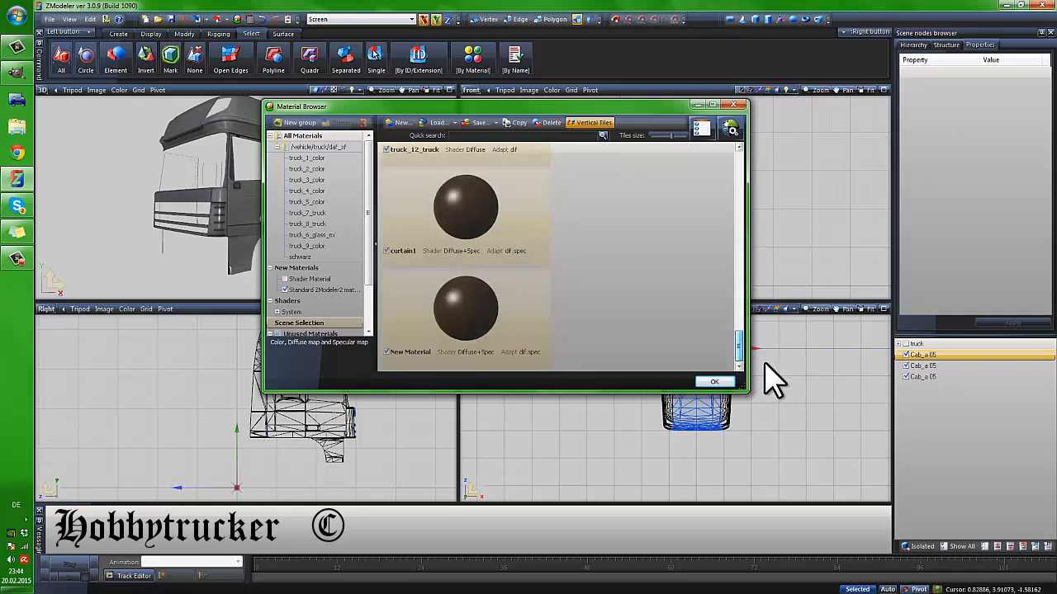
pyautogui.click(425, 351)
pyautogui.click(430, 352)
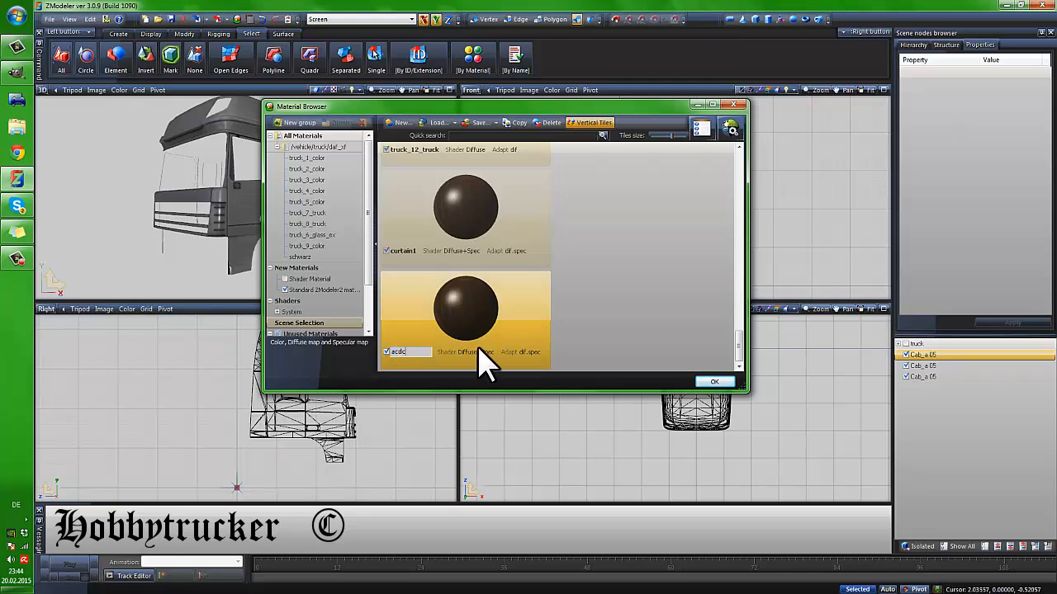
pyautogui.click(571, 355)
# In the acdc material's properties, set the alpha blend source to One and the destination to Zero
pyautogui.doubleClick(486, 317)
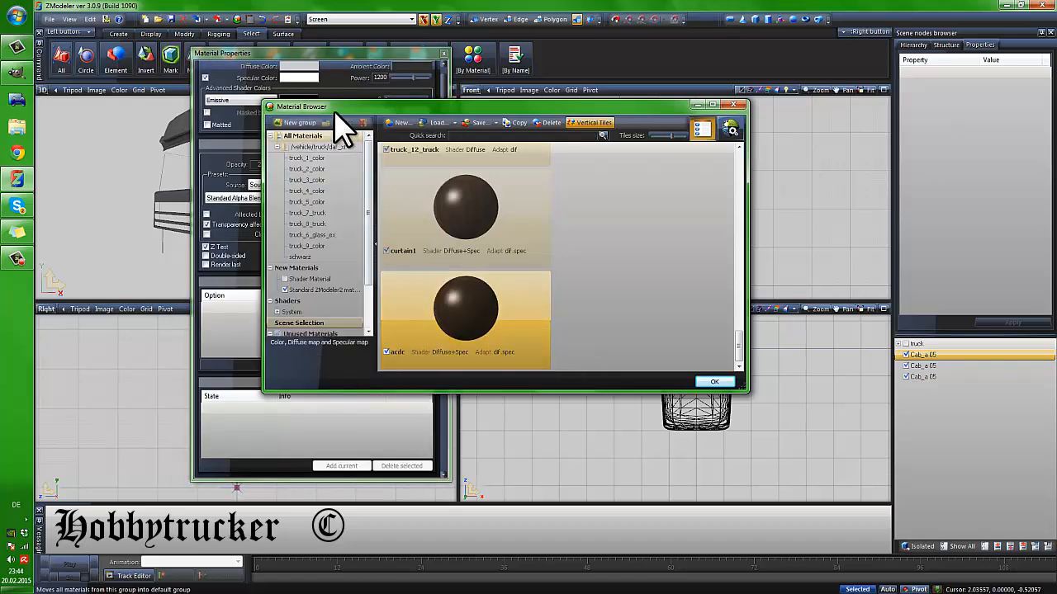
pyautogui.click(330, 66)
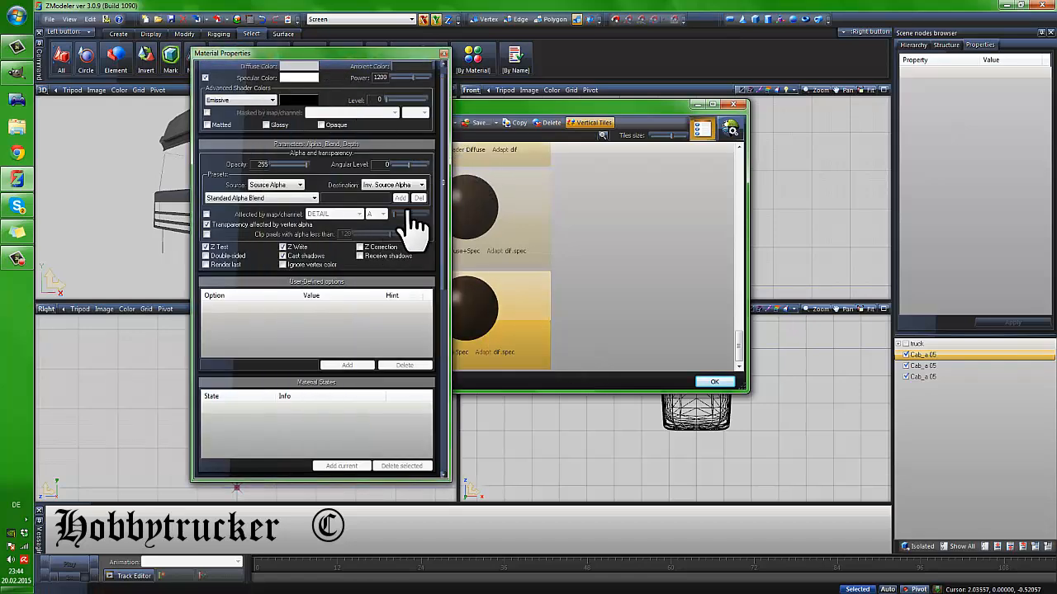
pyautogui.click(278, 184)
pyautogui.click(273, 202)
pyautogui.click(380, 186)
pyautogui.click(373, 193)
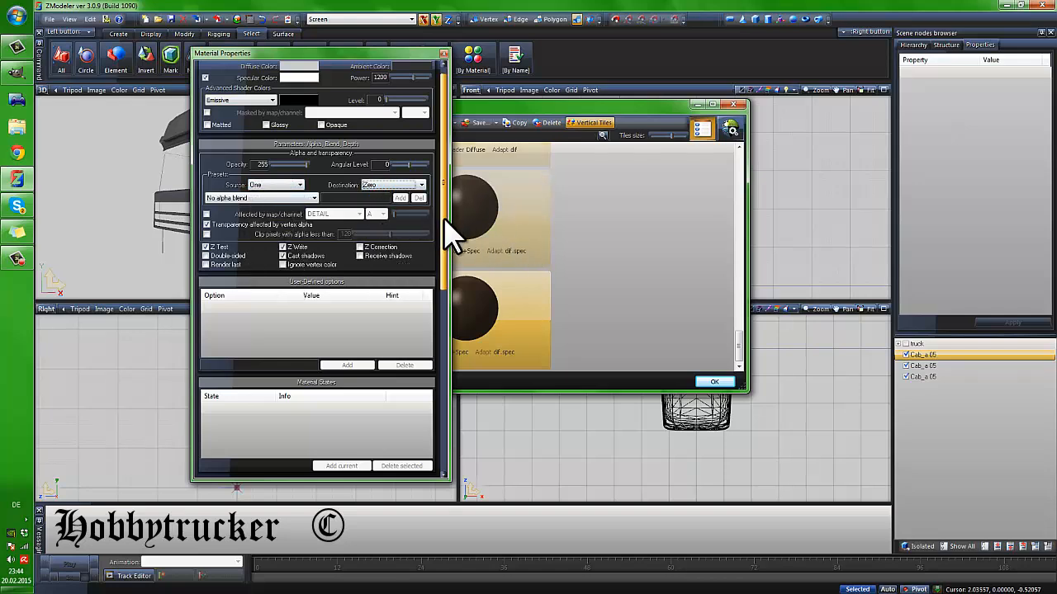
# Load acdc.dds from the Desktop as the acdc material's detail texture map and close the material dialogs
pyautogui.scroll(10, 450, 236)
pyautogui.click(346, 248)
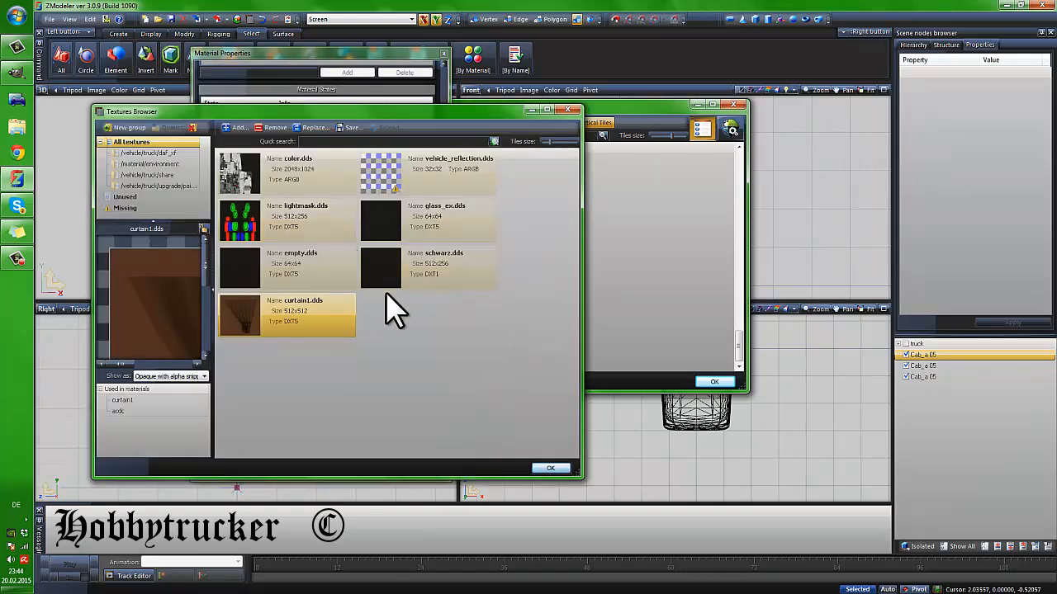
pyautogui.click(235, 127)
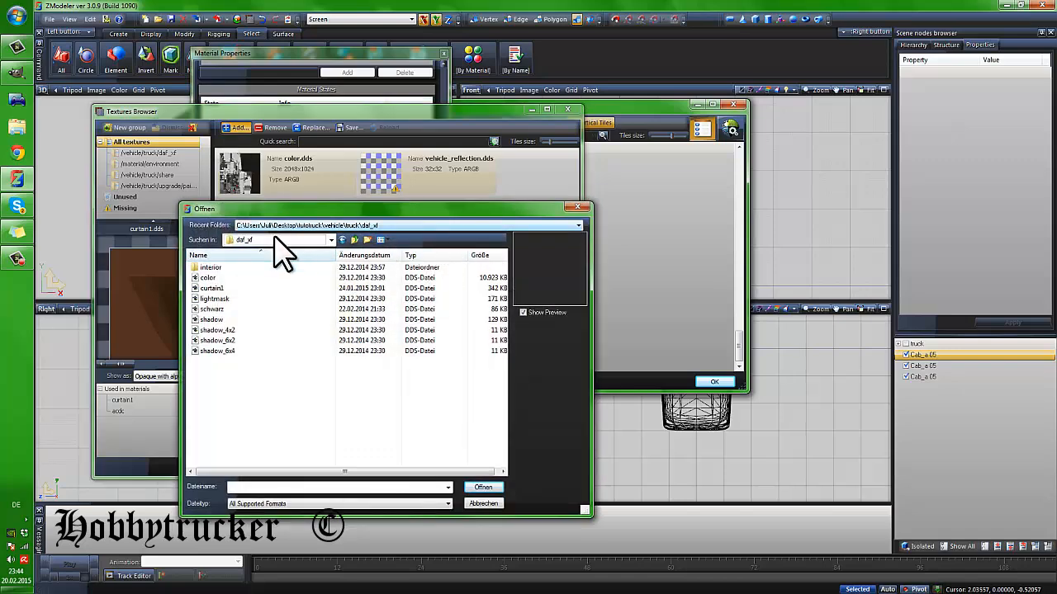
pyautogui.click(280, 239)
pyautogui.click(240, 262)
pyautogui.scroll(-5, 318, 330)
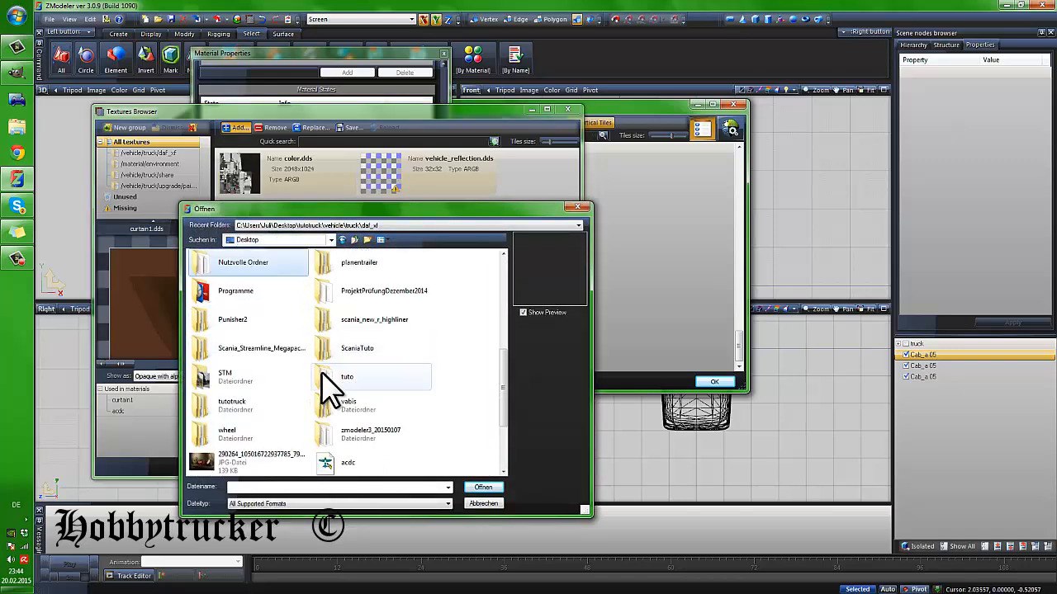
pyautogui.scroll(-3, 387, 406)
pyautogui.click(367, 400)
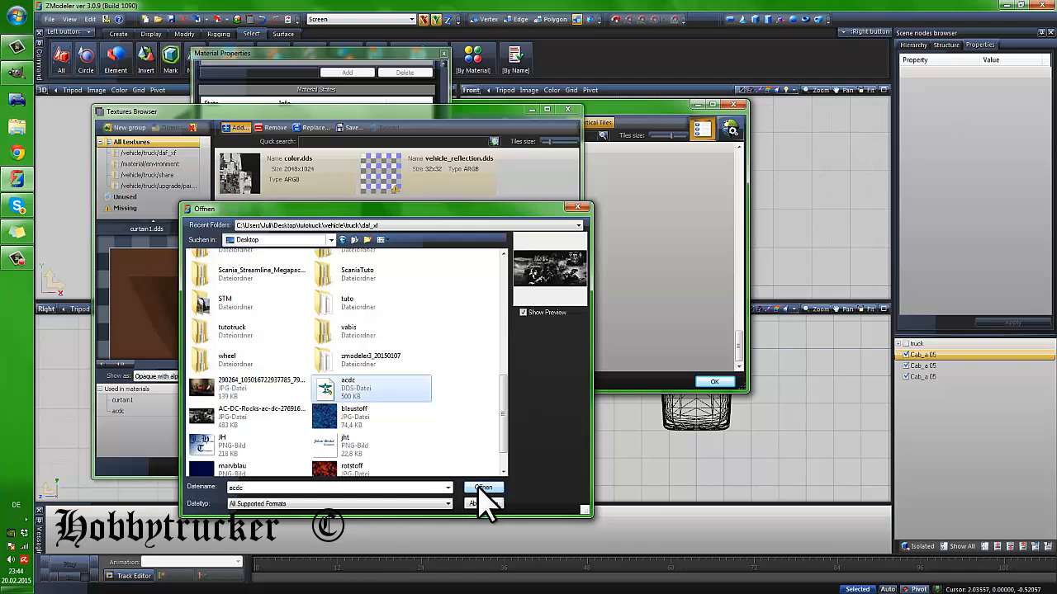
pyautogui.click(483, 488)
pyautogui.click(551, 467)
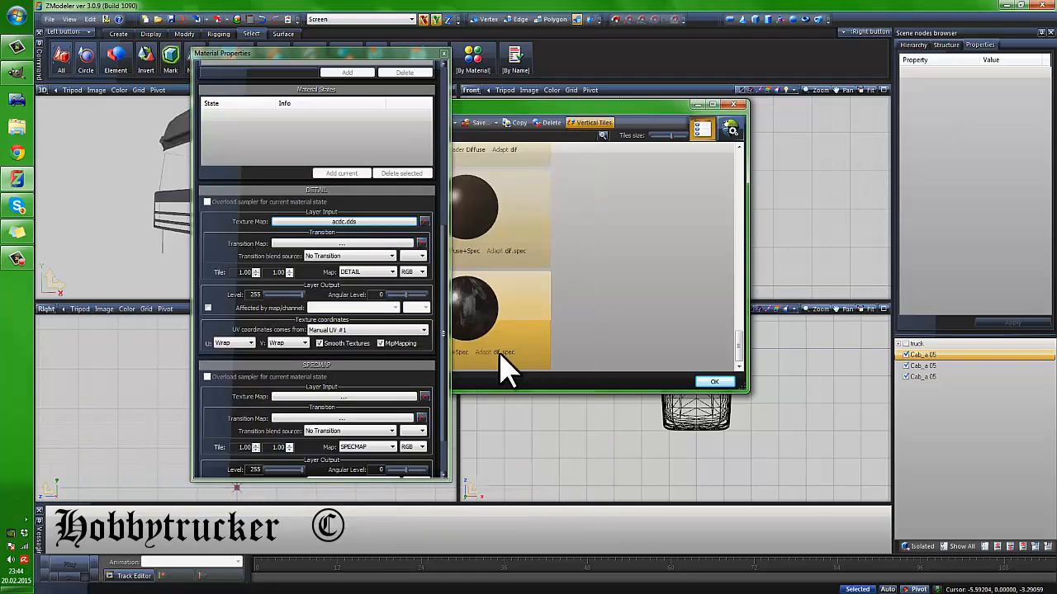
pyautogui.click(444, 54)
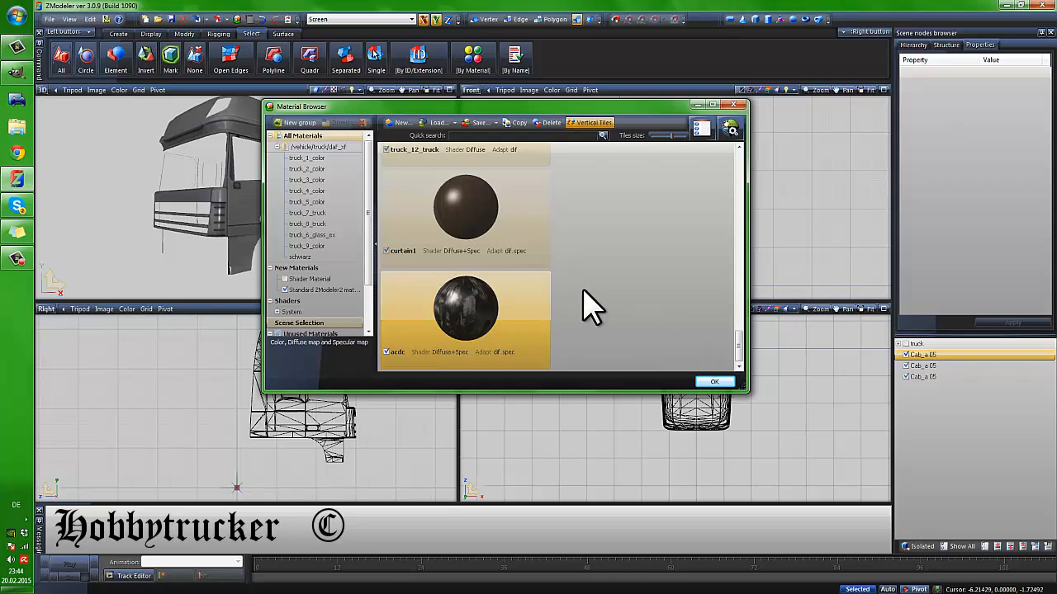
pyautogui.click(713, 381)
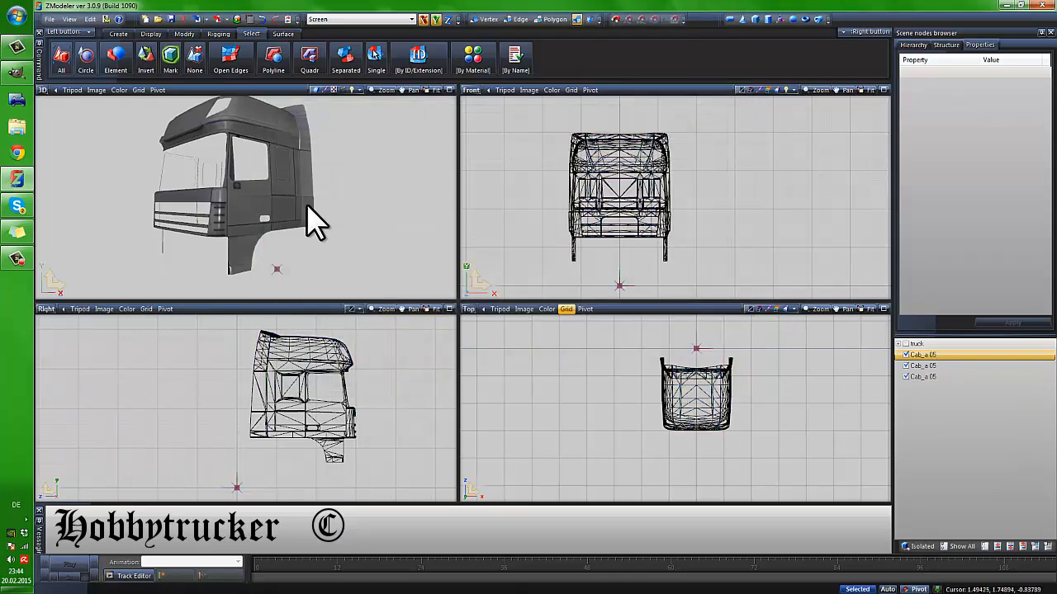
# Show the truck node again and move the three detached Cab_a 05 parts into its Cab_a group
pyautogui.moveTo(306, 203); pyautogui.dragTo(279, 194, button='middle')
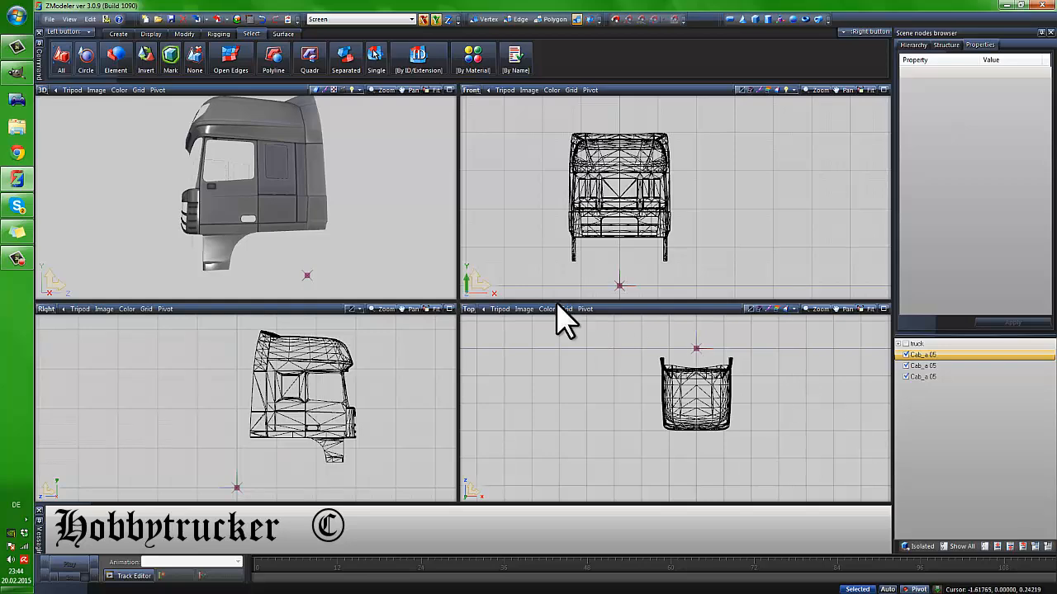
pyautogui.click(906, 346)
pyautogui.click(899, 344)
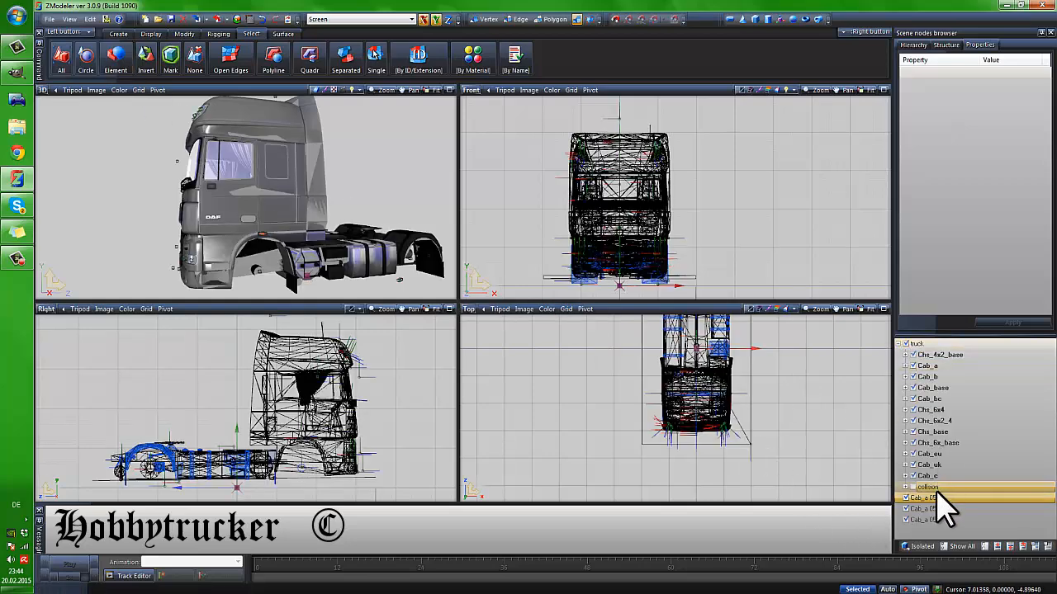
pyautogui.keyDown('shift'); pyautogui.click(929, 518); pyautogui.keyUp('shift')
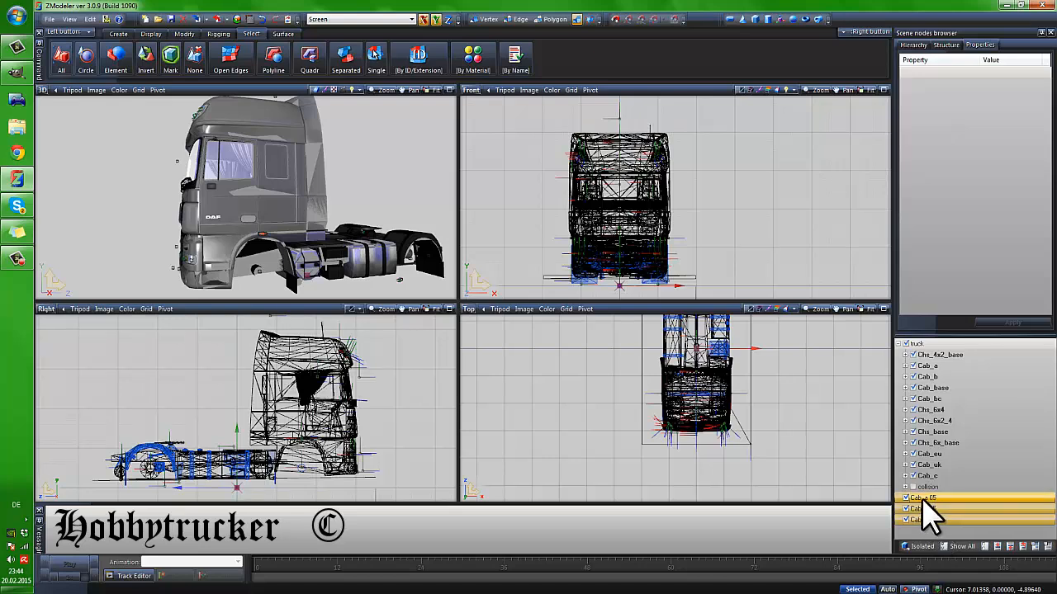
pyautogui.moveTo(929, 518); pyautogui.dragTo(944, 371)
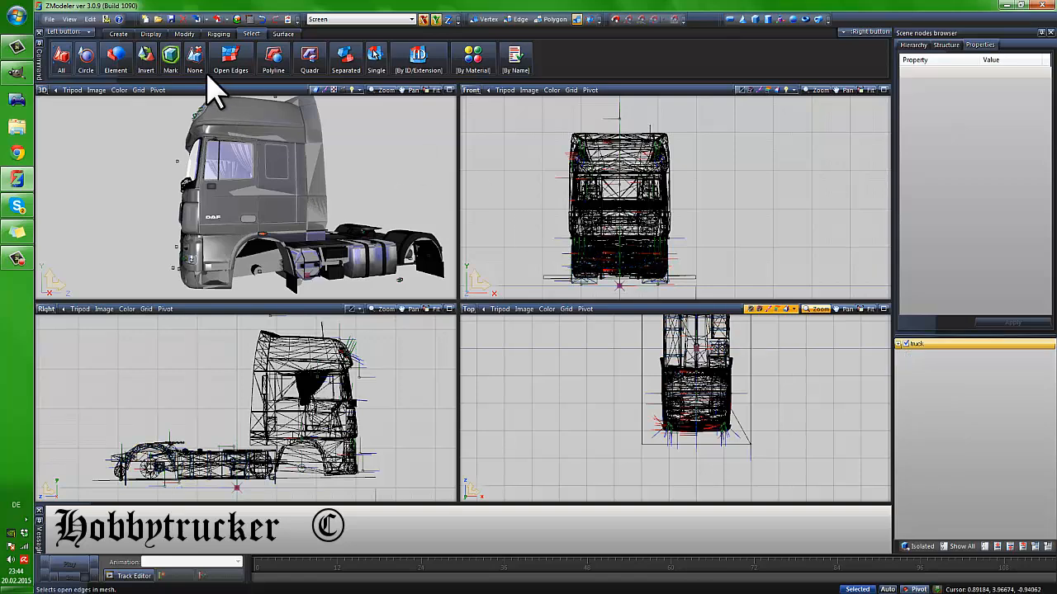
# Start an SCS Software Prism 3D export for ETS2 and browse to the tutotruck/vehicle/truck/daf_xf folder
pyautogui.click(50, 18)
pyautogui.click(68, 114)
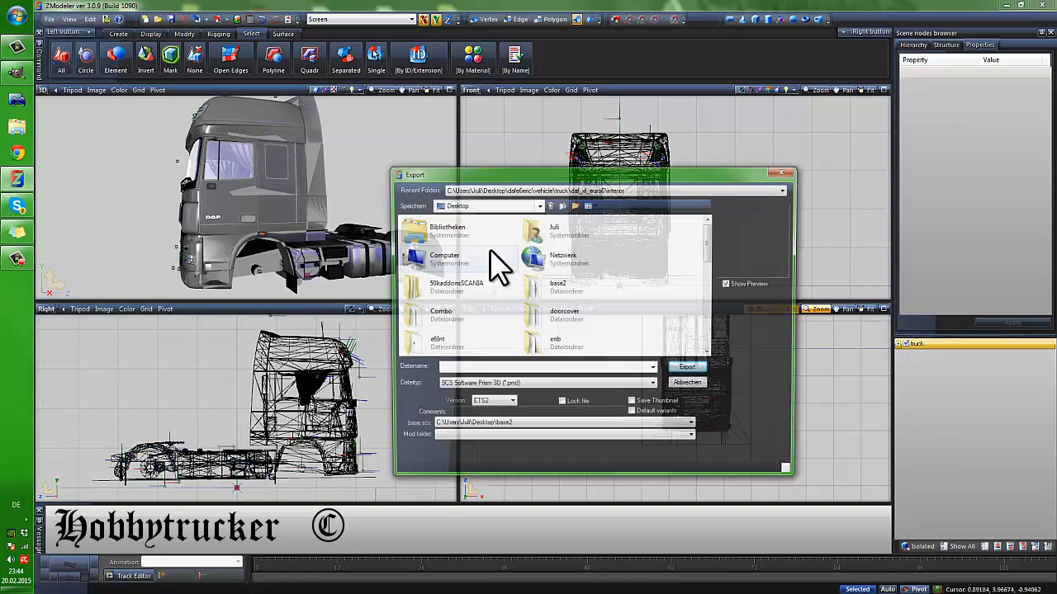
pyautogui.scroll(-3, 586, 330)
pyautogui.scroll(-10, 602, 322)
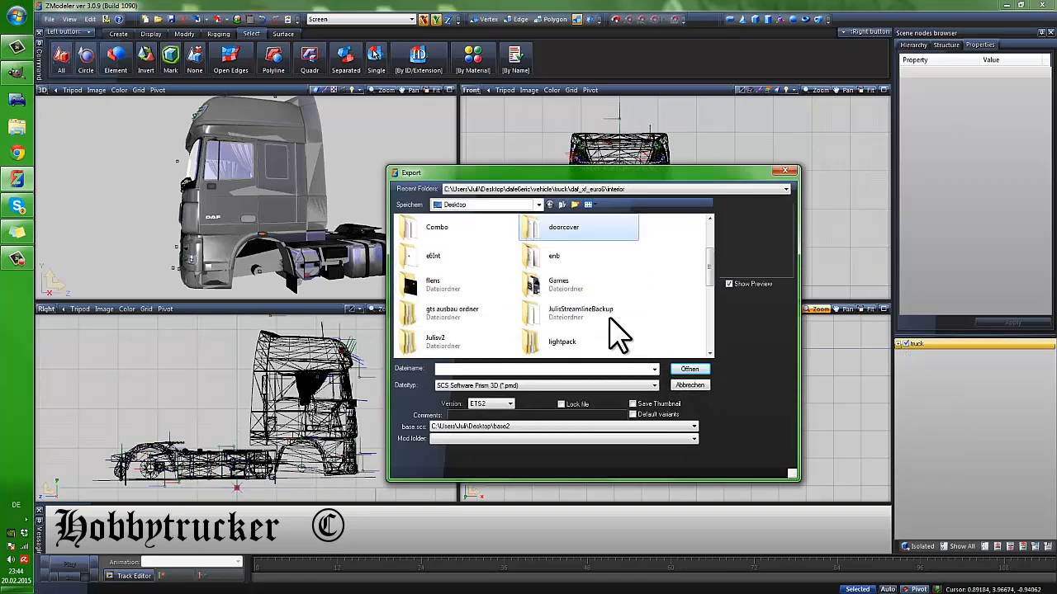
pyautogui.doubleClick(593, 312)
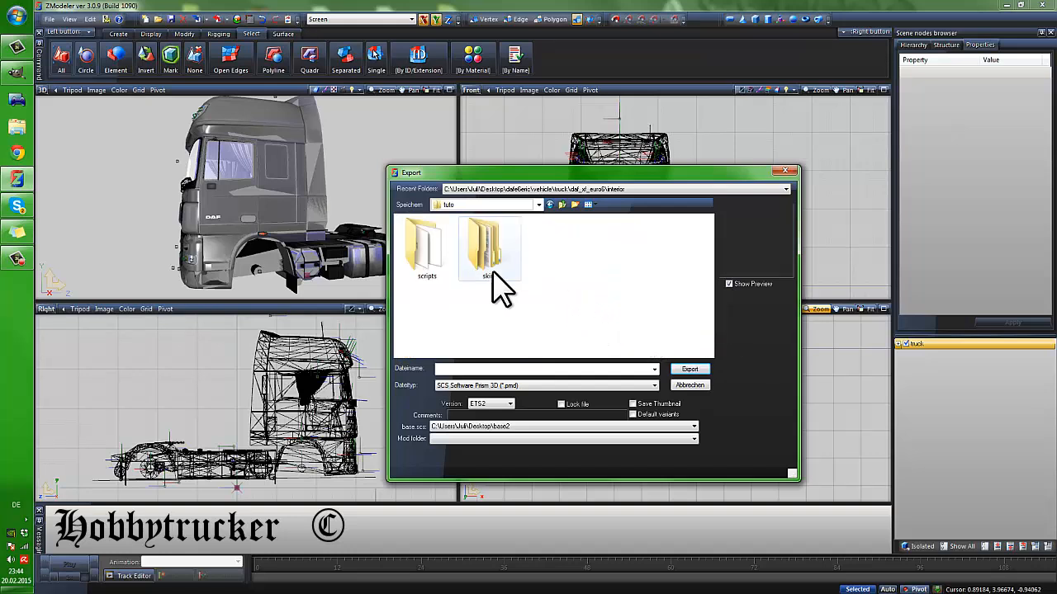
pyautogui.press('BackSpace')
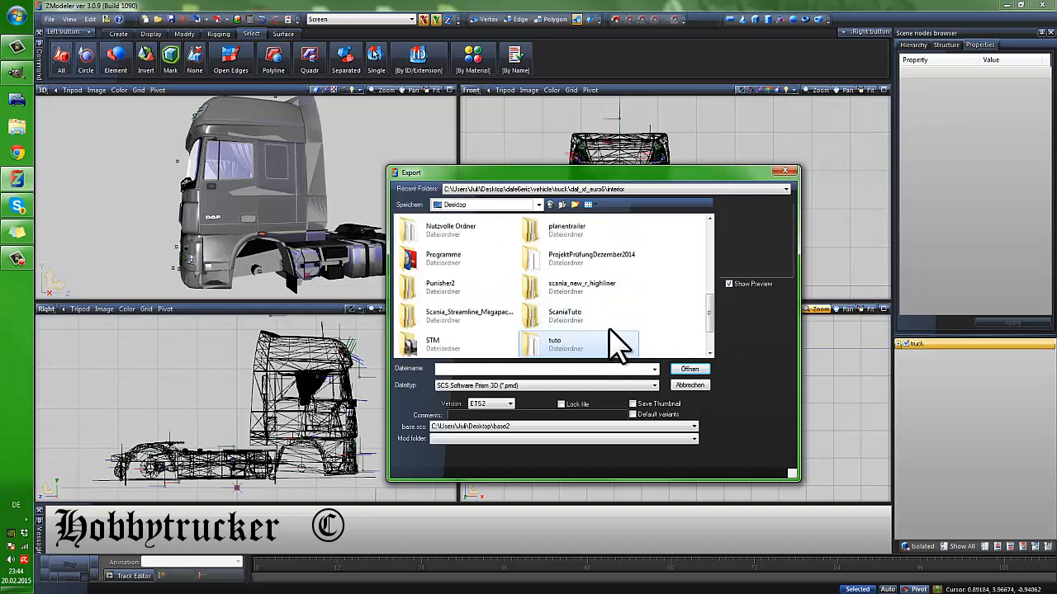
pyautogui.scroll(-2, 602, 335)
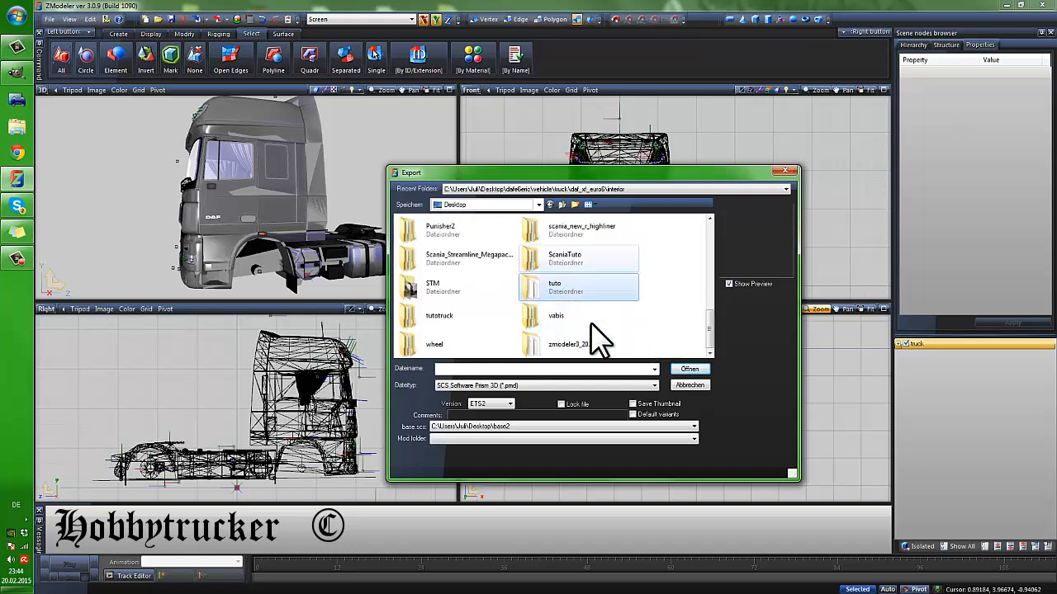
pyautogui.click(451, 310)
pyautogui.doubleClick(441, 322)
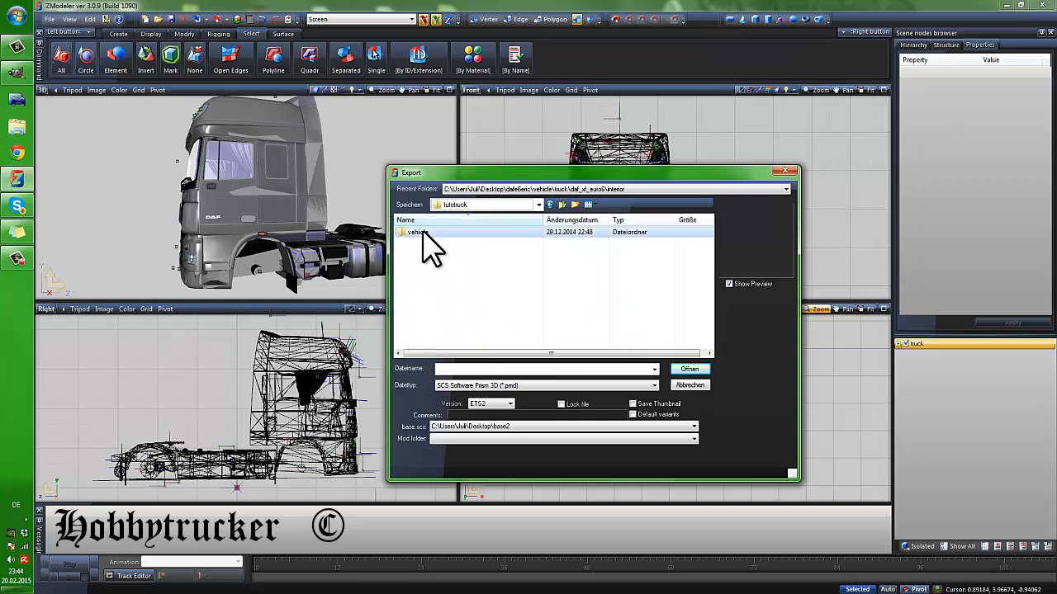
pyautogui.doubleClick(429, 235)
pyautogui.doubleClick(422, 232)
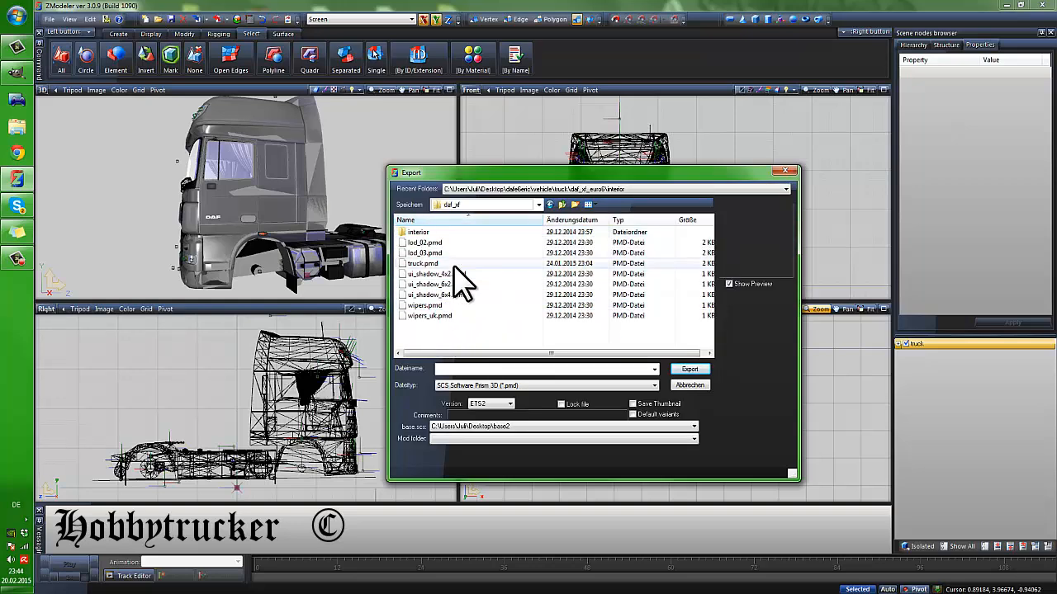
# Export the truck over the existing truck.pmd file and clear the message log
pyautogui.click(432, 264)
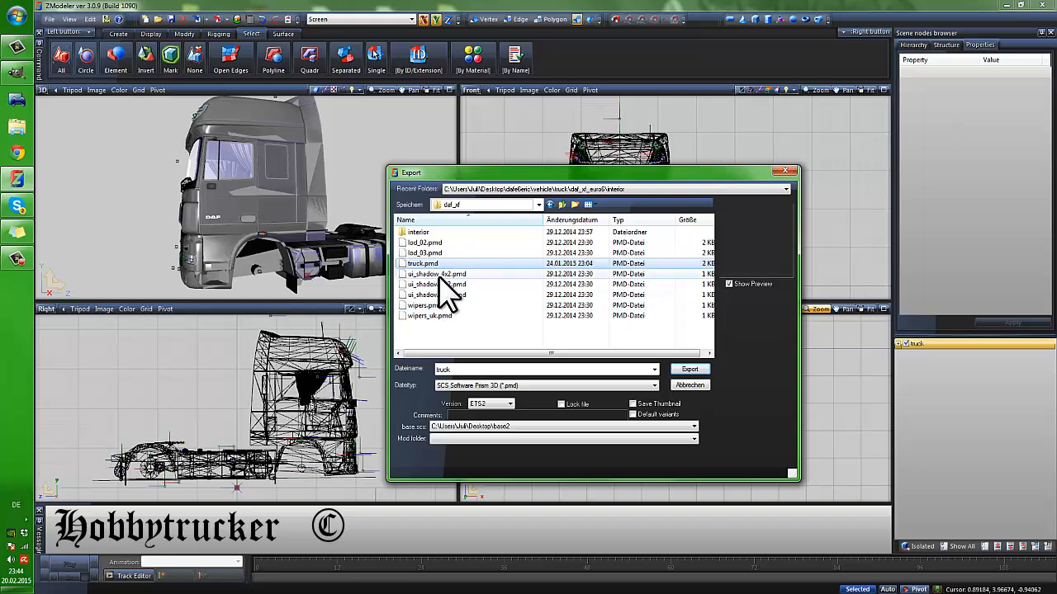
pyautogui.click(690, 369)
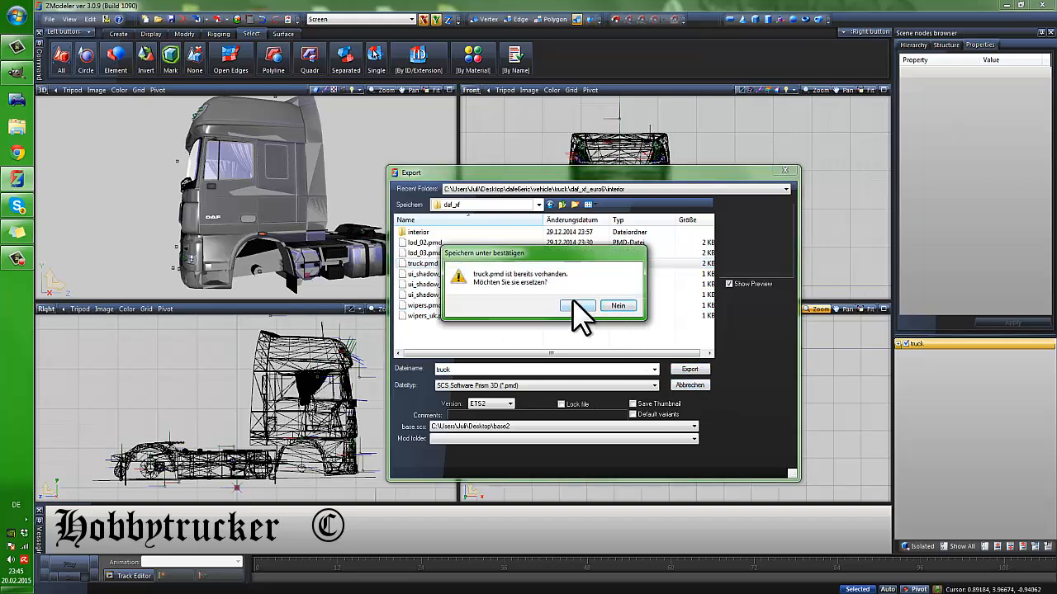
pyautogui.click(576, 305)
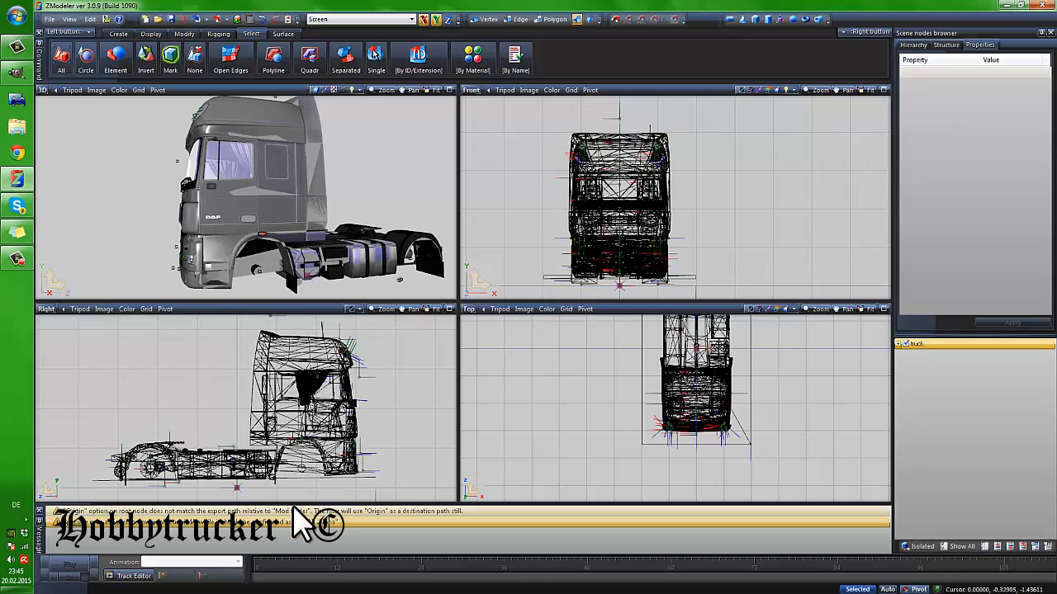
pyautogui.rightClick(295, 506)
pyautogui.click(313, 518)
# Examine the complete truck from the side and front in the 3D view, including the cab walls and windows
pyautogui.moveTo(277, 246); pyautogui.dragTo(257, 216, button='middle')
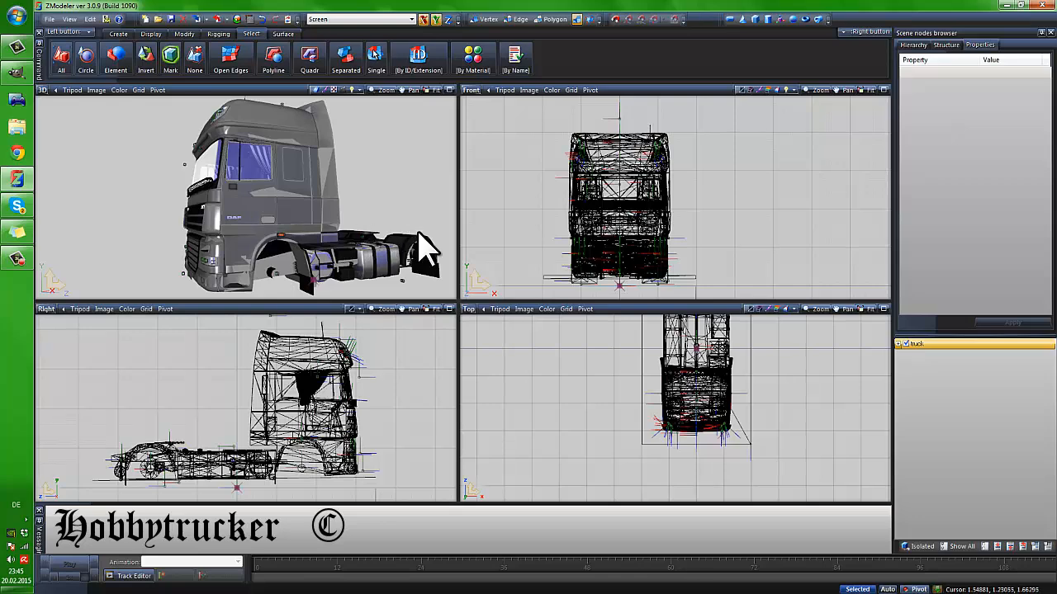
pyautogui.moveTo(327, 239); pyautogui.dragTo(200, 211, button='middle')
pyautogui.scroll(5, 224, 208)
pyautogui.scroll(-5, 204, 218)
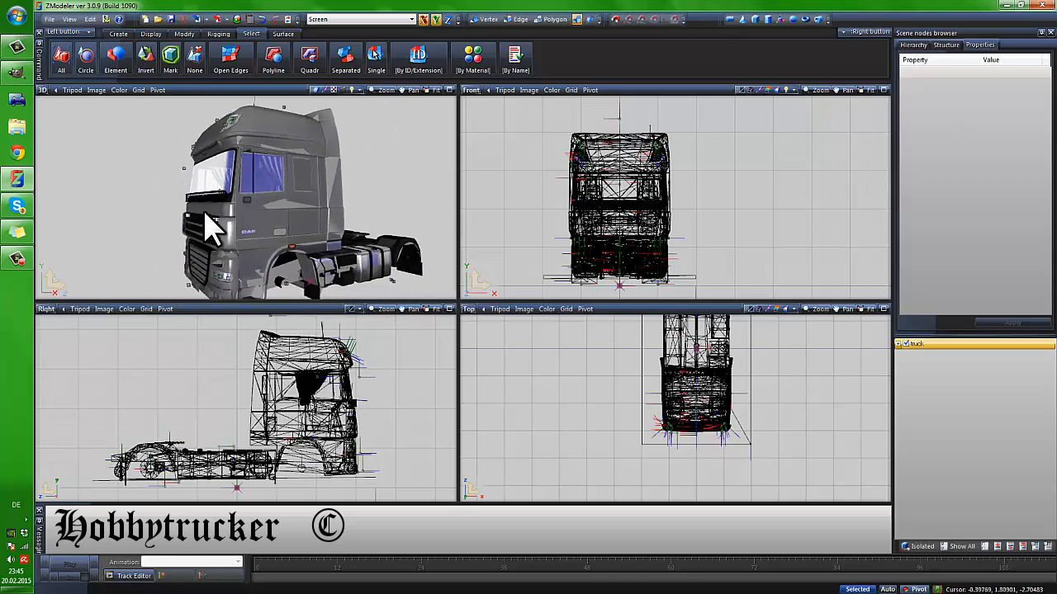
pyautogui.moveTo(268, 200); pyautogui.dragTo(269, 200, button='middle')
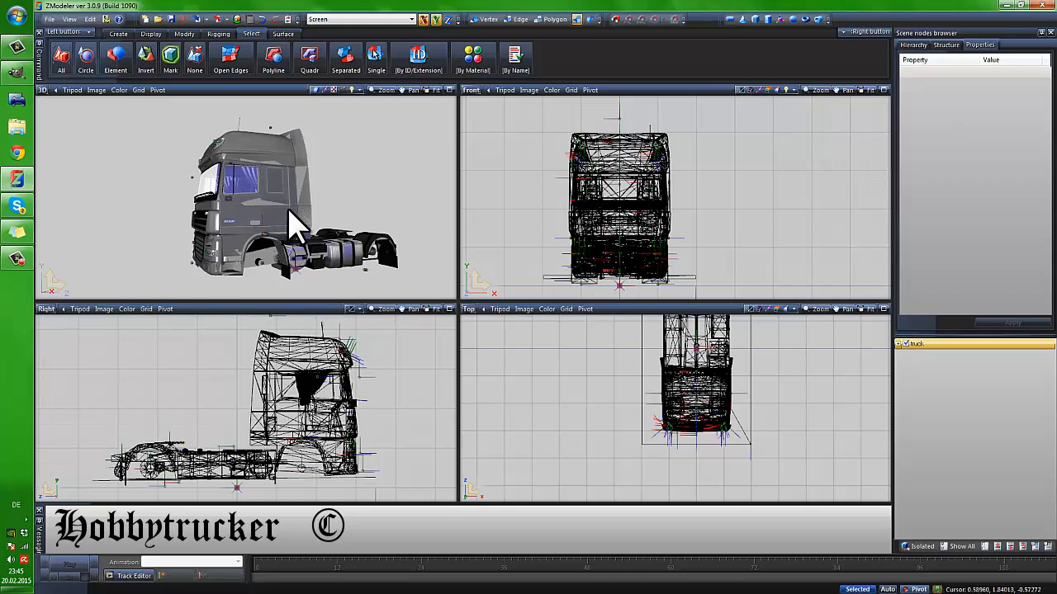
pyautogui.scroll(6, 312, 213)
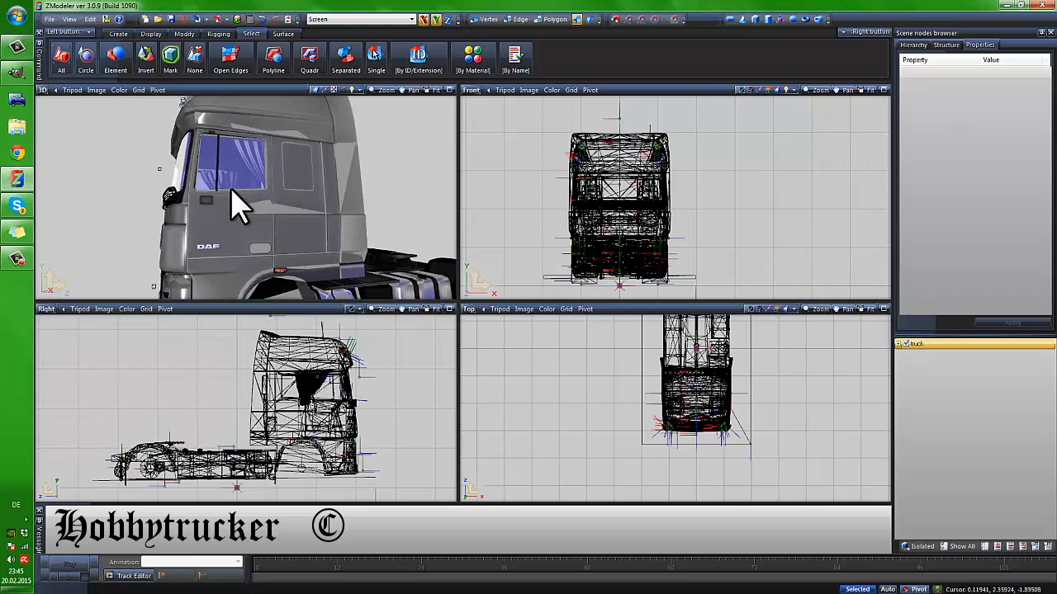
pyautogui.scroll(-7, 256, 196)
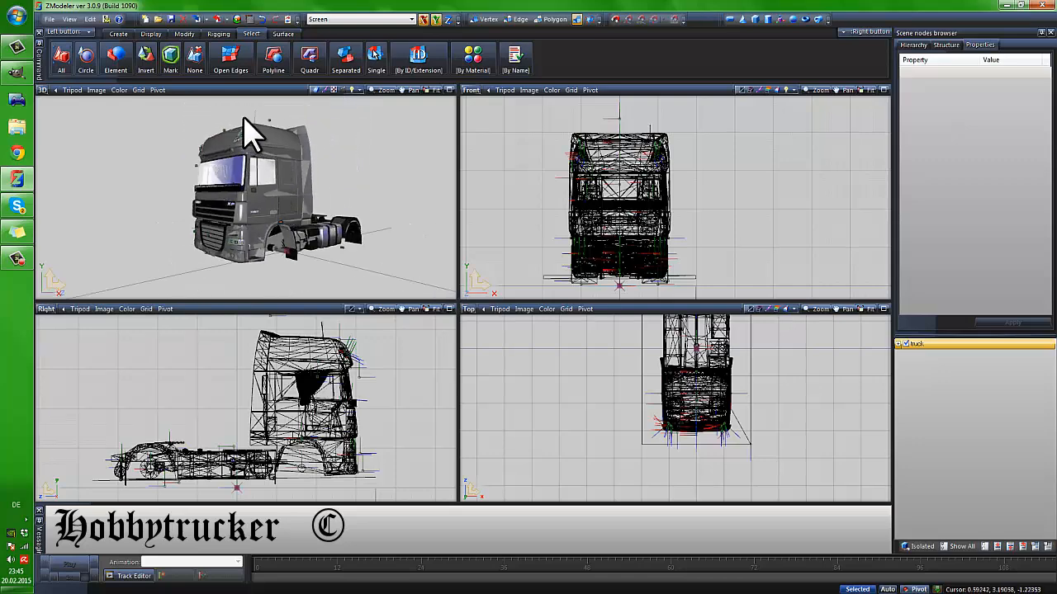
pyautogui.click(601, 184)
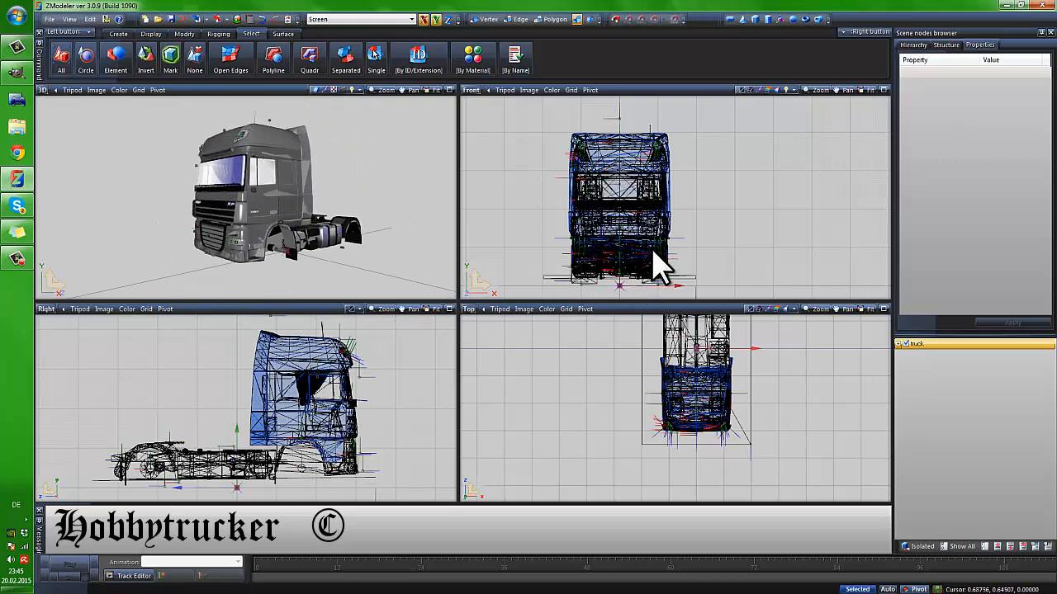
pyautogui.click(548, 243)
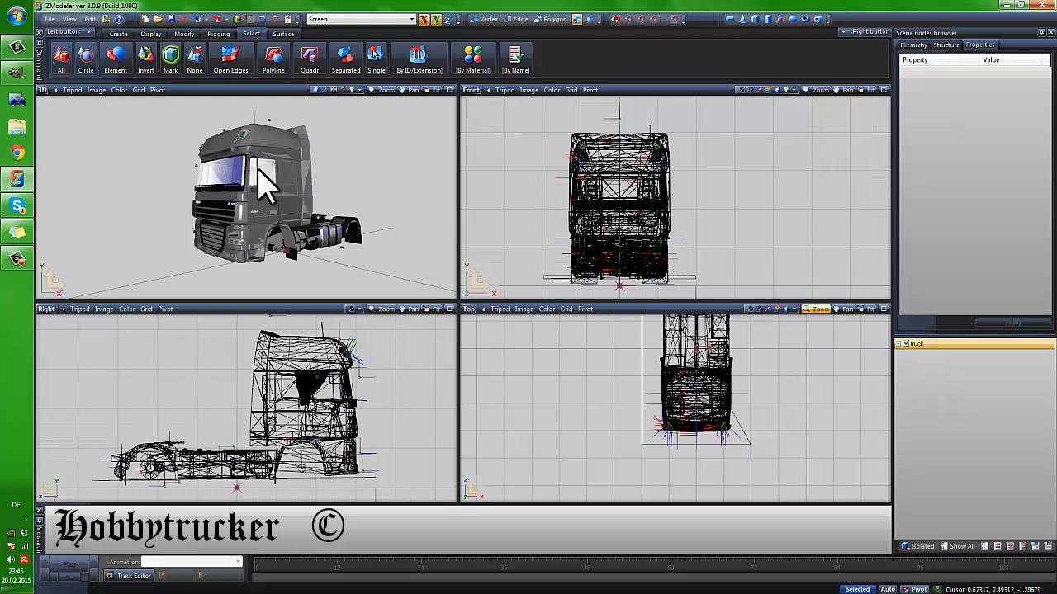
pyautogui.moveTo(264, 184); pyautogui.dragTo(495, 244, button='middle')
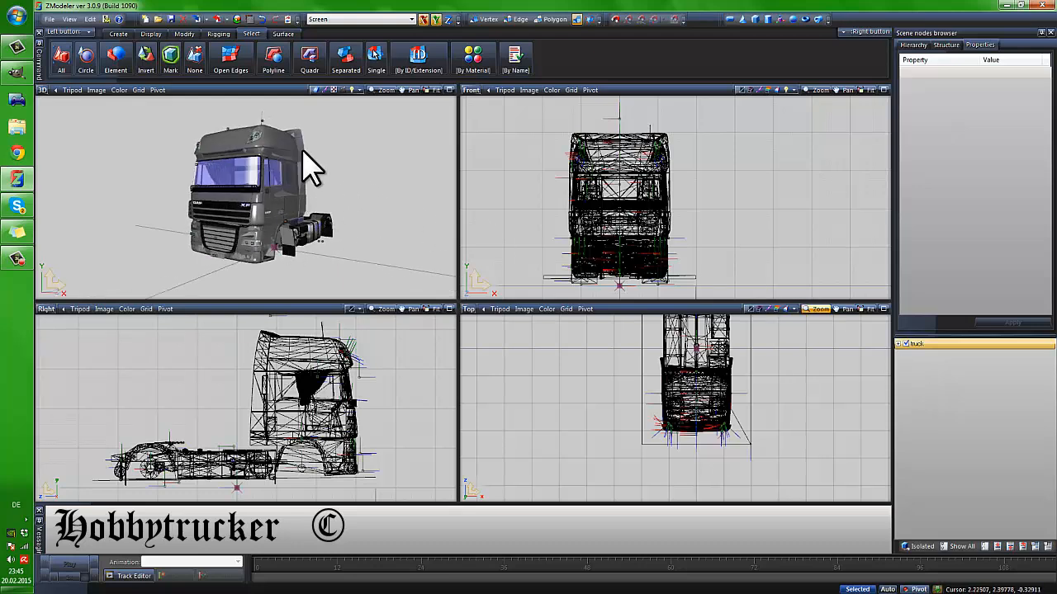
# Move the three Cab_a 05 parts out of the Cab_a group to the top level of the scene, then collapse the truck tree
pyautogui.click(898, 344)
pyautogui.click(907, 365)
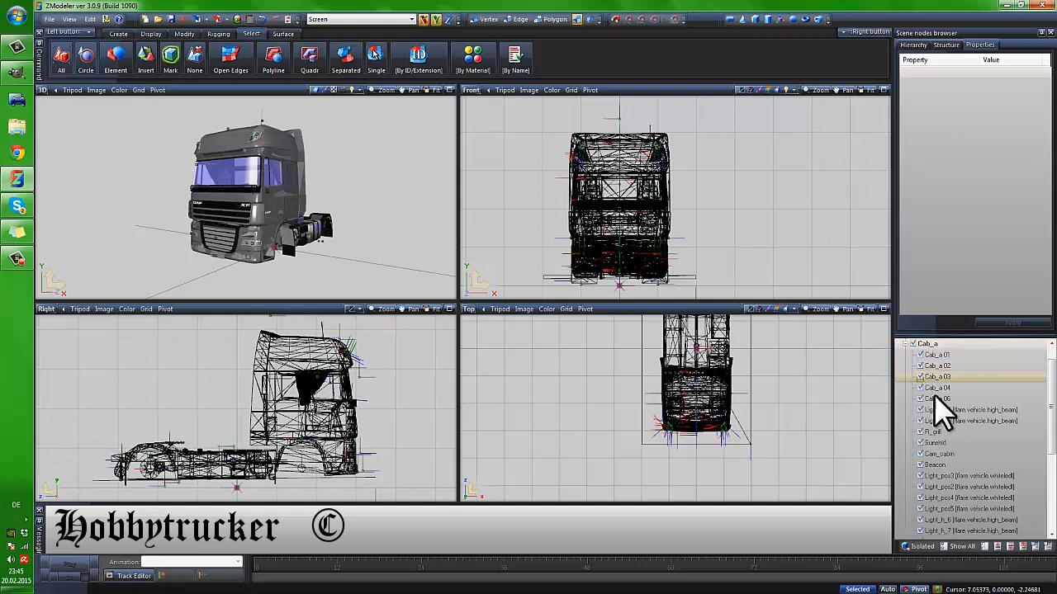
pyautogui.scroll(-3, 958, 438)
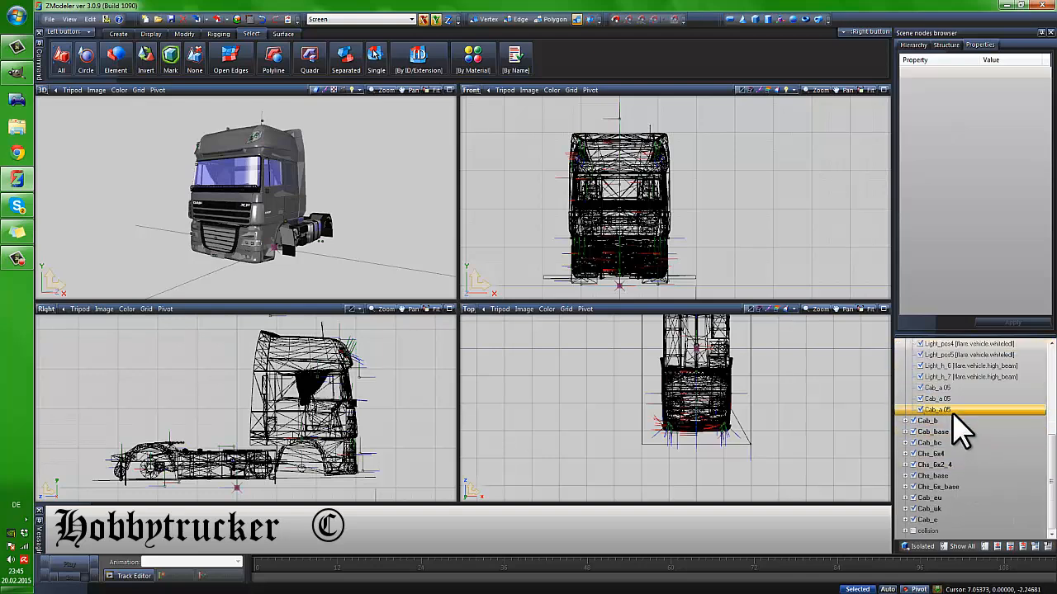
pyautogui.moveTo(937, 388); pyautogui.dragTo(951, 410)
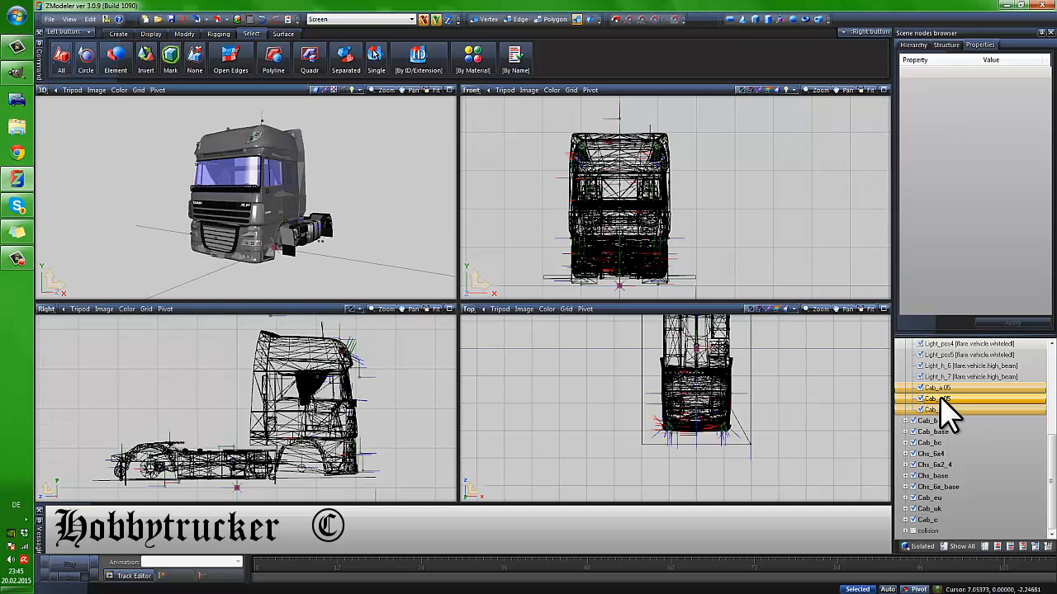
pyautogui.moveTo(1001, 579); pyautogui.dragTo(923, 368)
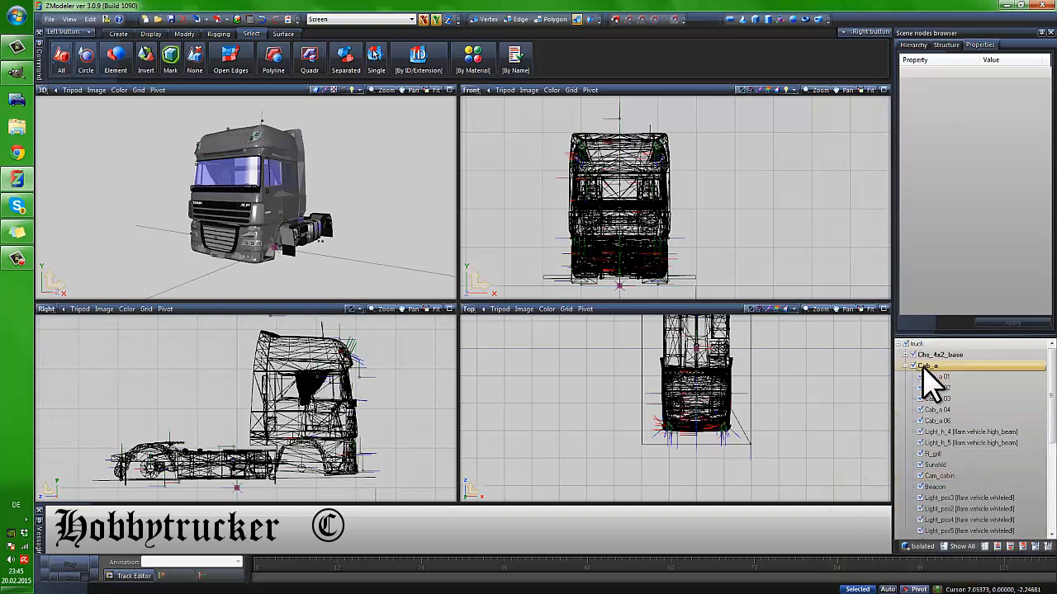
pyautogui.click(905, 367)
pyautogui.click(898, 344)
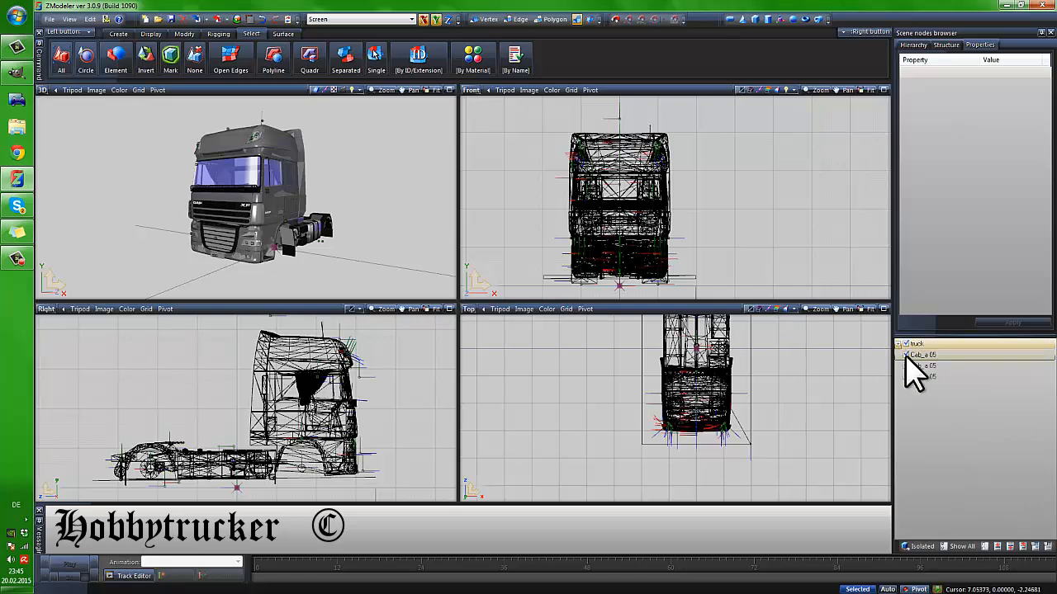
# Hide the truck node and, after checking it in isolation, the Cab_a 05 part that forms the cab's middle section
pyautogui.click(906, 345)
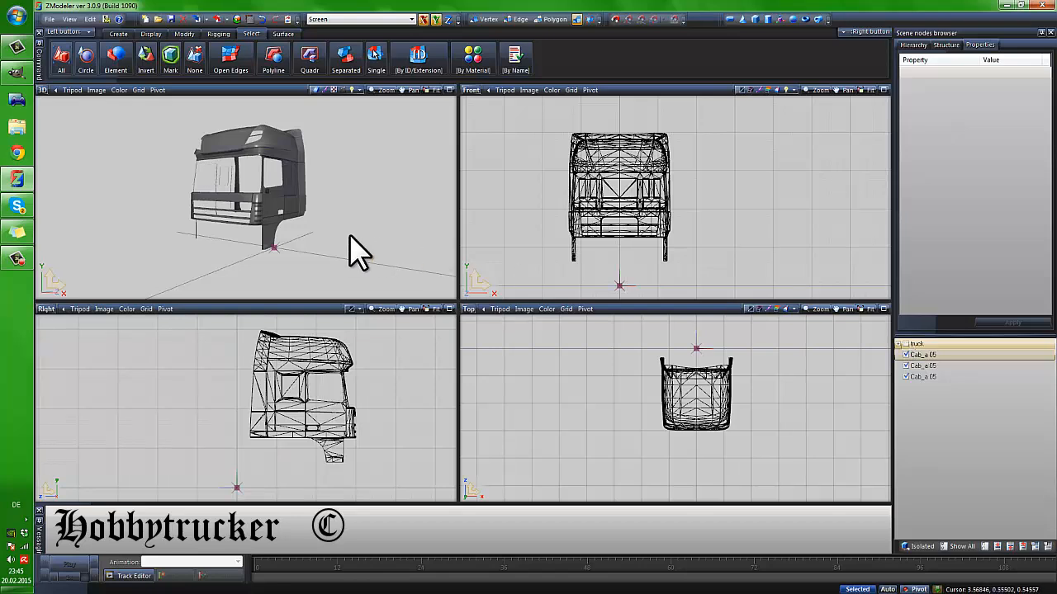
pyautogui.moveTo(349, 235); pyautogui.dragTo(281, 232, button='middle')
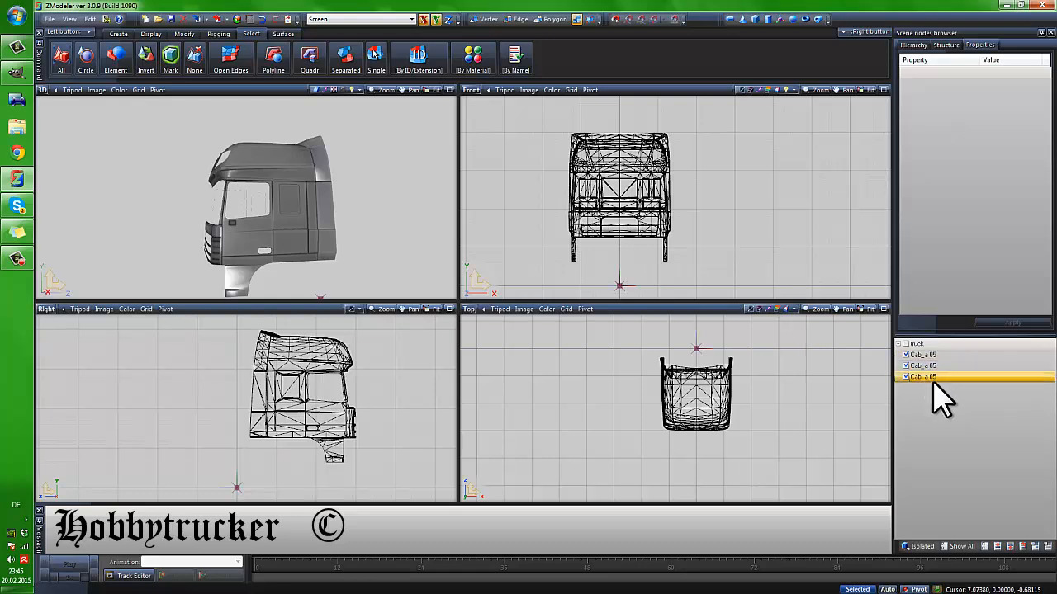
pyautogui.click(923, 547)
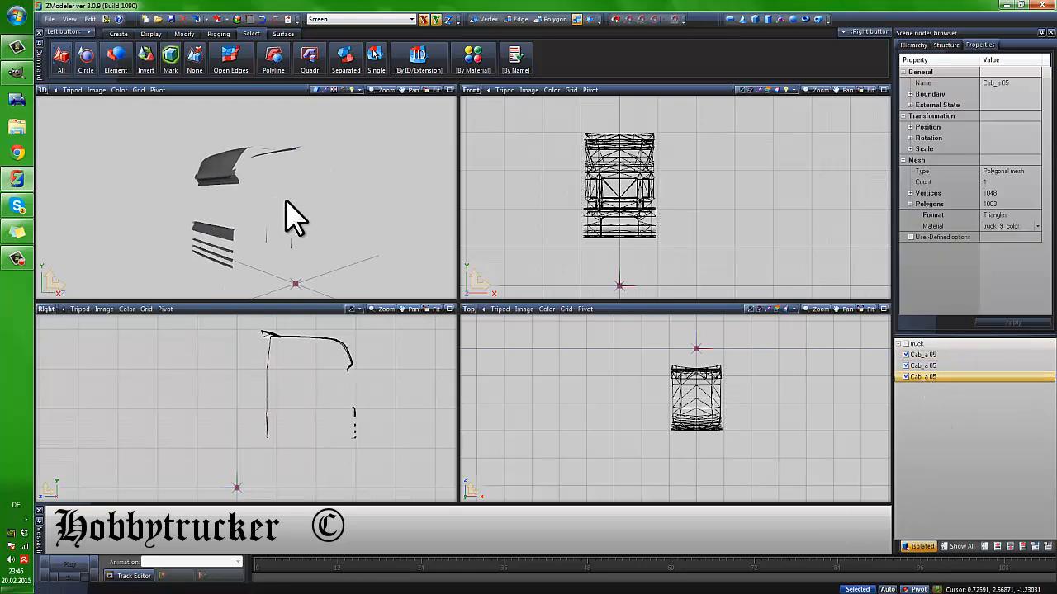
pyautogui.click(932, 546)
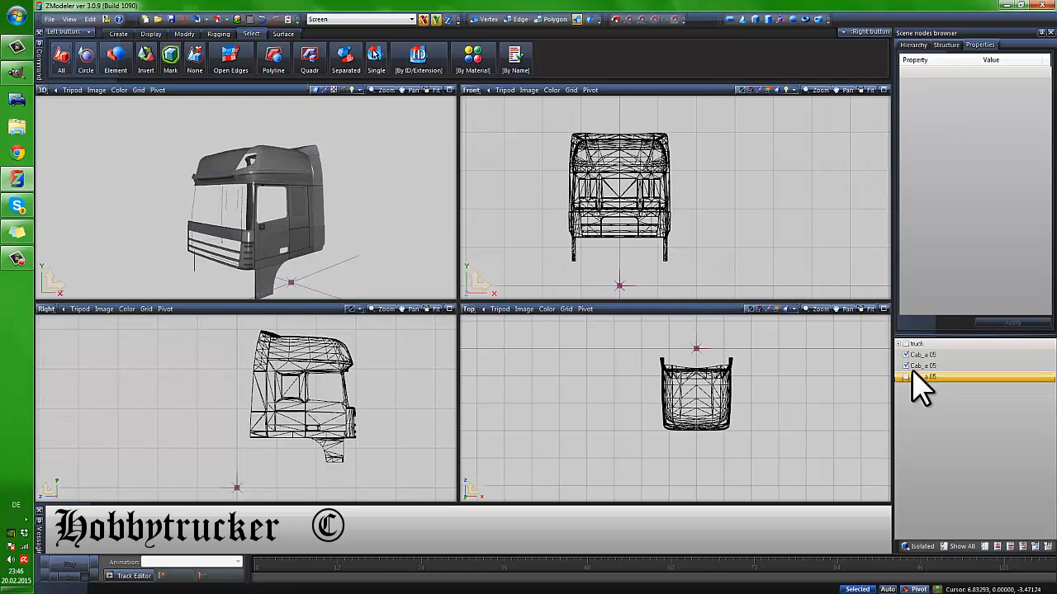
pyautogui.click(908, 376)
# Isolate the second Cab_a 05 part and examine this side wall from the side in the 3D view
pyautogui.click(923, 547)
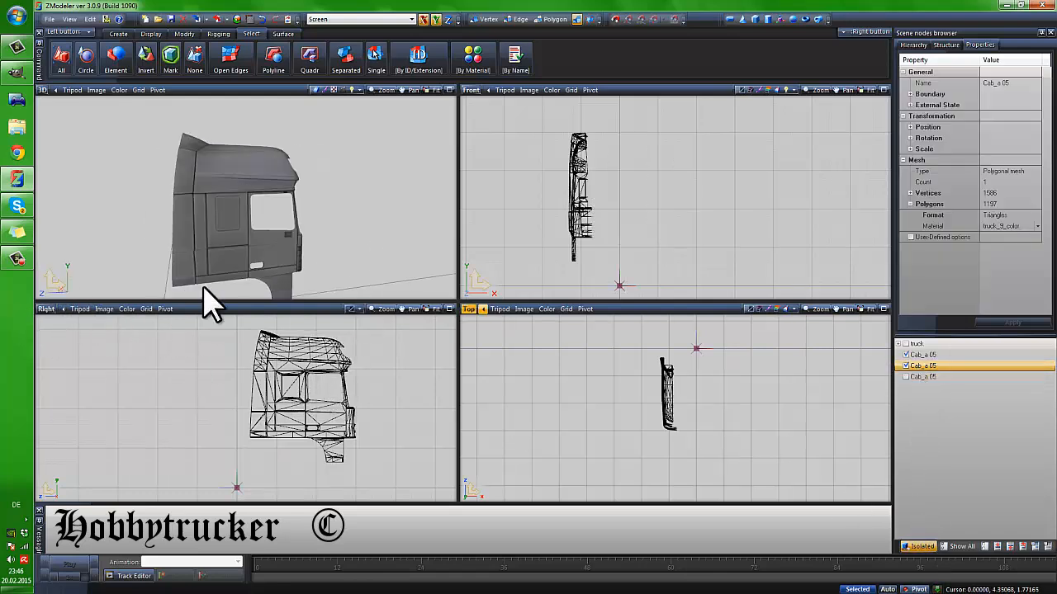
pyautogui.moveTo(221, 171)
pyautogui.mouseDown(button='middle')
pyautogui.moveTo(238, 207)
pyautogui.moveTo(224, 163)
pyautogui.moveTo(204, 168)
pyautogui.mouseUp(button='middle')
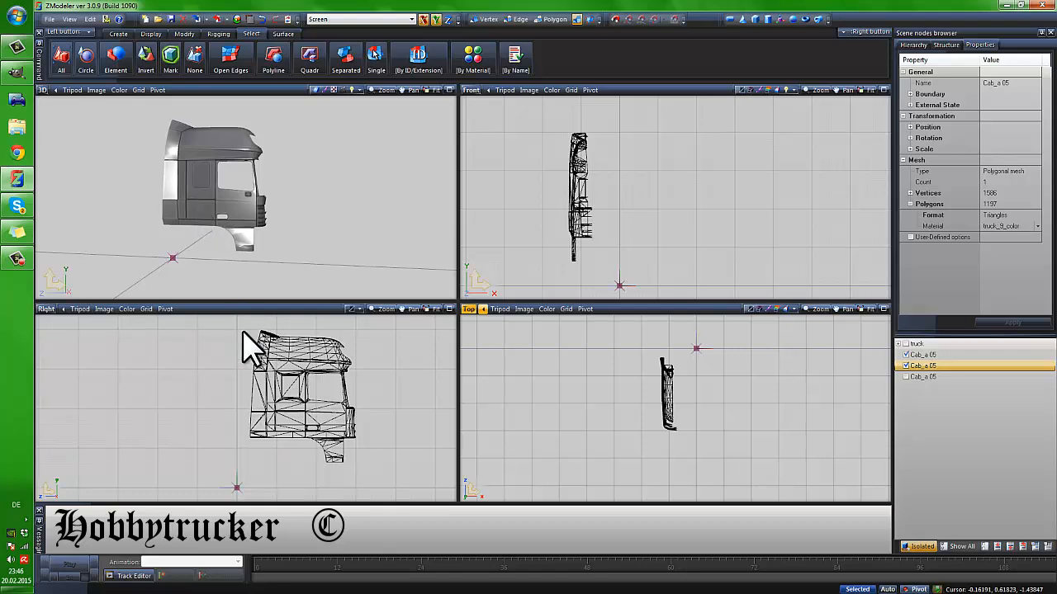
pyautogui.moveTo(251, 344); pyautogui.dragTo(265, 353, button='middle')
pyautogui.moveTo(231, 198)
pyautogui.mouseDown(button='middle')
pyautogui.moveTo(241, 206)
pyautogui.moveTo(230, 194)
pyautogui.mouseUp(button='middle')
pyautogui.scroll(3, 208, 148)
pyautogui.moveTo(208, 147); pyautogui.dragTo(203, 159, button='middle')
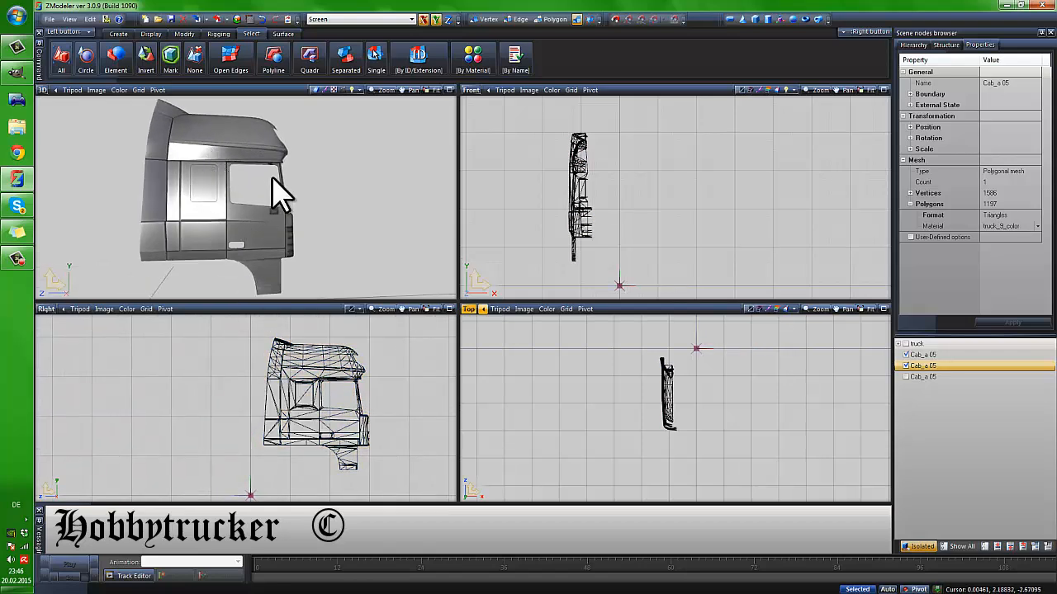
pyautogui.moveTo(192, 216); pyautogui.dragTo(189, 201, button='middle')
# Assign the acdc material to the isolated Cab_a 05 side wall and apply the change
pyautogui.click(306, 400)
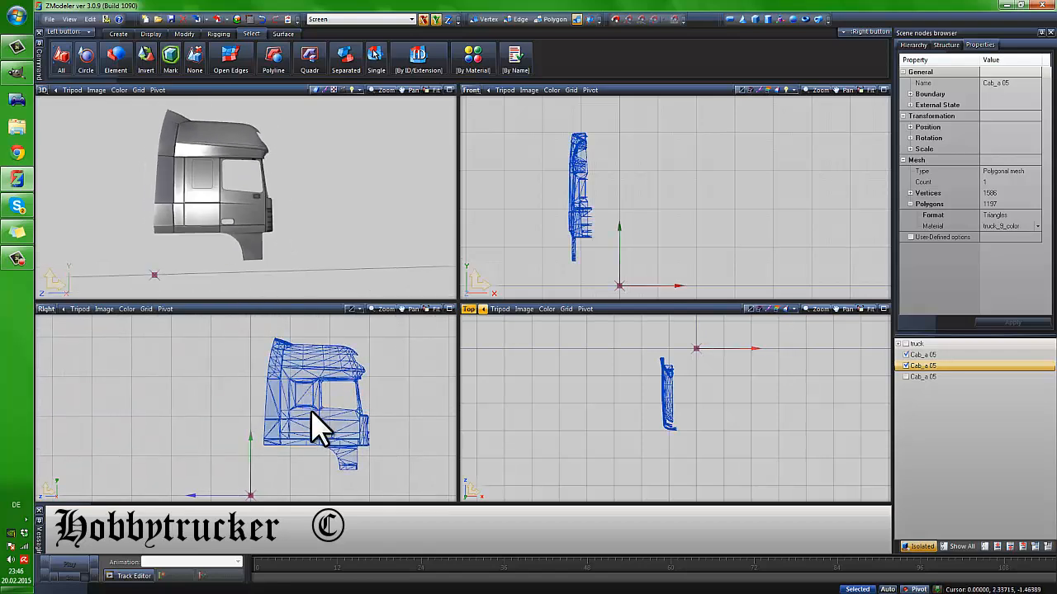
pyautogui.click(42, 320)
pyautogui.click(305, 417)
pyautogui.rightClick(303, 406)
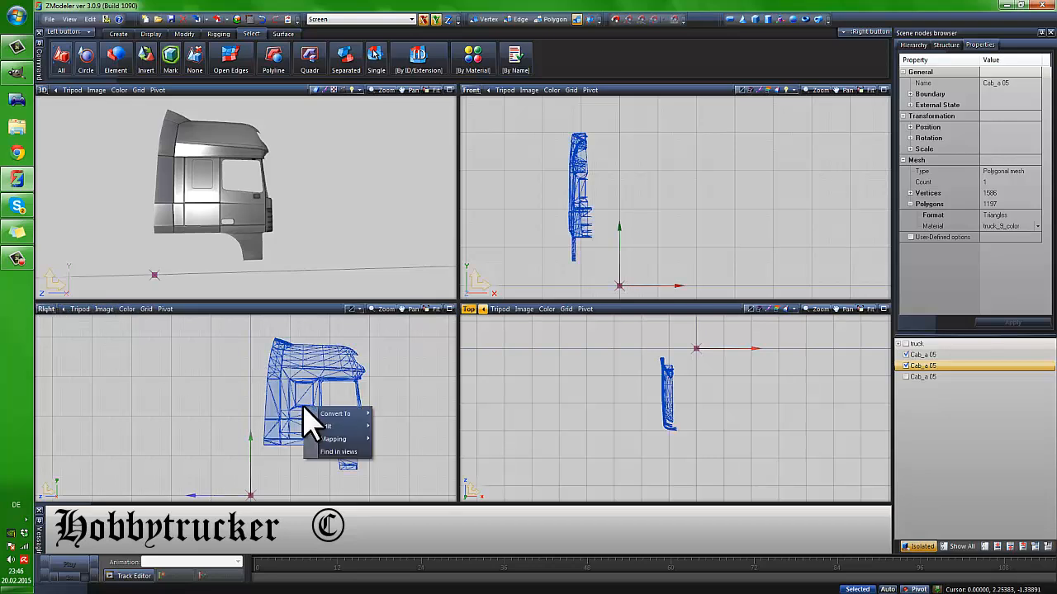
pyautogui.click(1009, 225)
pyautogui.click(1009, 226)
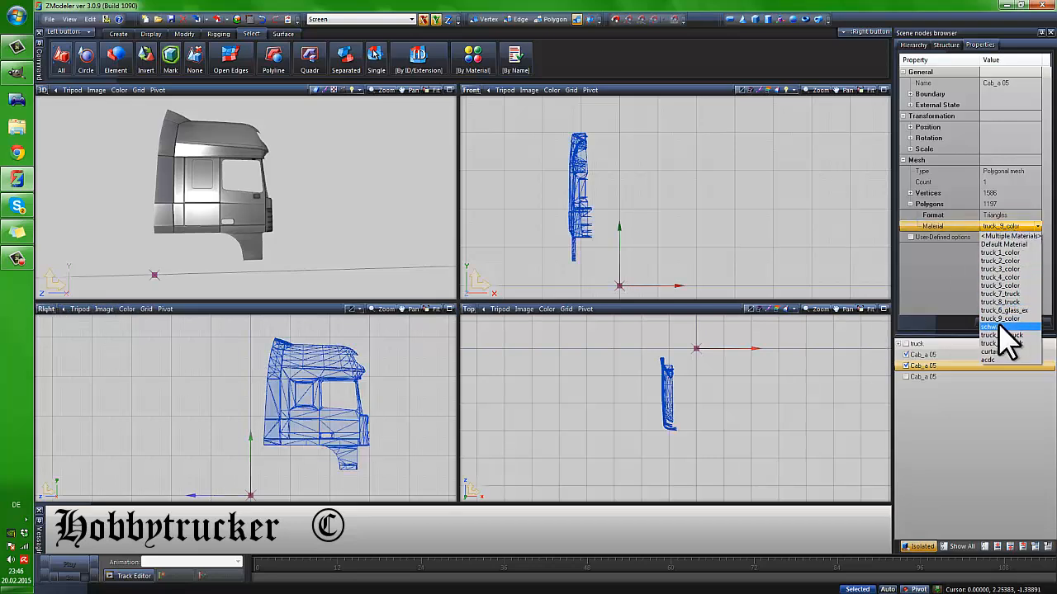
pyautogui.click(988, 361)
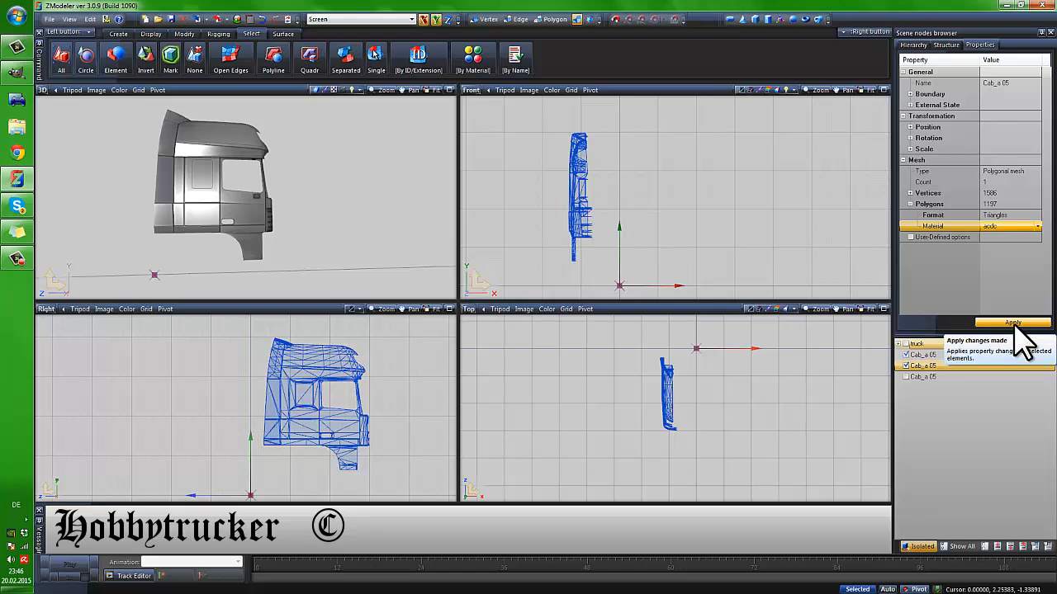
pyautogui.click(1016, 324)
pyautogui.moveTo(236, 212); pyautogui.dragTo(200, 207, button='middle')
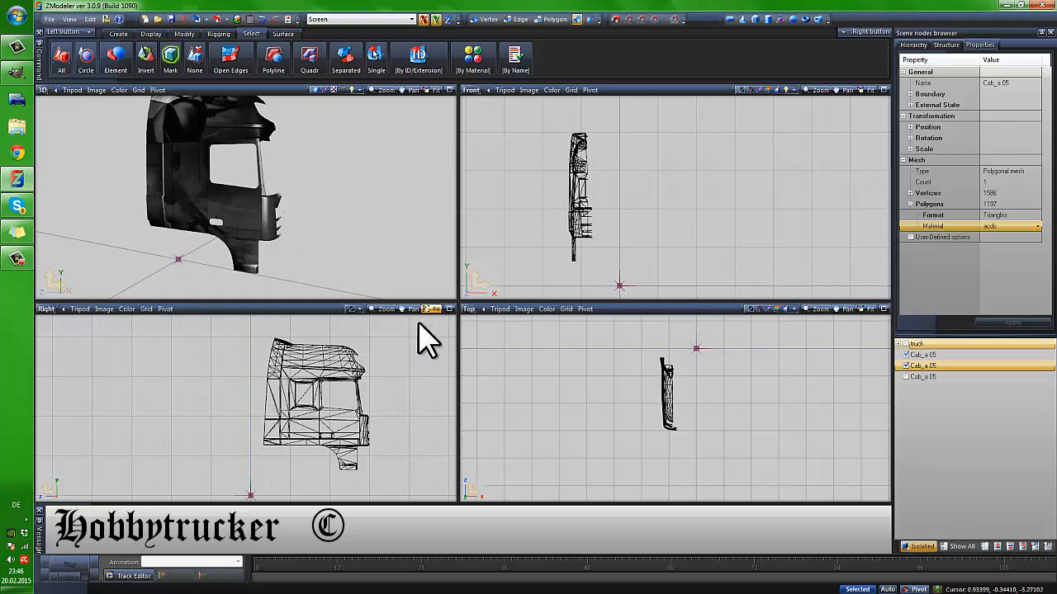
# Switch the Top viewport to the UV Mapper and bring its texture square towards the middle
pyautogui.click(470, 310)
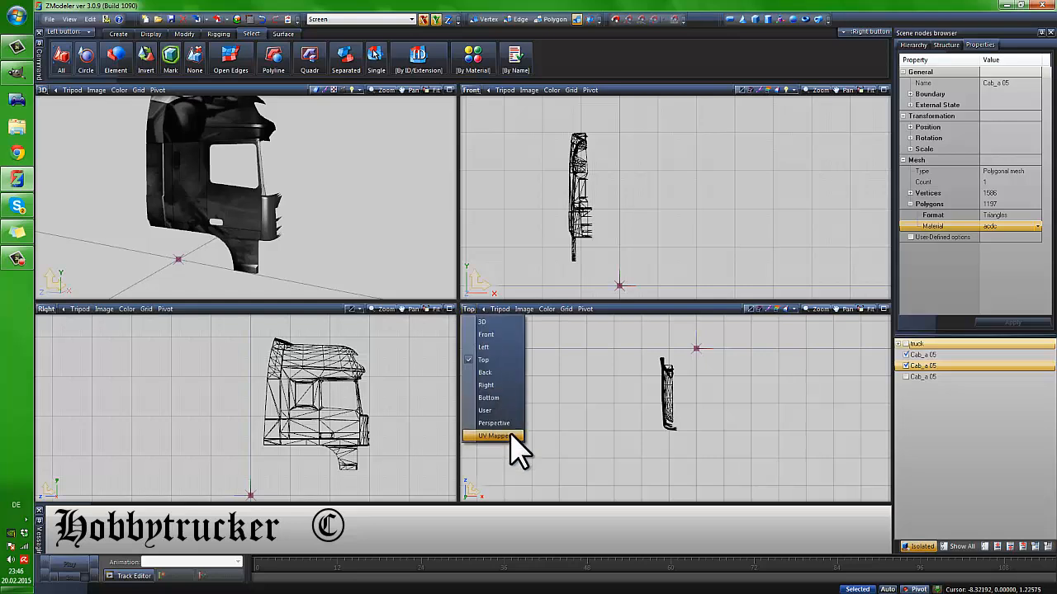
pyautogui.click(512, 434)
pyautogui.click(479, 309)
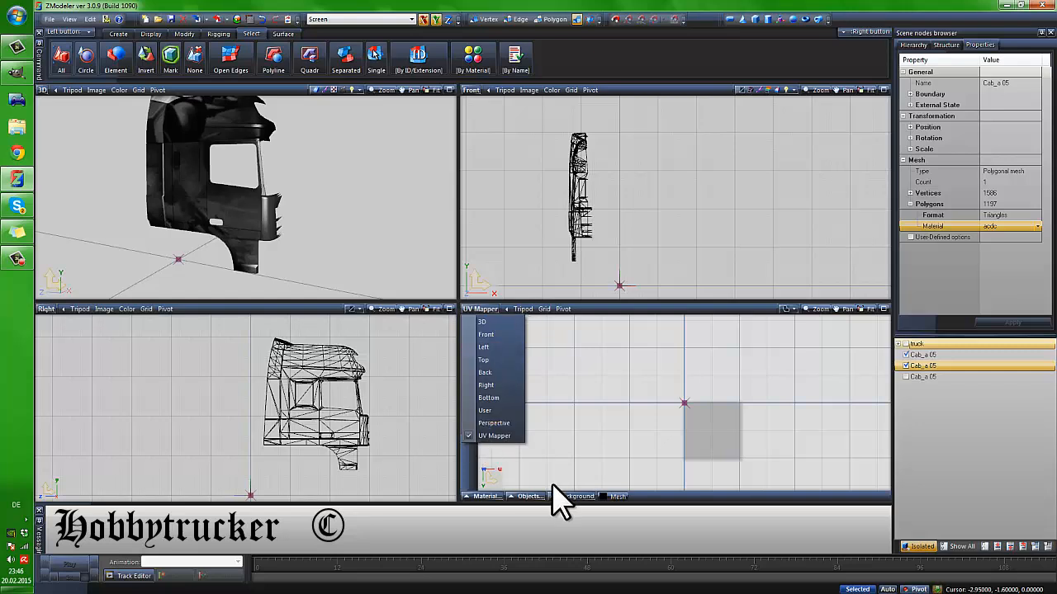
pyautogui.click(581, 459)
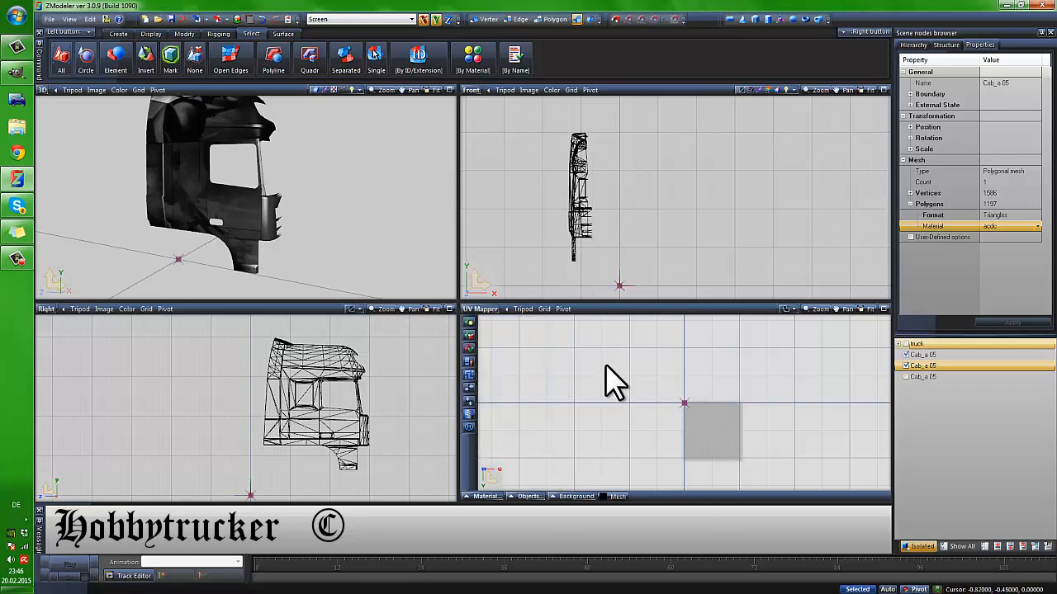
pyautogui.moveTo(677, 413); pyautogui.dragTo(618, 396, button='middle')
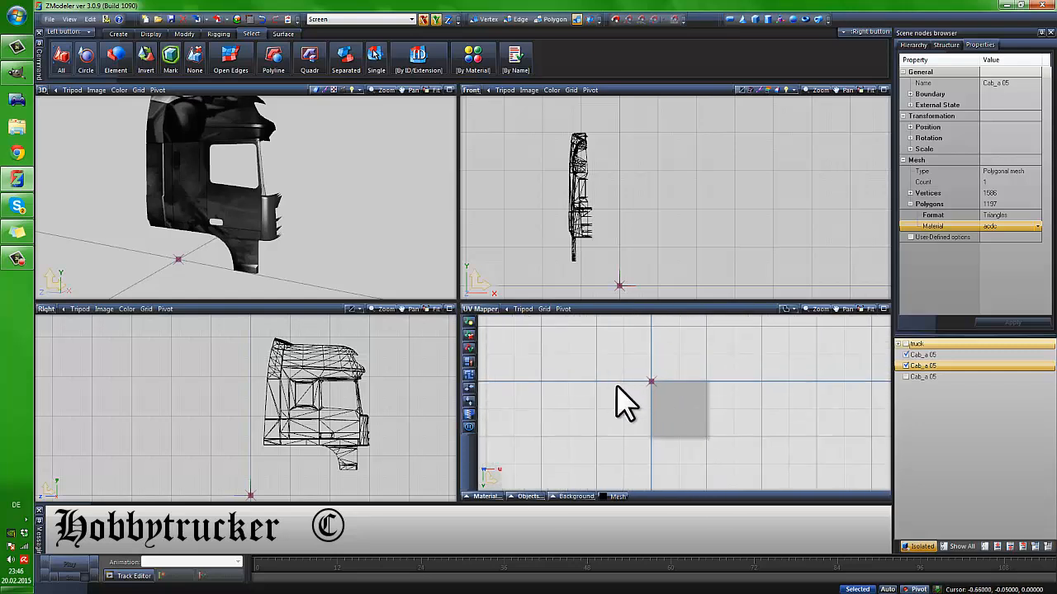
# Open the UV mapping settings for the Cab_a 05 side wall from the Right view
pyautogui.click(304, 409)
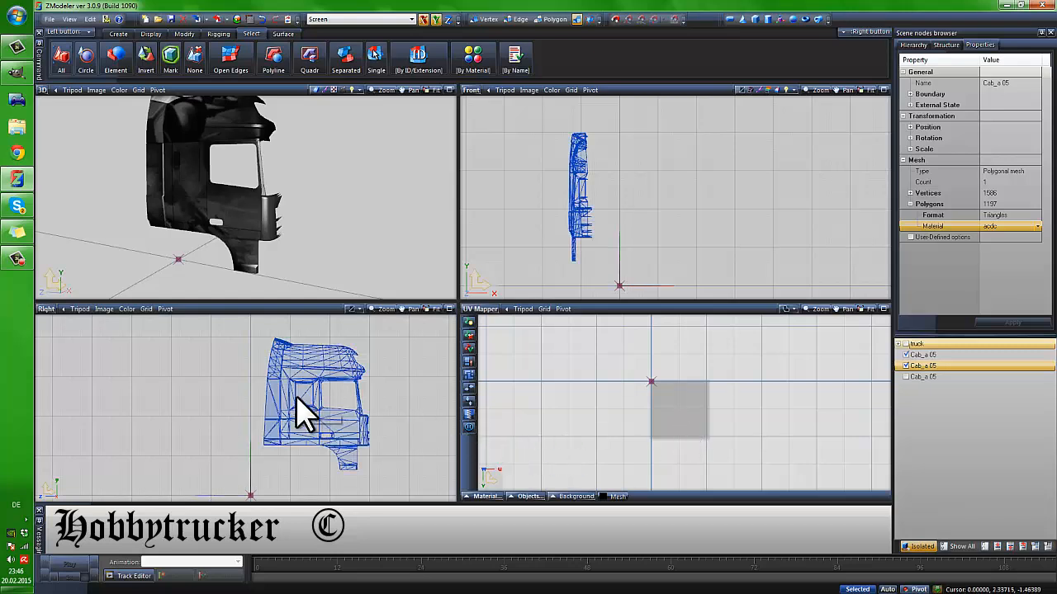
pyautogui.moveTo(295, 405); pyautogui.dragTo(175, 418, button='middle')
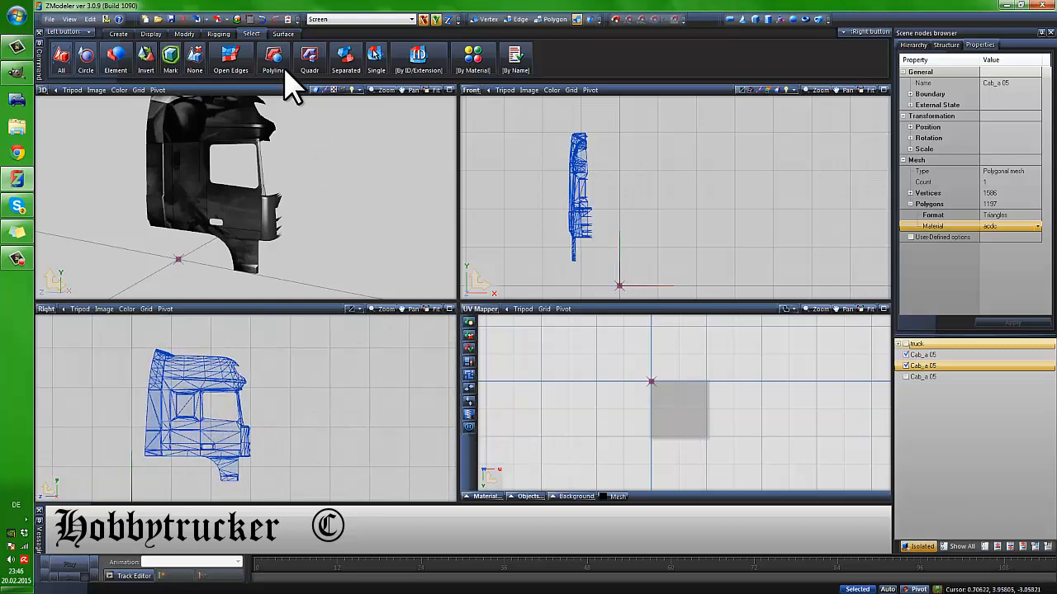
pyautogui.rightClick(170, 402)
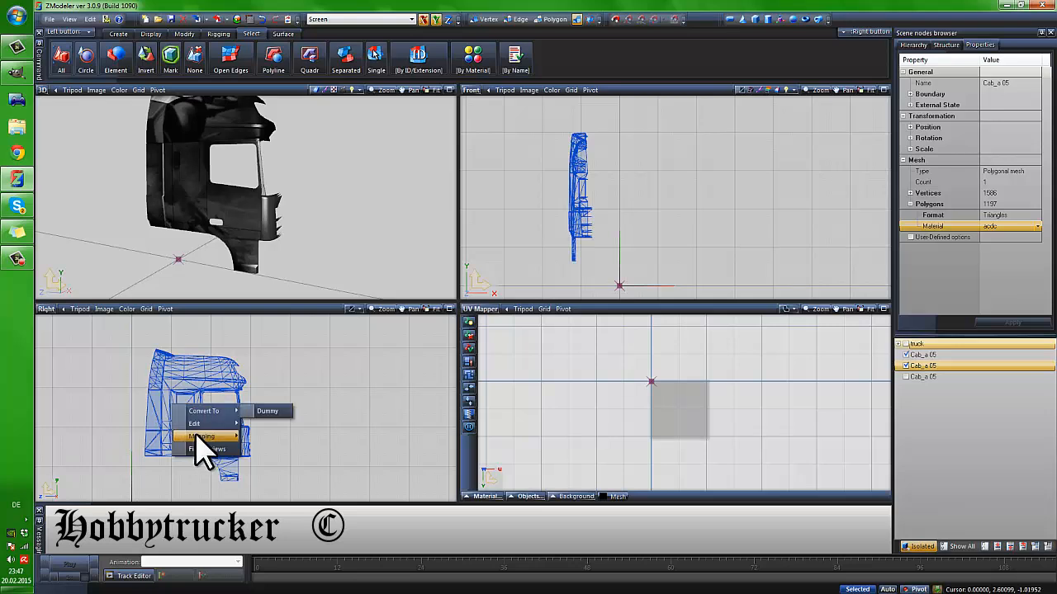
pyautogui.moveTo(198, 435)
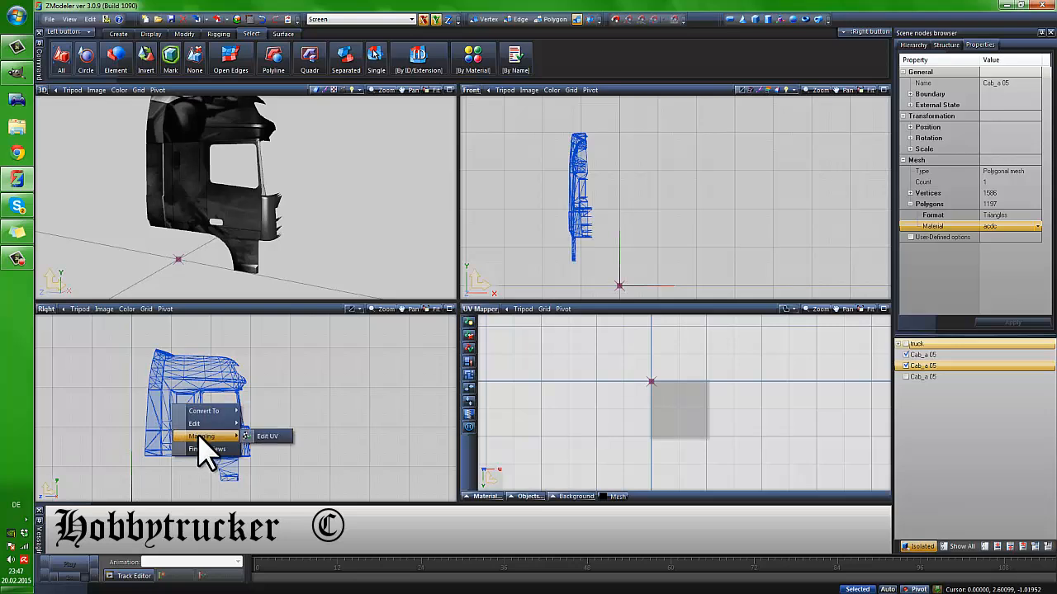
pyautogui.click(263, 436)
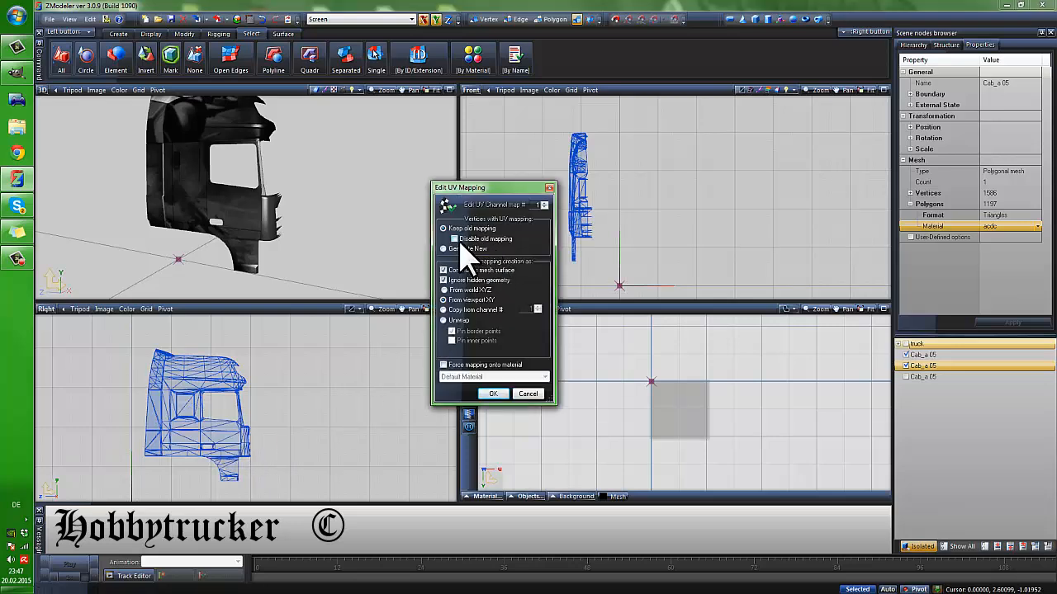
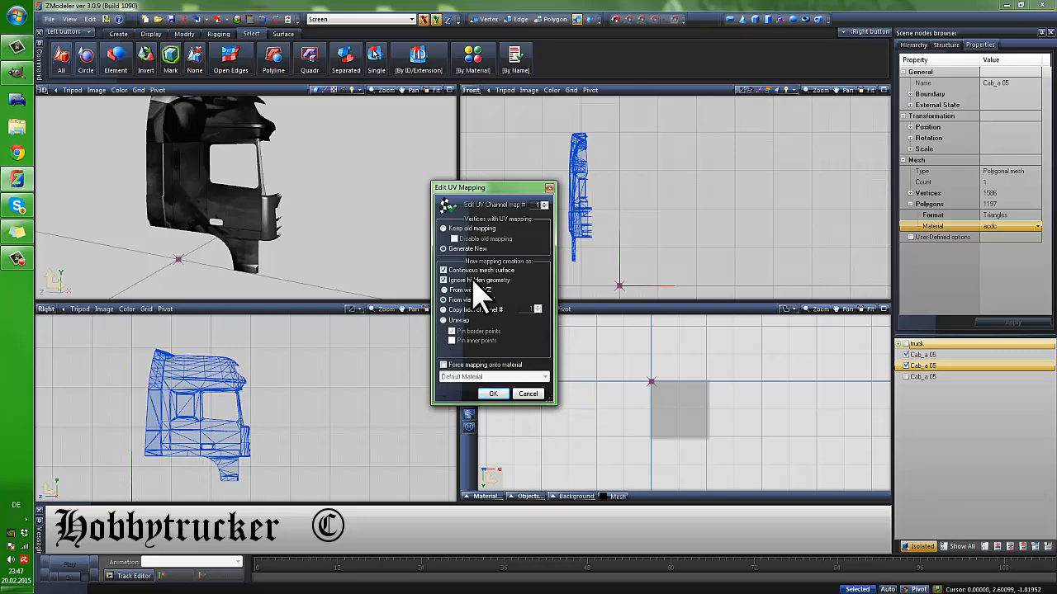
# Generate a new UV mapping from view for the selected cab side and display the acdc.dds texture in the UV Mapper
pyautogui.click(498, 394)
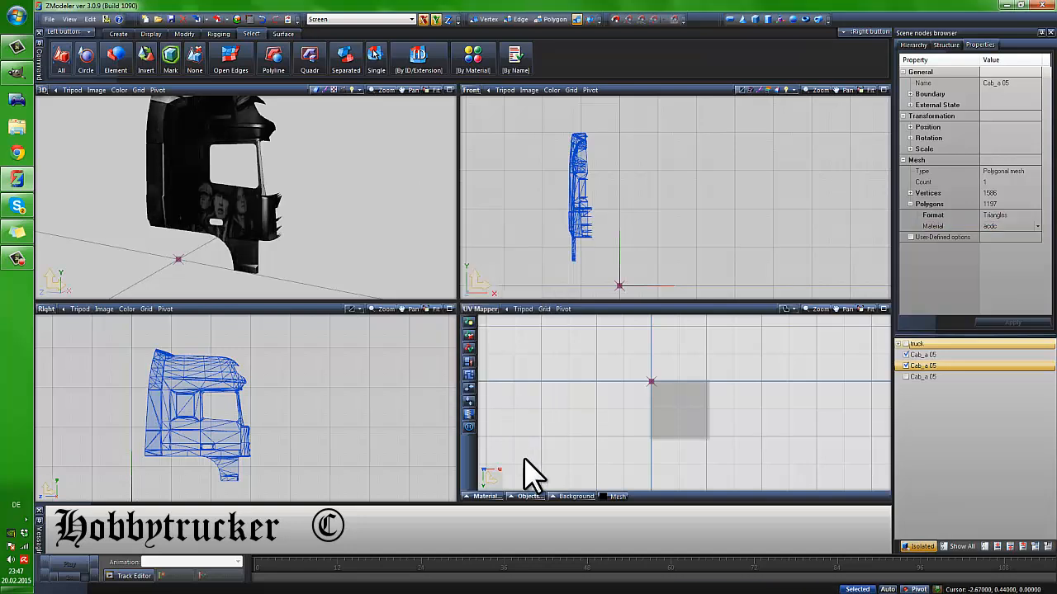
pyautogui.click(485, 497)
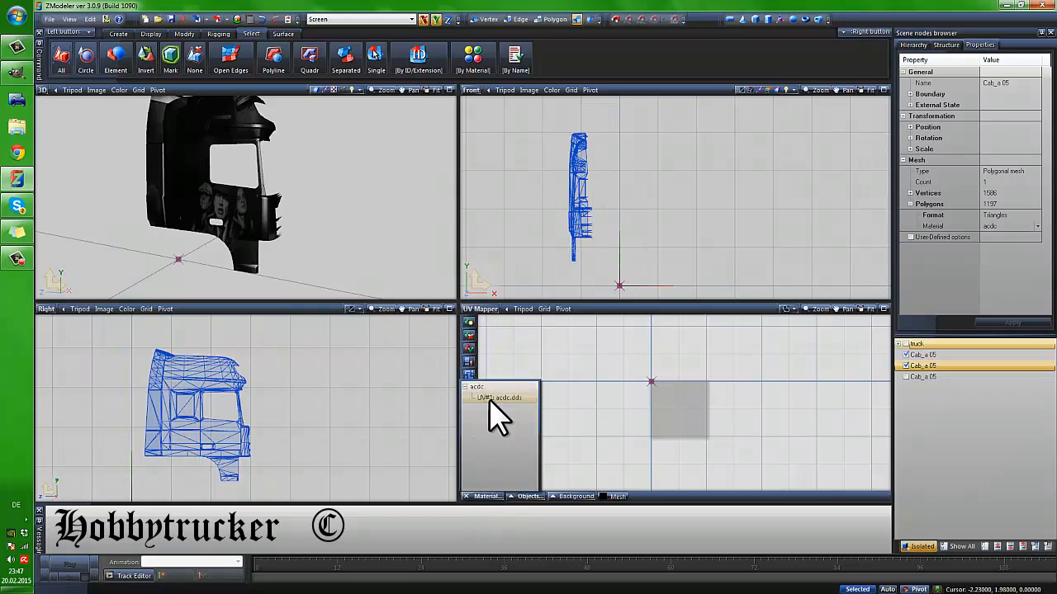
pyautogui.click(495, 398)
pyautogui.scroll(3, 716, 443)
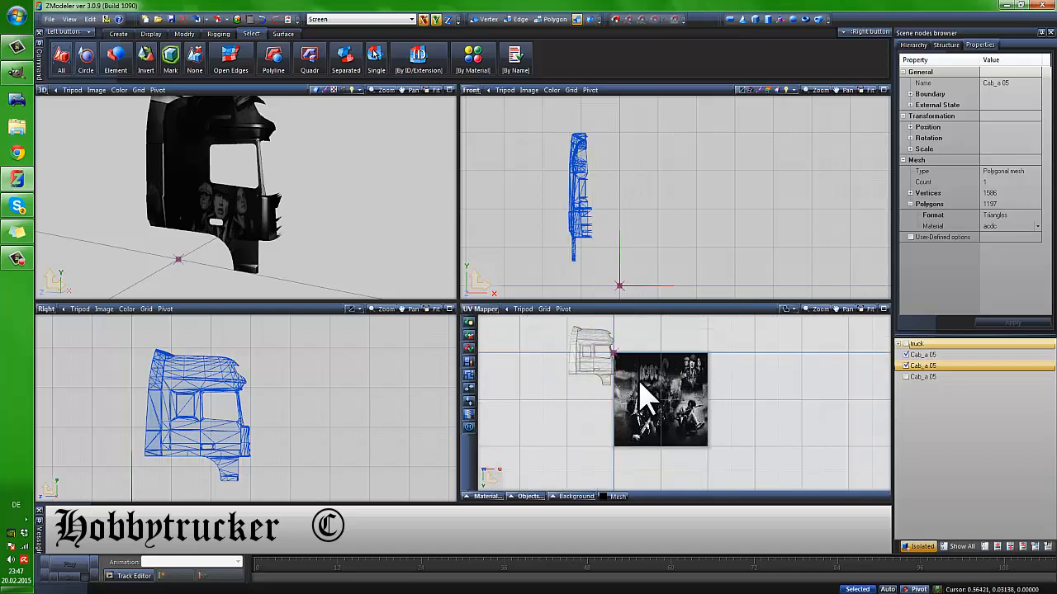
pyautogui.scroll(2, 660, 388)
pyautogui.scroll(-1, 634, 363)
pyautogui.scroll(3, 649, 385)
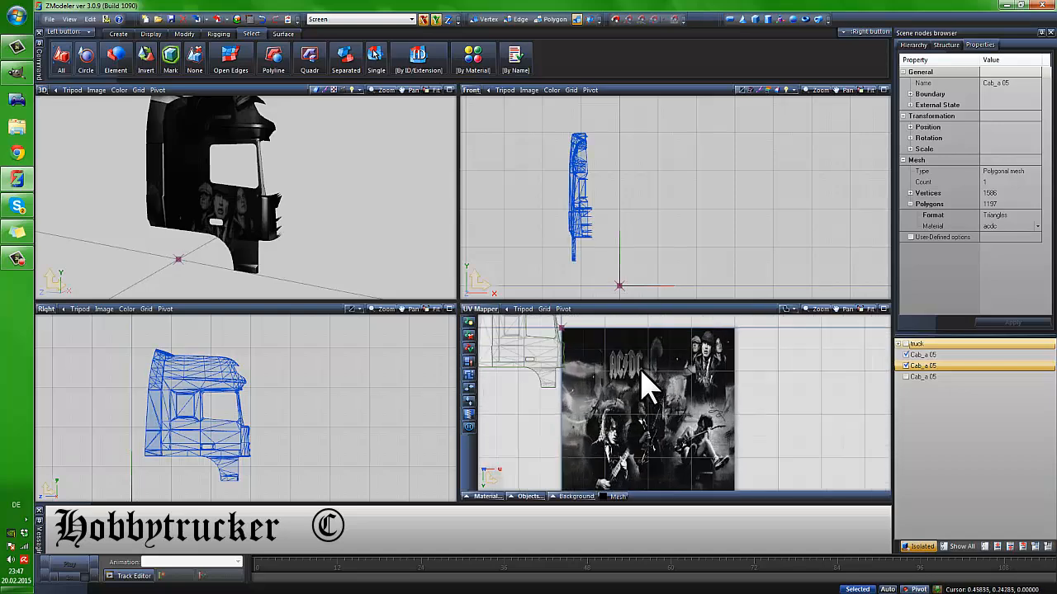
pyautogui.moveTo(625, 378); pyautogui.dragTo(658, 404, button='middle')
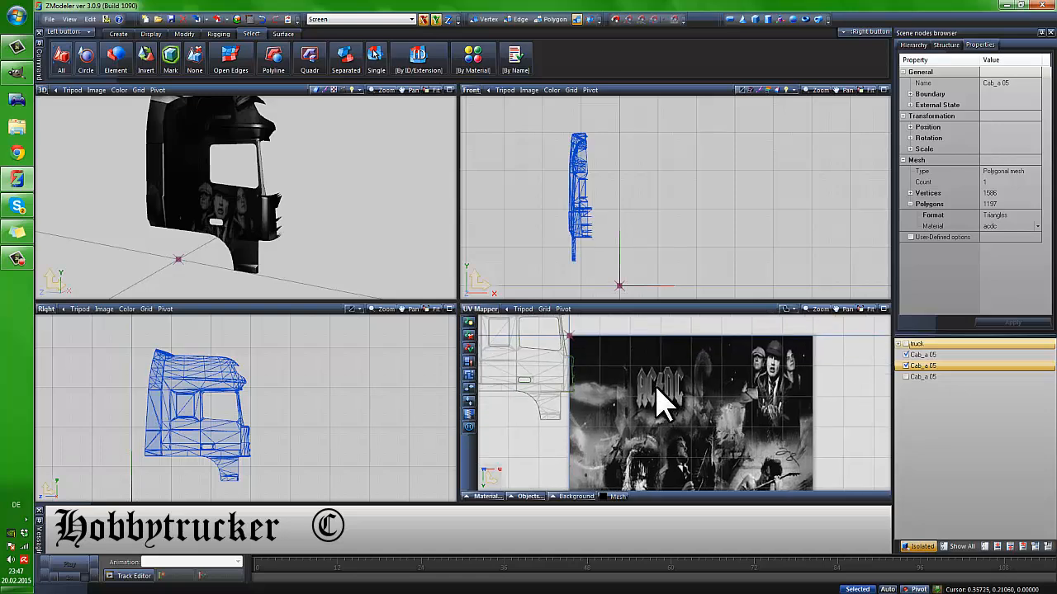
# Select the cab side's entire UV mesh in the UV Mapper with the Quadr selection tool
pyautogui.click(310, 57)
pyautogui.scroll(-2, 710, 454)
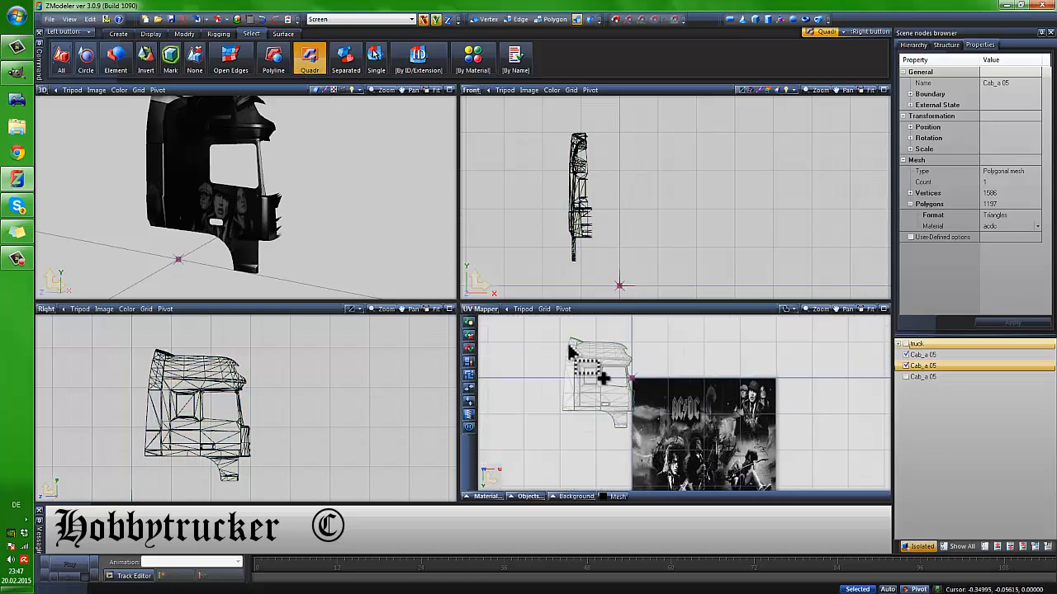
pyautogui.moveTo(544, 331); pyautogui.dragTo(634, 424)
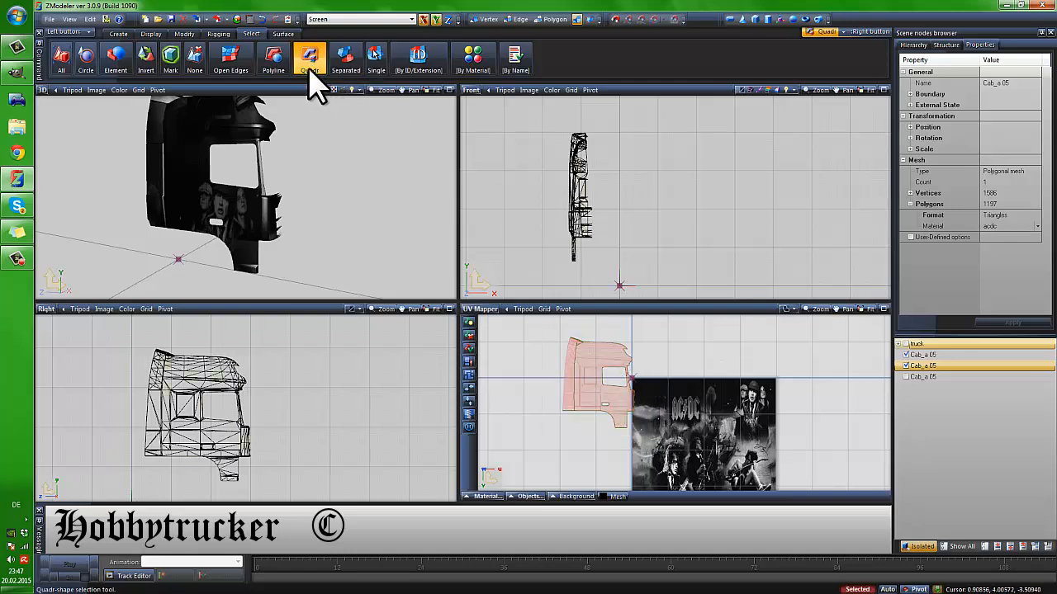
# Move the selected UV mesh from beside the texture onto the left-centre part of the band picture
pyautogui.click(185, 34)
pyautogui.click(241, 65)
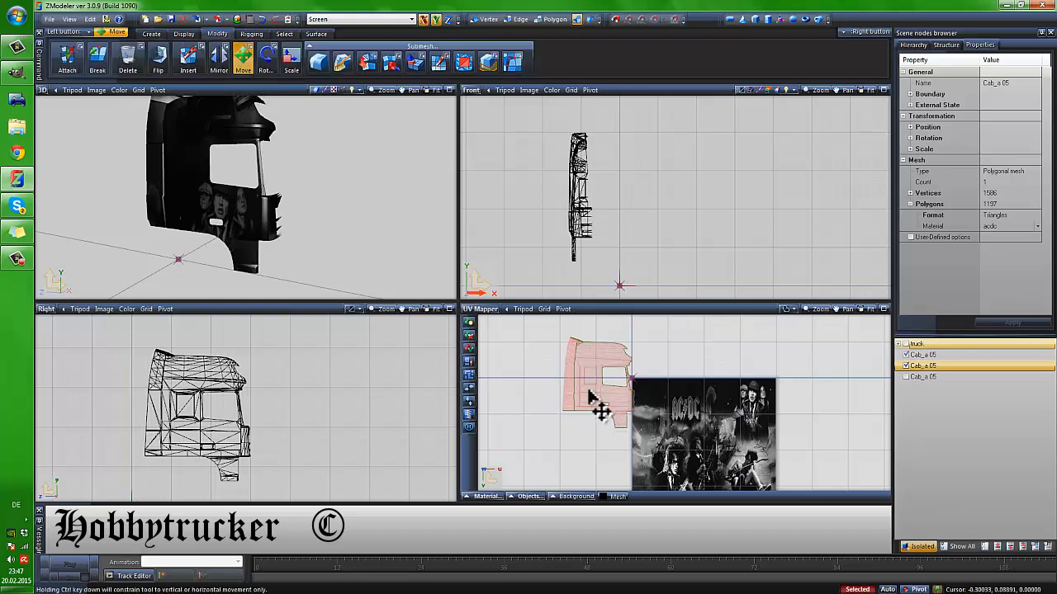
pyautogui.scroll(-5, 582, 392)
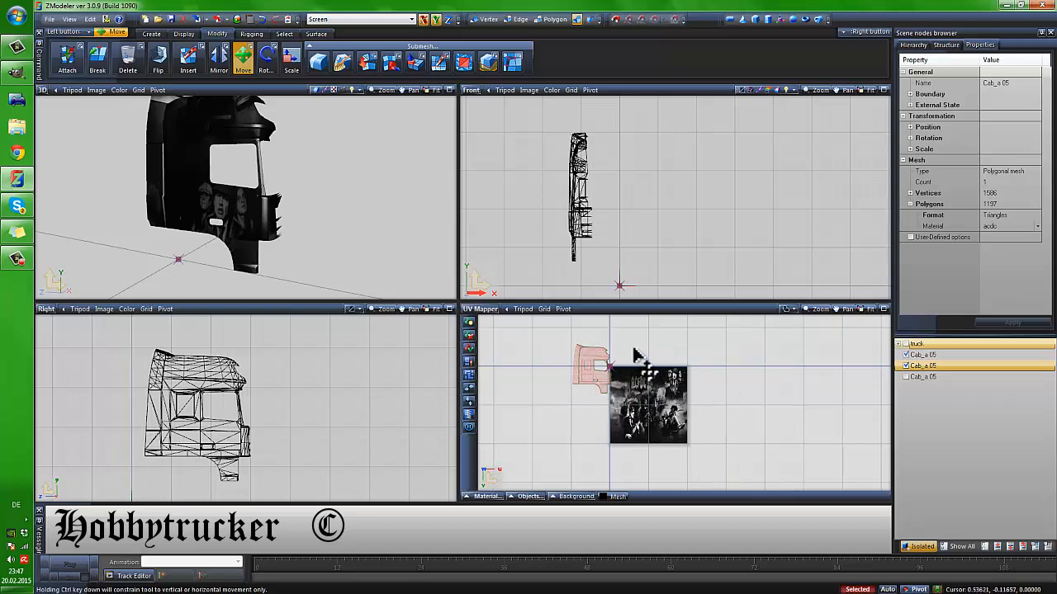
pyautogui.moveTo(305, 202); pyautogui.dragTo(313, 173, button='middle')
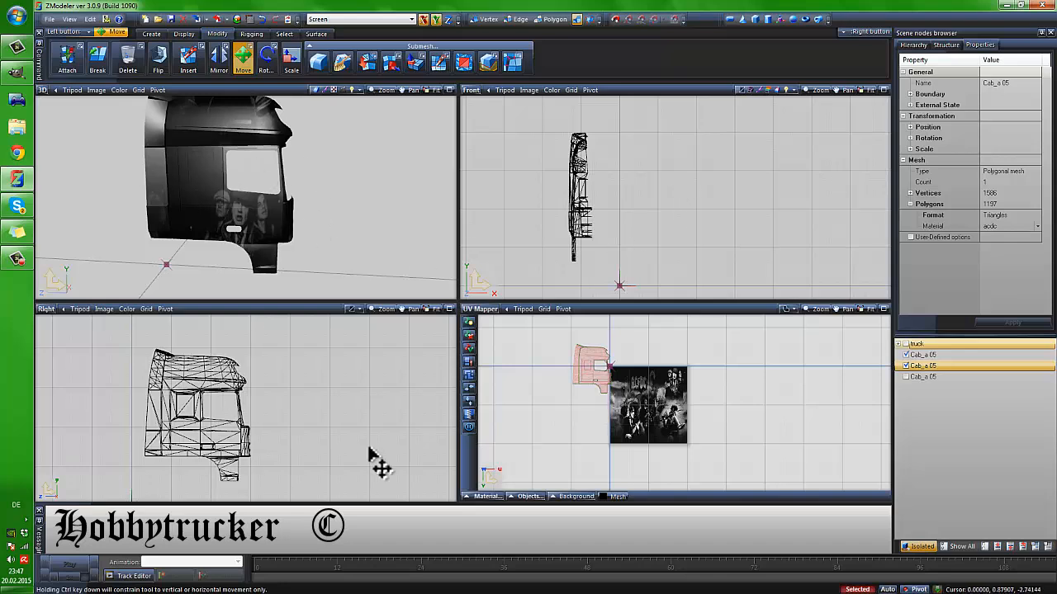
pyautogui.moveTo(602, 376); pyautogui.dragTo(653, 380)
pyautogui.moveTo(360, 257); pyautogui.dragTo(305, 210, button='middle')
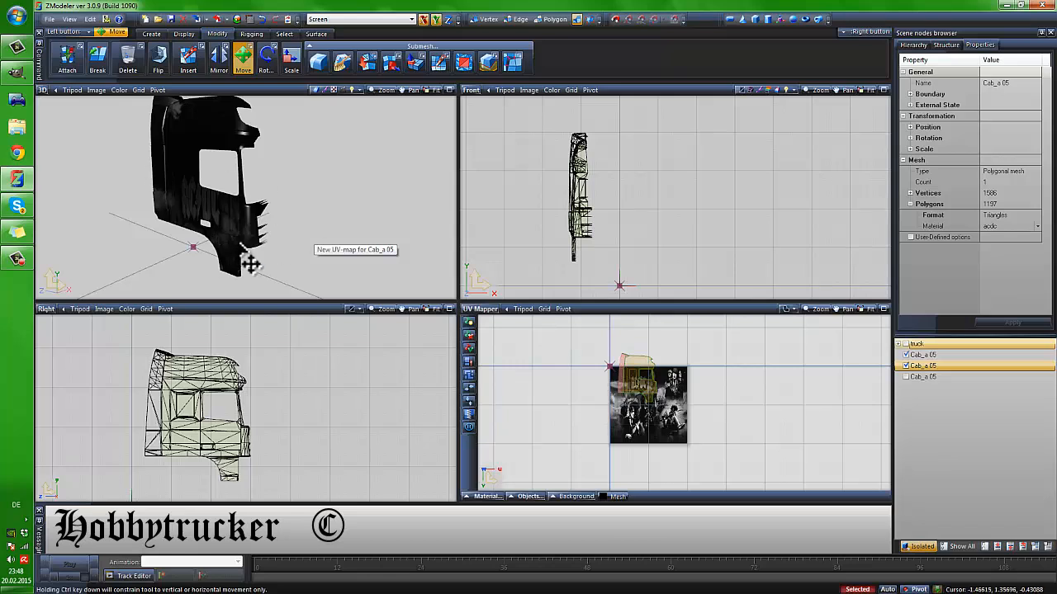
pyautogui.moveTo(227, 223); pyautogui.dragTo(186, 151, button='middle')
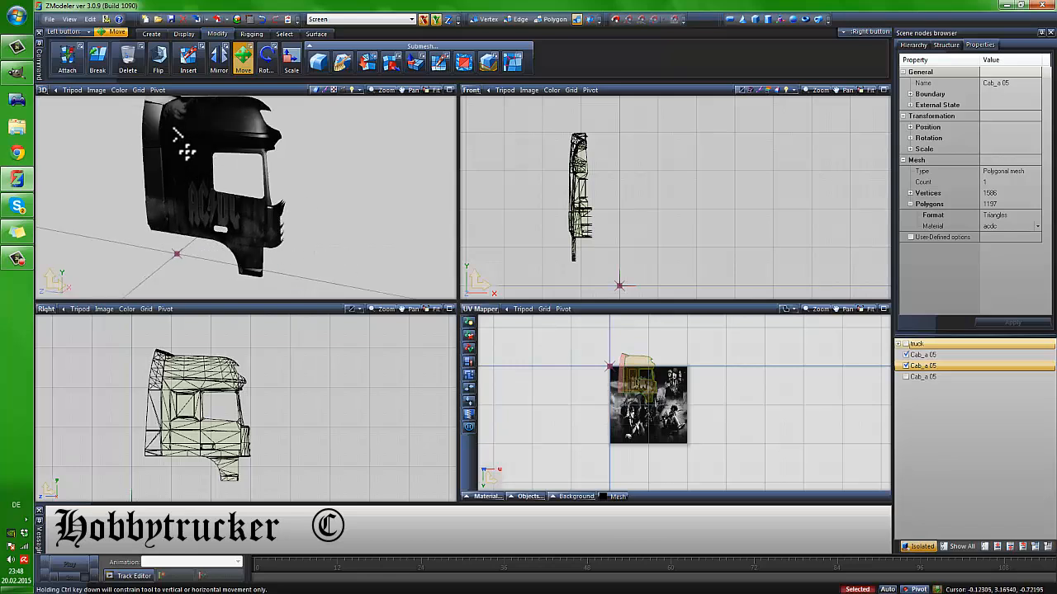
pyautogui.moveTo(644, 379); pyautogui.dragTo(621, 419)
# Try to rotate the cab side's UV mesh on the texture
pyautogui.click(269, 59)
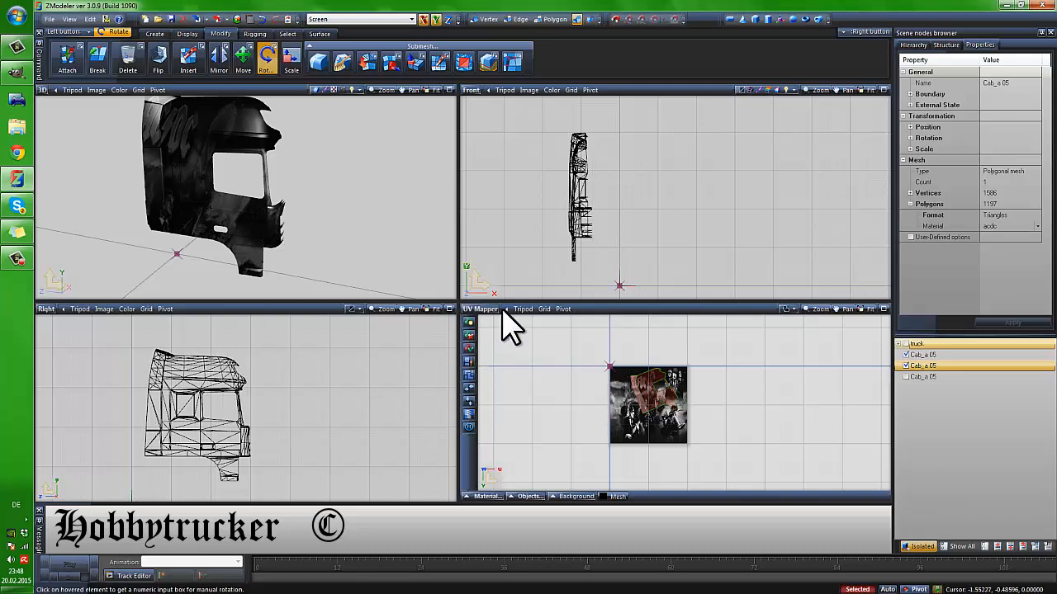
pyautogui.click(269, 66)
pyautogui.moveTo(277, 196); pyautogui.dragTo(295, 193, button='middle')
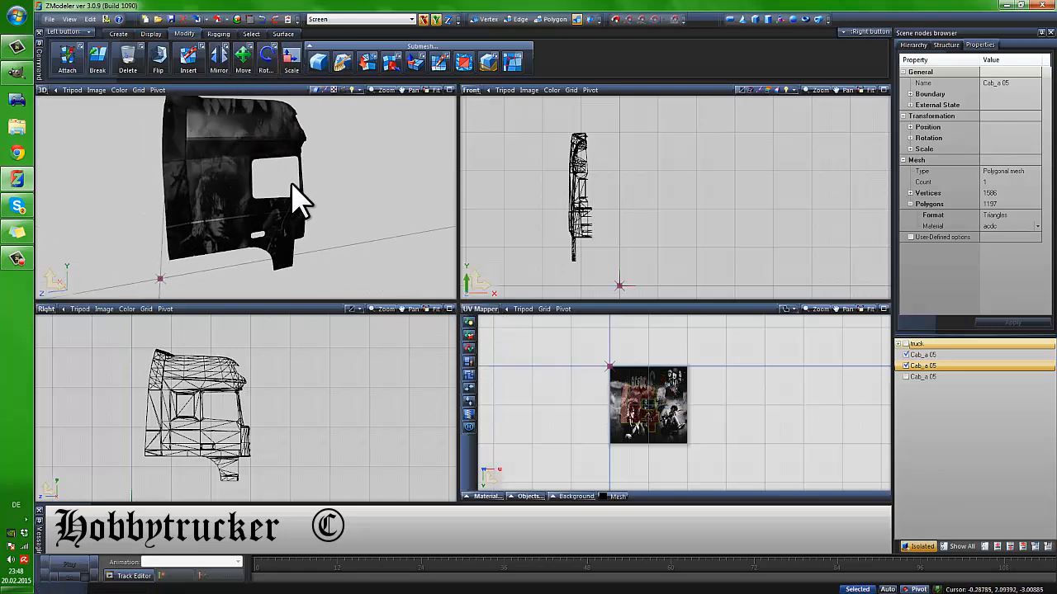
# Turn off isolated display and make the remaining hidden Cab_a 05 part visible to see the whole cab
pyautogui.click(291, 62)
pyautogui.moveTo(295, 204); pyautogui.dragTo(271, 202, button='middle')
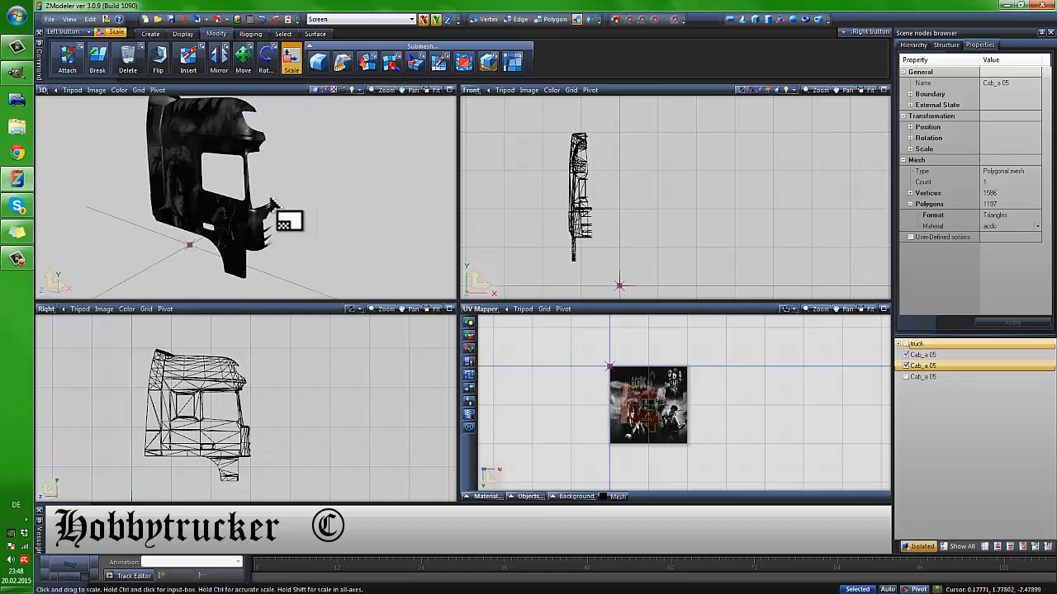
pyautogui.moveTo(196, 161); pyautogui.dragTo(198, 158, button='middle')
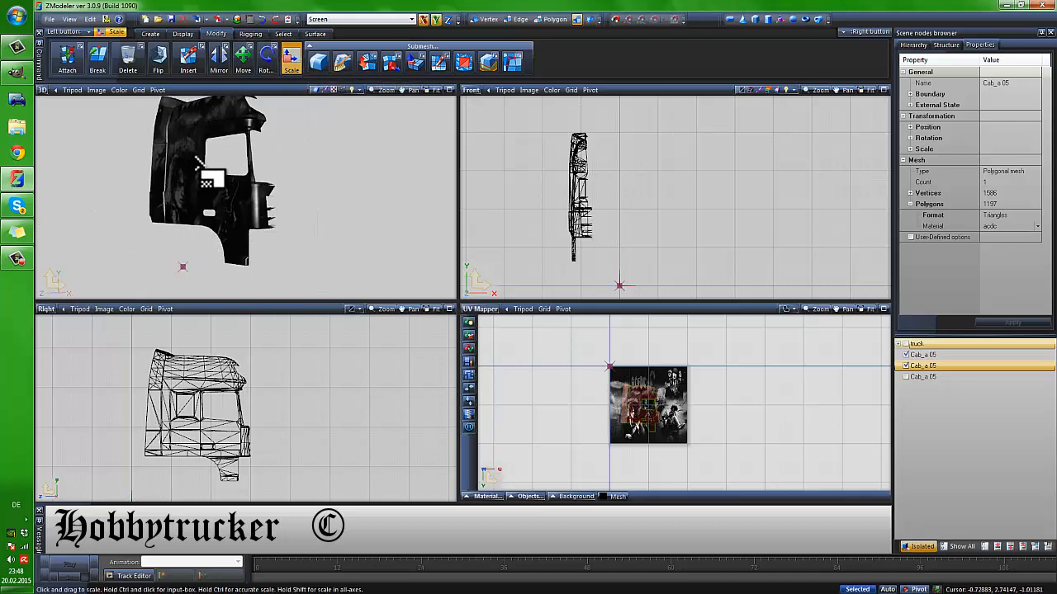
pyautogui.click(919, 546)
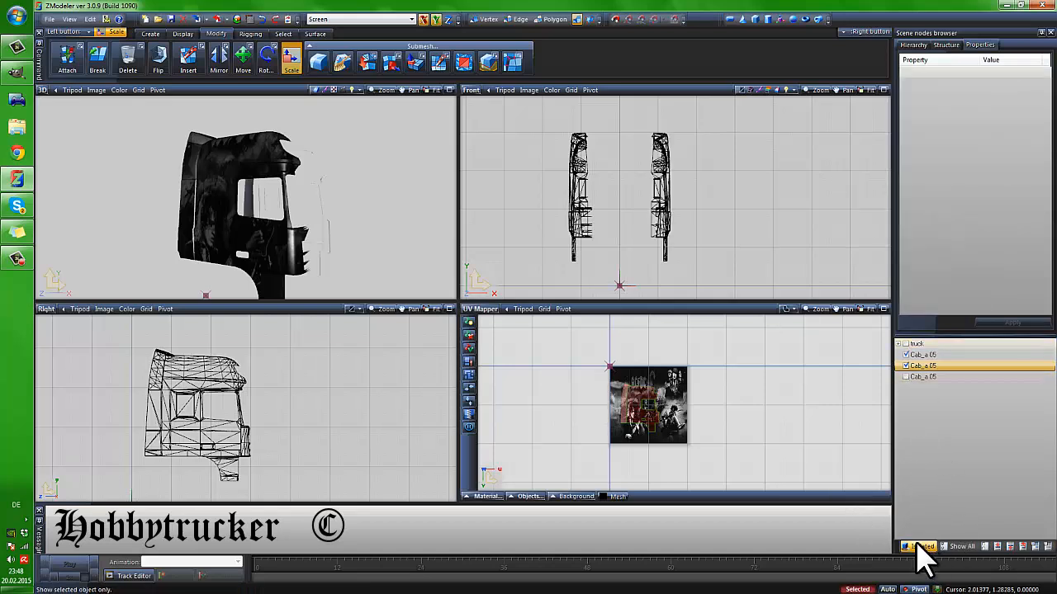
pyautogui.click(906, 376)
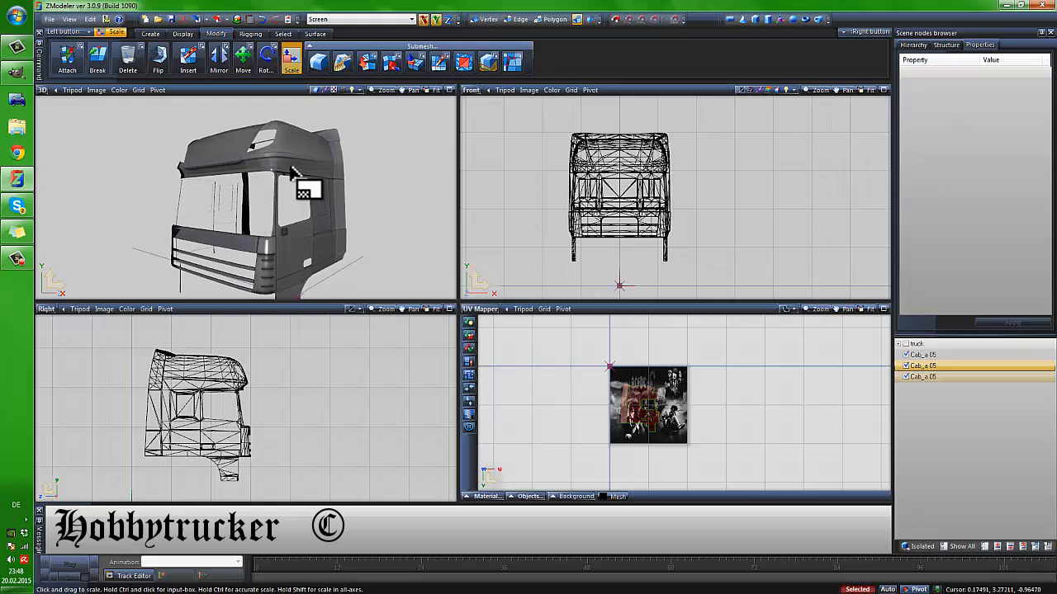
# Move the cab side's UV mesh to the centre of the texture and check the picture on the full cab
pyautogui.click(243, 58)
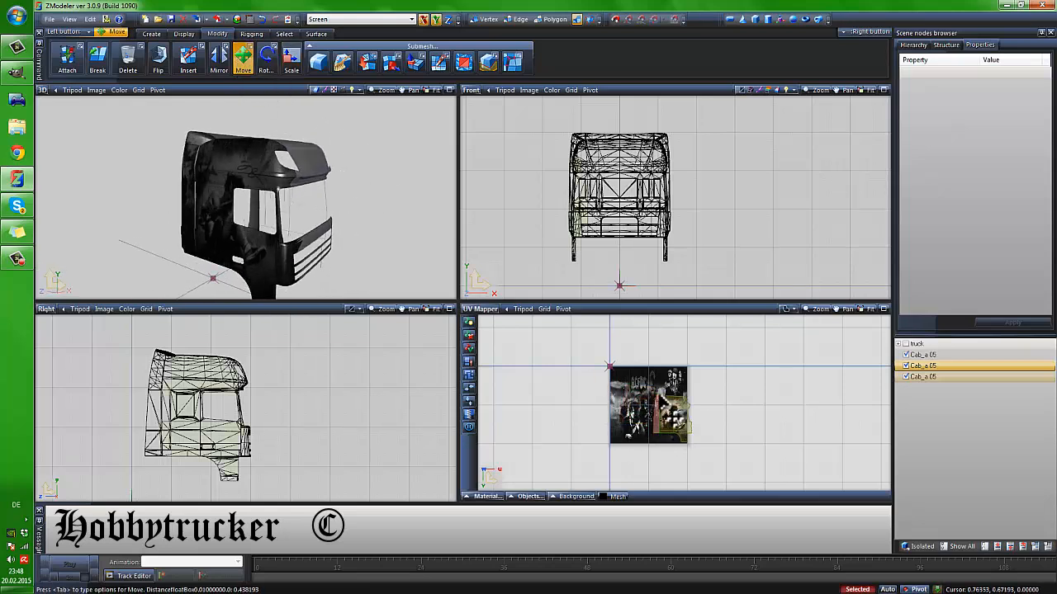
pyautogui.moveTo(218, 185); pyautogui.dragTo(282, 185, button='middle')
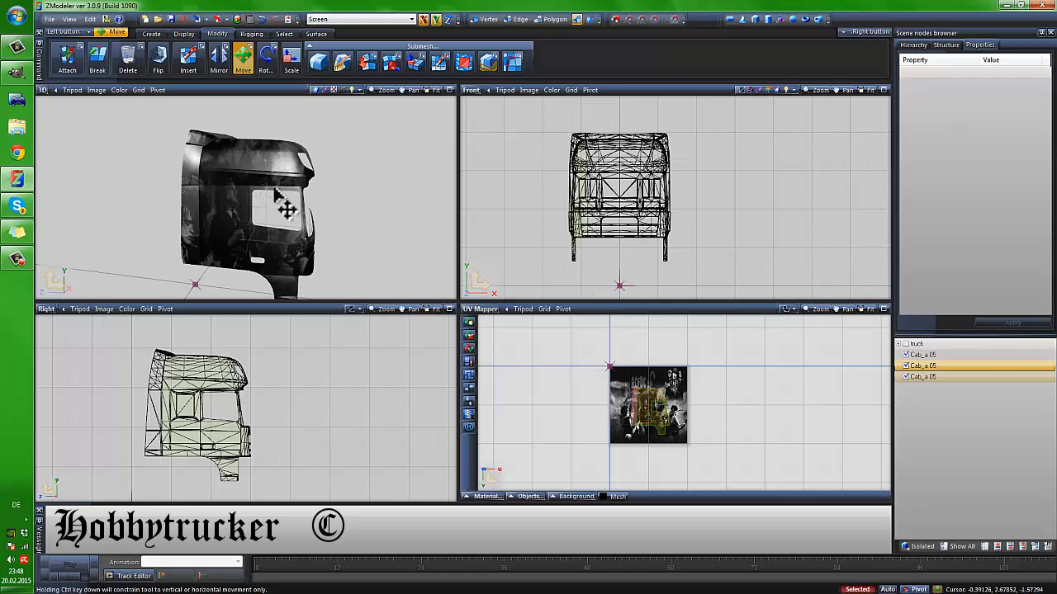
pyautogui.moveTo(242, 233)
pyautogui.mouseDown(button='middle')
pyautogui.moveTo(225, 236)
pyautogui.moveTo(247, 235)
pyautogui.mouseUp(button='middle')
pyautogui.moveTo(302, 170); pyautogui.dragTo(297, 191, button='middle')
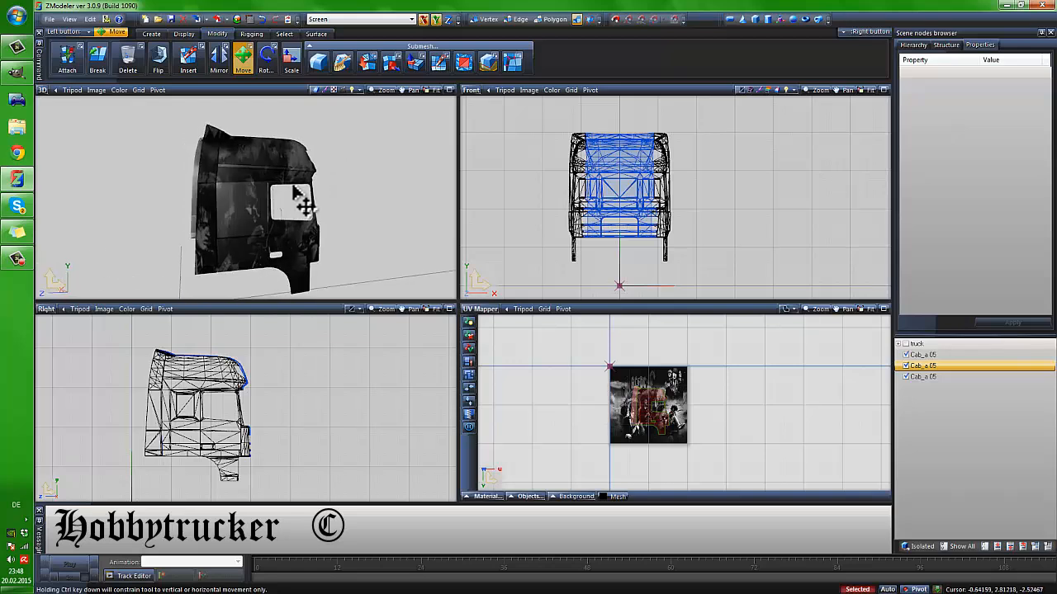
# Hide the first and third Cab_a 05 parts so only the textured cab side stays visible
pyautogui.click(908, 355)
pyautogui.click(906, 355)
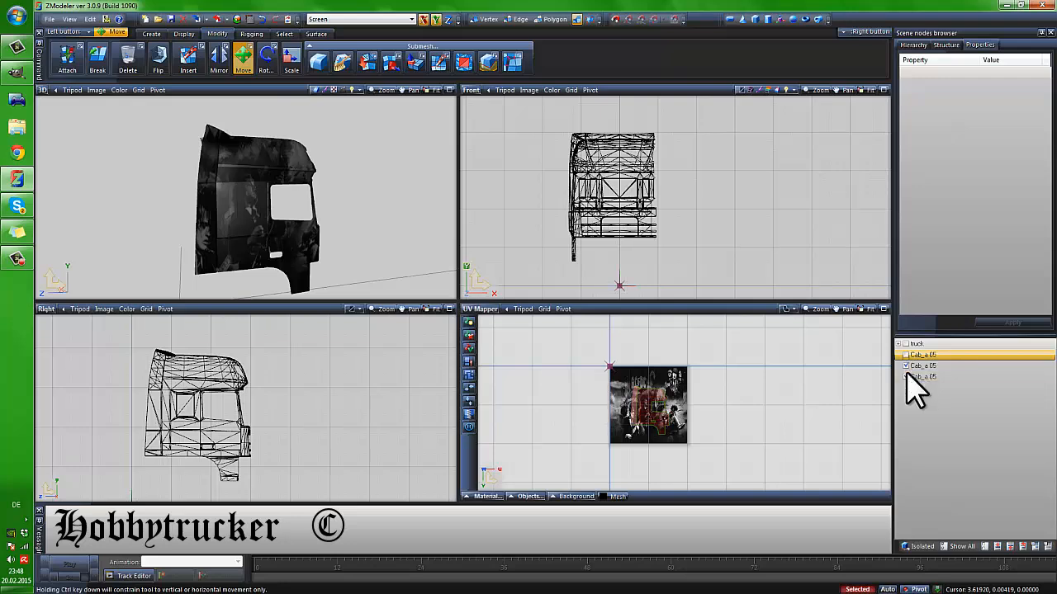
pyautogui.click(906, 377)
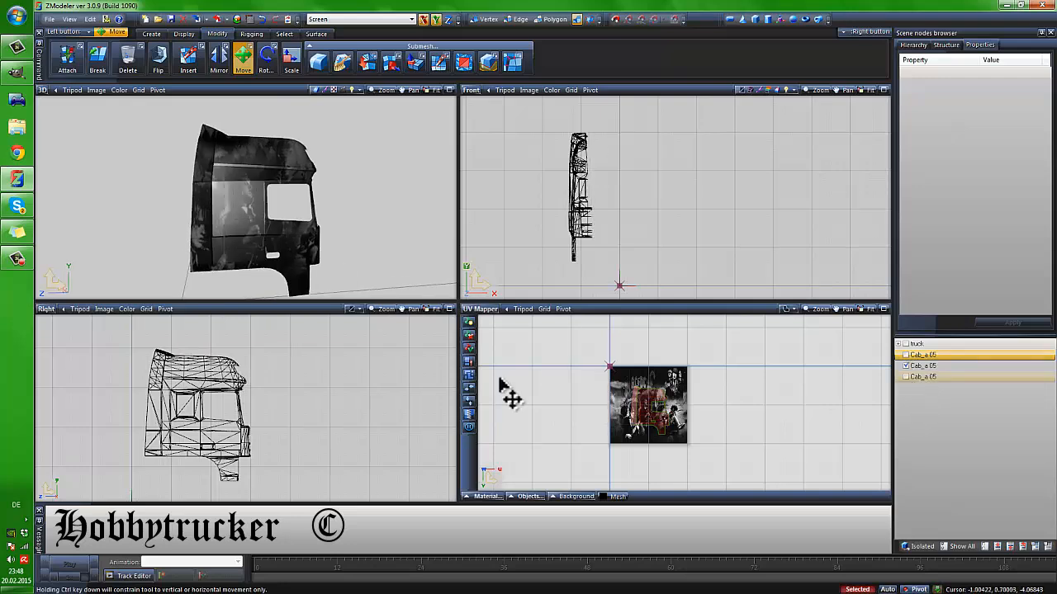
# Move the cab side's UV mesh over the seated guitarist in the lower right of the texture
pyautogui.moveTo(257, 242); pyautogui.dragTo(285, 248, button='middle')
pyautogui.scroll(3, 254, 236)
pyautogui.scroll(3, 653, 426)
pyautogui.scroll(1, 654, 429)
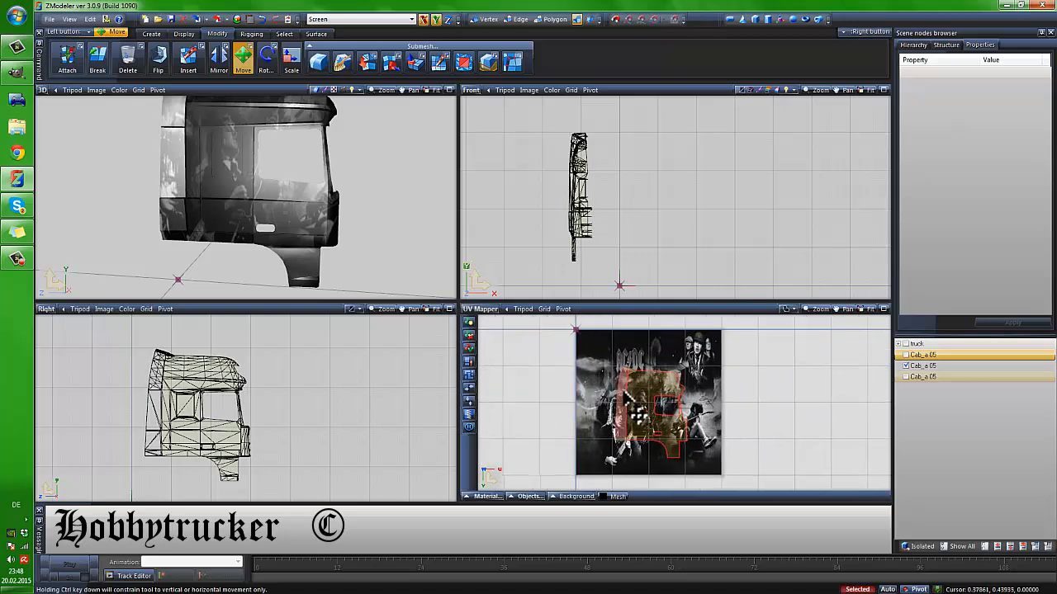
pyautogui.moveTo(654, 436); pyautogui.dragTo(677, 440)
pyautogui.moveTo(273, 153); pyautogui.dragTo(269, 165, button='middle')
# Restrict scaling to the horizontal axis and scale the cab side's UV mesh narrower on the texture
pyautogui.click(291, 58)
pyautogui.click(434, 23)
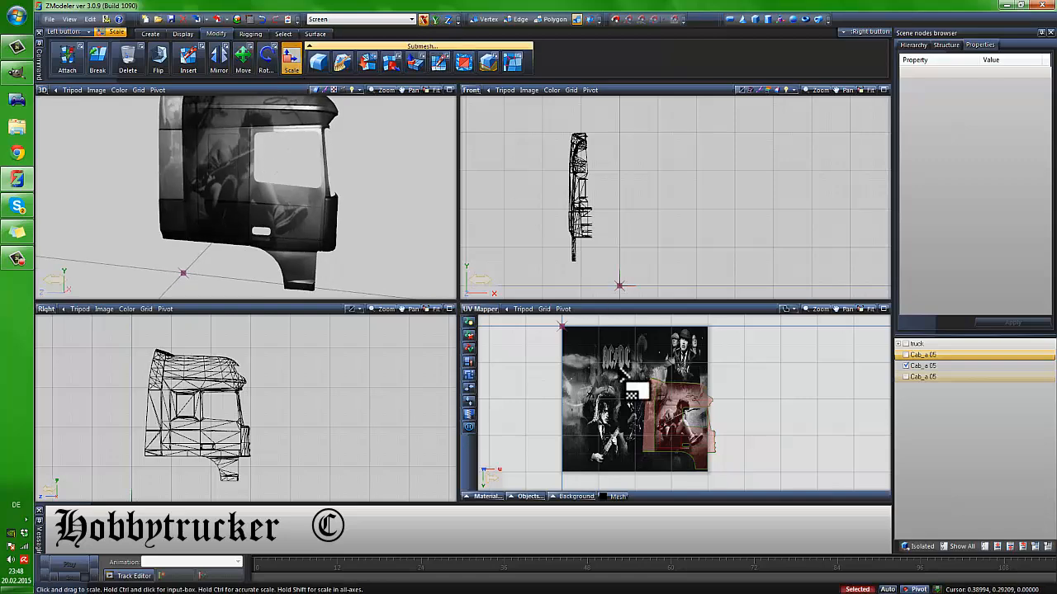
pyautogui.moveTo(660, 421); pyautogui.dragTo(660, 360, button='middle')
pyautogui.scroll(3, 663, 360)
pyautogui.scroll(2, 640, 388)
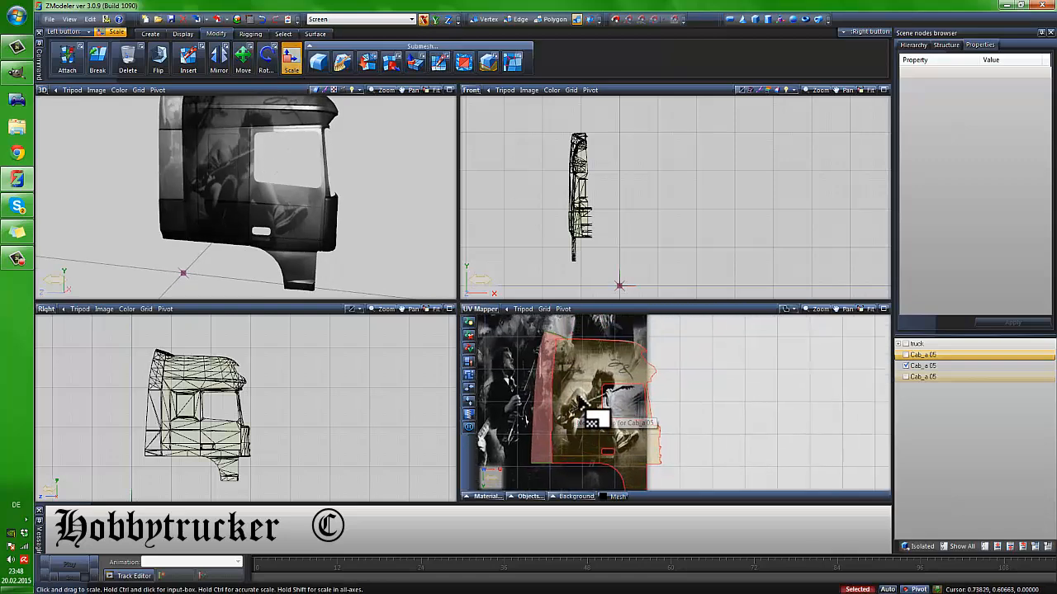
pyautogui.keyDown('ctrl'); pyautogui.click(588, 413); pyautogui.keyUp('ctrl')
pyautogui.click(612, 430)
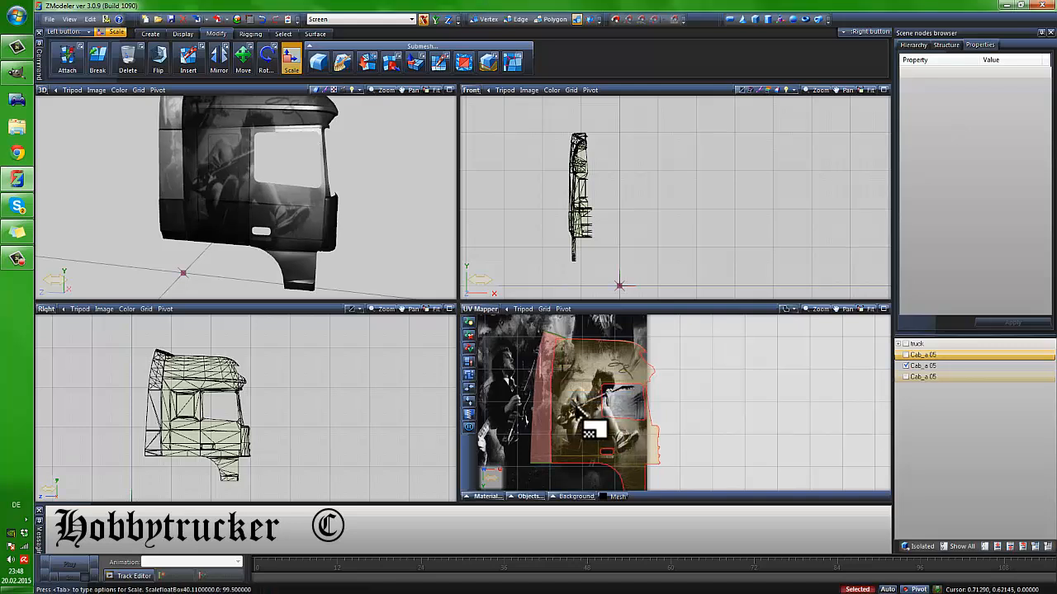
pyautogui.moveTo(580, 412); pyautogui.dragTo(606, 455)
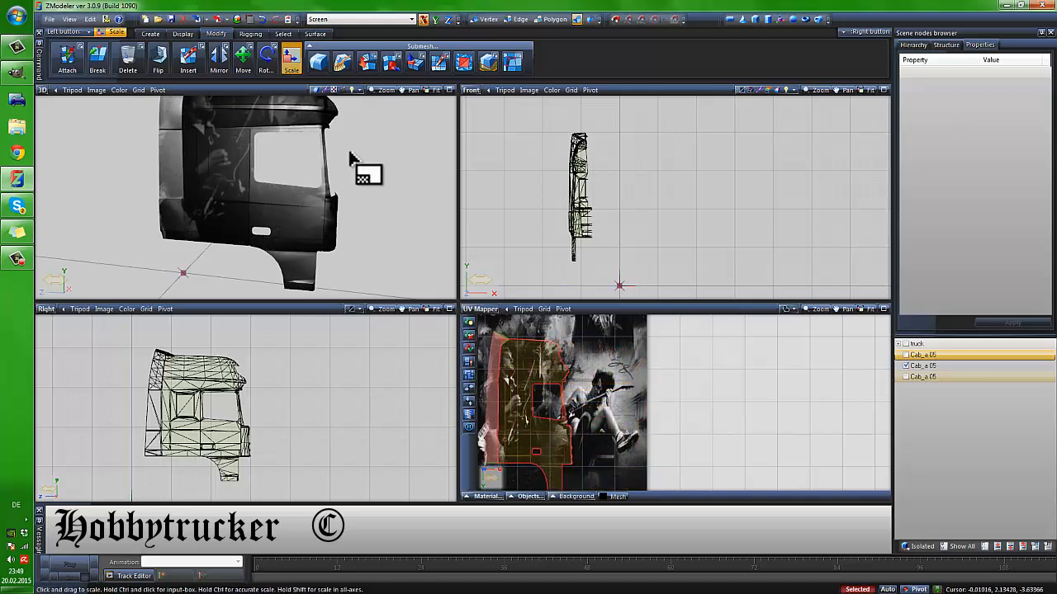
# Move the narrowed UV mesh to fit over the standing guitarist in the middle of the texture and inspect the cab side
pyautogui.click(242, 56)
pyautogui.moveTo(231, 153); pyautogui.dragTo(242, 156, button='middle')
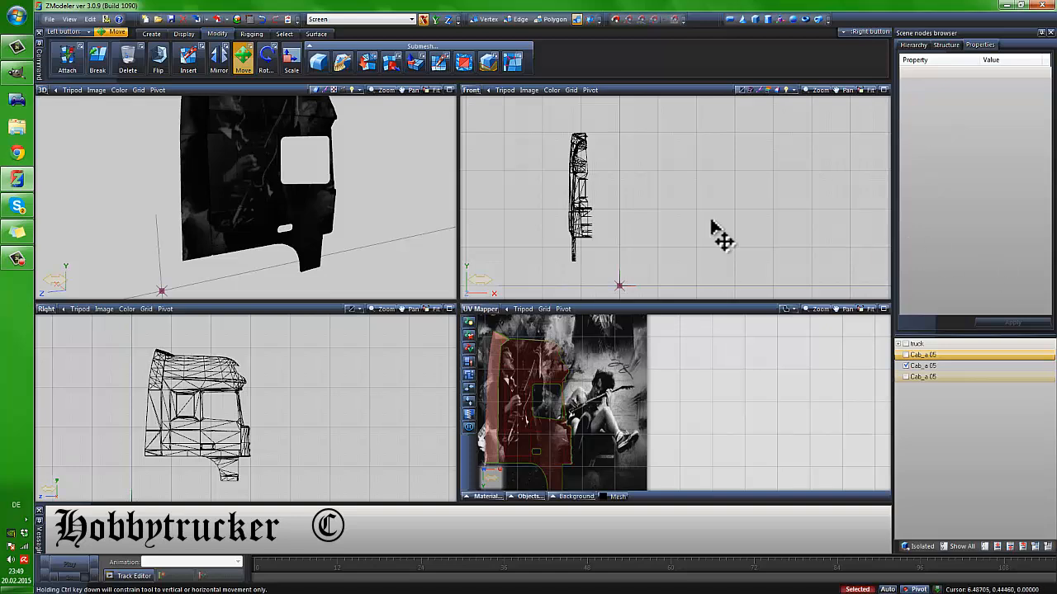
pyautogui.moveTo(343, 242); pyautogui.dragTo(370, 297, button='middle')
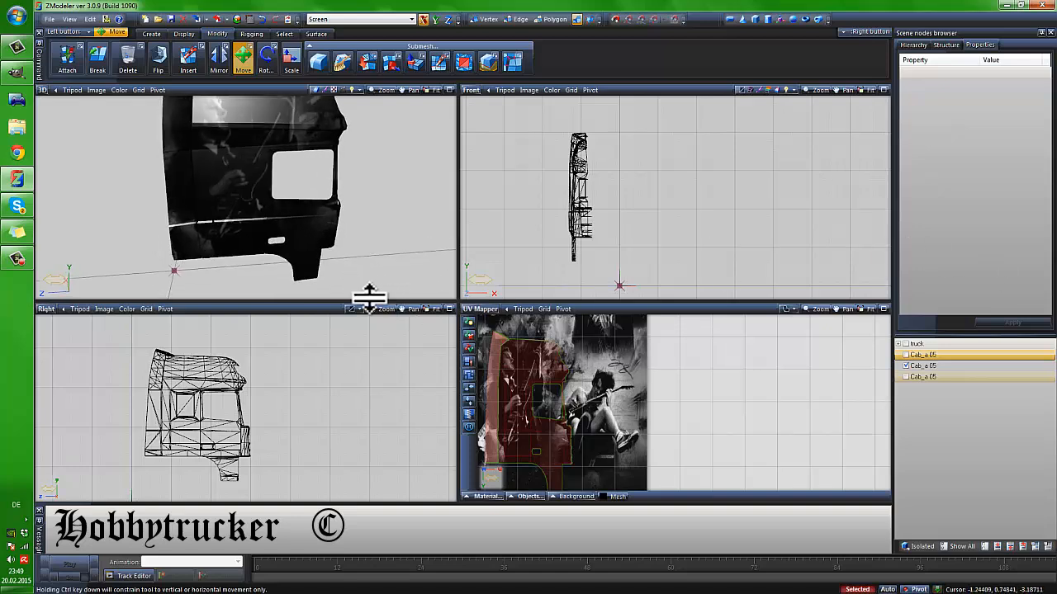
pyautogui.moveTo(532, 440)
pyautogui.mouseDown()
pyautogui.moveTo(618, 449)
pyautogui.moveTo(596, 430)
pyautogui.moveTo(524, 428)
pyautogui.mouseUp()
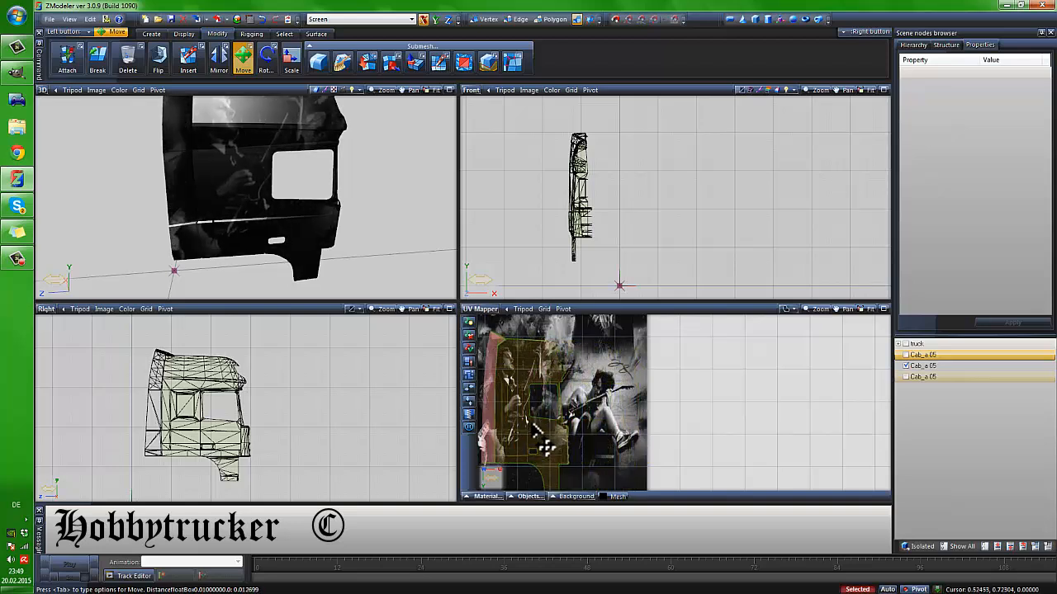
pyautogui.moveTo(523, 427); pyautogui.dragTo(596, 429, button='middle')
pyautogui.moveTo(611, 450); pyautogui.dragTo(615, 453)
pyautogui.moveTo(355, 278); pyautogui.dragTo(322, 279, button='middle')
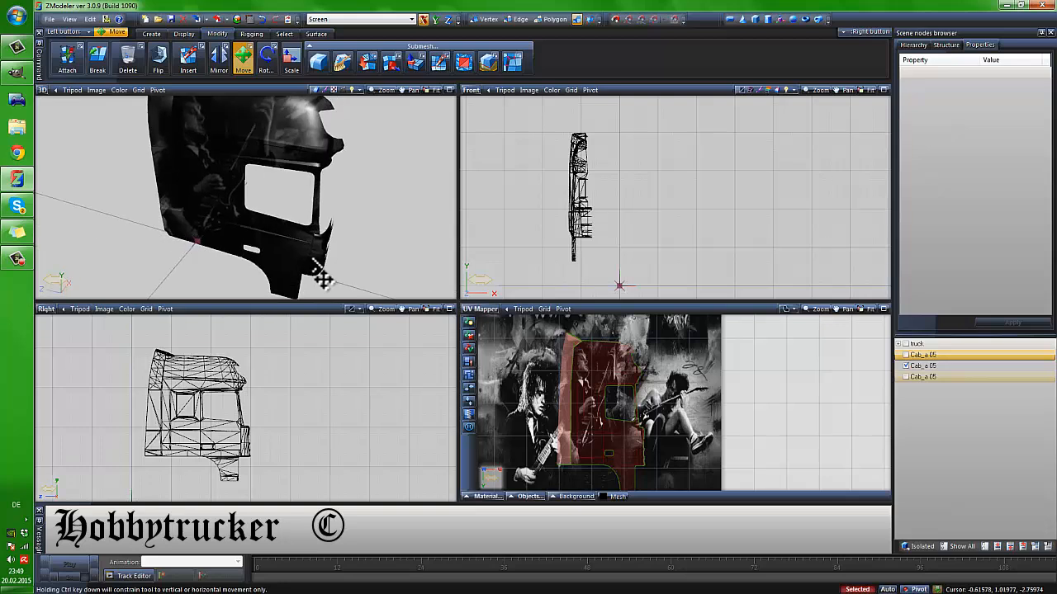
pyautogui.moveTo(309, 139); pyautogui.dragTo(314, 225, button='middle')
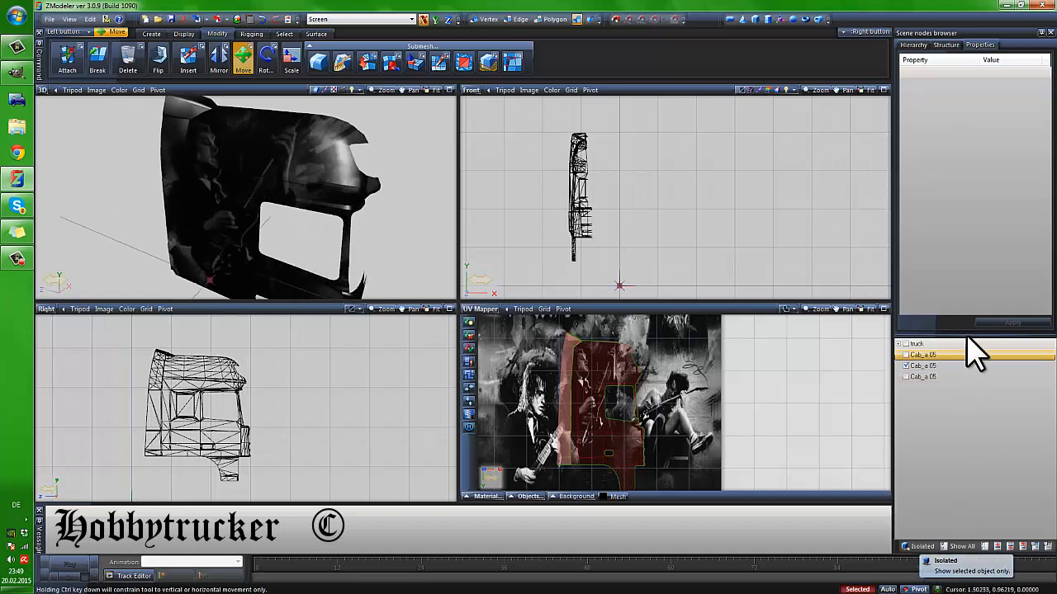
# Select the visible Cab_a 05 cab side and isolate it so only the selected object is shown
pyautogui.click(941, 368)
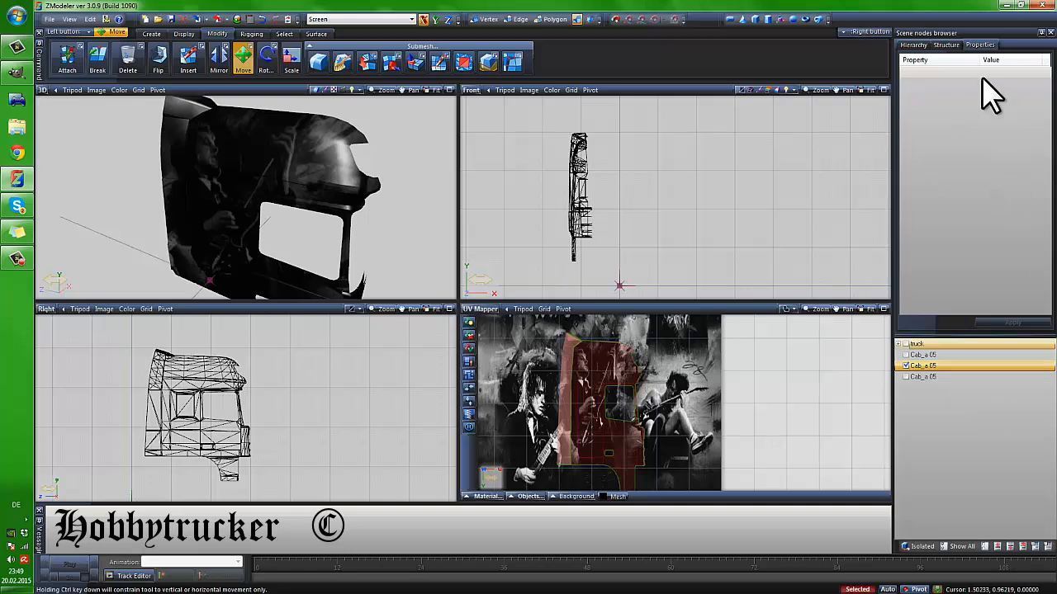
pyautogui.click(921, 549)
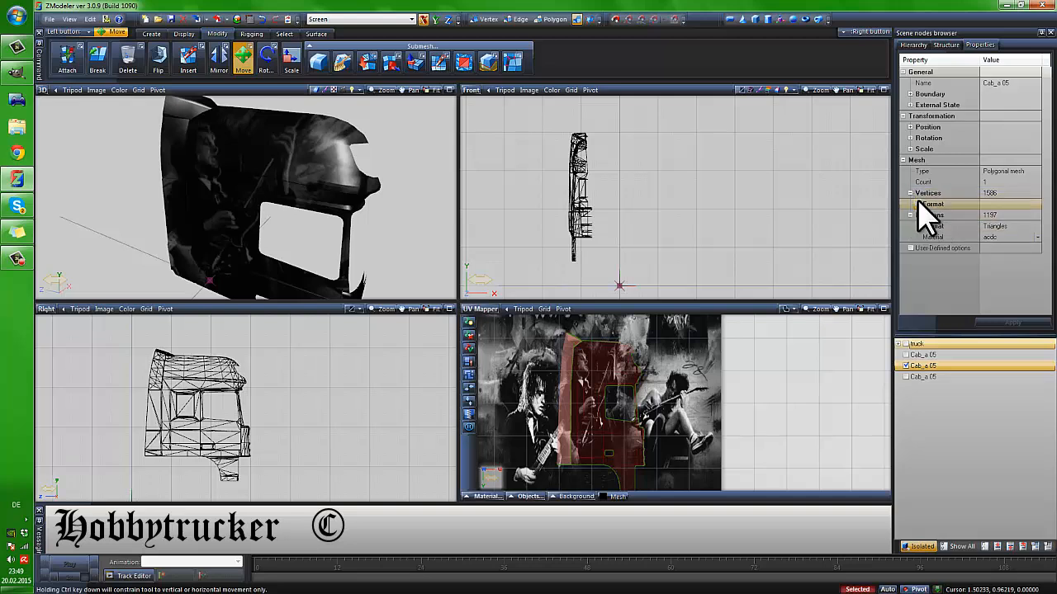
# Turn off the Diffuse Color vertex format for the isolated cab side, apply the change and inspect the texture
pyautogui.click(918, 204)
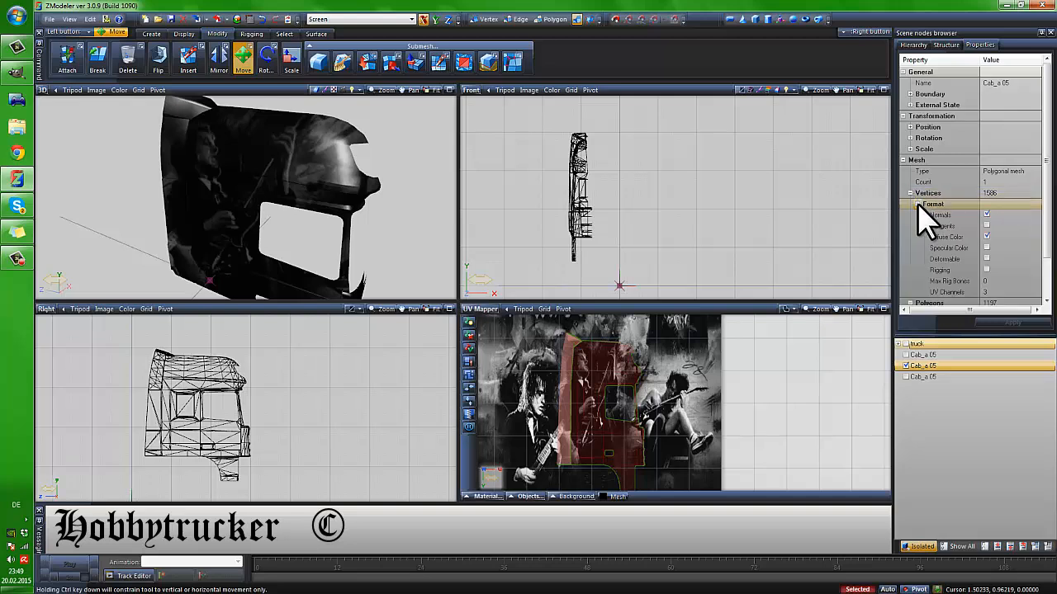
pyautogui.click(987, 237)
pyautogui.click(1011, 323)
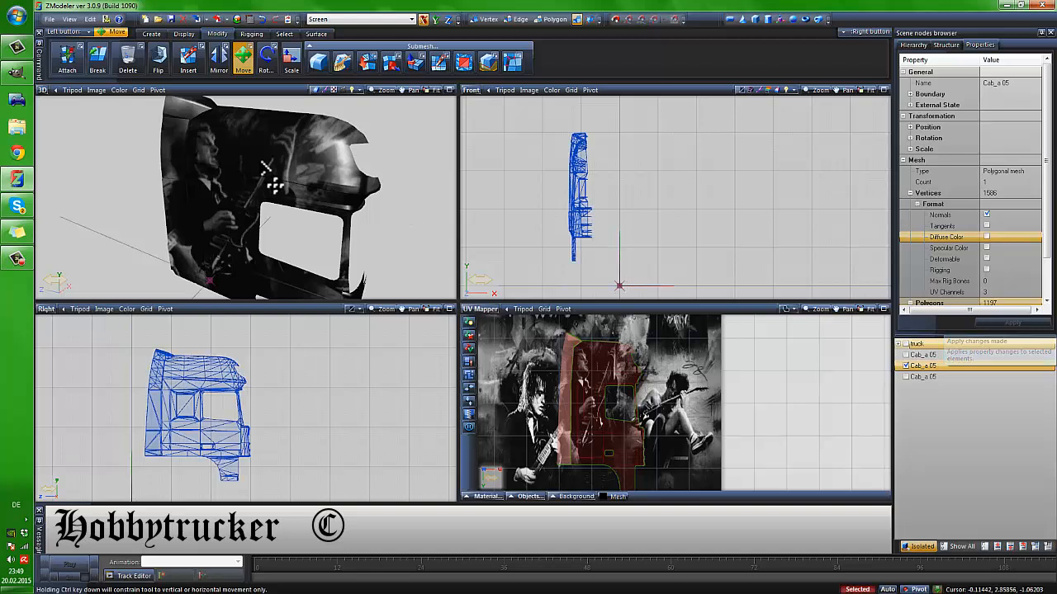
pyautogui.scroll(-3, 302, 200)
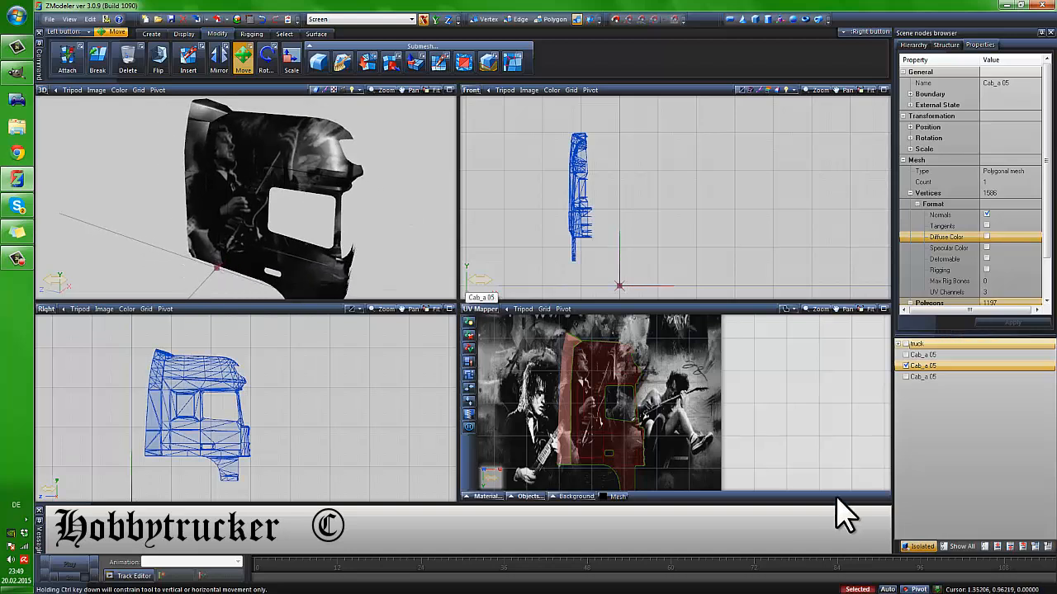
pyautogui.moveTo(263, 183); pyautogui.dragTo(277, 205, button='middle')
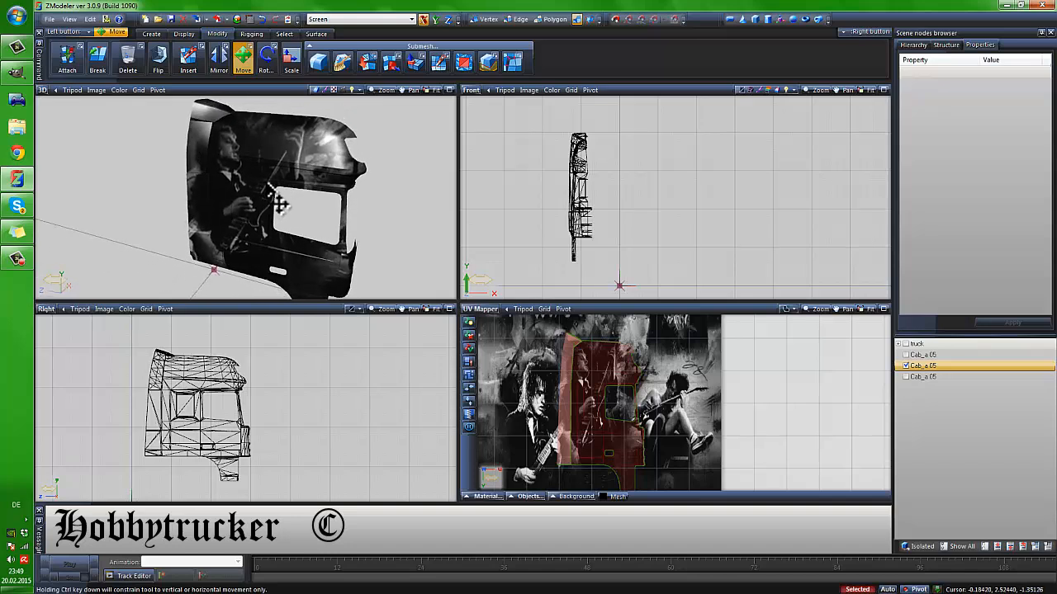
# Scale the cab side's UV mesh slightly narrower over the standing guitarist and inspect the result on the model
pyautogui.click(607, 437)
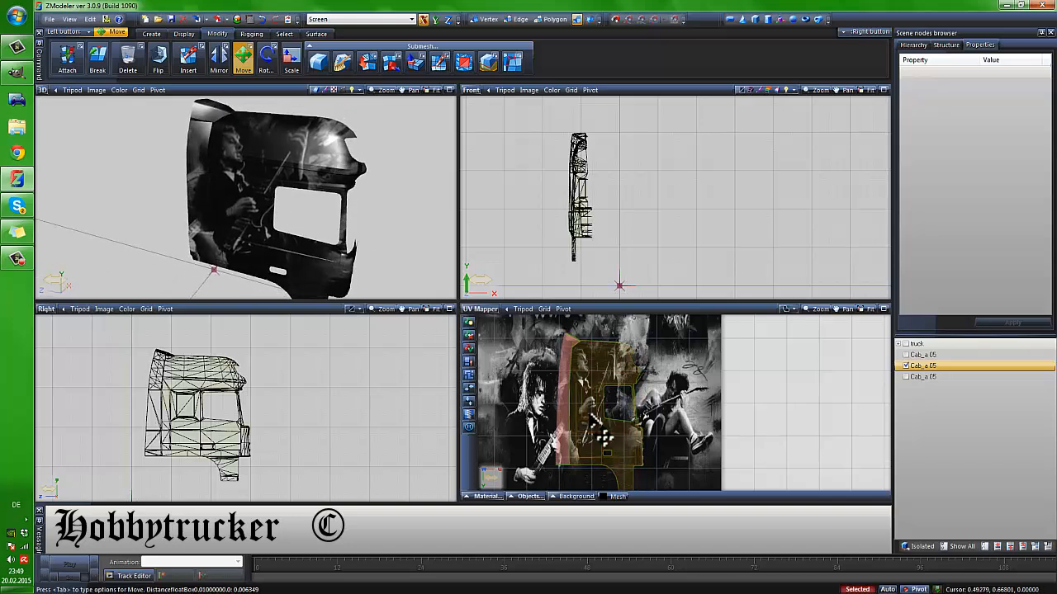
pyautogui.click(292, 63)
pyautogui.moveTo(611, 398); pyautogui.dragTo(567, 390)
pyautogui.click(247, 56)
pyautogui.moveTo(290, 216); pyautogui.dragTo(452, 322, button='middle')
pyautogui.moveTo(258, 198); pyautogui.dragTo(404, 285, button='middle')
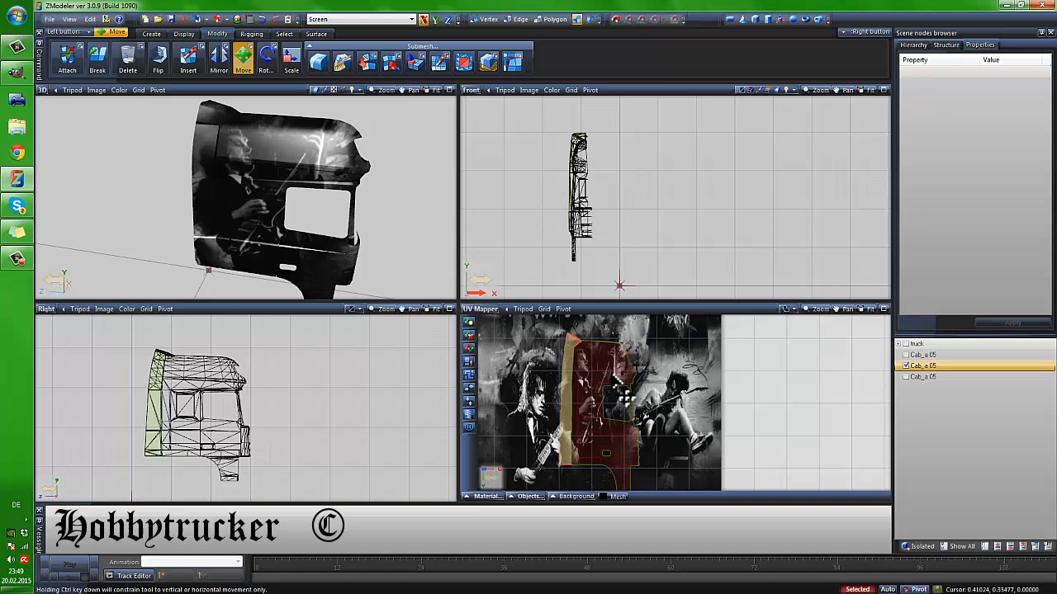
# Isolate the untextured Cab_a 05 on the opposite side of the cab and turn the 3D view to face it
pyautogui.click(926, 548)
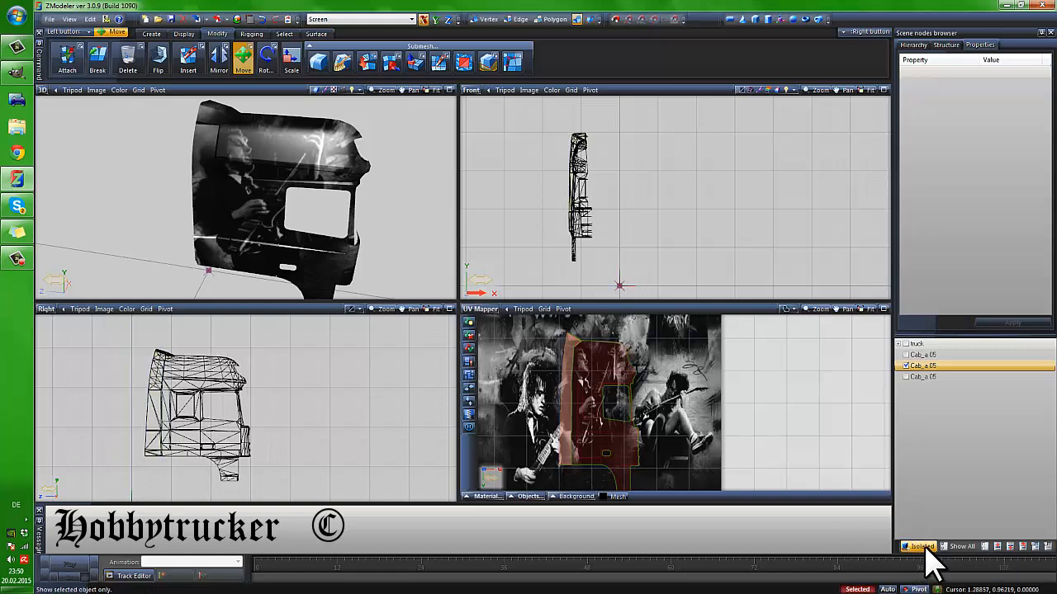
pyautogui.click(906, 365)
pyautogui.moveTo(338, 208); pyautogui.dragTo(296, 205, button='middle')
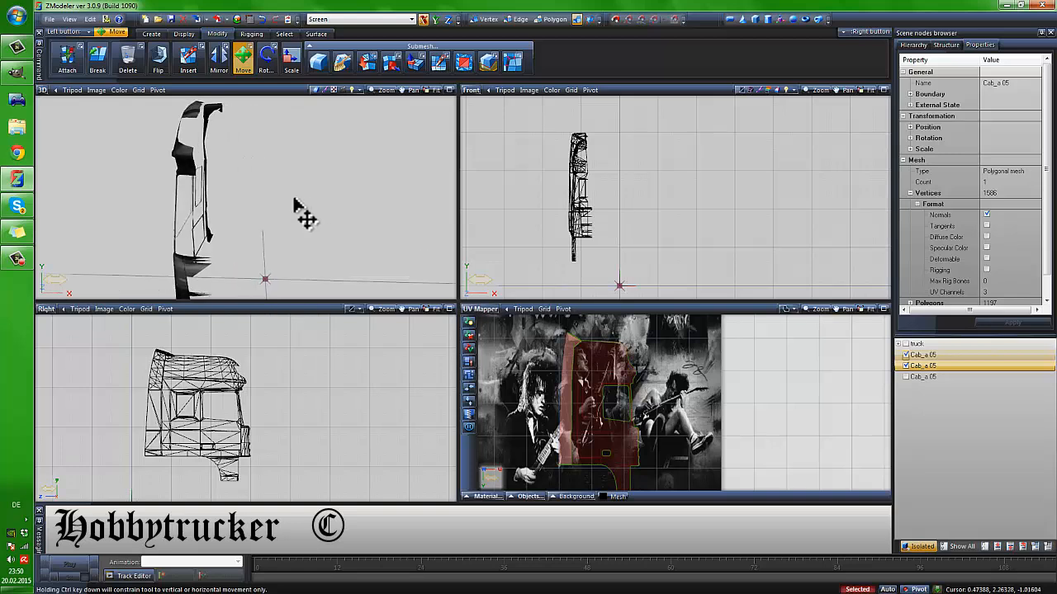
pyautogui.click(919, 358)
pyautogui.moveTo(419, 245); pyautogui.dragTo(333, 232, button='middle')
pyautogui.scroll(-5, 332, 233)
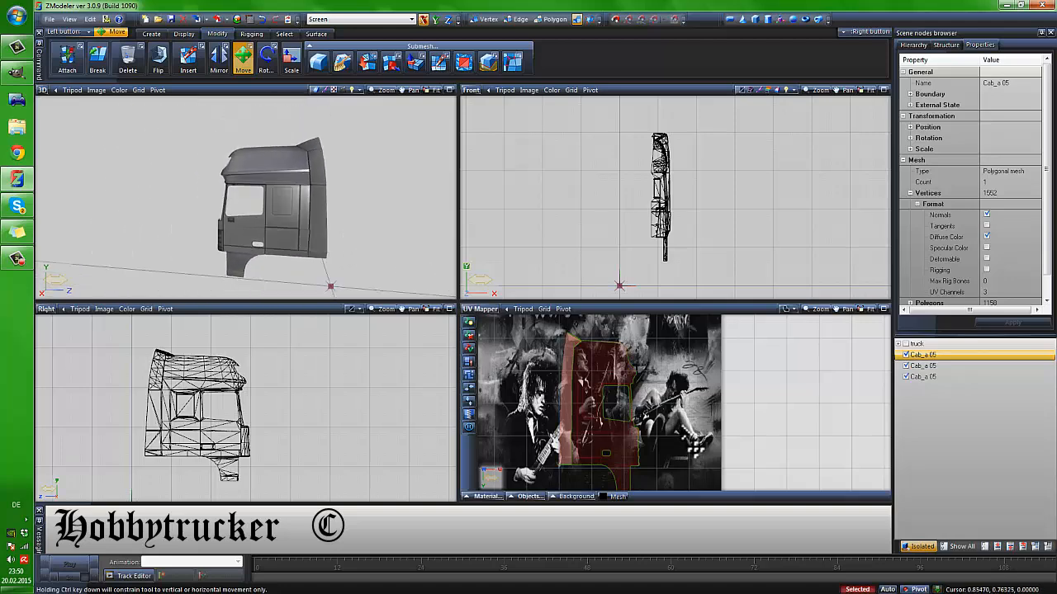
# Leave the Move tool and clear the polygon selection of the finished cab side's UV mesh
pyautogui.scroll(-3, 696, 446)
pyautogui.scroll(1, 677, 433)
pyautogui.scroll(-1, 654, 417)
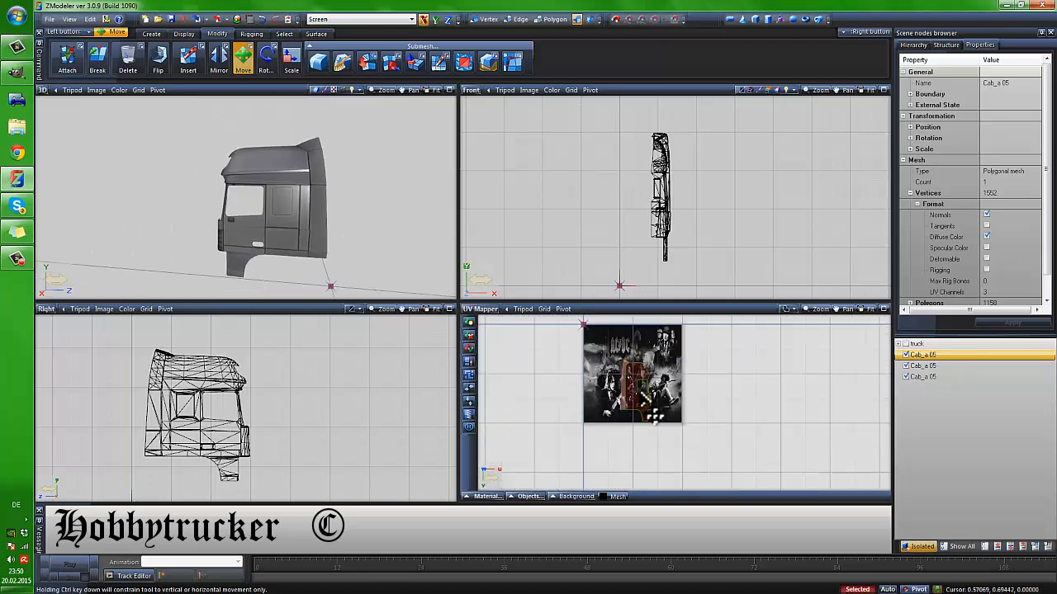
pyautogui.scroll(2, 654, 416)
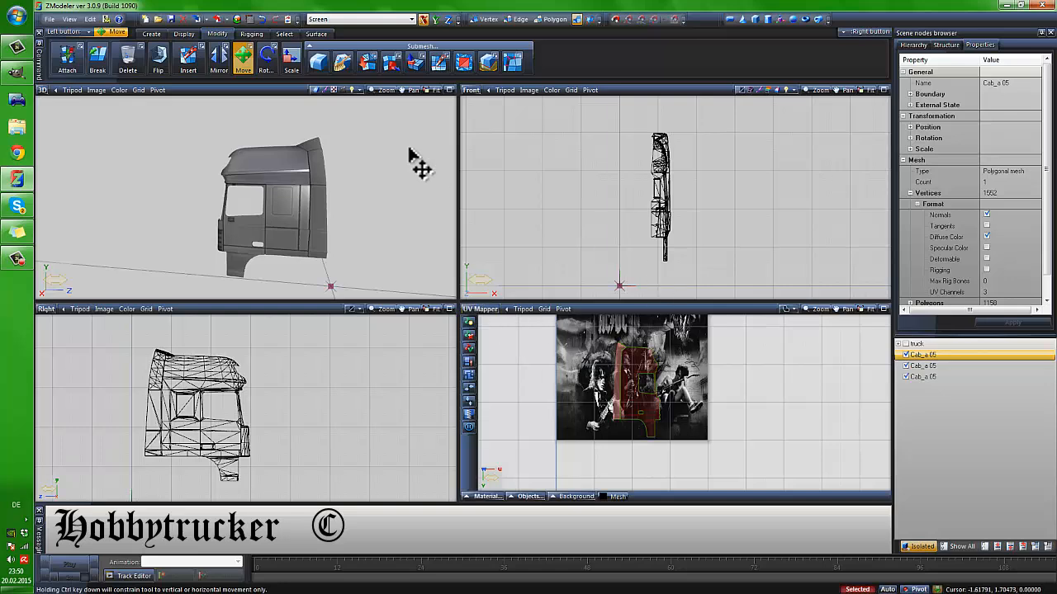
pyautogui.click(245, 59)
pyautogui.click(251, 34)
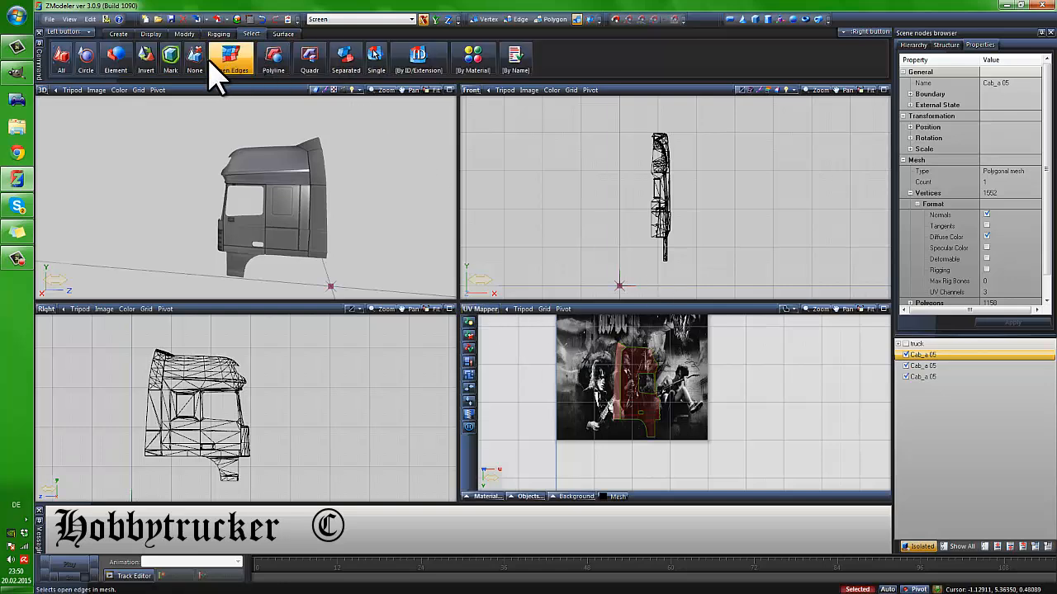
# Reset the UV Mapper viewport by switching it to the Top view and back, and open its material list
pyautogui.click(480, 309)
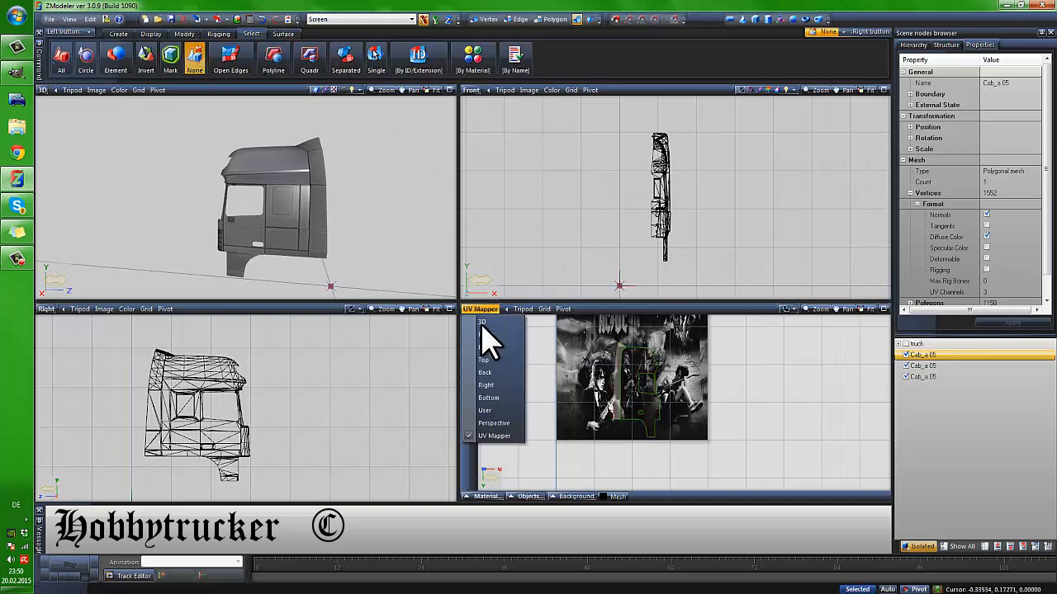
pyautogui.click(492, 360)
pyautogui.click(468, 308)
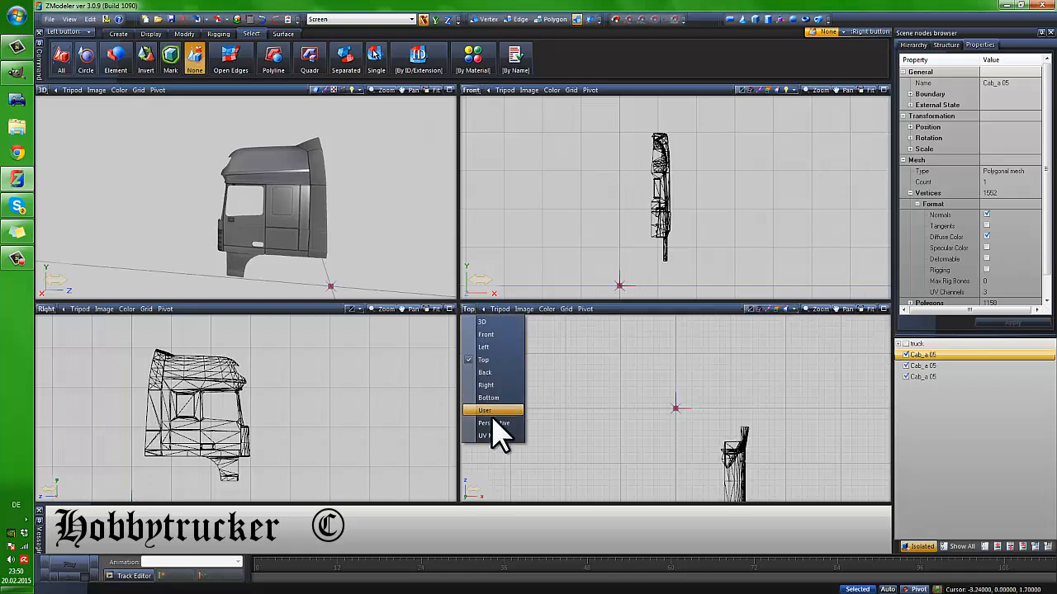
pyautogui.click(493, 424)
pyautogui.moveTo(690, 452); pyautogui.dragTo(546, 377, button='middle')
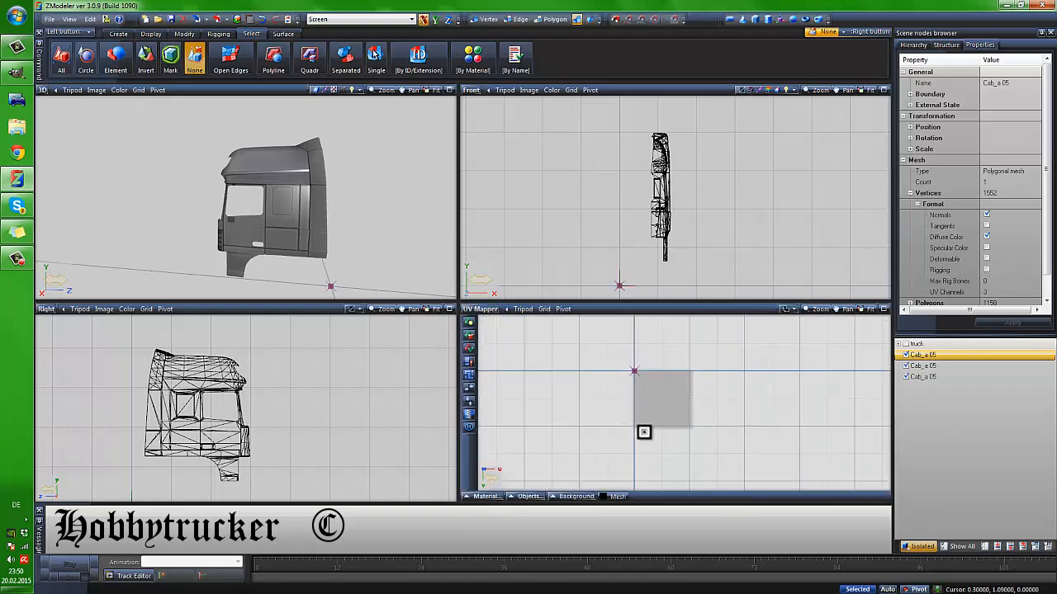
pyautogui.scroll(2, 644, 432)
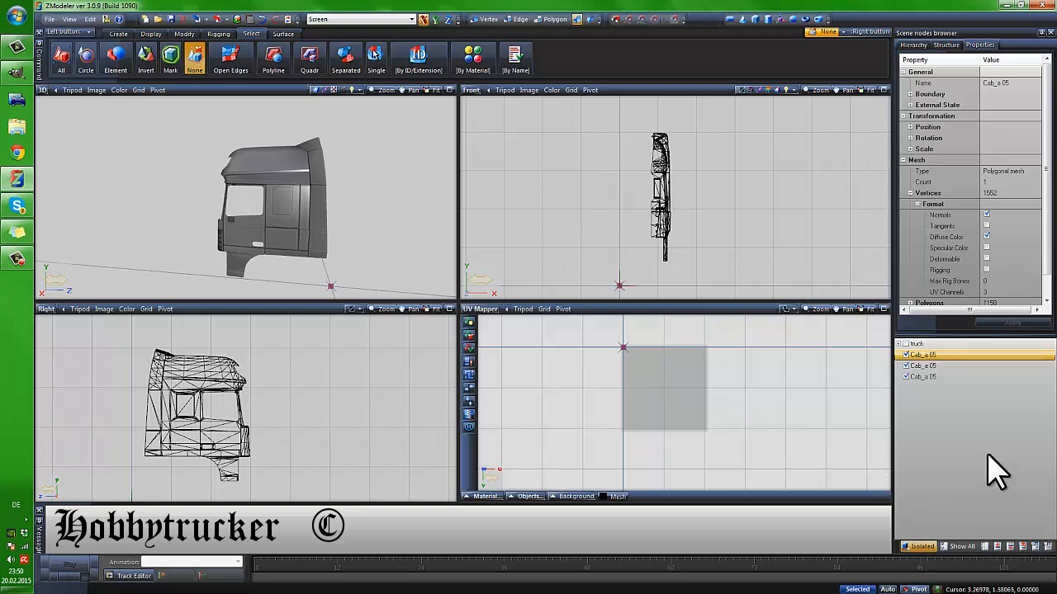
pyautogui.click(487, 497)
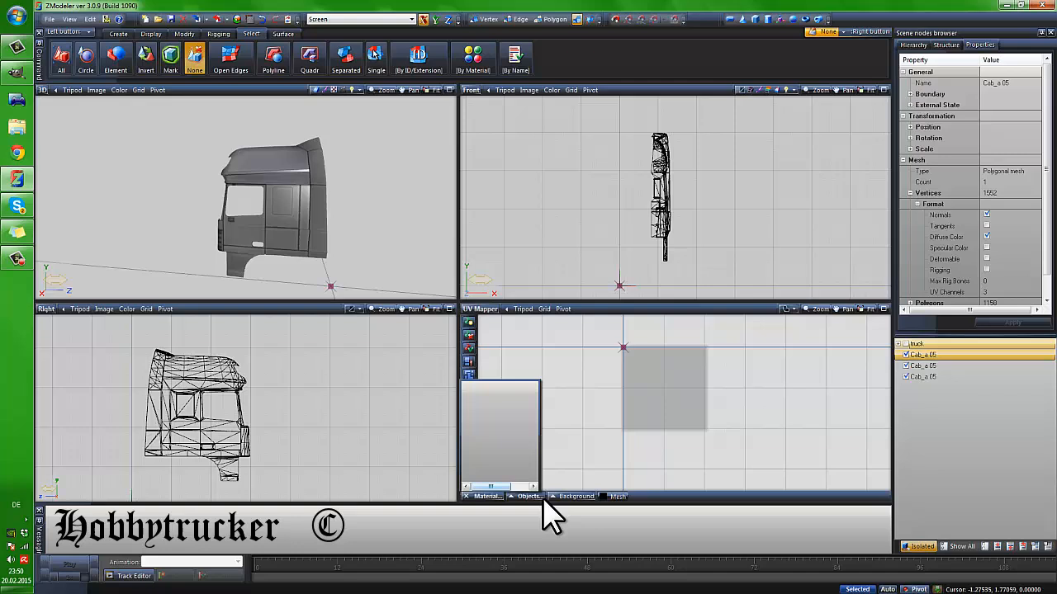
# Display the cab without isolation and compare its textured side with the plain opposite side
pyautogui.click(924, 551)
pyautogui.moveTo(186, 208); pyautogui.dragTo(259, 212, button='middle')
pyautogui.scroll(3, 203, 189)
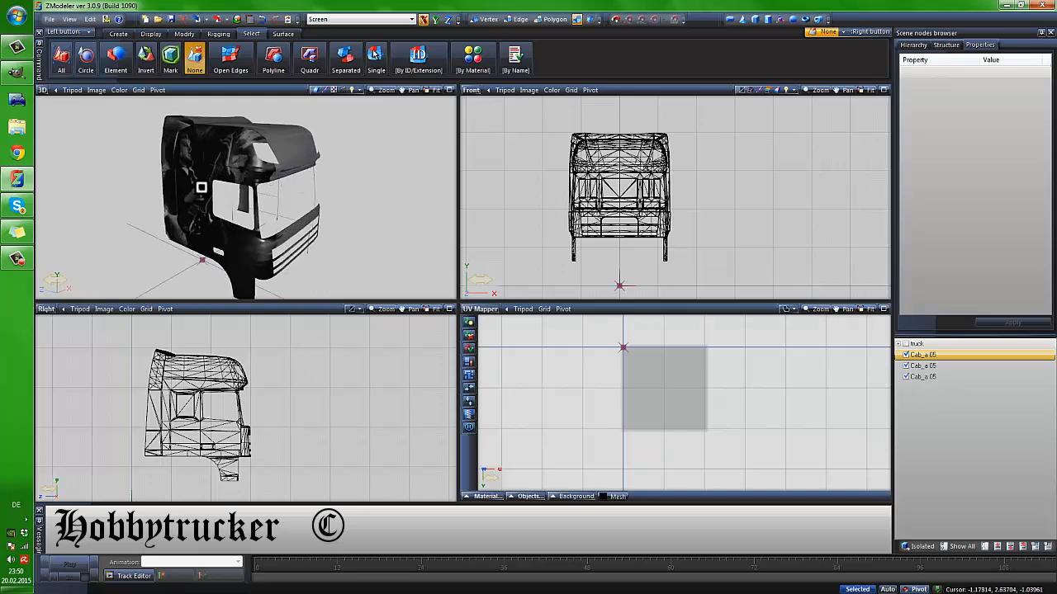
pyautogui.scroll(1, 201, 187)
pyautogui.moveTo(202, 188); pyautogui.dragTo(134, 182, button='middle')
pyautogui.scroll(2, 220, 183)
pyautogui.scroll(-5, 157, 189)
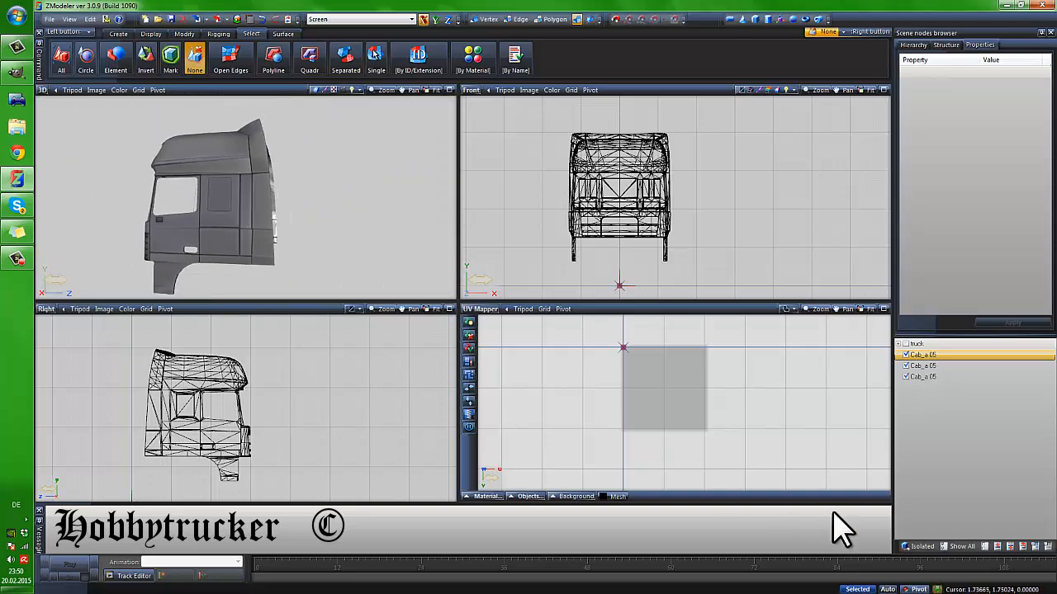
# Isolate the plain cab side again, set its polygon material to acdc and apply the change
pyautogui.click(919, 546)
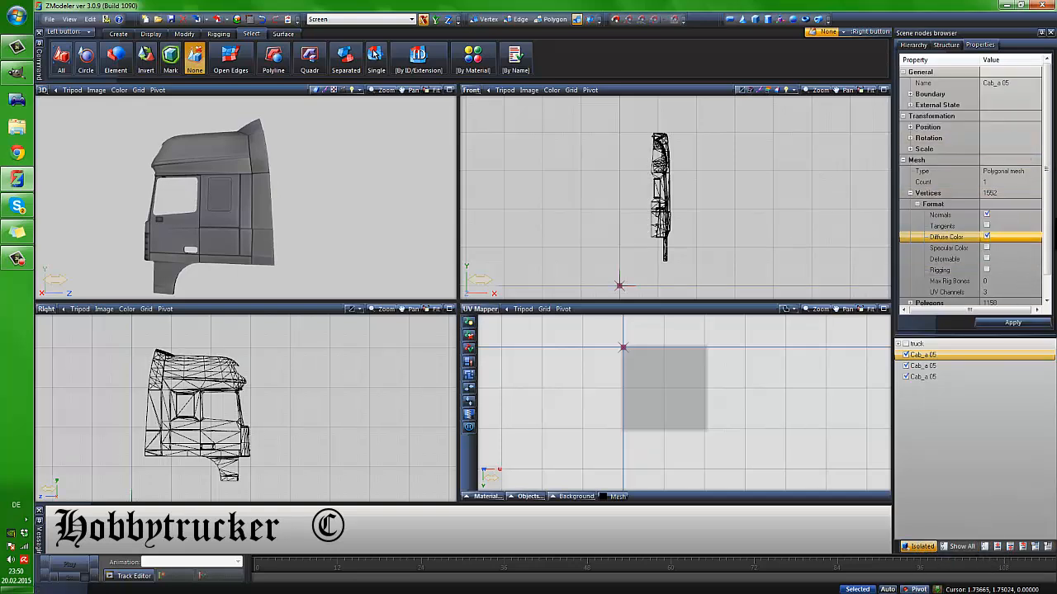
pyautogui.scroll(-1, 934, 273)
pyautogui.click(916, 283)
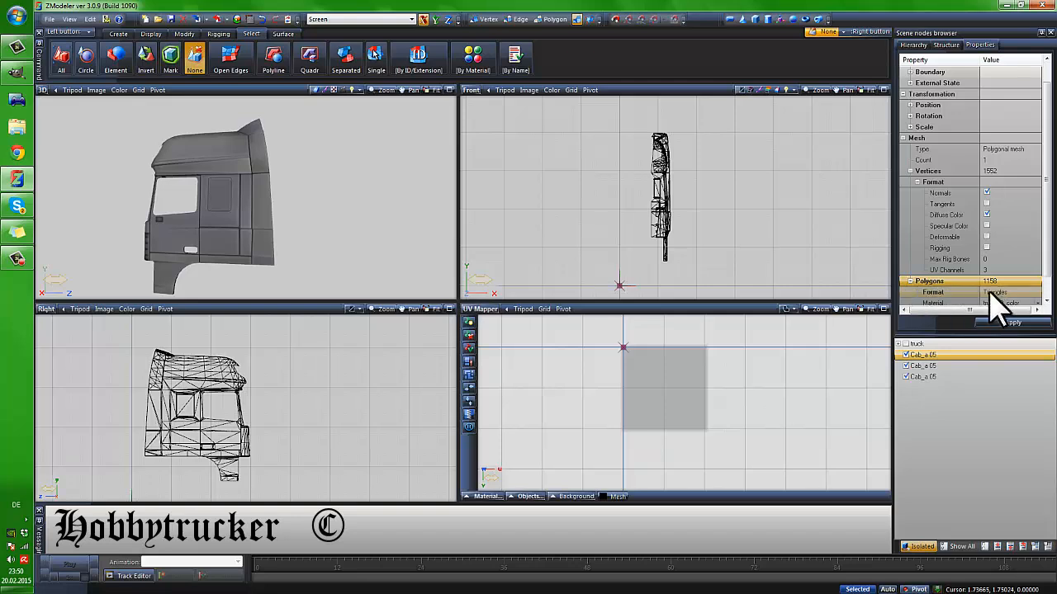
pyautogui.click(1003, 303)
pyautogui.click(1006, 294)
pyautogui.click(997, 426)
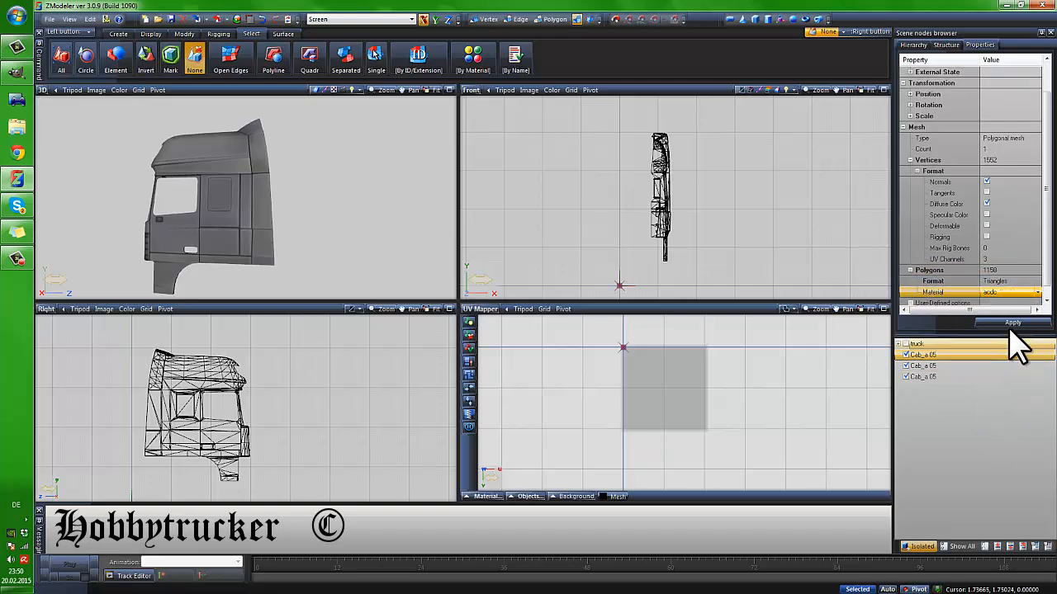
pyautogui.click(1009, 323)
pyautogui.moveTo(307, 189); pyautogui.dragTo(274, 295, button='middle')
# Change the Right viewport to the Left view and frame the isolated cab side in it
pyautogui.click(53, 312)
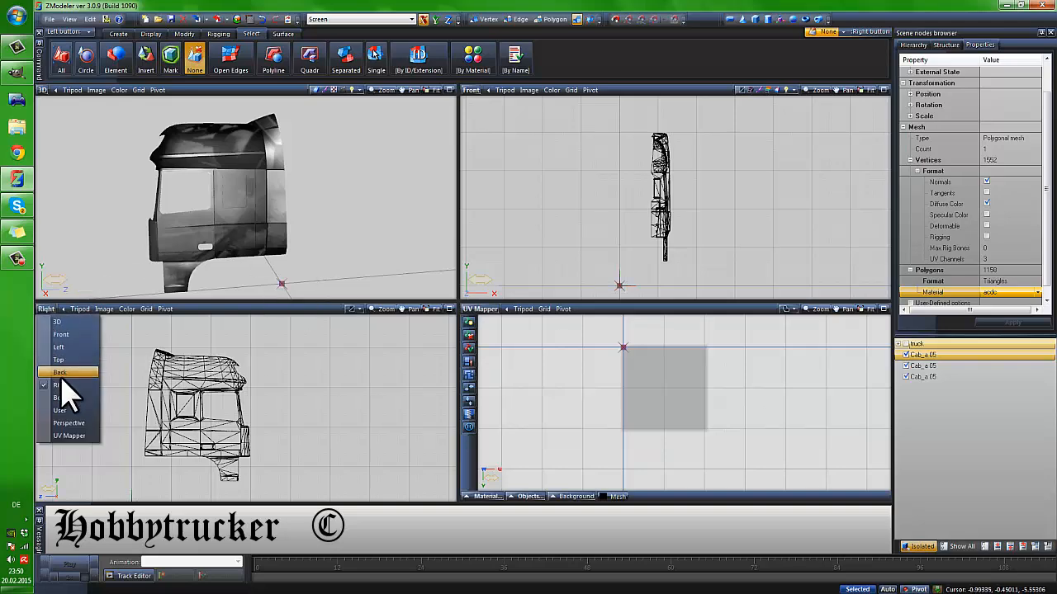
pyautogui.click(58, 355)
pyautogui.moveTo(170, 404); pyautogui.dragTo(227, 467, button='middle')
# Generate a new UV mapping on channel 1 from viewport XY for the cab side in the Left view
pyautogui.click(208, 401)
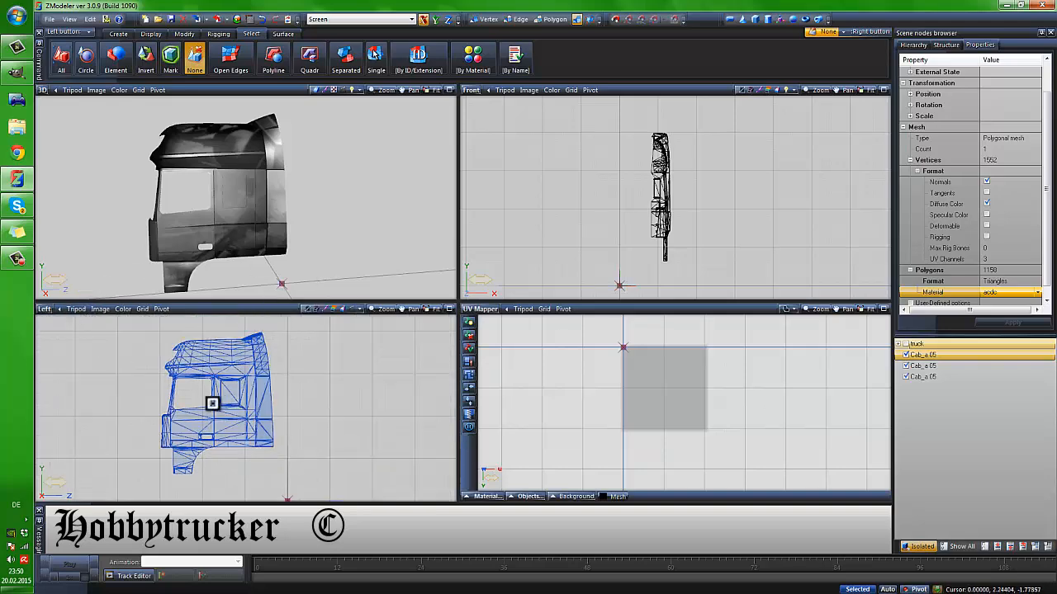
pyautogui.click(206, 54)
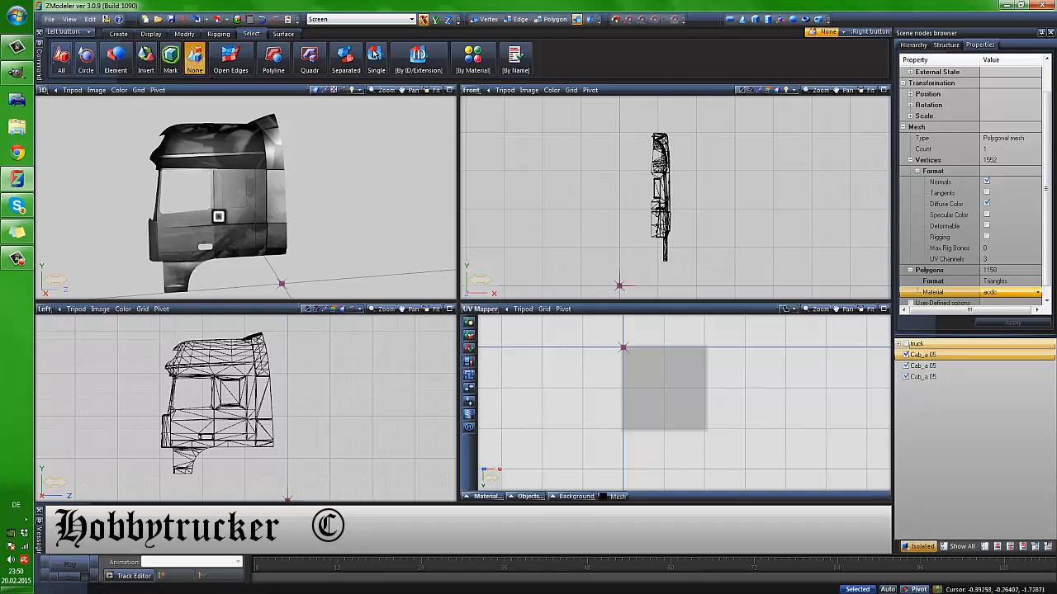
pyautogui.rightClick(244, 385)
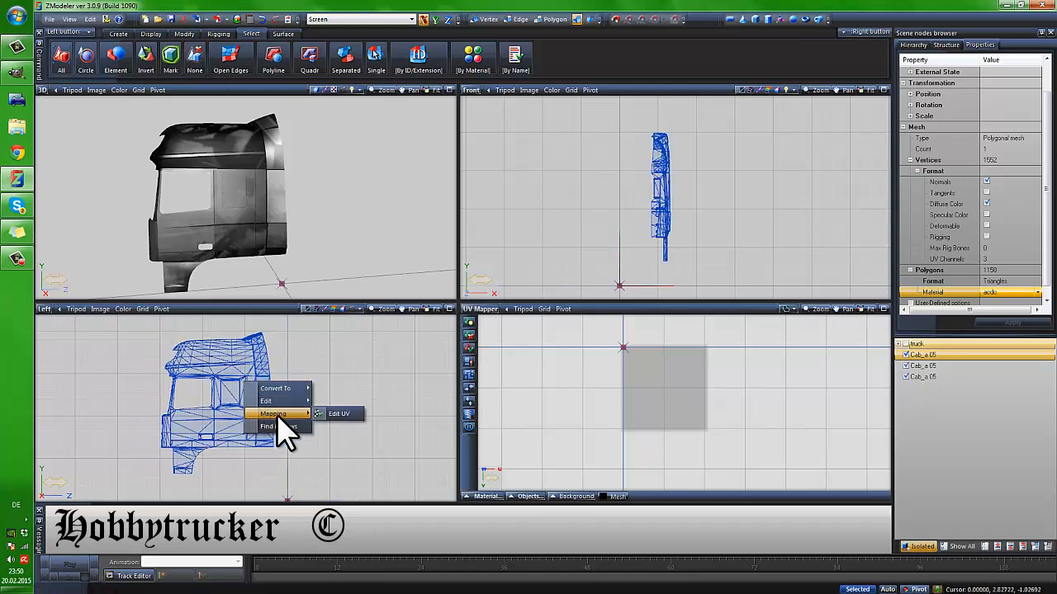
pyautogui.click(339, 414)
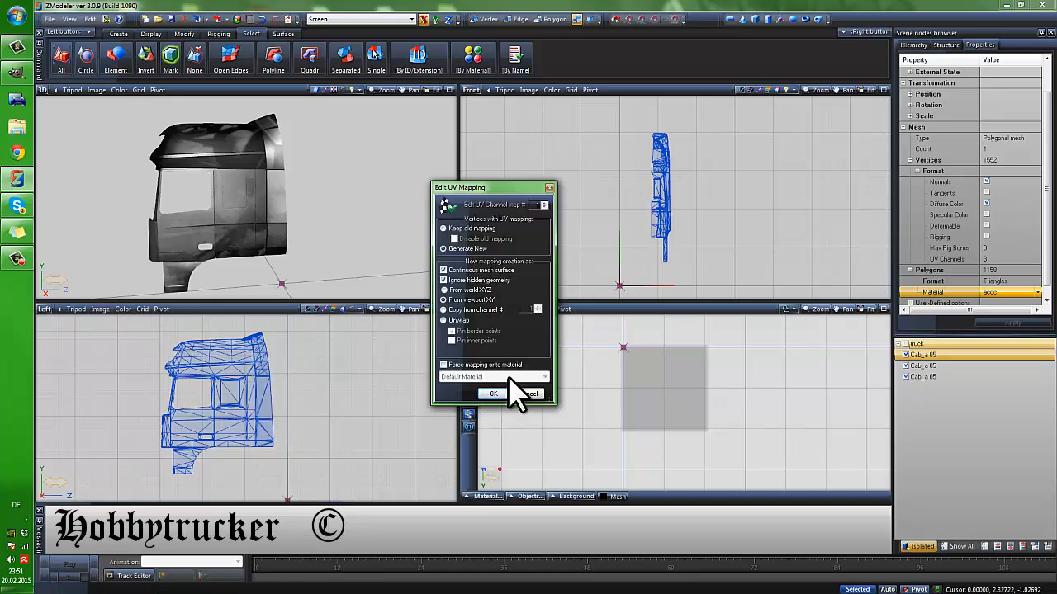
pyautogui.click(494, 394)
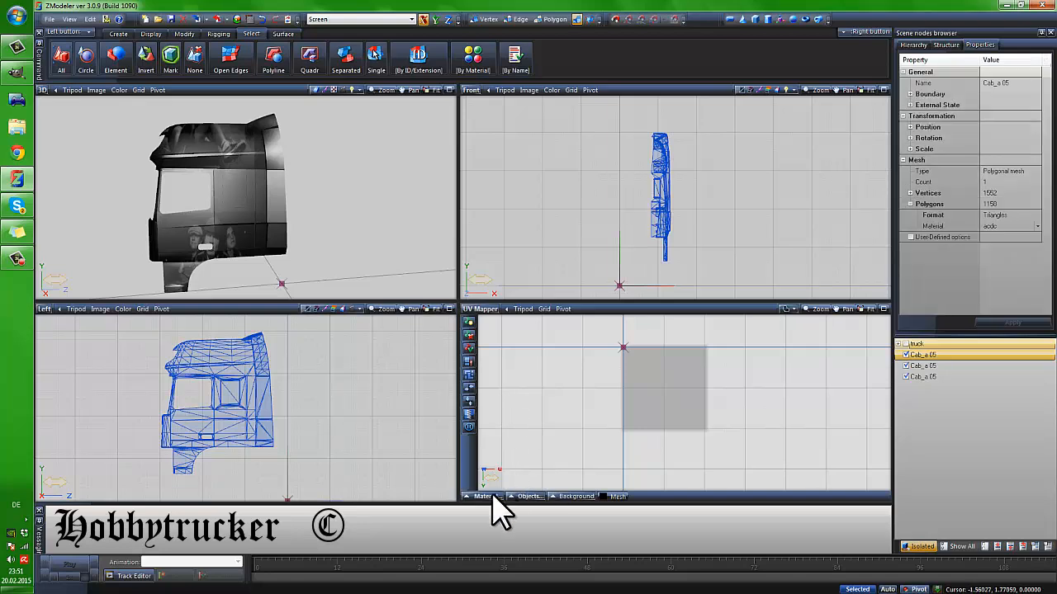
# Display the acdc material's texture with the cab side's new UV mesh in the UV Mapper
pyautogui.click(486, 496)
pyautogui.click(480, 386)
pyautogui.moveTo(636, 416); pyautogui.dragTo(606, 444, button='middle')
pyautogui.scroll(-1, 606, 444)
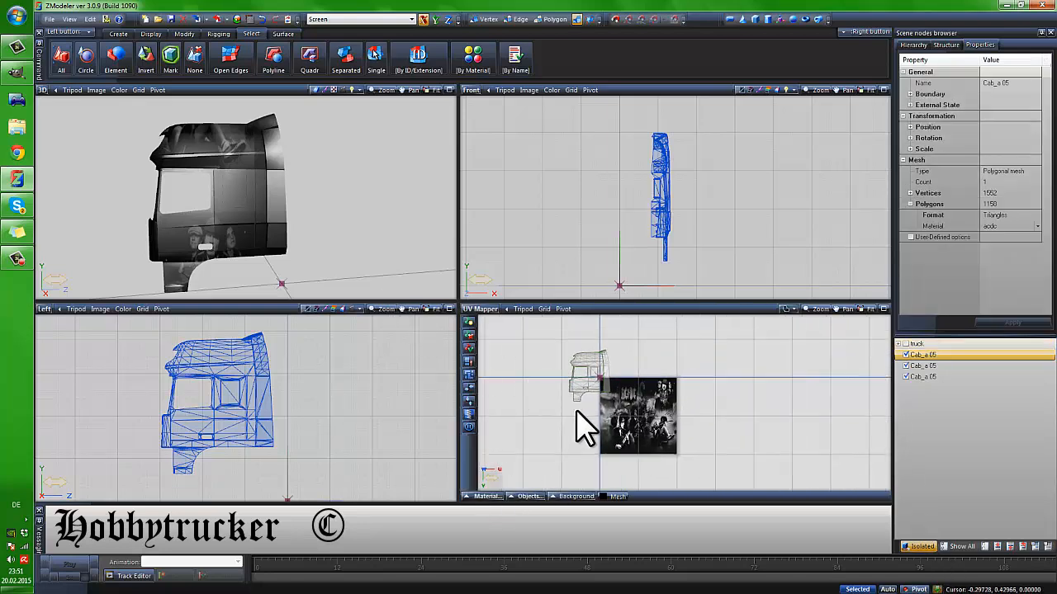
pyautogui.scroll(2, 584, 428)
# Select the whole UV mesh with Quadr and move it over the seated guitarist in the lower right of the texture
pyautogui.click(311, 53)
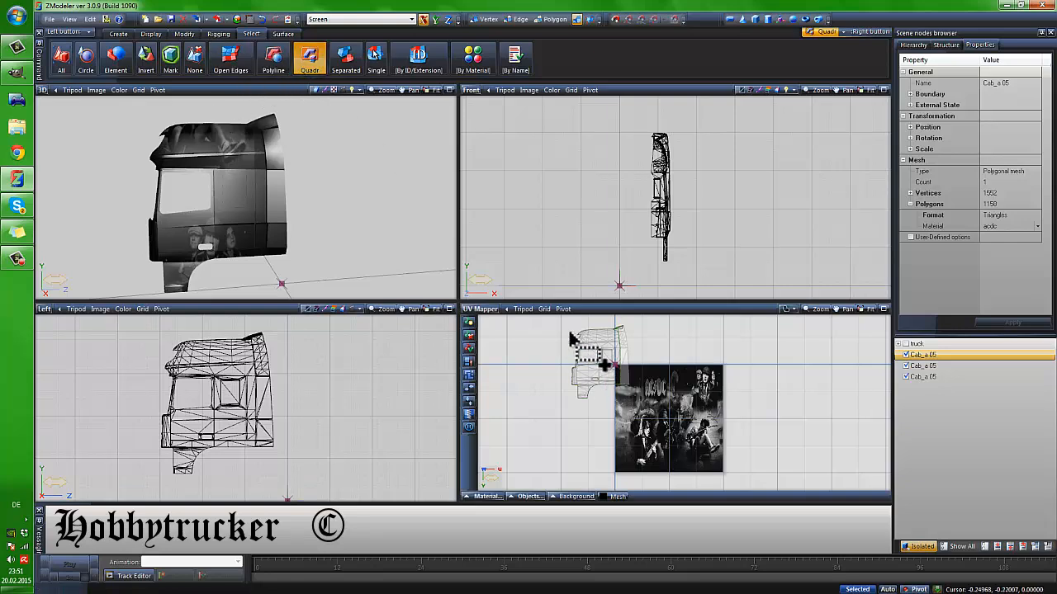
pyautogui.moveTo(571, 339); pyautogui.dragTo(689, 443)
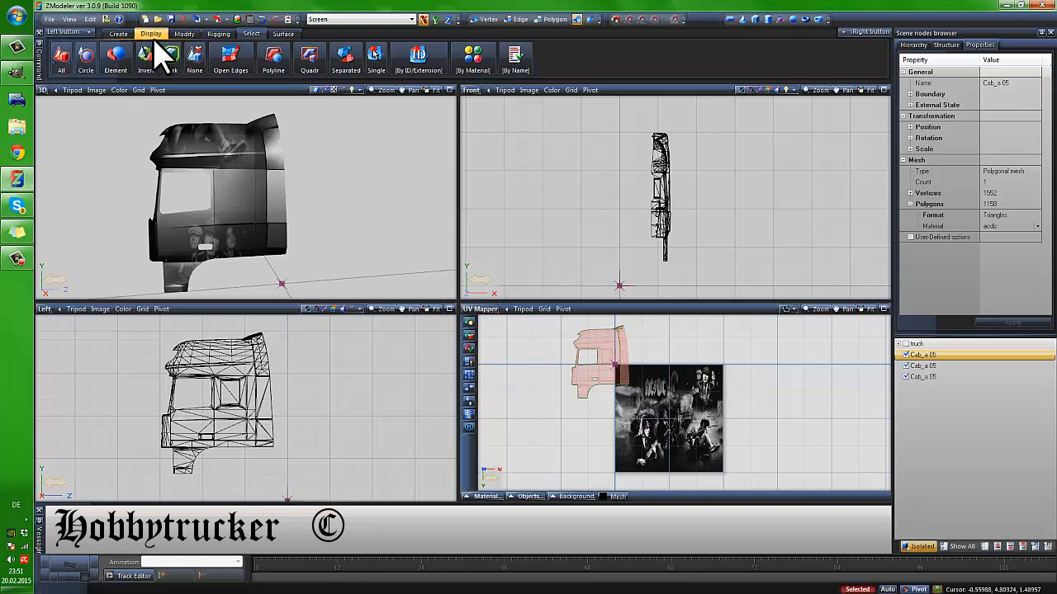
pyautogui.click(183, 34)
pyautogui.click(243, 55)
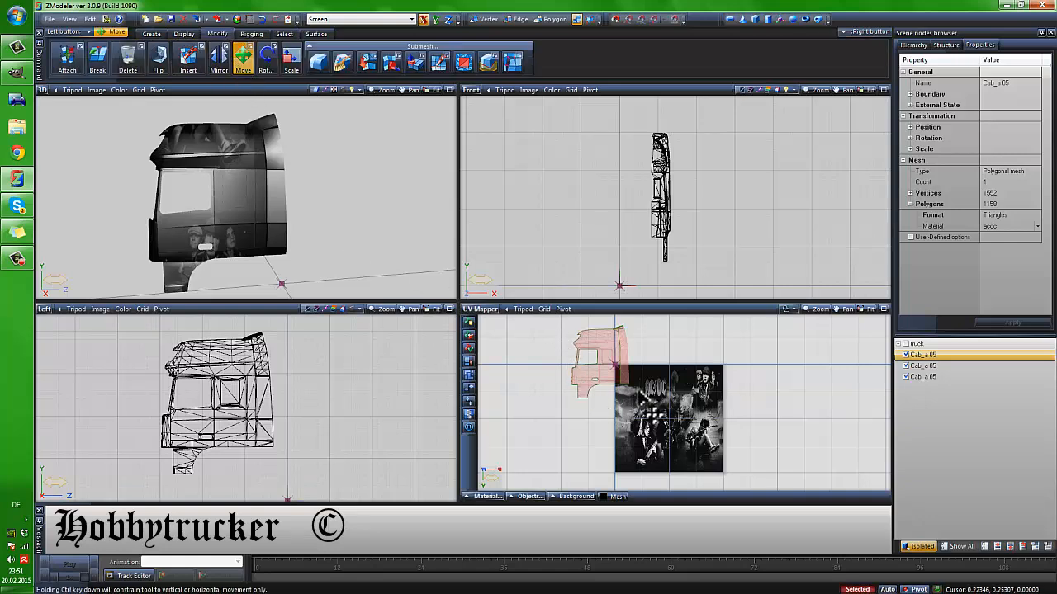
pyautogui.moveTo(635, 391); pyautogui.dragTo(632, 387, button='middle')
pyautogui.moveTo(602, 376); pyautogui.dragTo(728, 445)
pyautogui.moveTo(288, 226); pyautogui.dragTo(277, 223, button='middle')
pyautogui.scroll(1, 713, 455)
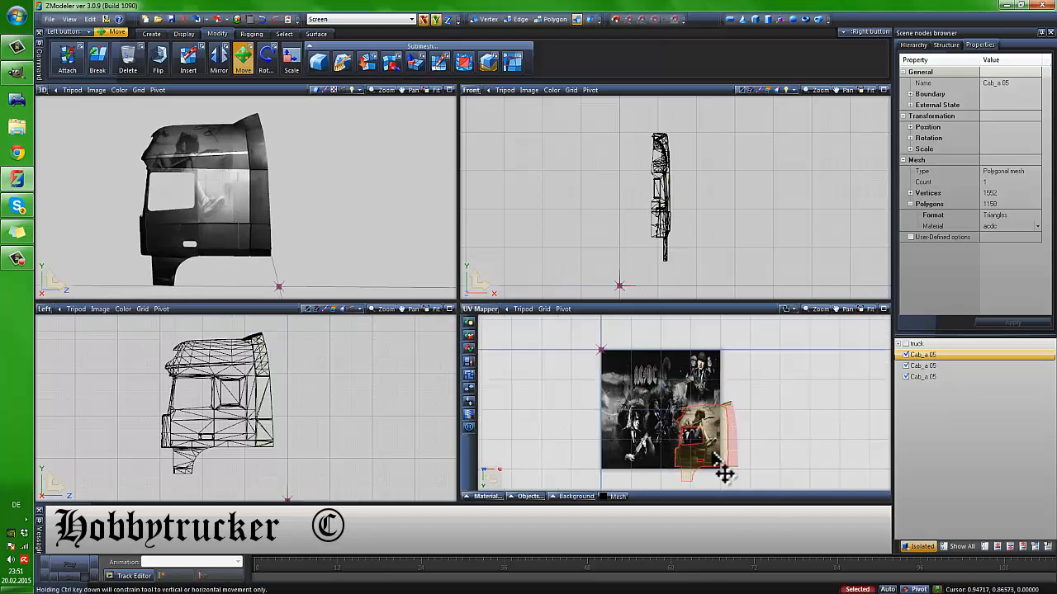
# Move the UV mesh up over the figures in the upper right corner of the texture
pyautogui.scroll(3, 723, 473)
pyautogui.scroll(-3, 702, 458)
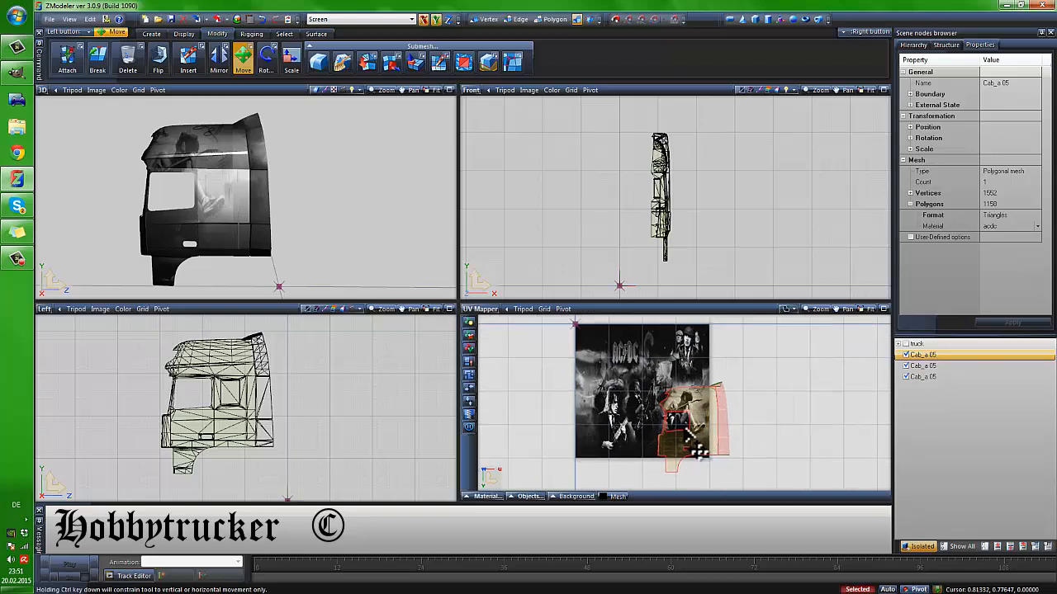
pyautogui.moveTo(698, 452); pyautogui.dragTo(707, 363)
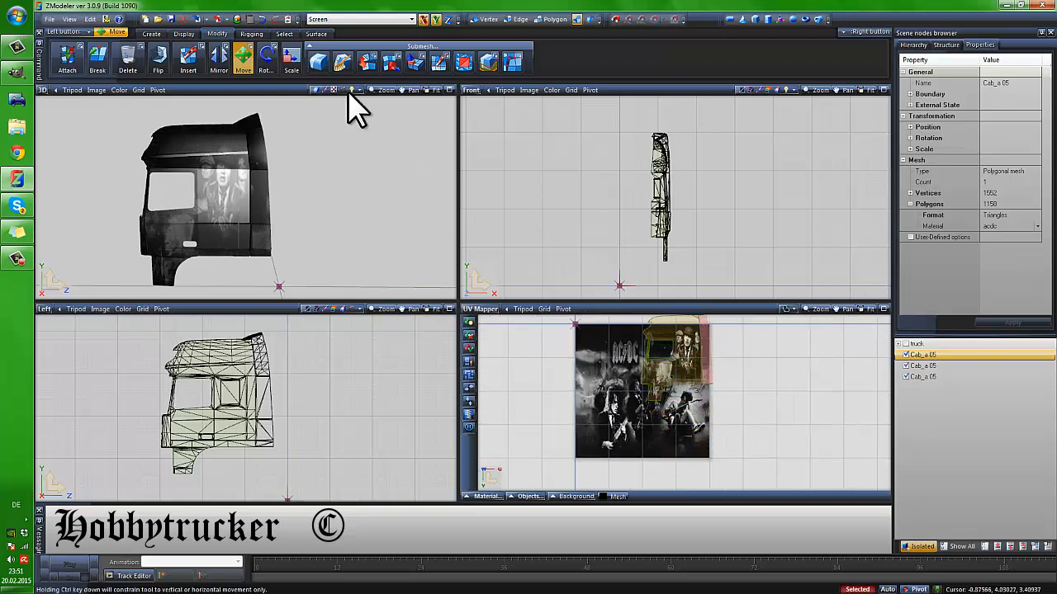
# Scale the cab side's UV mesh to about 63% and move it over the seated guitarist in the lower right of the texture
pyautogui.click(291, 59)
pyautogui.moveTo(677, 361); pyautogui.dragTo(709, 423)
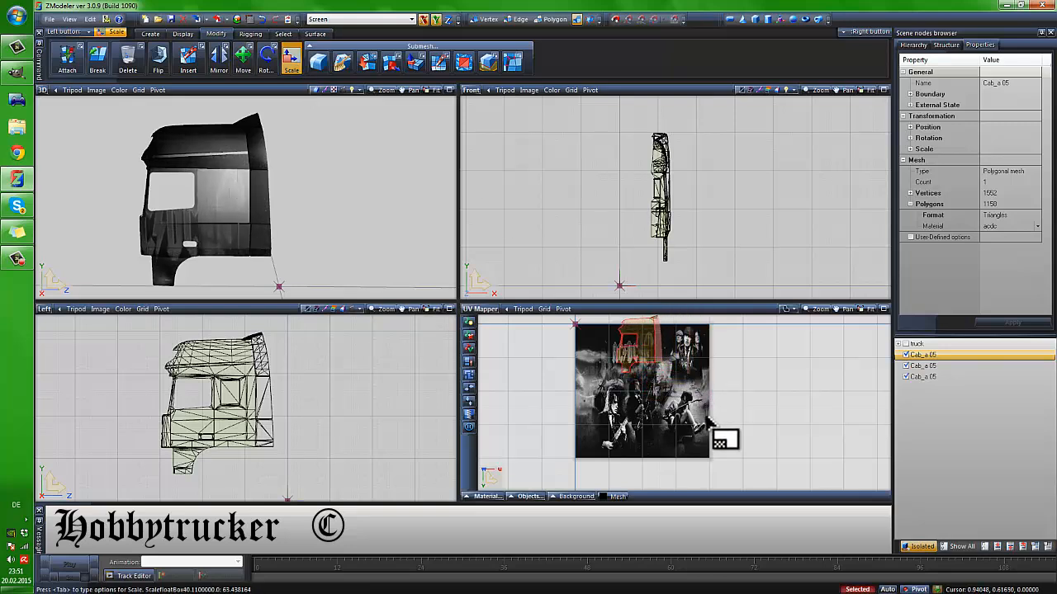
pyautogui.click(243, 59)
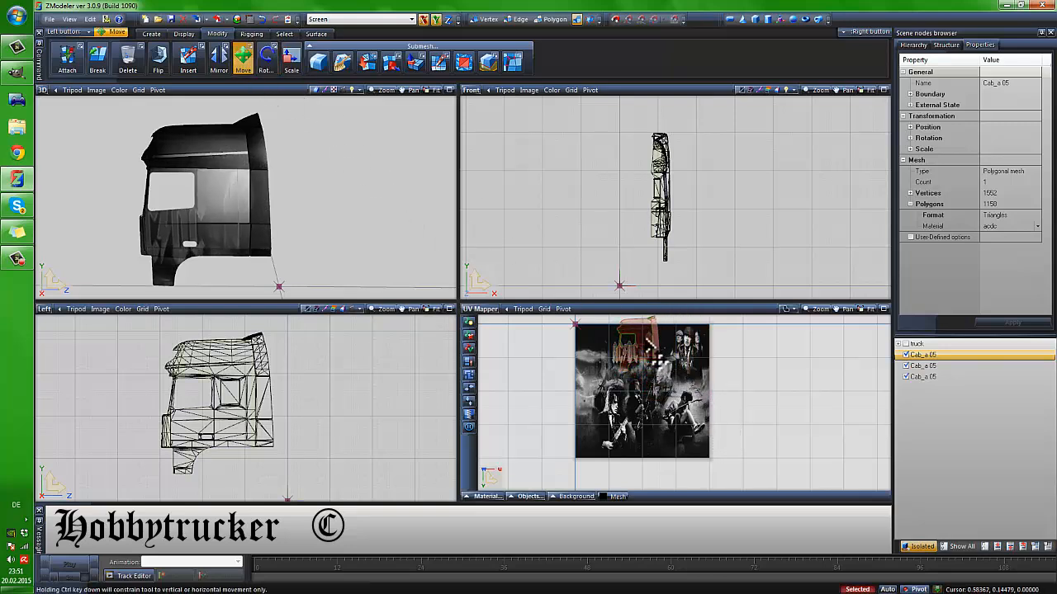
pyautogui.moveTo(654, 355); pyautogui.dragTo(689, 429)
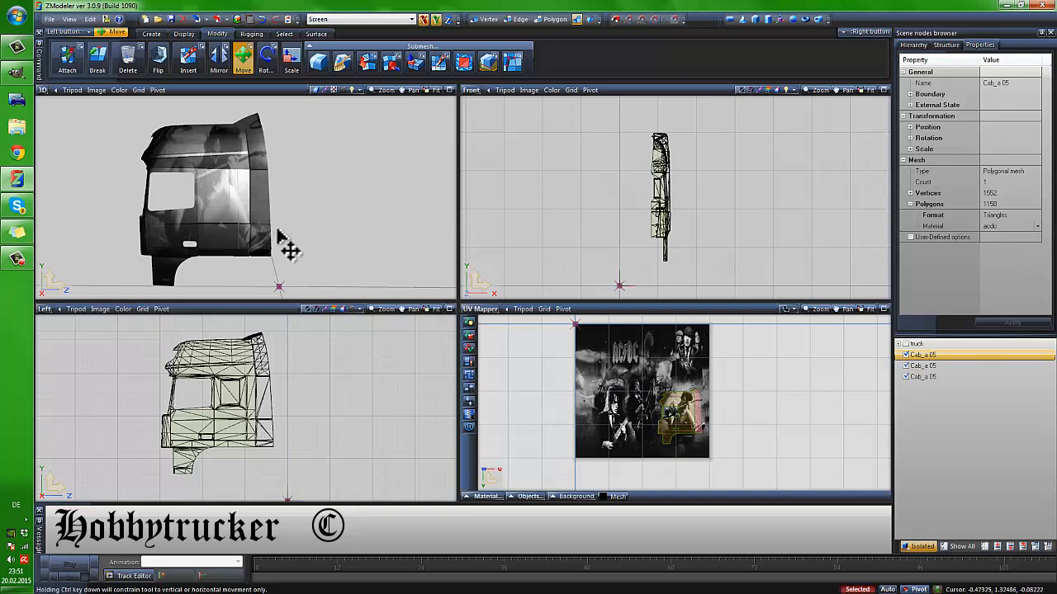
pyautogui.moveTo(286, 245); pyautogui.dragTo(293, 242, button='middle')
# Turn off Diffuse Color in the cab side's vertex format, apply it, and check the texture in the 3D view
pyautogui.click(912, 192)
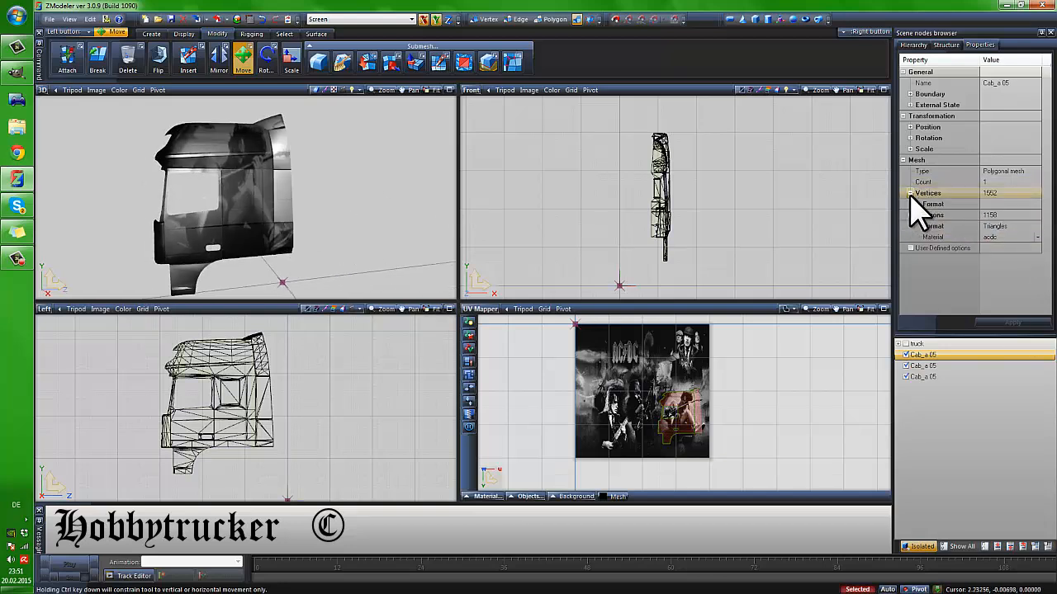
pyautogui.click(918, 204)
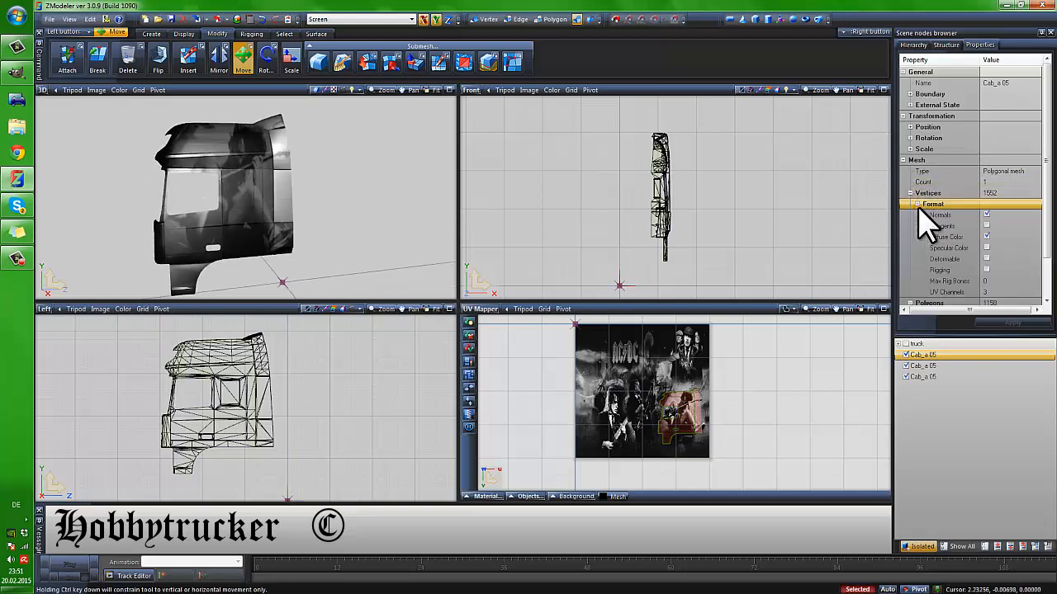
pyautogui.click(986, 237)
pyautogui.click(1032, 323)
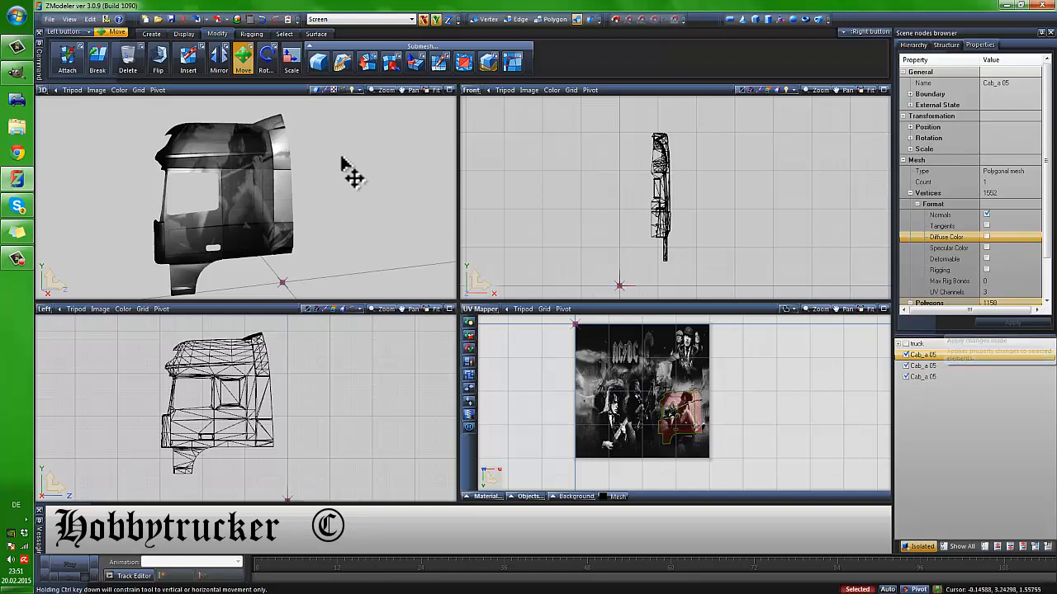
pyautogui.scroll(1, 342, 158)
pyautogui.moveTo(325, 197); pyautogui.dragTo(317, 160, button='middle')
pyautogui.scroll(2, 258, 154)
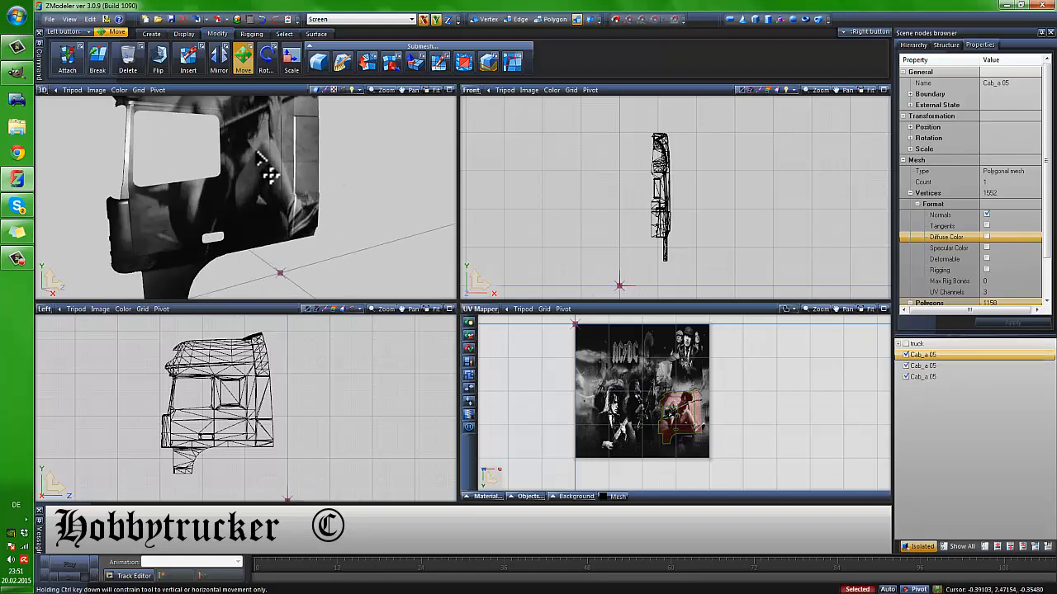
pyautogui.scroll(-1, 267, 173)
# Scale the UV mesh up to about 119% and move it back over the seated guitarist
pyautogui.click(290, 58)
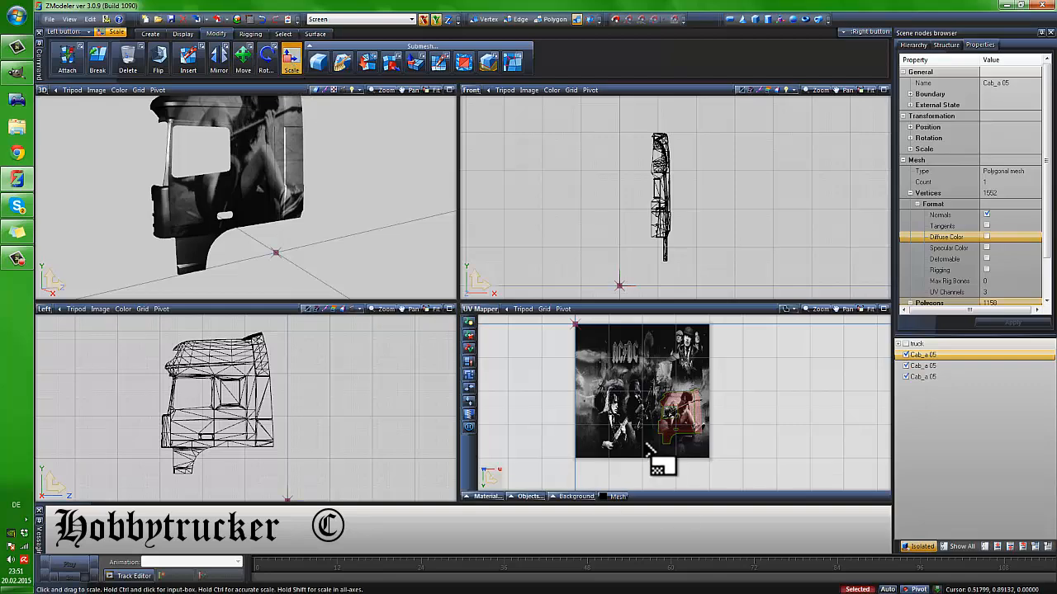
pyautogui.scroll(4, 642, 453)
pyautogui.moveTo(699, 427); pyautogui.dragTo(698, 359)
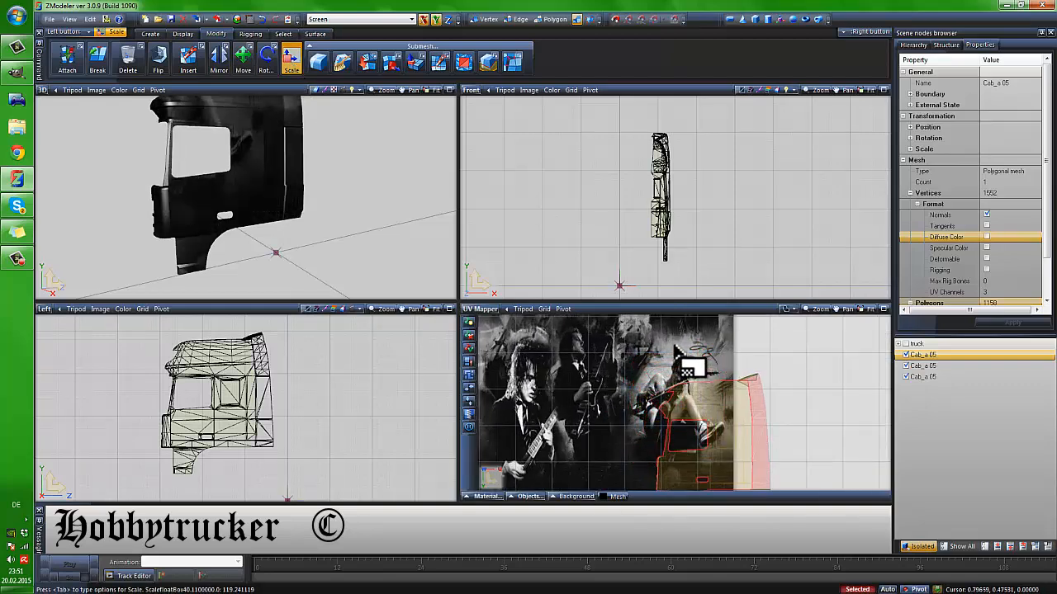
pyautogui.click(243, 56)
pyautogui.moveTo(731, 456); pyautogui.dragTo(692, 421)
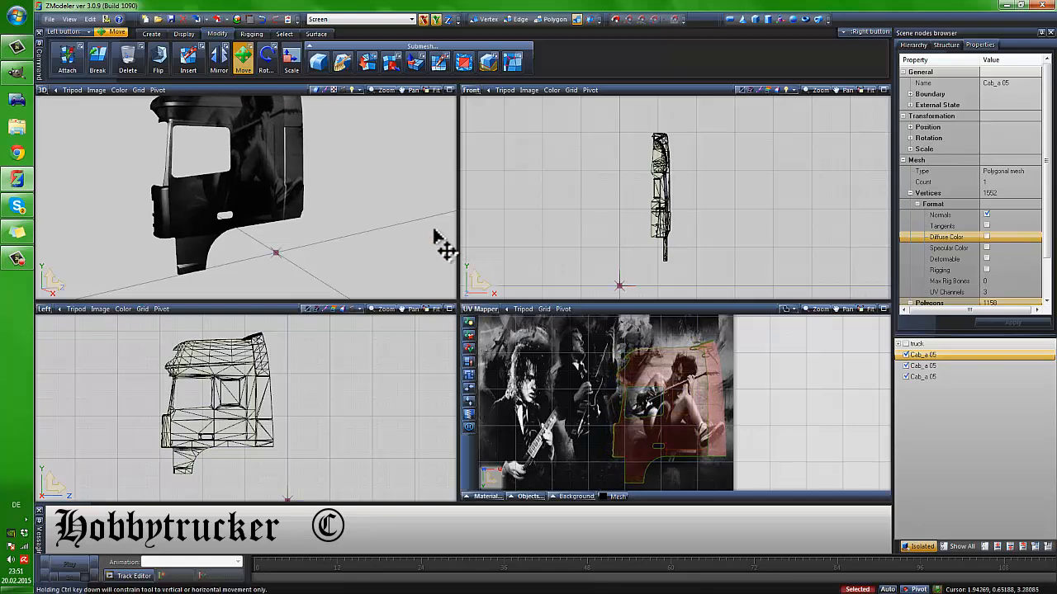
pyautogui.moveTo(441, 243); pyautogui.dragTo(421, 252, button='middle')
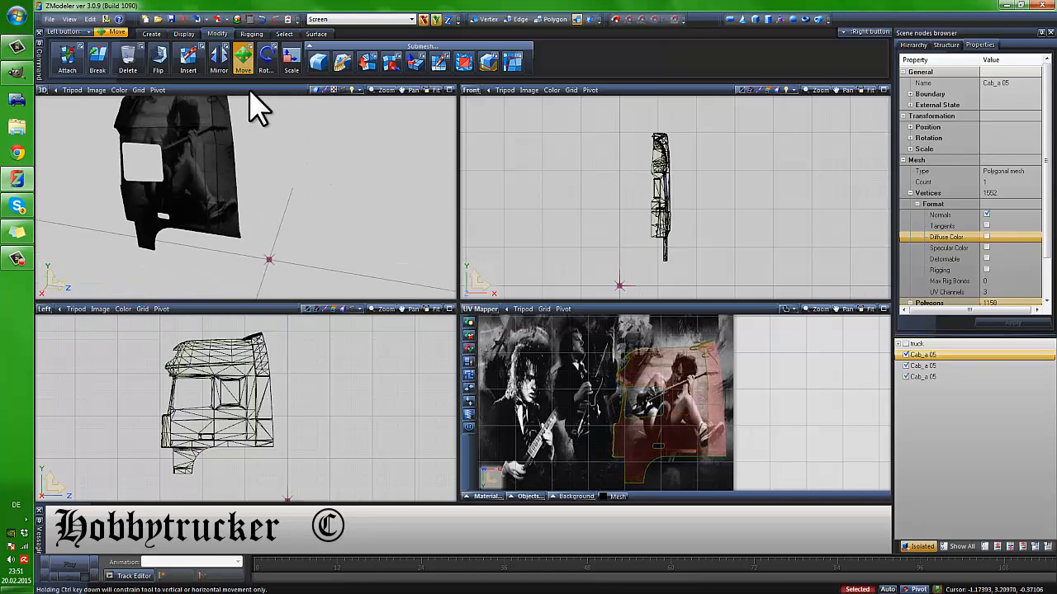
# Enlarge the UV mesh by a further scaling to about 122% and recentre it on the seated guitarist
pyautogui.click(291, 57)
pyautogui.moveTo(712, 500); pyautogui.dragTo(708, 453)
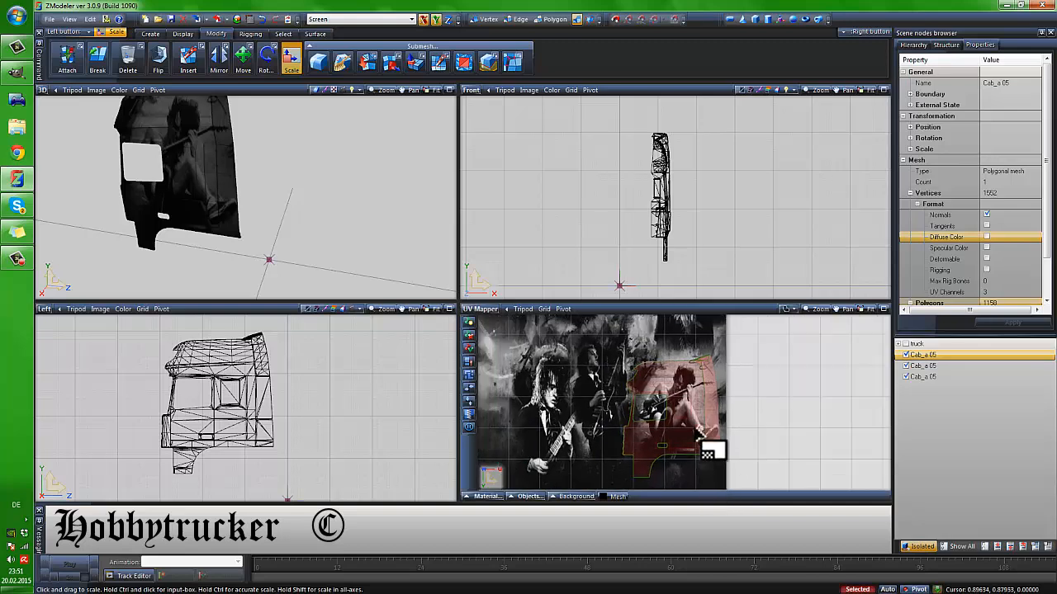
pyautogui.moveTo(672, 411); pyautogui.dragTo(668, 388)
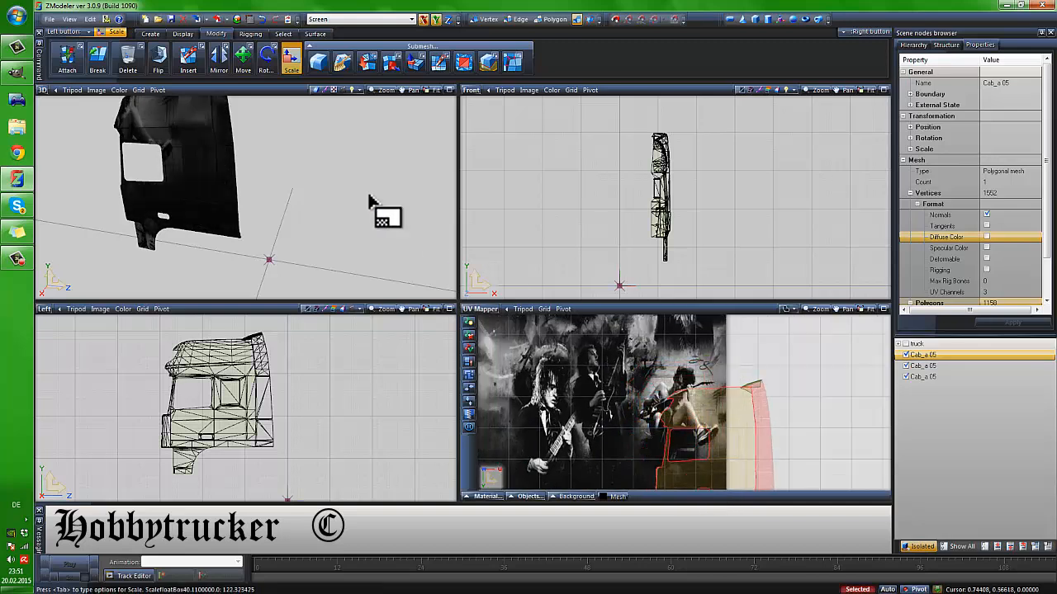
pyautogui.click(246, 62)
pyautogui.moveTo(729, 453); pyautogui.dragTo(682, 422)
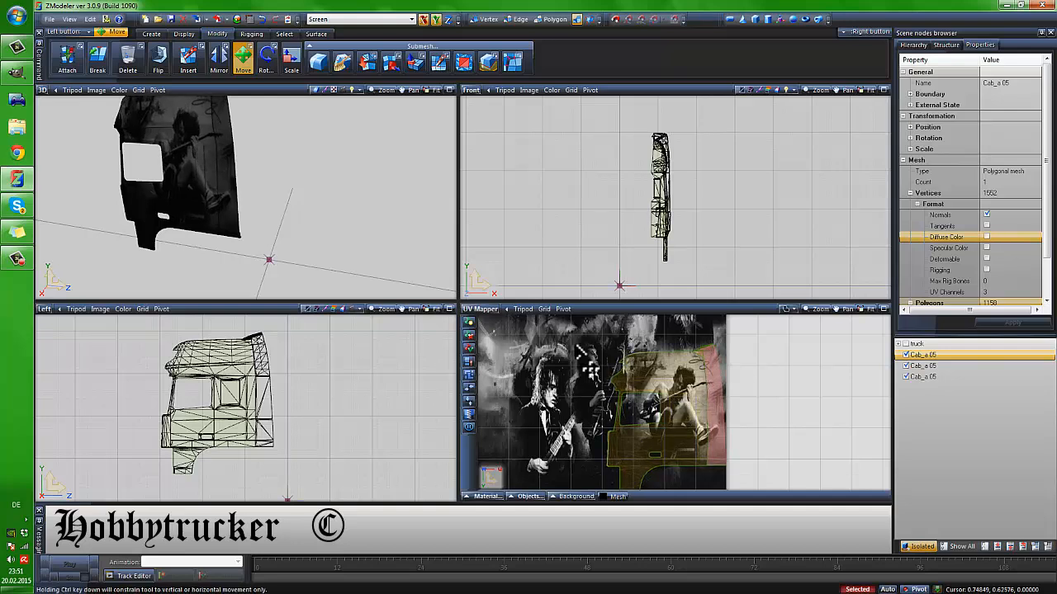
pyautogui.moveTo(343, 247)
pyautogui.mouseDown(button='middle')
pyautogui.moveTo(352, 245)
pyautogui.moveTo(344, 240)
pyautogui.mouseUp(button='middle')
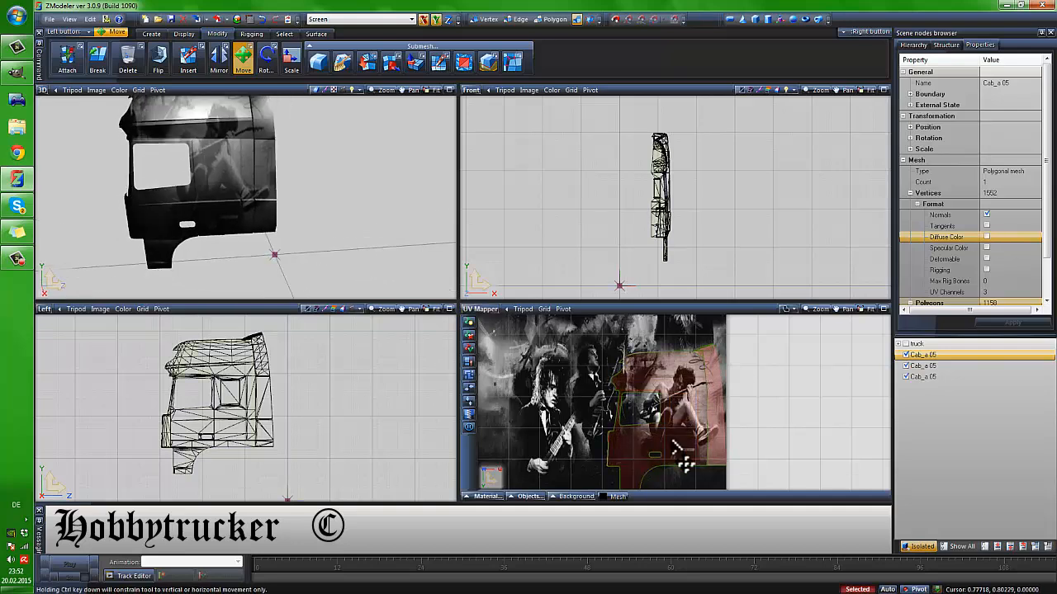
# Nudge the UV mesh slightly left and up so the seated guitarist fits behind the cab's side window
pyautogui.moveTo(673, 444); pyautogui.dragTo(663, 439)
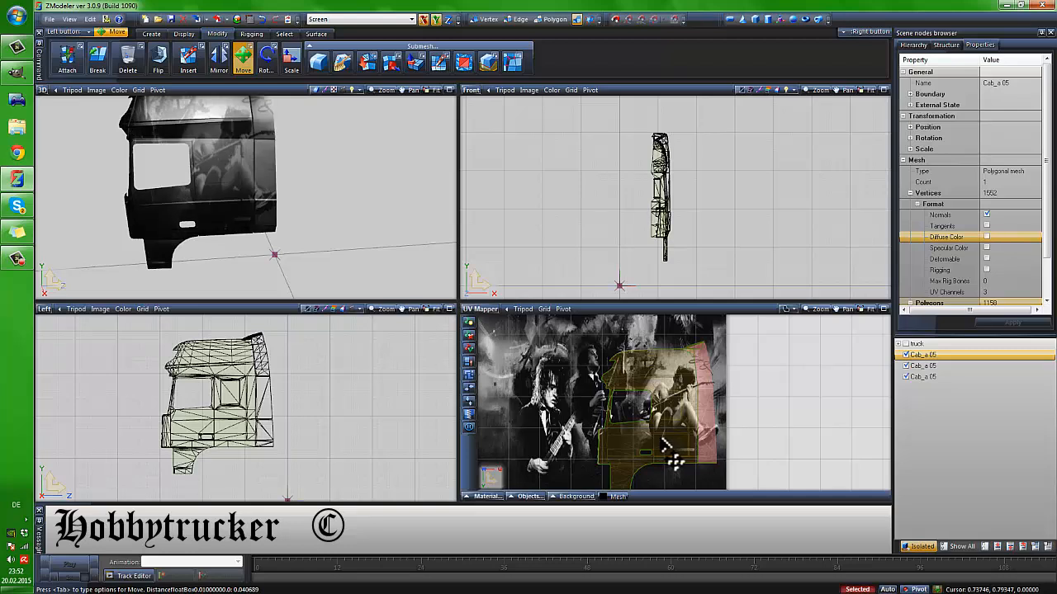
pyautogui.moveTo(283, 259)
pyautogui.mouseDown(button='middle')
pyautogui.moveTo(289, 248)
pyautogui.moveTo(257, 245)
pyautogui.moveTo(264, 269)
pyautogui.moveTo(255, 261)
pyautogui.moveTo(268, 276)
pyautogui.moveTo(281, 242)
pyautogui.mouseUp(button='middle')
pyautogui.moveTo(705, 411); pyautogui.dragTo(707, 413)
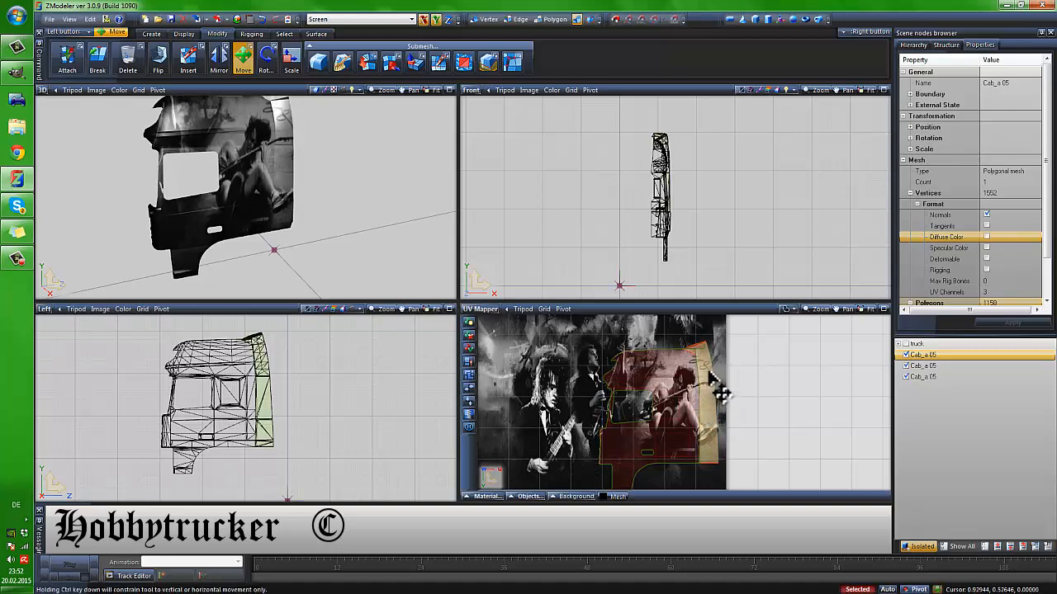
pyautogui.moveTo(420, 276)
pyautogui.mouseDown(button='middle')
pyautogui.moveTo(410, 284)
pyautogui.moveTo(402, 267)
pyautogui.mouseUp(button='middle')
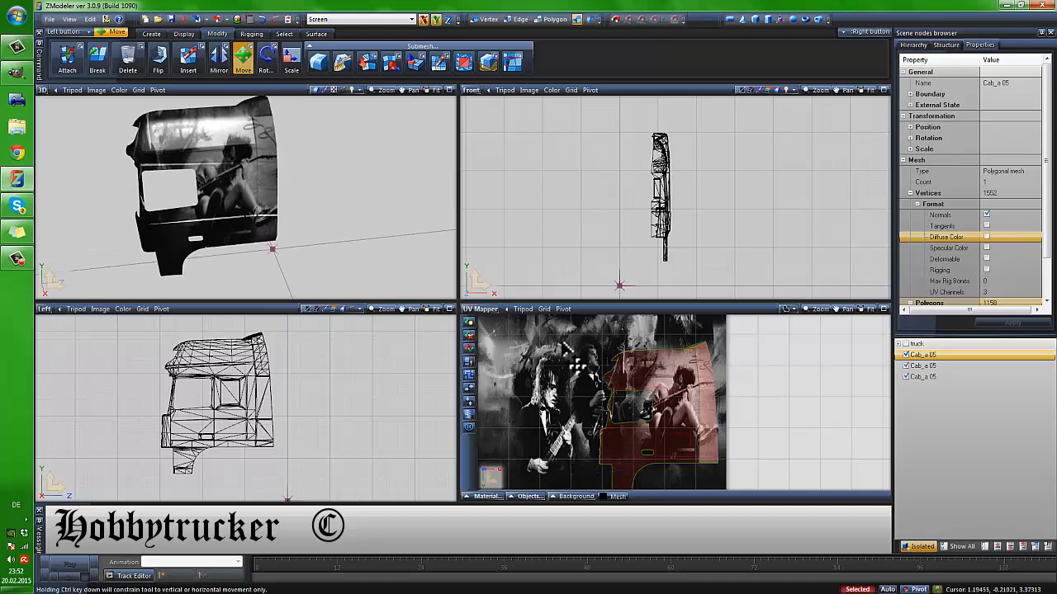
pyautogui.moveTo(677, 432); pyautogui.dragTo(666, 407)
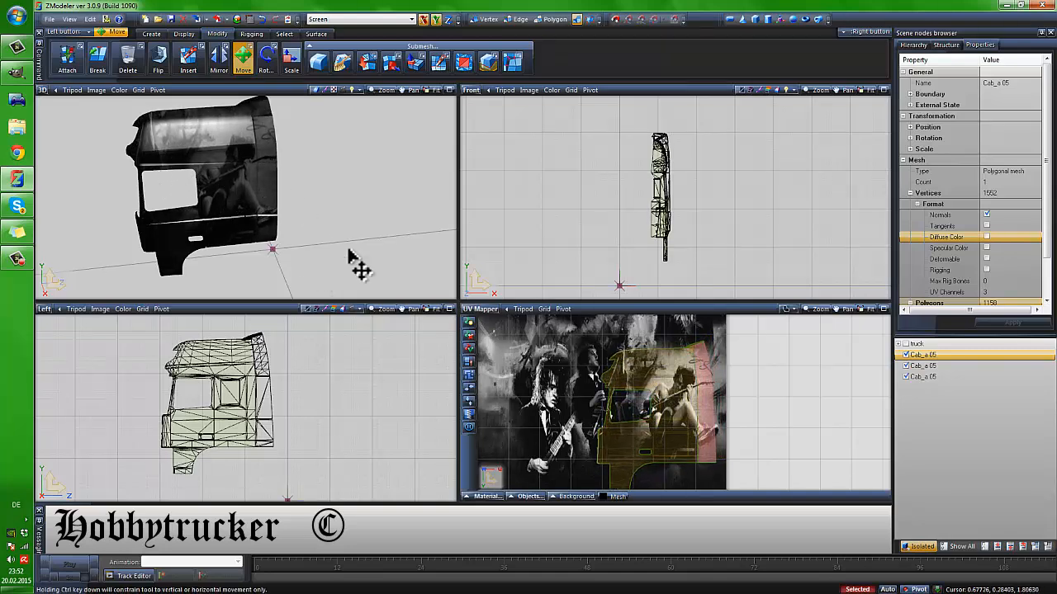
pyautogui.moveTo(683, 435); pyautogui.dragTo(685, 431)
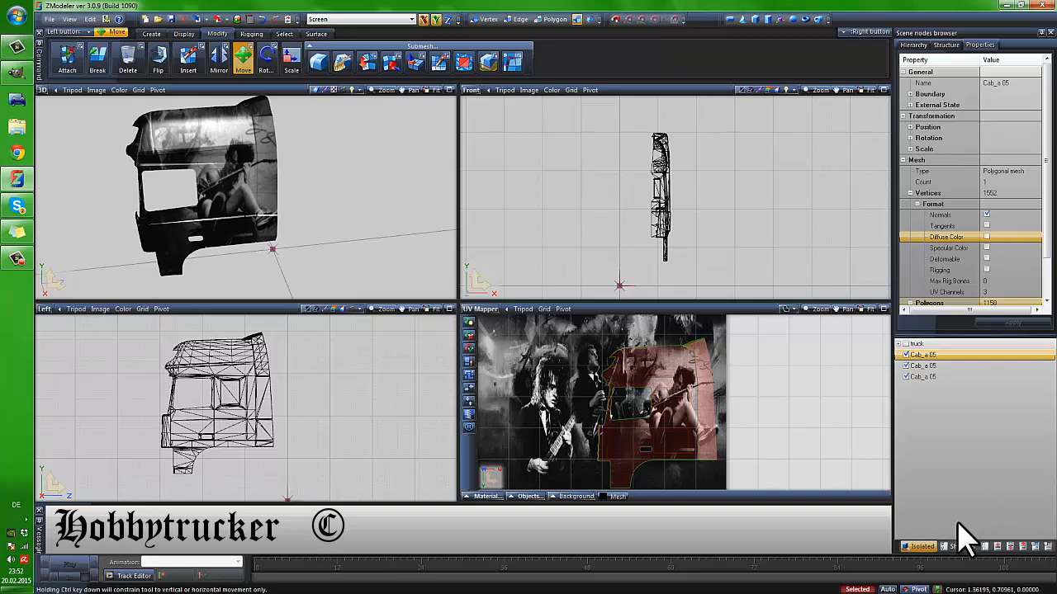
# Turn off isolation to inspect the whole cab, and isolate the third Cab_a 05 part containing the front, roof and rear
pyautogui.click(922, 548)
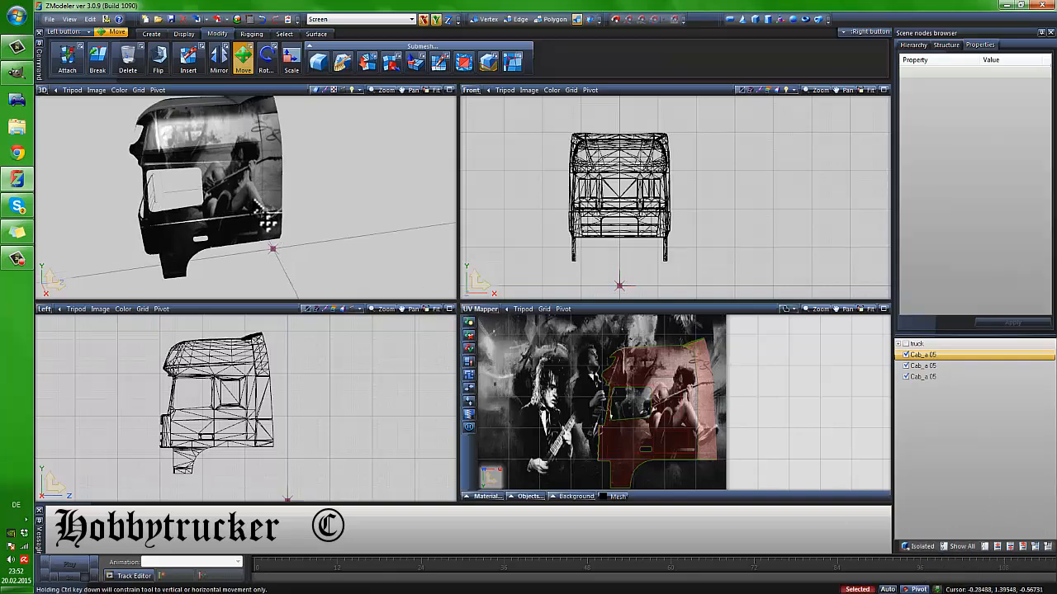
pyautogui.moveTo(263, 219); pyautogui.dragTo(507, 278, button='middle')
pyautogui.click(243, 55)
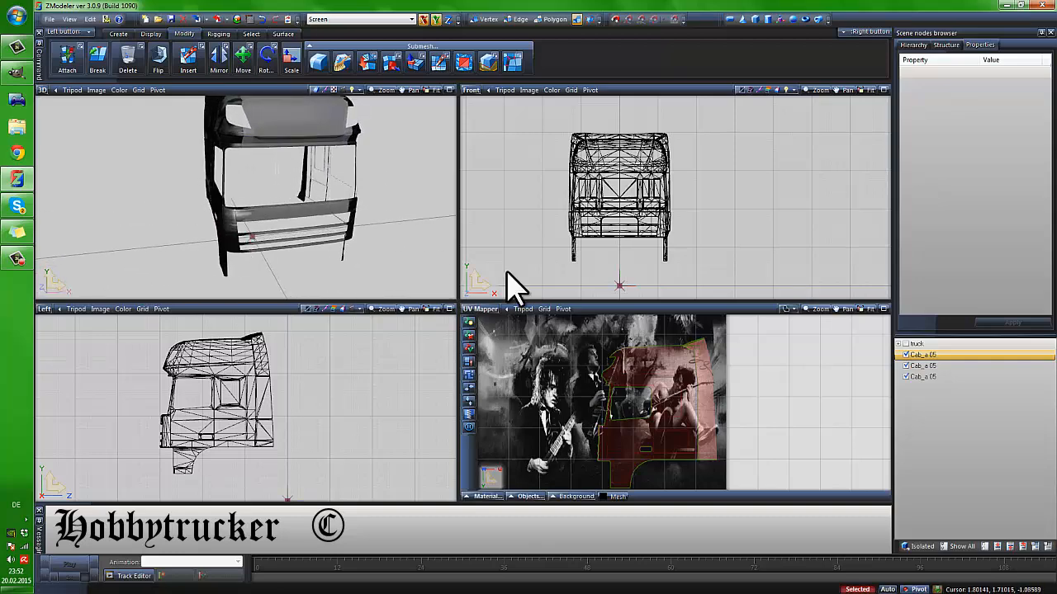
pyautogui.click(922, 366)
pyautogui.click(920, 545)
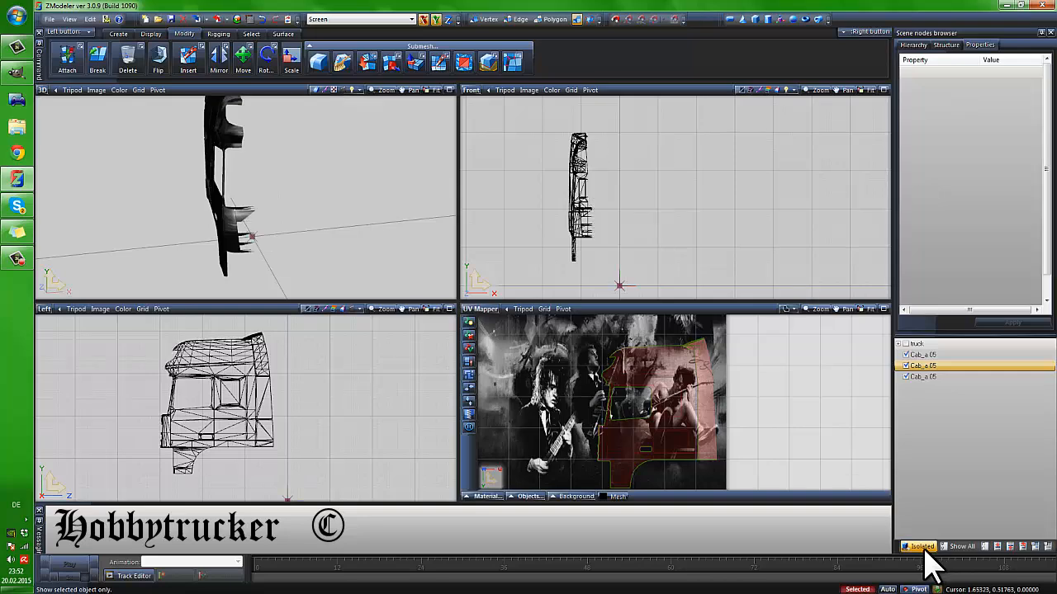
pyautogui.click(924, 378)
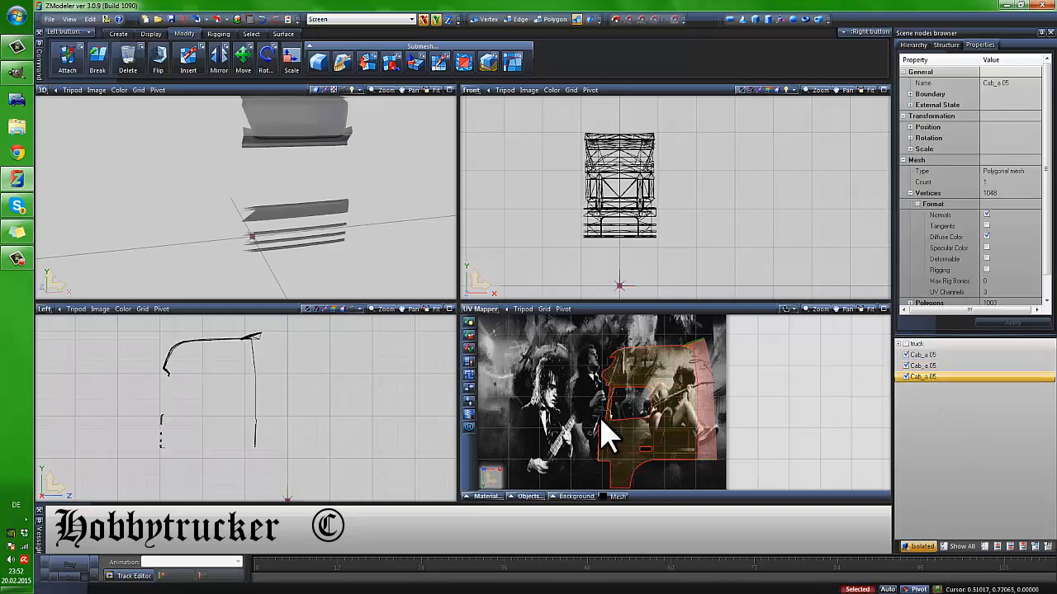
pyautogui.scroll(-1, 562, 364)
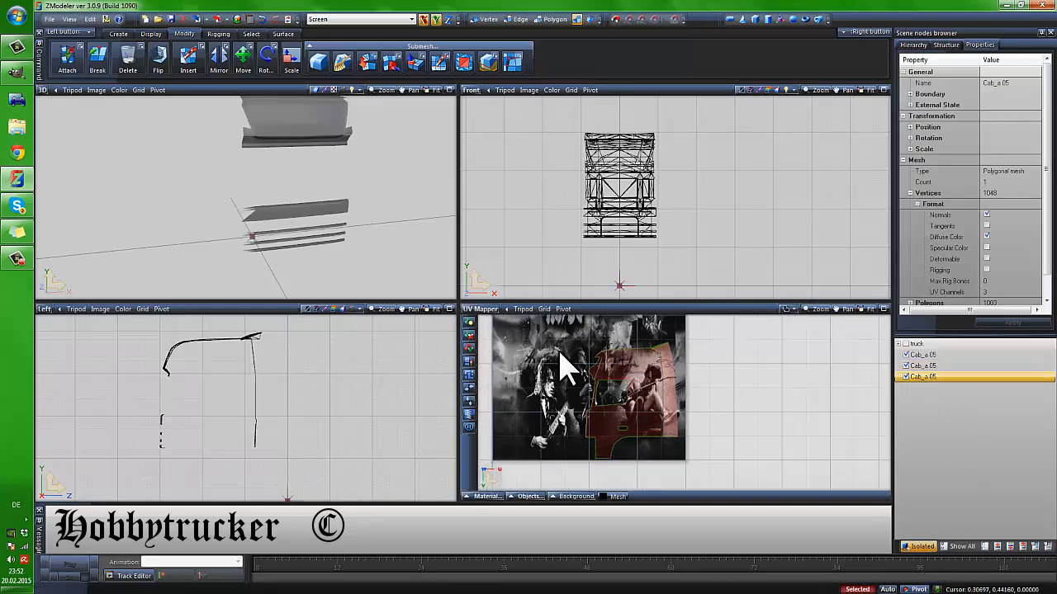
# Show all cab parts again and replace the UV Mapper viewport with the Top view of the cab
pyautogui.click(922, 547)
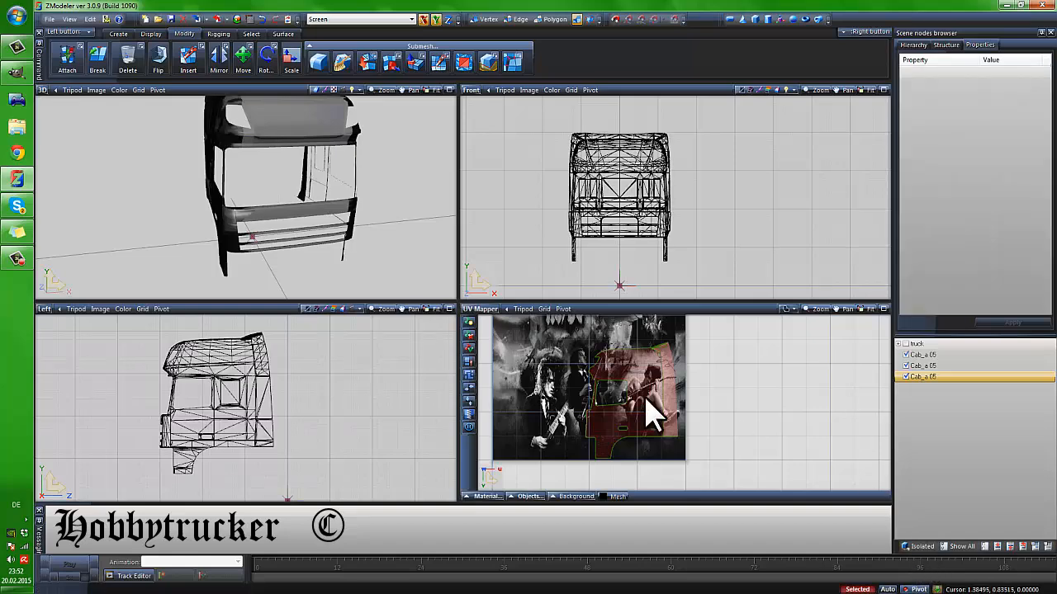
pyautogui.click(482, 312)
pyautogui.click(491, 358)
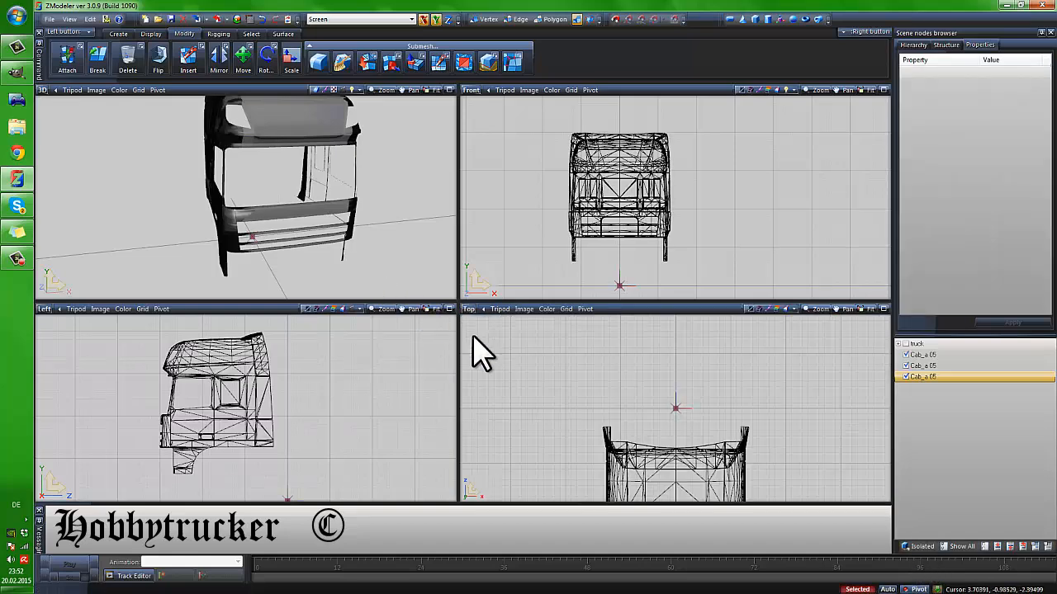
pyautogui.moveTo(628, 454); pyautogui.dragTo(595, 351, button='middle')
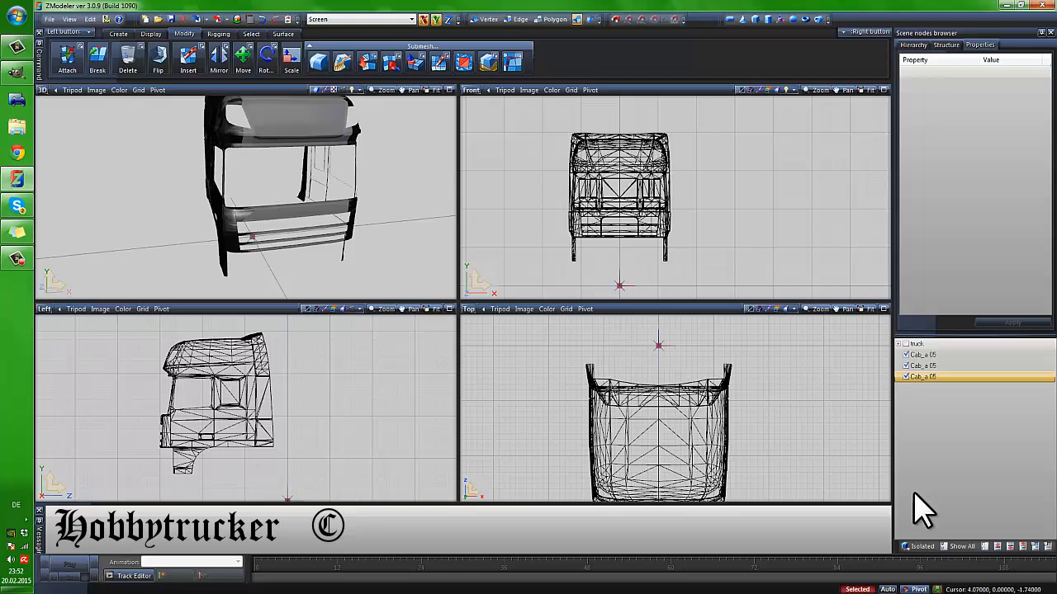
# Isolate the third Cab_a 05 part and run Edit UV on it in the Front view
pyautogui.click(922, 546)
pyautogui.click(619, 207)
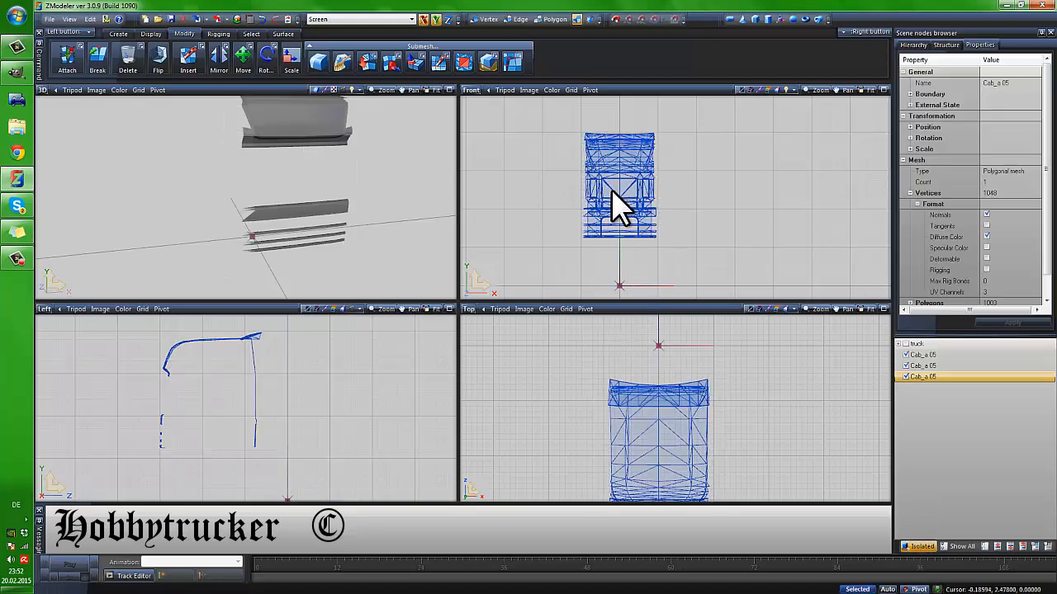
pyautogui.rightClick(618, 211)
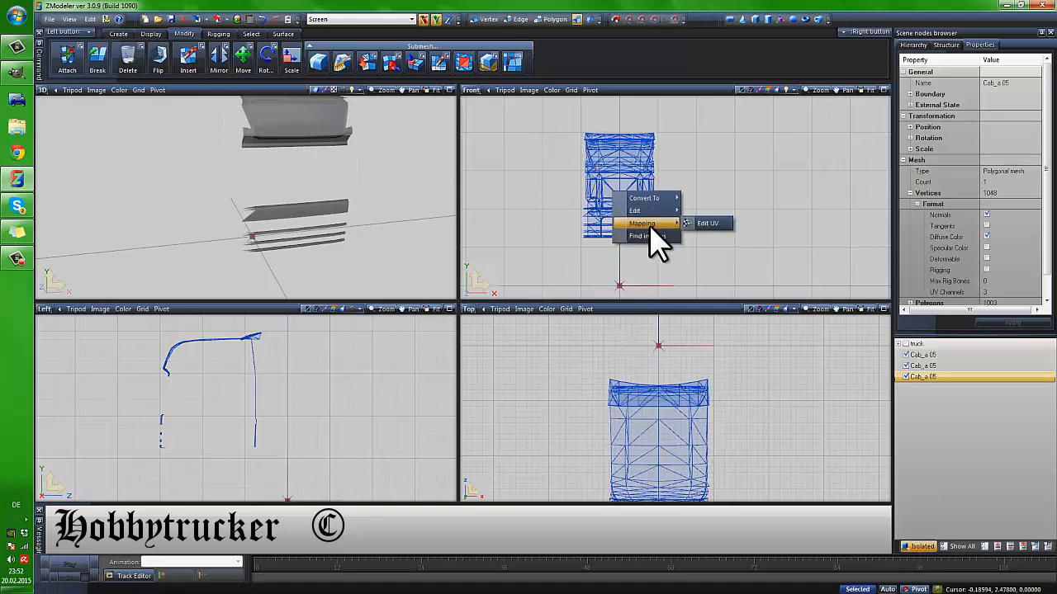
pyautogui.click(706, 223)
pyautogui.click(493, 394)
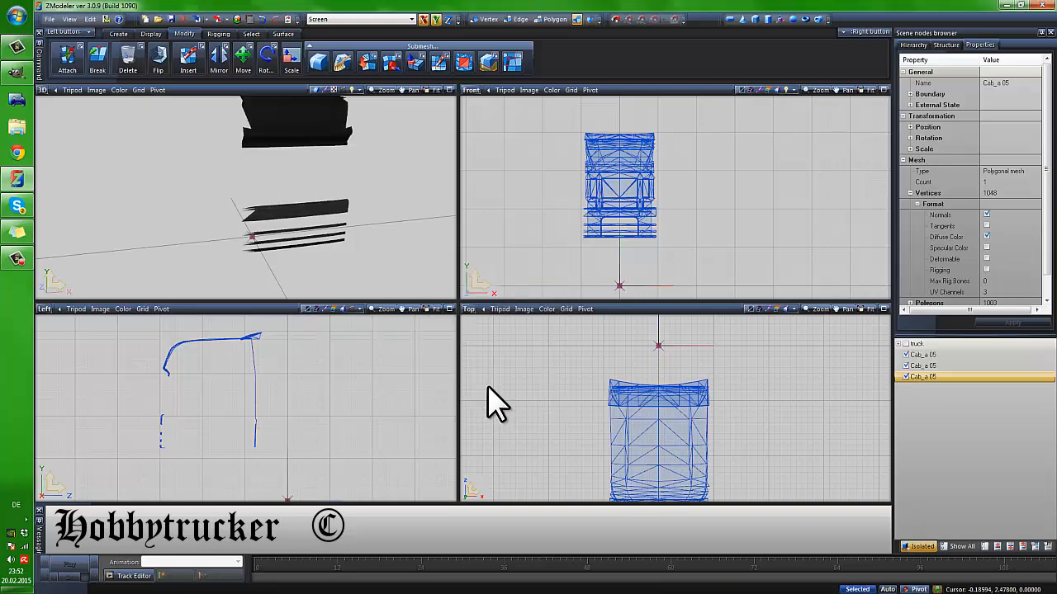
# Open the UV Mapper in place of the Top view and list the isolated part's material textures
pyautogui.click(484, 336)
pyautogui.click(469, 309)
pyautogui.click(496, 436)
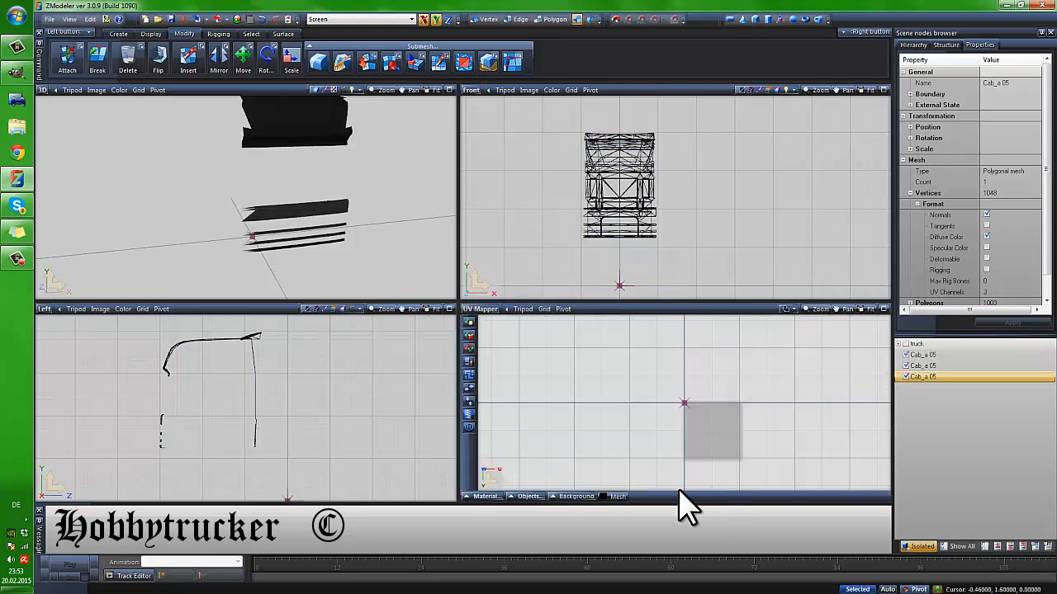
pyautogui.click(485, 496)
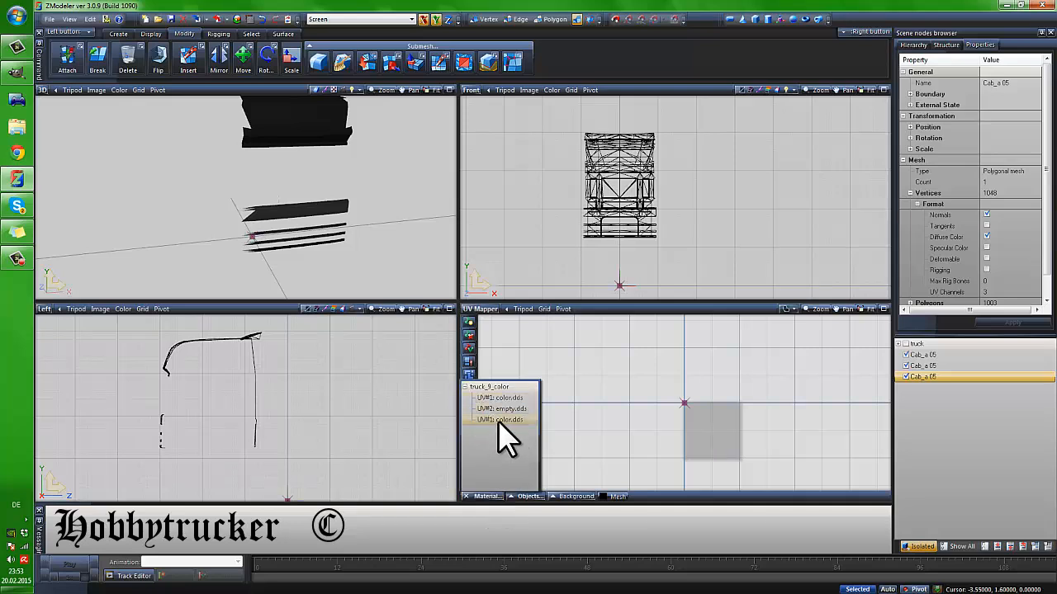
# Replace the UV Mapper viewport with the Front view and assign the acdc material to the isolated centre part
pyautogui.click(471, 310)
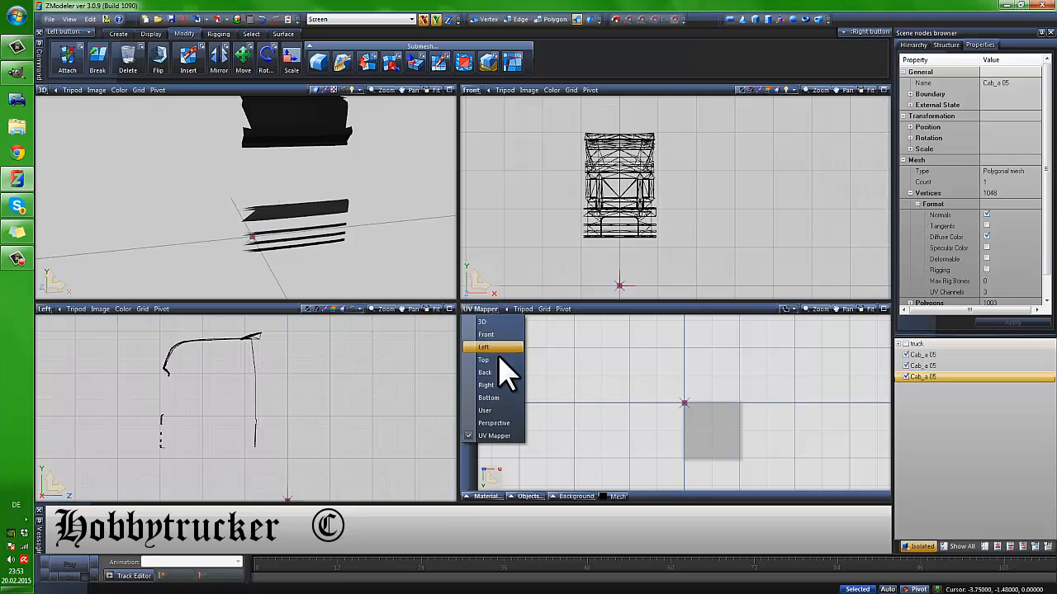
pyautogui.click(486, 335)
pyautogui.scroll(-2, 915, 291)
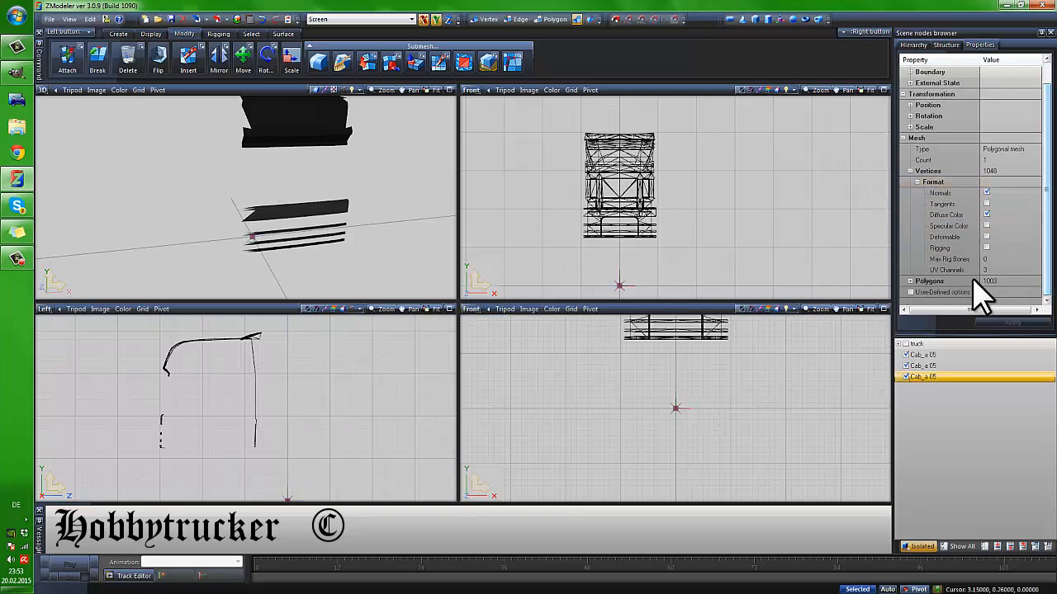
pyautogui.click(910, 281)
pyautogui.click(1002, 304)
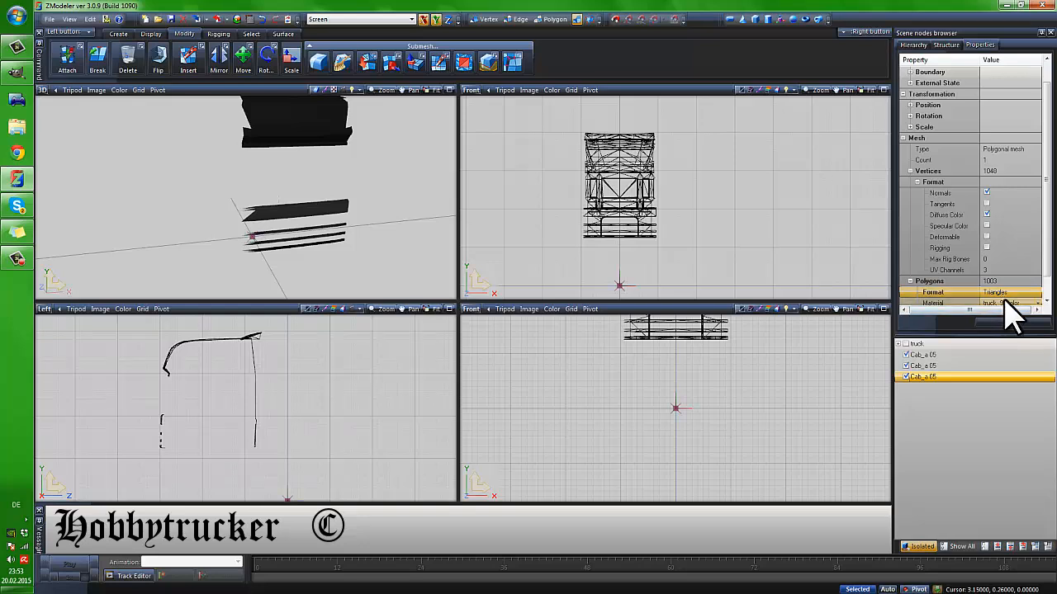
pyautogui.click(991, 426)
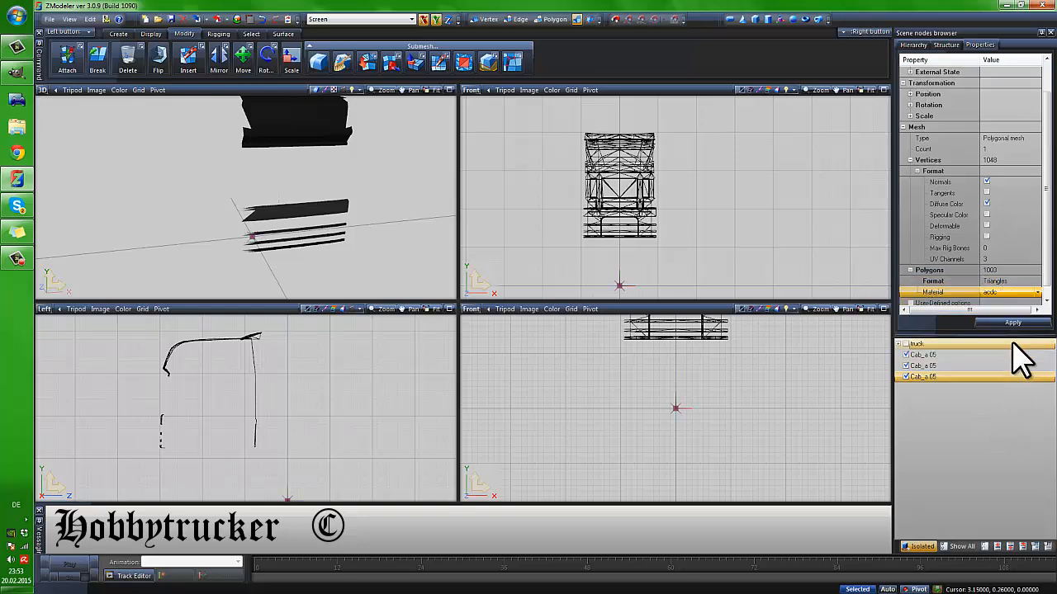
pyautogui.click(1011, 323)
pyautogui.moveTo(395, 213); pyautogui.dragTo(399, 229, button='middle')
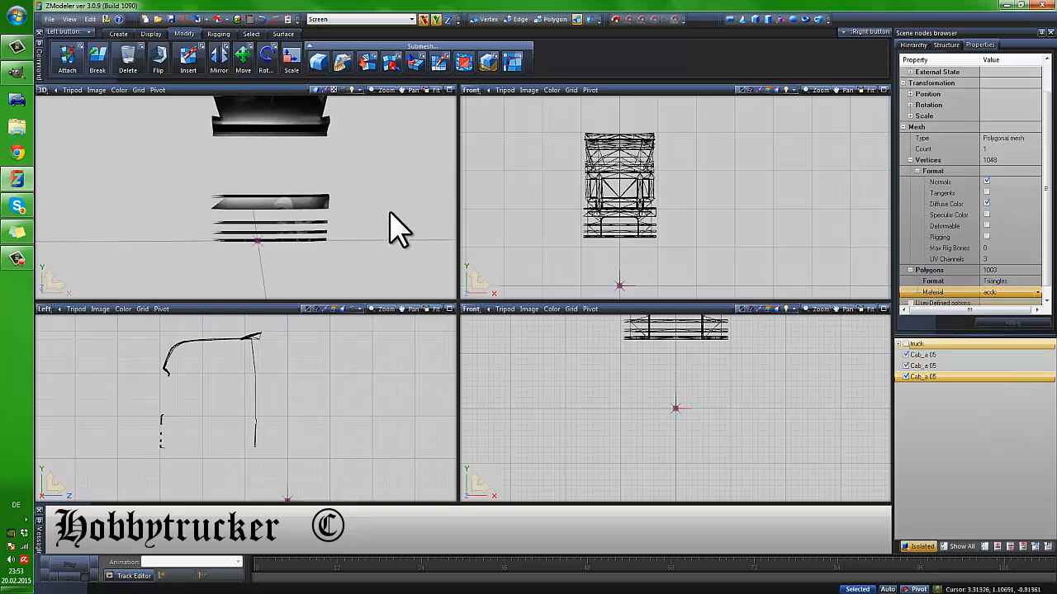
# Generate a new UV mapping for the centre part from viewport XY in the Front view, with continuous mesh surface and hidden geometry ignored
pyautogui.rightClick(621, 192)
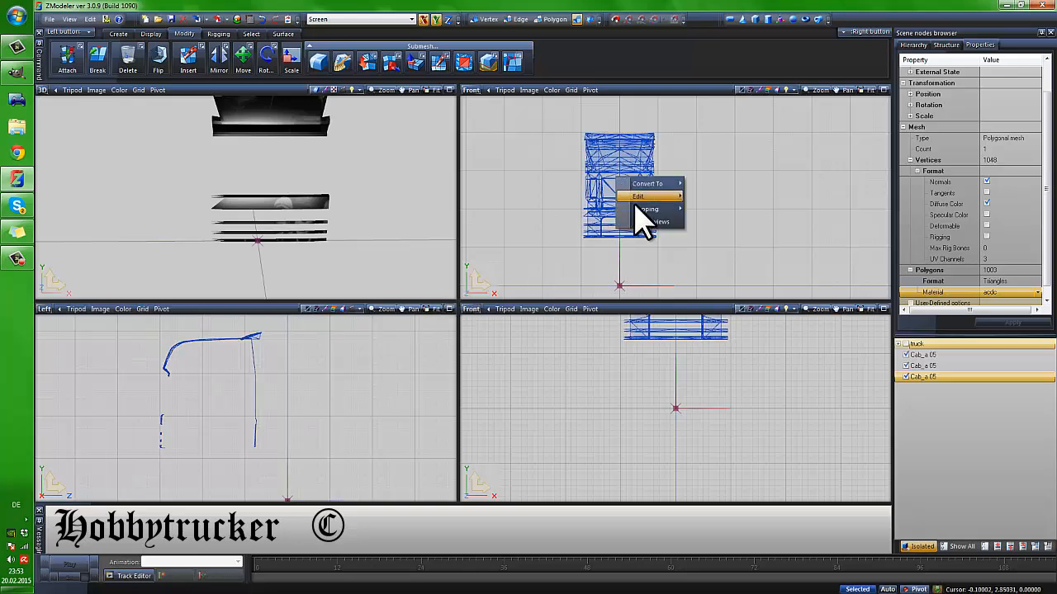
pyautogui.moveTo(663, 214)
pyautogui.click(694, 210)
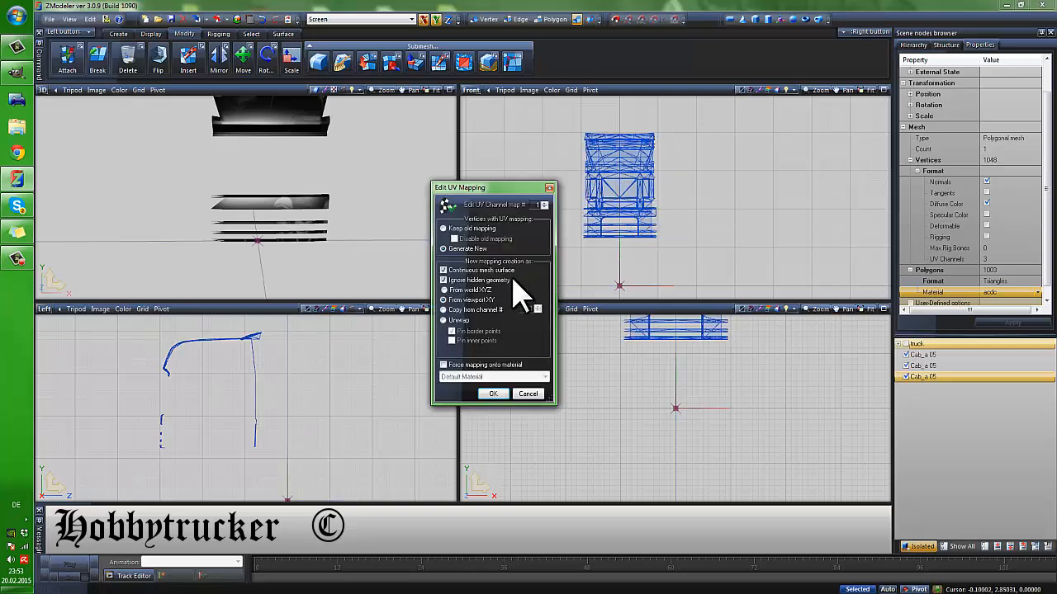
pyautogui.click(493, 394)
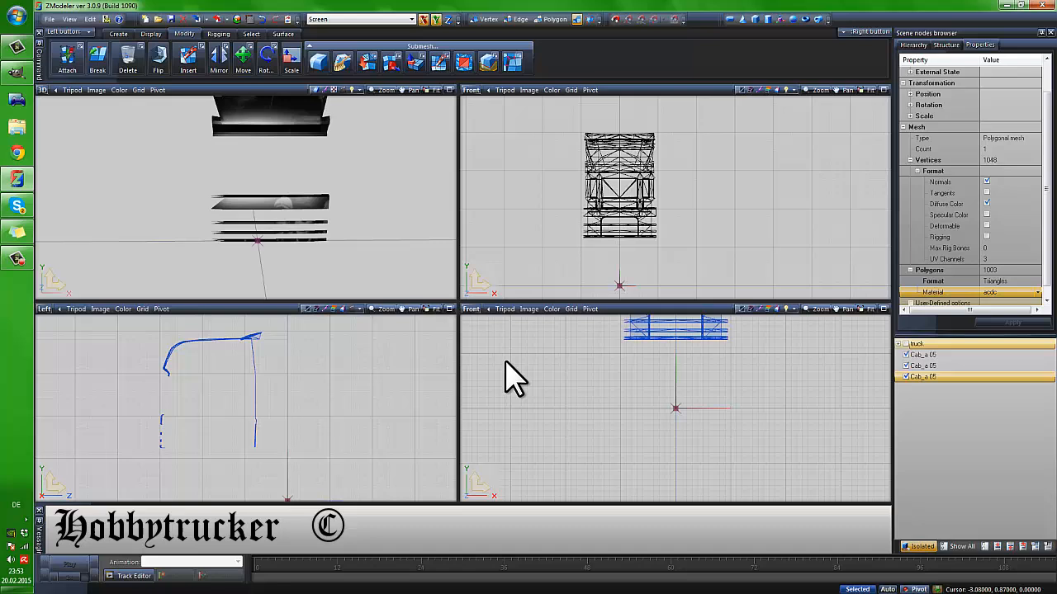
# Bring back the UV Mapper and display the centre part's UV mesh with the acdc material's texture
pyautogui.click(467, 309)
pyautogui.click(493, 435)
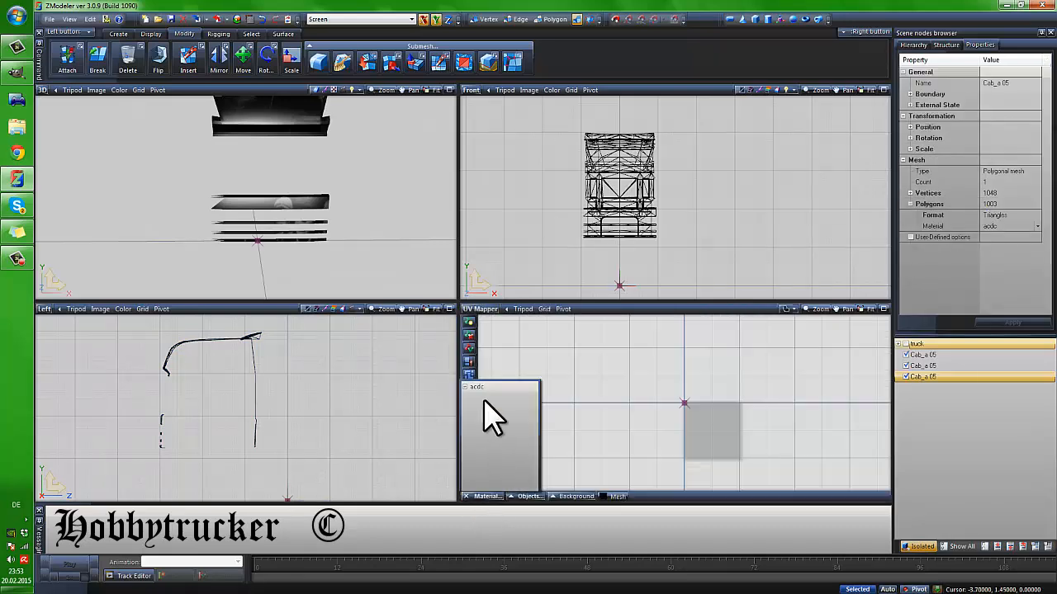
pyautogui.scroll(3, 690, 427)
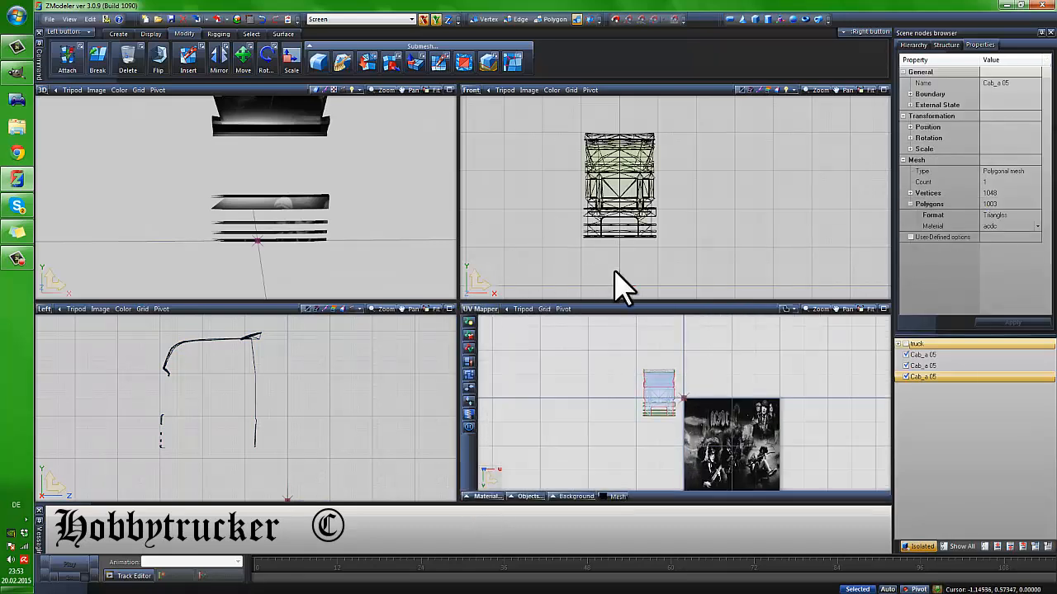
# Turn off isolation, show the truck node and examine how the texture sits on the cab's front and sides
pyautogui.click(916, 546)
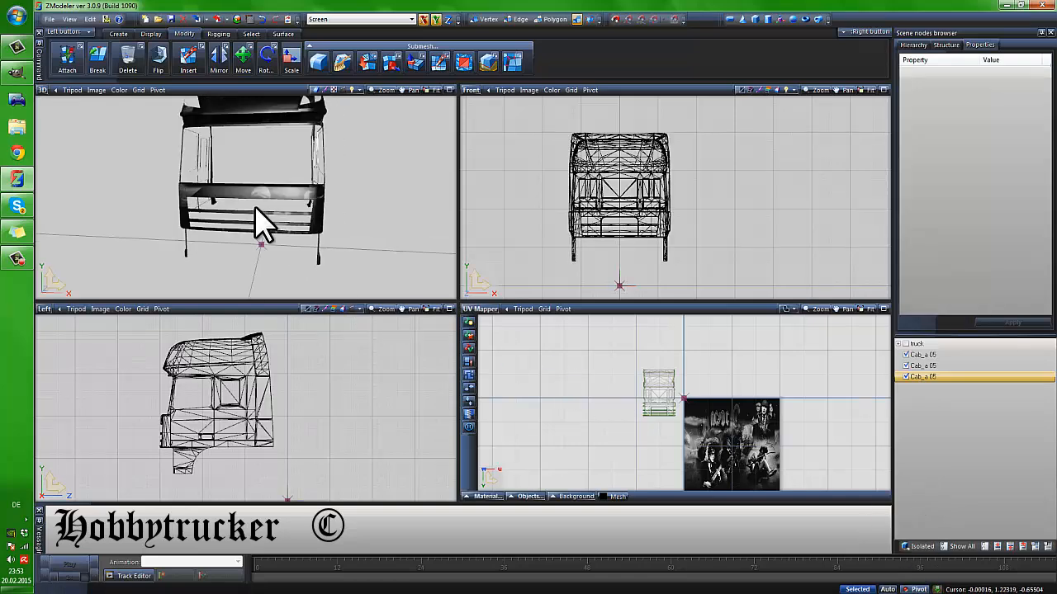
pyautogui.moveTo(255, 224); pyautogui.dragTo(206, 200, button='middle')
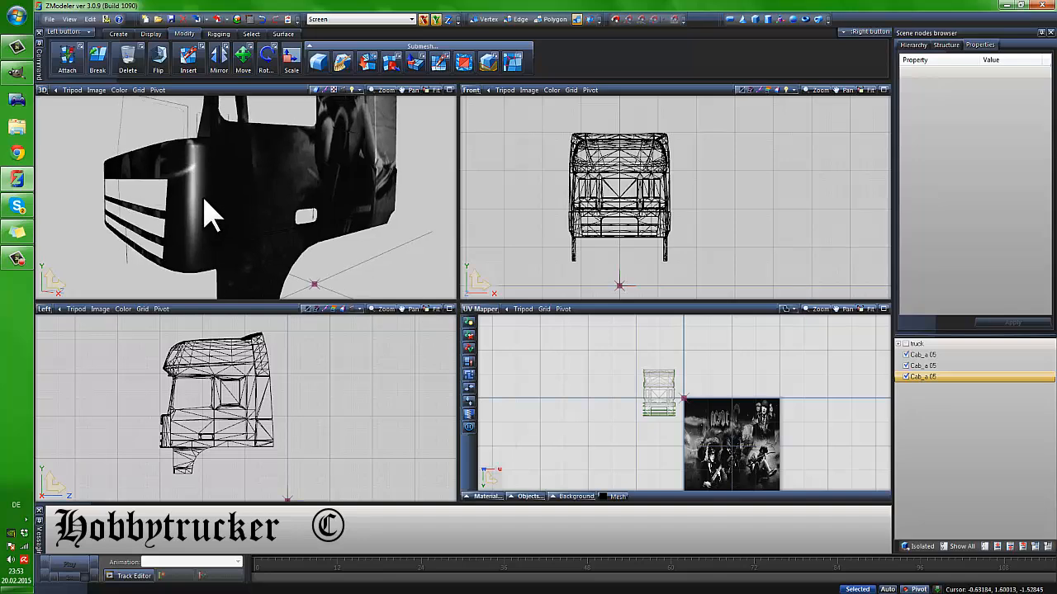
pyautogui.moveTo(216, 238); pyautogui.dragTo(357, 239, button='middle')
pyautogui.click(906, 343)
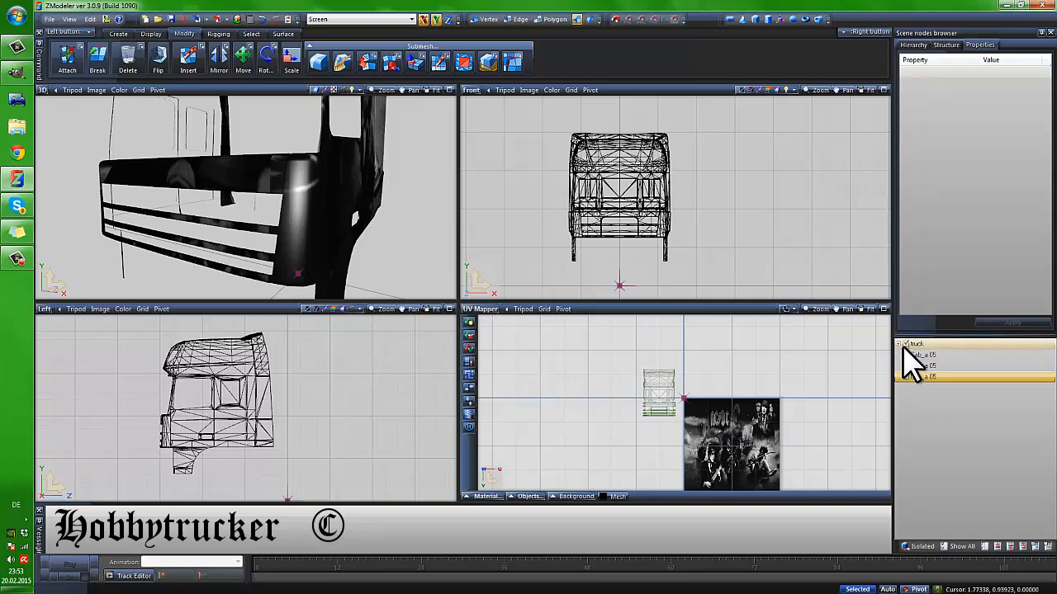
pyautogui.moveTo(298, 253); pyautogui.dragTo(317, 219, button='middle')
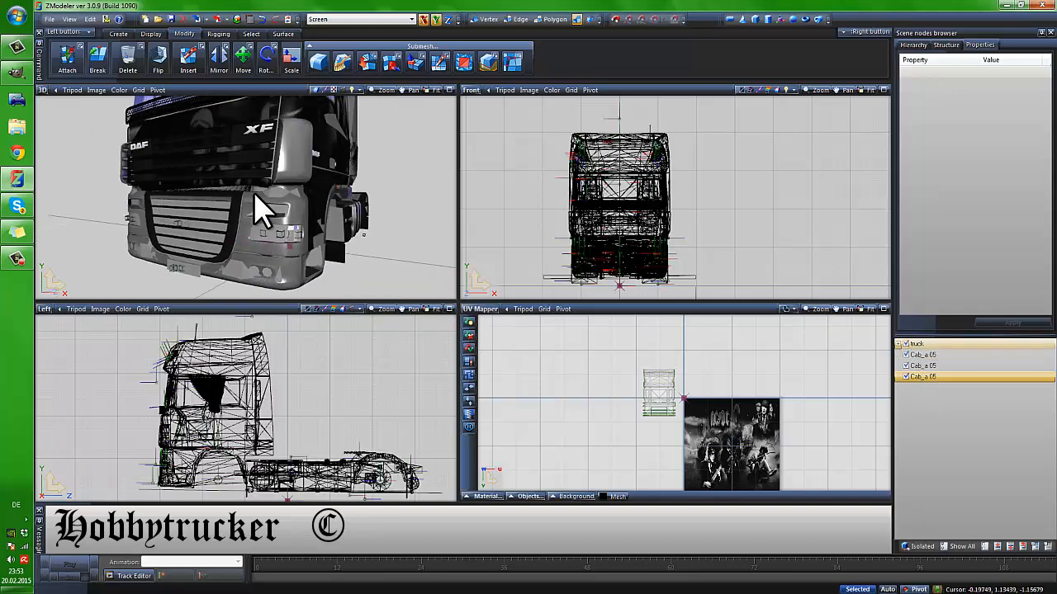
pyautogui.moveTo(254, 194); pyautogui.dragTo(262, 198, button='middle')
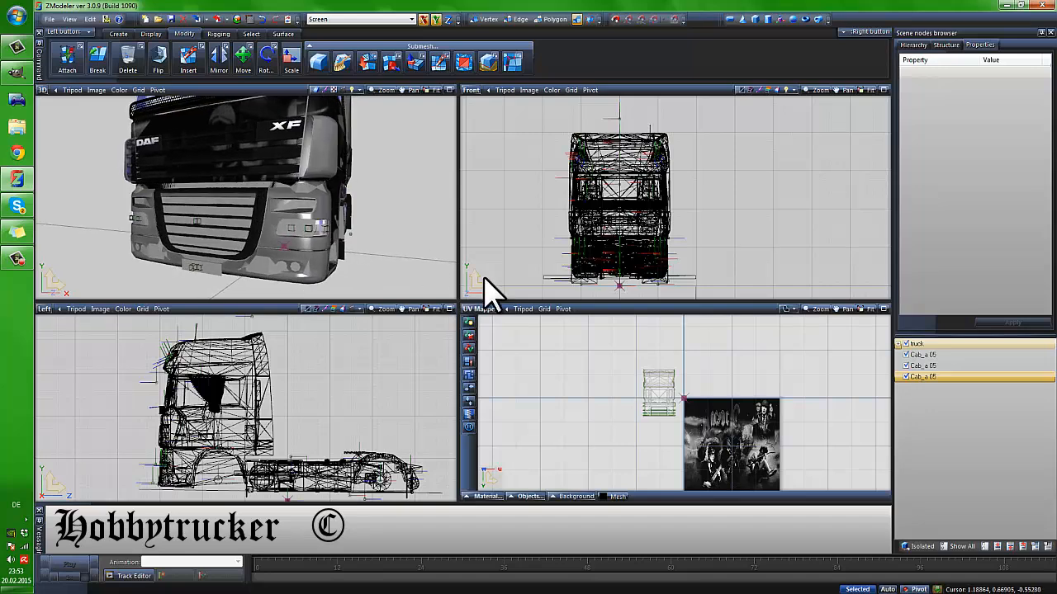
# Select the centre part's UV mesh with the Quadr tool and scale it down in the UV Mapper
pyautogui.click(251, 34)
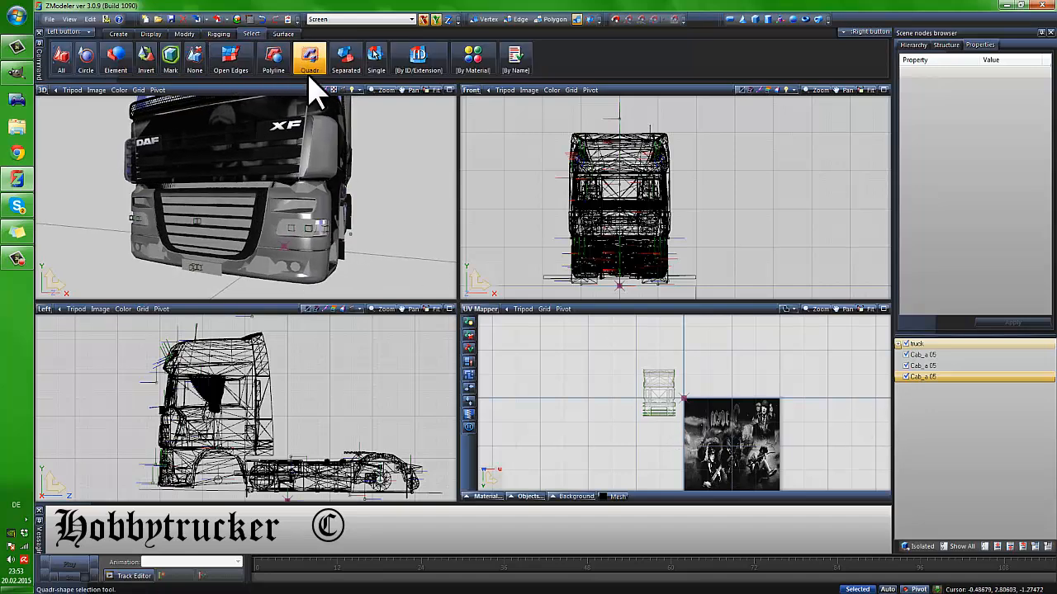
pyautogui.click(310, 58)
pyautogui.moveTo(673, 386); pyautogui.dragTo(630, 346)
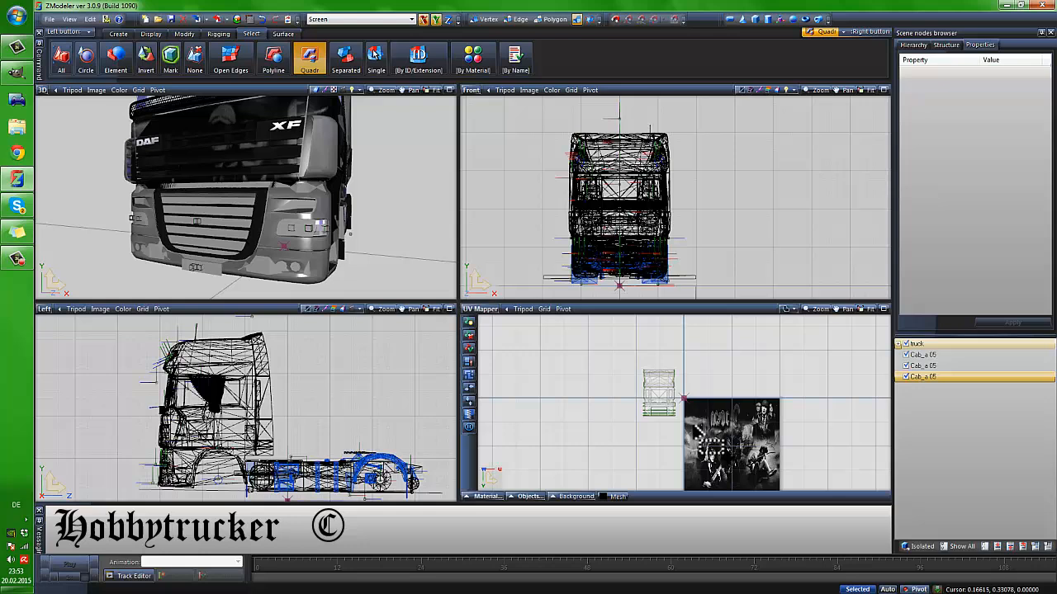
pyautogui.click(312, 54)
pyautogui.click(194, 34)
pyautogui.click(291, 58)
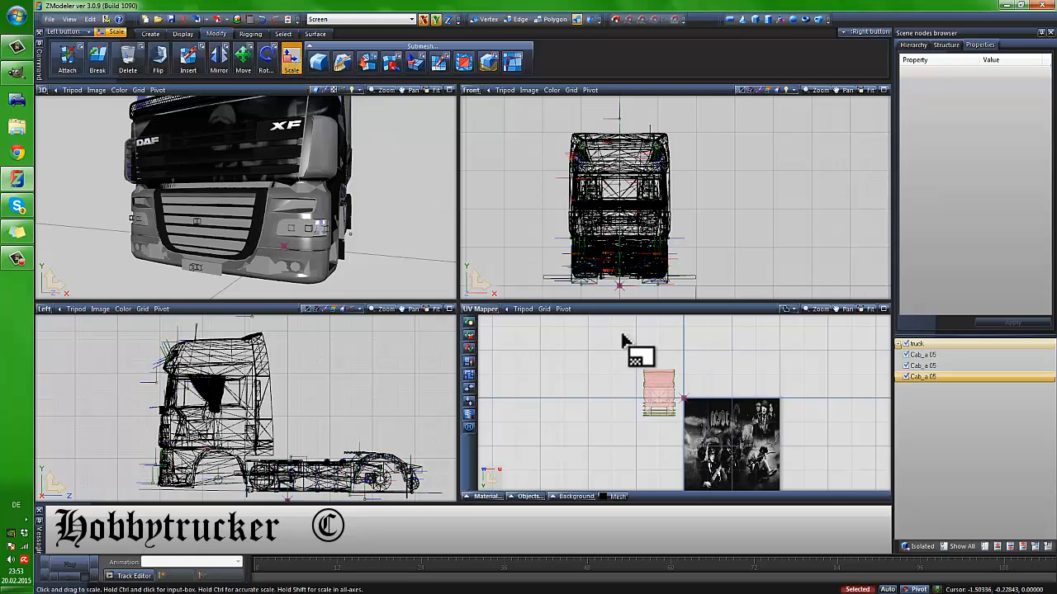
pyautogui.moveTo(658, 380); pyautogui.dragTo(732, 492)
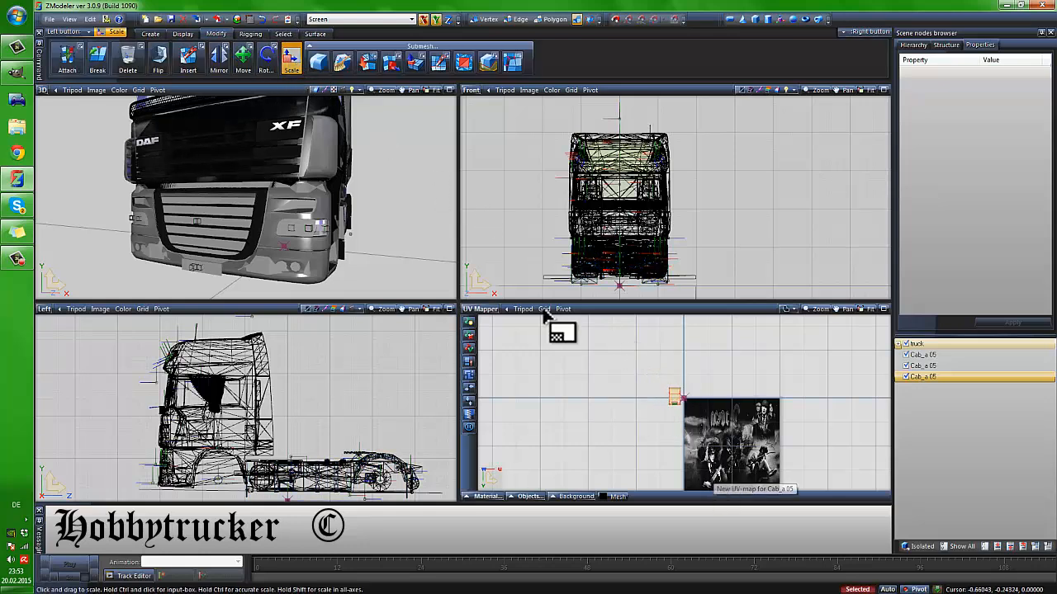
# Move the UV mesh onto the upper-left area of the texture and hide the truck node to check the cab front
pyautogui.click(243, 58)
pyautogui.scroll(5, 690, 407)
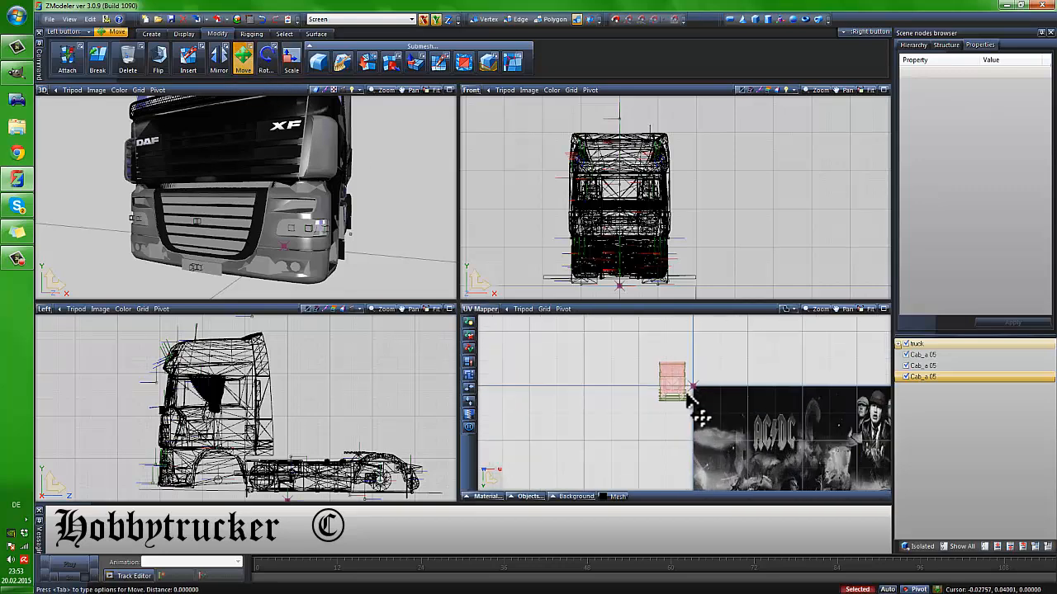
pyautogui.moveTo(289, 175); pyautogui.dragTo(371, 200, button='middle')
pyautogui.click(905, 344)
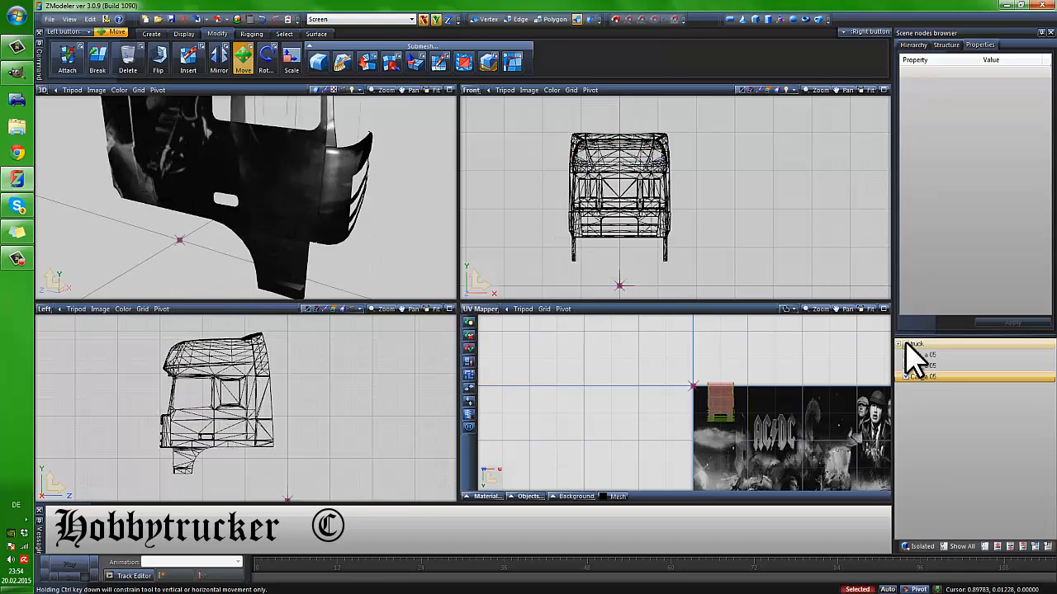
pyautogui.click(906, 344)
pyautogui.click(906, 344)
pyautogui.moveTo(281, 250); pyautogui.dragTo(253, 246, button='middle')
pyautogui.scroll(5, 776, 417)
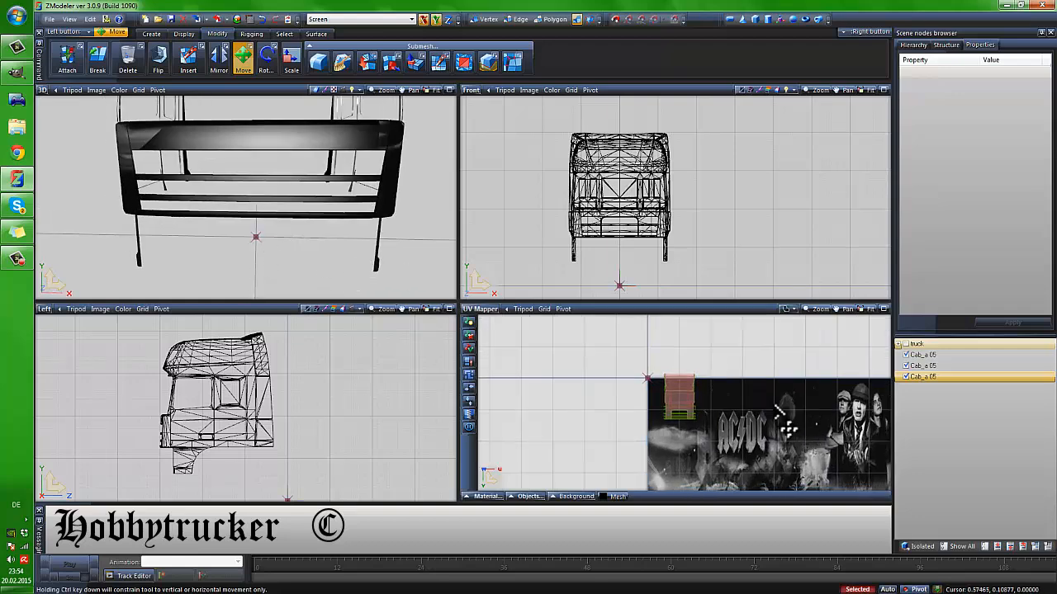
pyautogui.scroll(2, 682, 405)
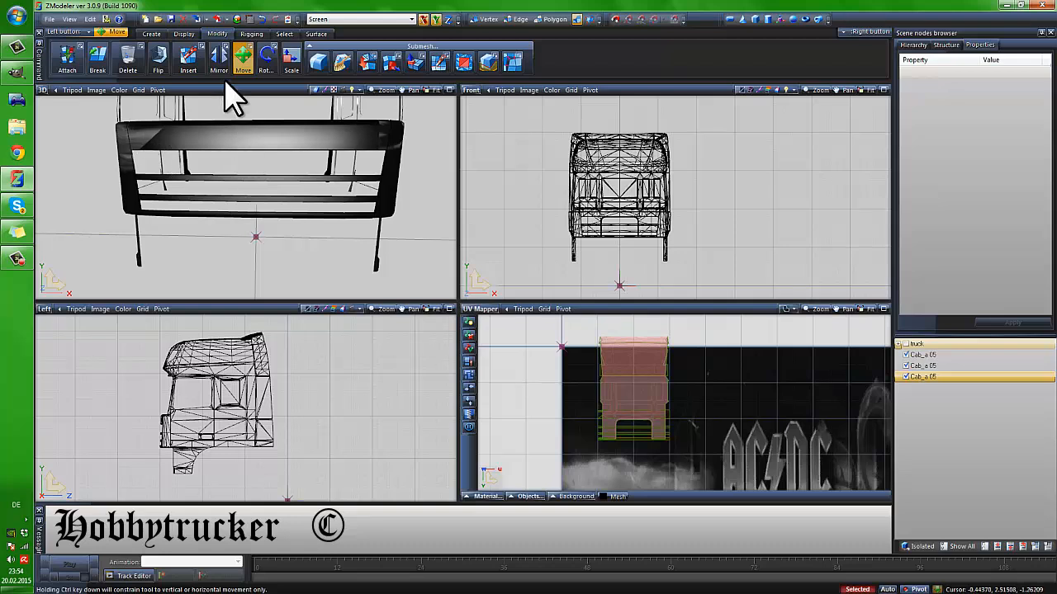
# Scale the UV mesh down slightly and reposition it at the texture's upper edge, in the dark area left of the AC/DC logo
pyautogui.click(291, 59)
pyautogui.moveTo(663, 368); pyautogui.dragTo(687, 417)
pyautogui.click(246, 60)
pyautogui.moveTo(388, 231); pyautogui.dragTo(404, 242, button='middle')
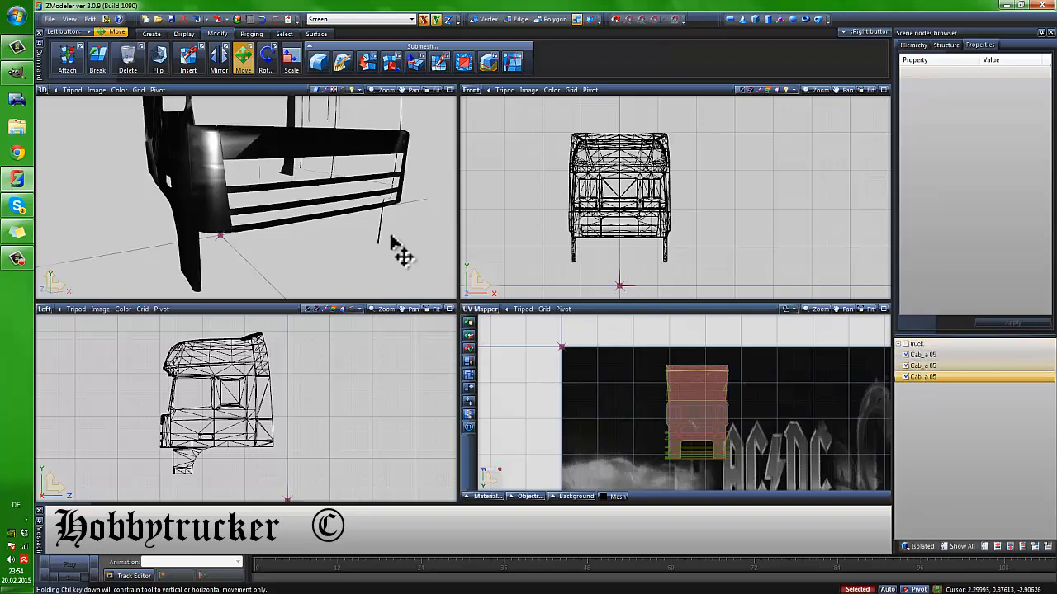
pyautogui.moveTo(391, 235); pyautogui.dragTo(362, 227, button='middle')
pyautogui.moveTo(715, 446); pyautogui.dragTo(691, 403)
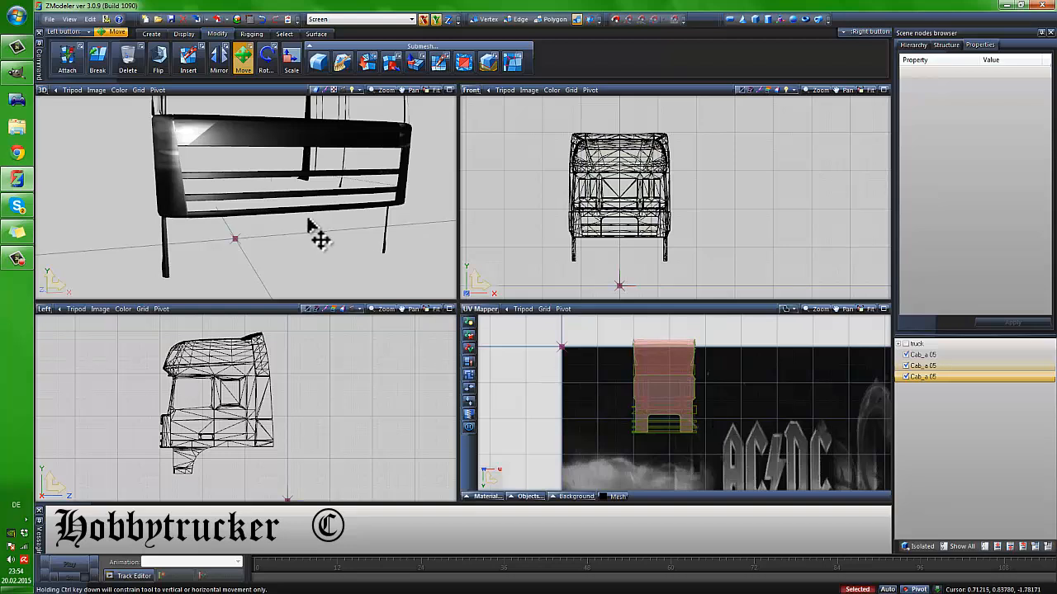
pyautogui.moveTo(308, 219); pyautogui.dragTo(335, 231, button='middle')
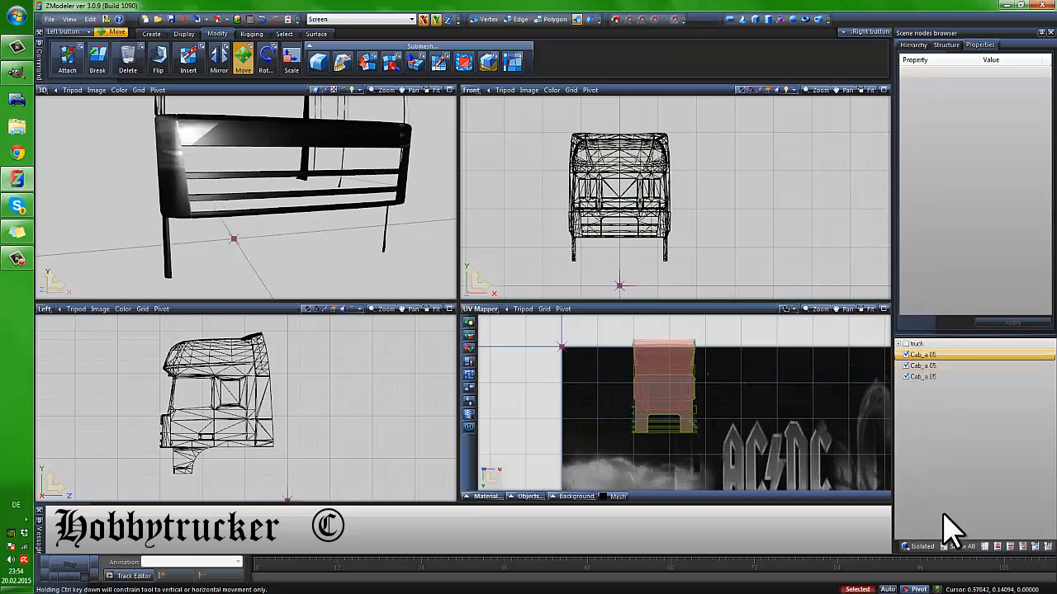
# Replace the UV Mapper with the Front view and isolate the second Cab_a 05 part, the cab side
pyautogui.click(475, 309)
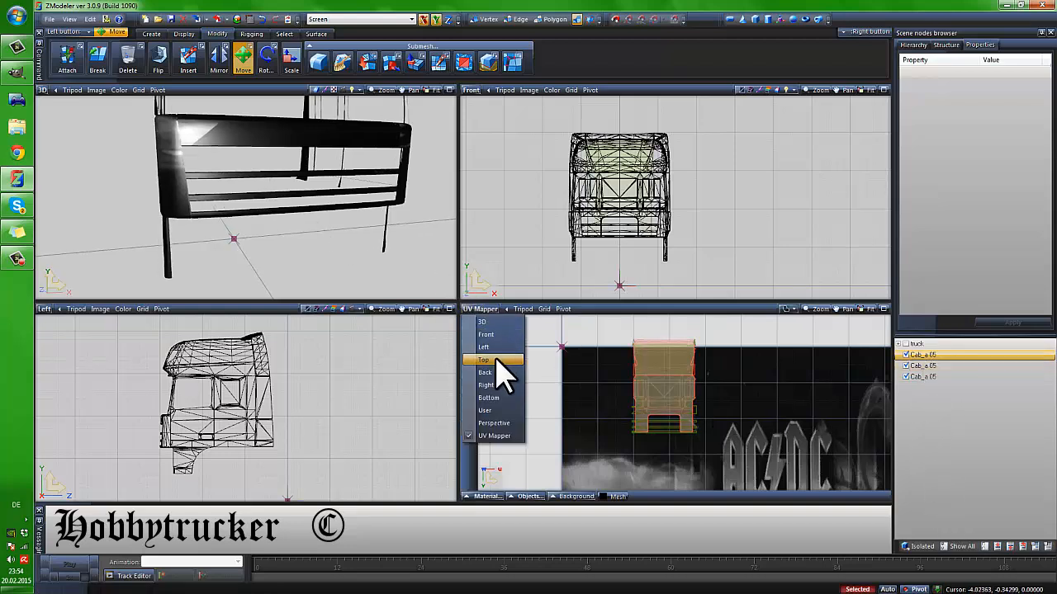
pyautogui.click(487, 335)
pyautogui.moveTo(161, 139); pyautogui.dragTo(289, 187, button='middle')
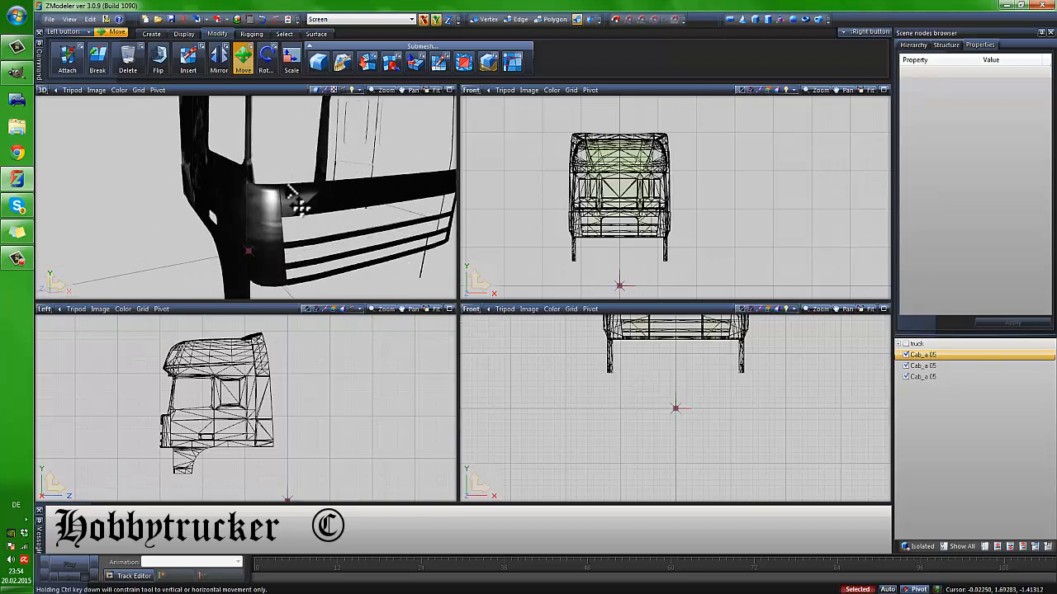
pyautogui.click(915, 545)
pyautogui.click(933, 378)
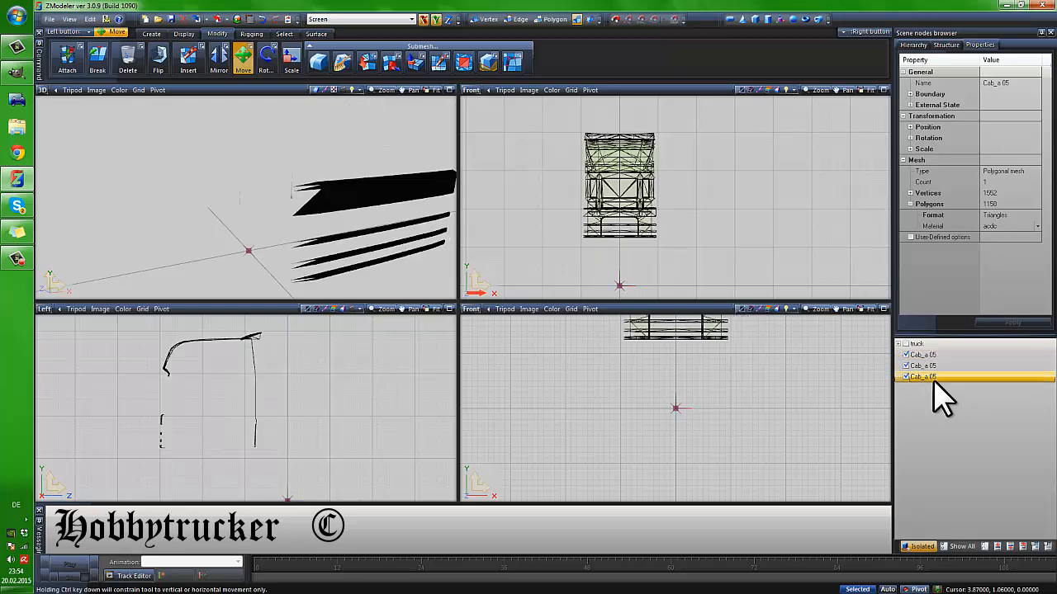
pyautogui.click(925, 365)
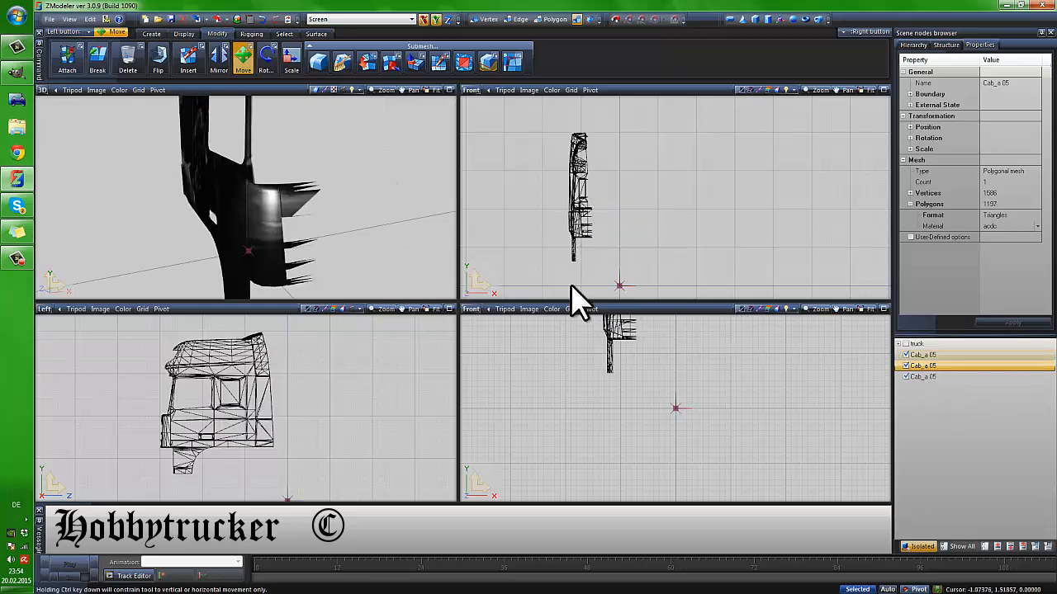
pyautogui.scroll(8, 582, 379)
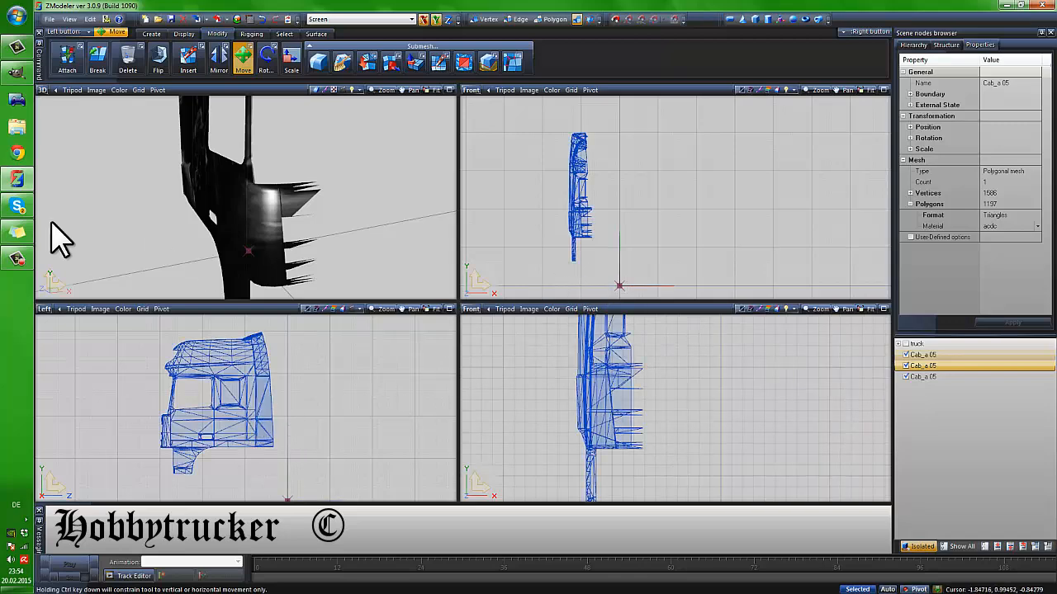
# Switch the Left view to Right and edit the cab side's UV mapping, keeping the old mapping
pyautogui.moveTo(163, 222); pyautogui.dragTo(124, 264, button='middle')
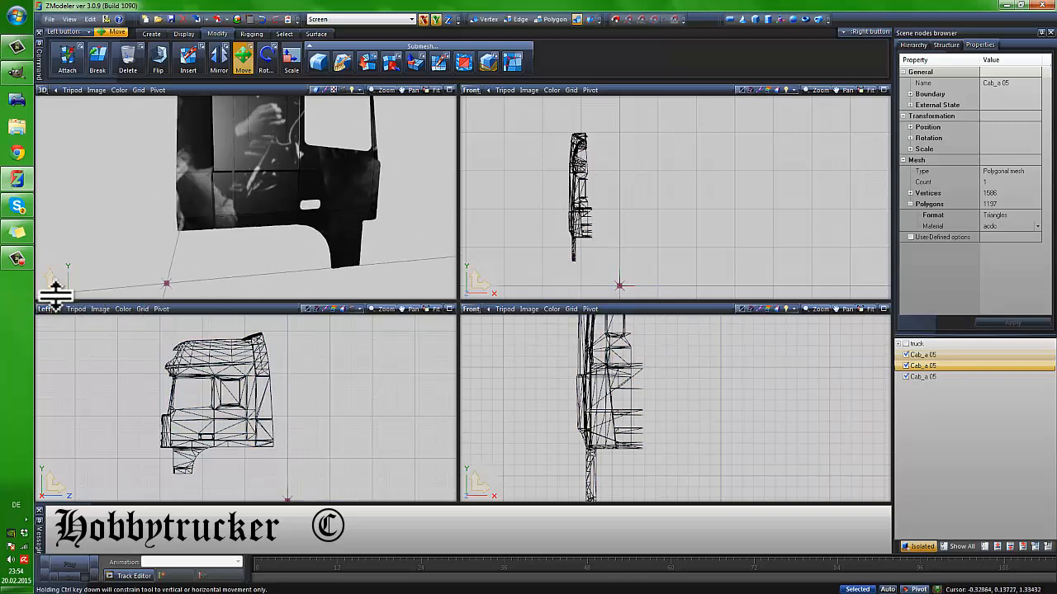
pyautogui.click(44, 308)
pyautogui.click(61, 385)
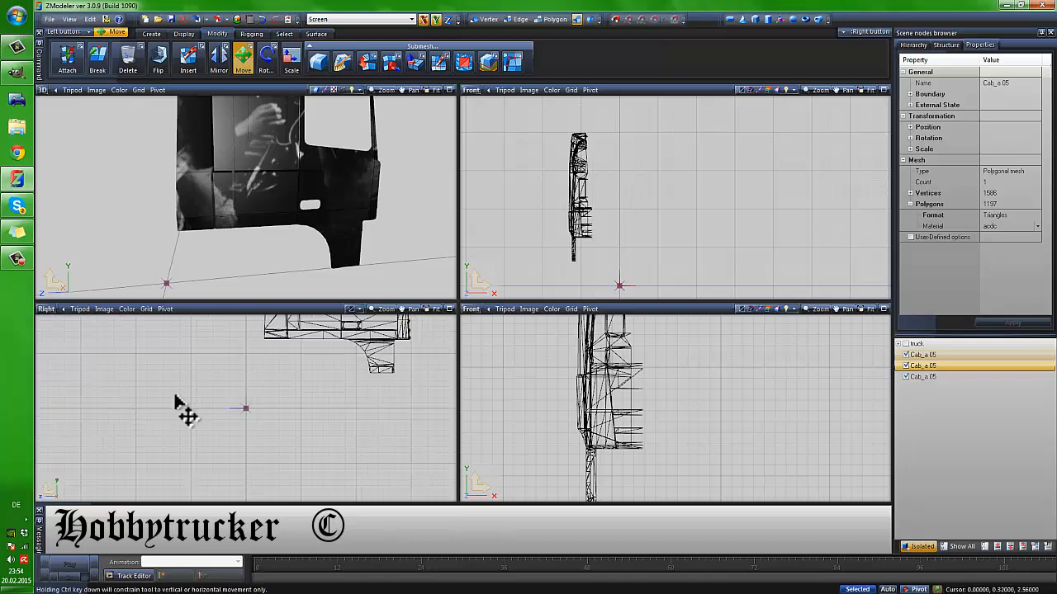
pyautogui.scroll(3, 248, 430)
pyautogui.rightClick(268, 388)
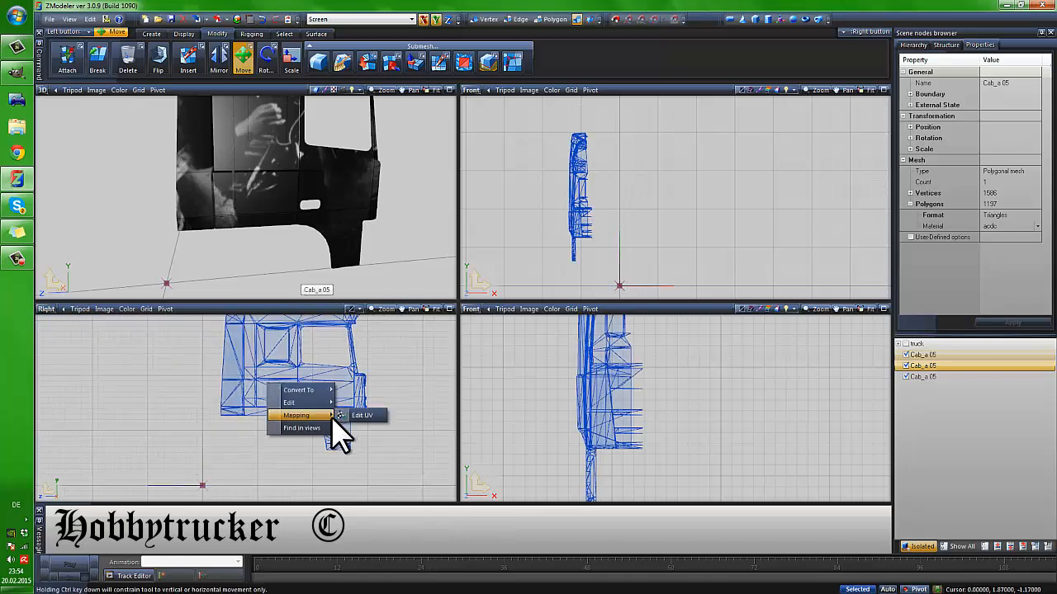
pyautogui.click(362, 416)
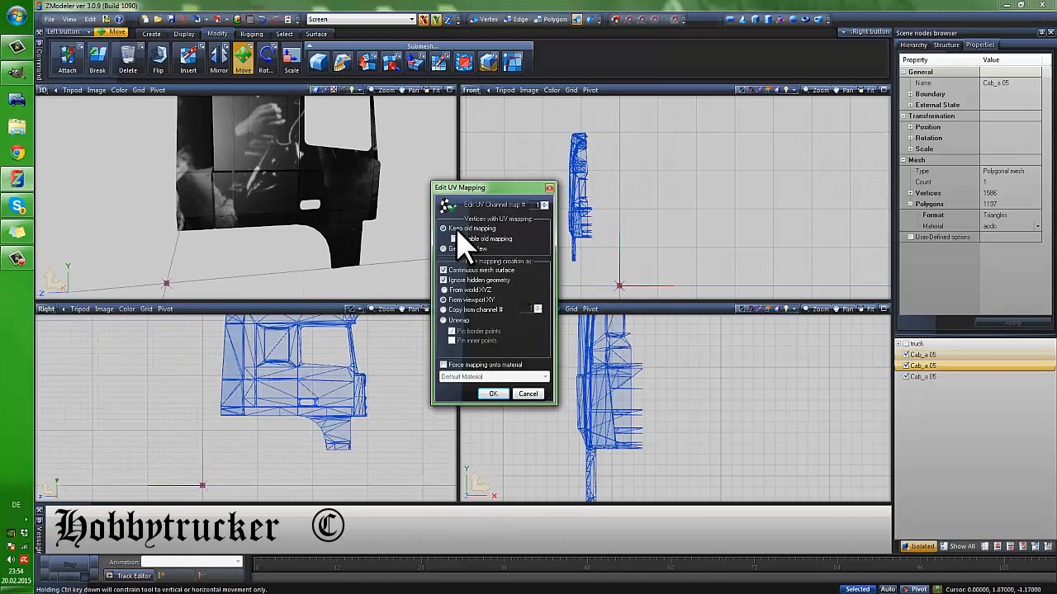
pyautogui.click(487, 394)
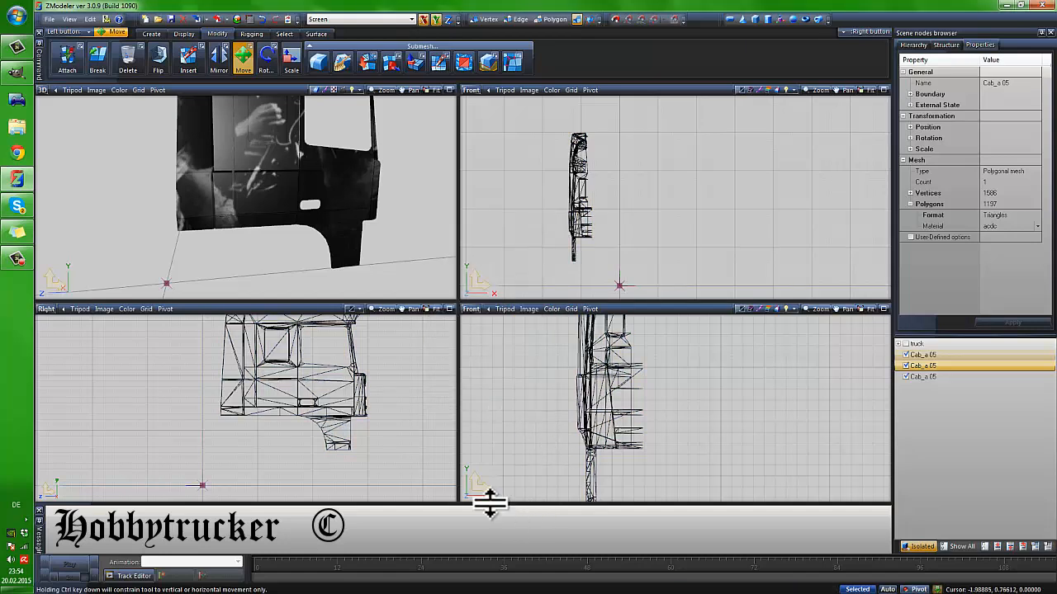
# Replace the lower Front view with the UV Mapper and show the acdc texture behind the cab side's UV mesh
pyautogui.moveTo(243, 171); pyautogui.dragTo(225, 188, button='middle')
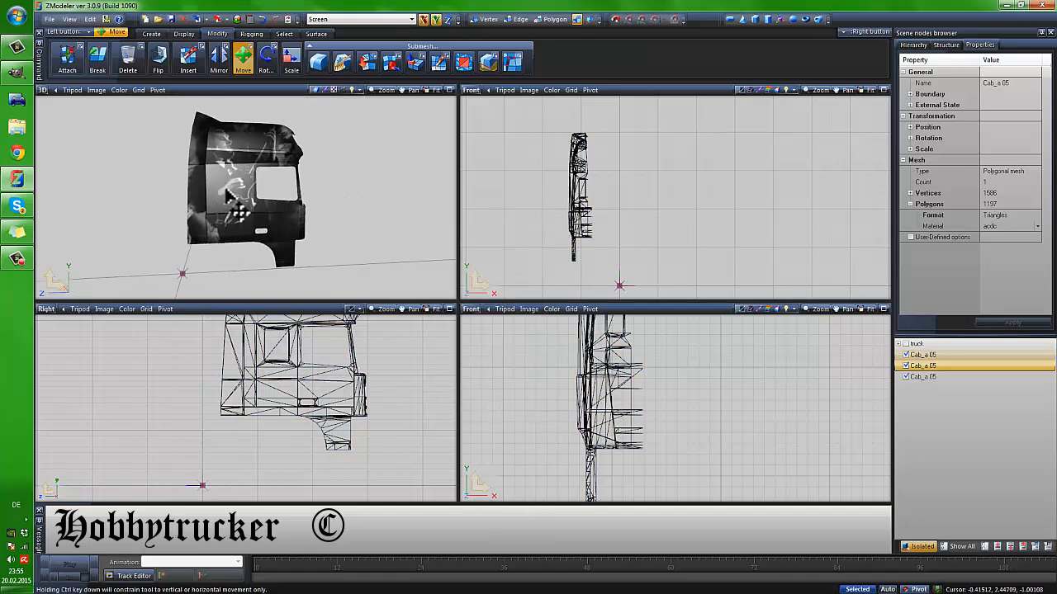
pyautogui.click(486, 309)
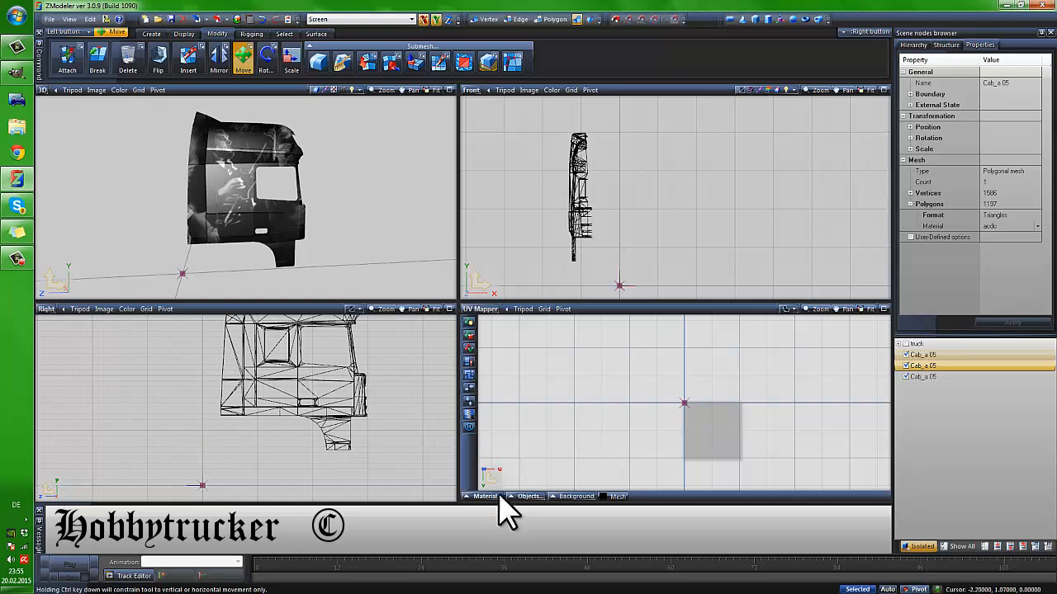
pyautogui.click(485, 496)
pyautogui.click(474, 388)
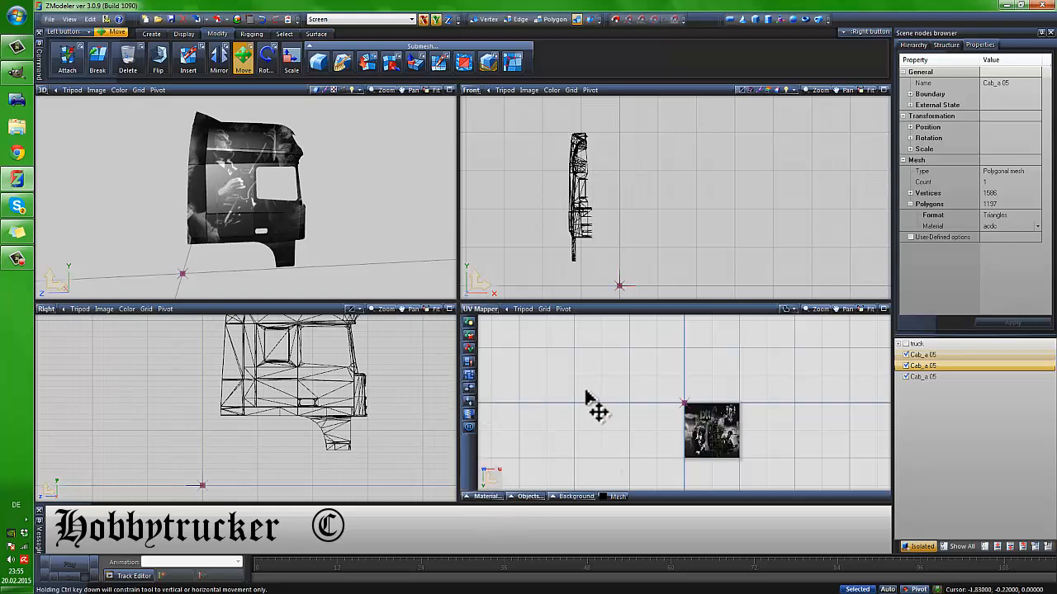
pyautogui.moveTo(223, 194); pyautogui.dragTo(276, 223, button='middle')
pyautogui.scroll(3, 246, 211)
pyautogui.scroll(5, 706, 467)
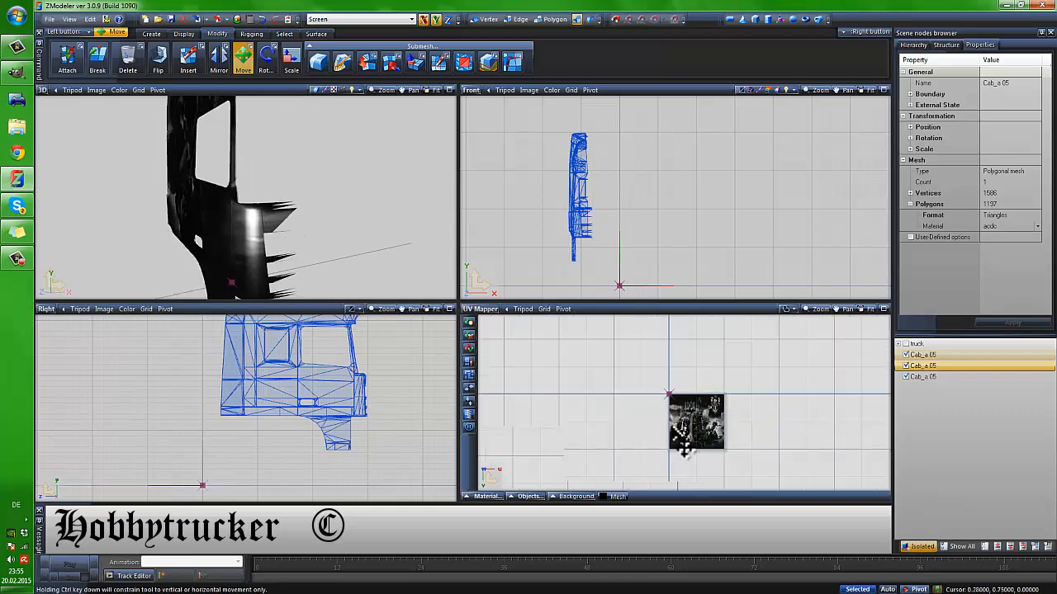
pyautogui.scroll(4, 703, 469)
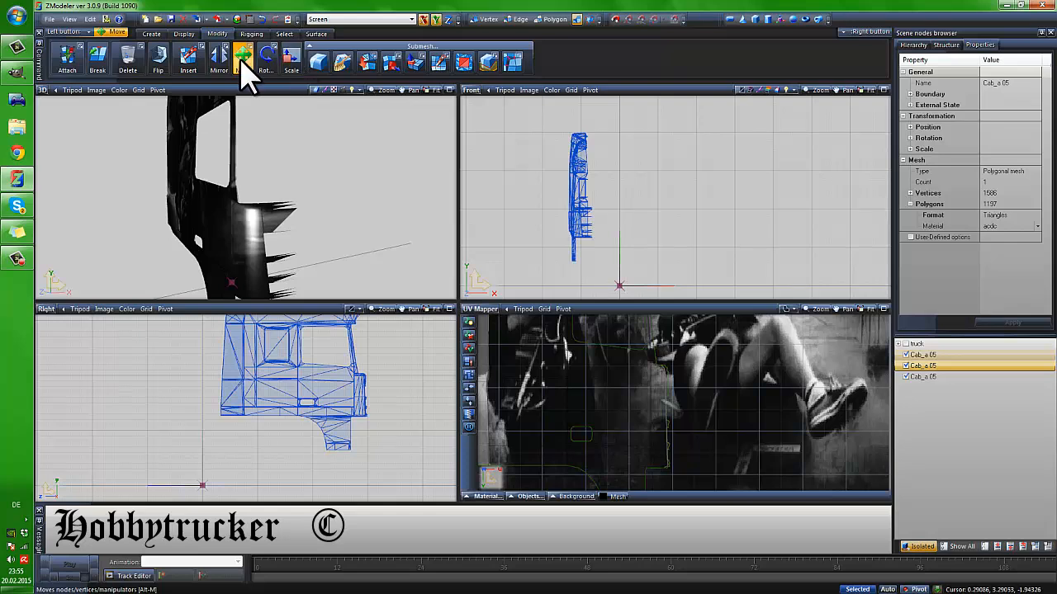
# Activate Quadr selection, replace the UV Mapper with the Top view, and put the cab side into polygon-level editing
pyautogui.click(284, 34)
pyautogui.click(308, 56)
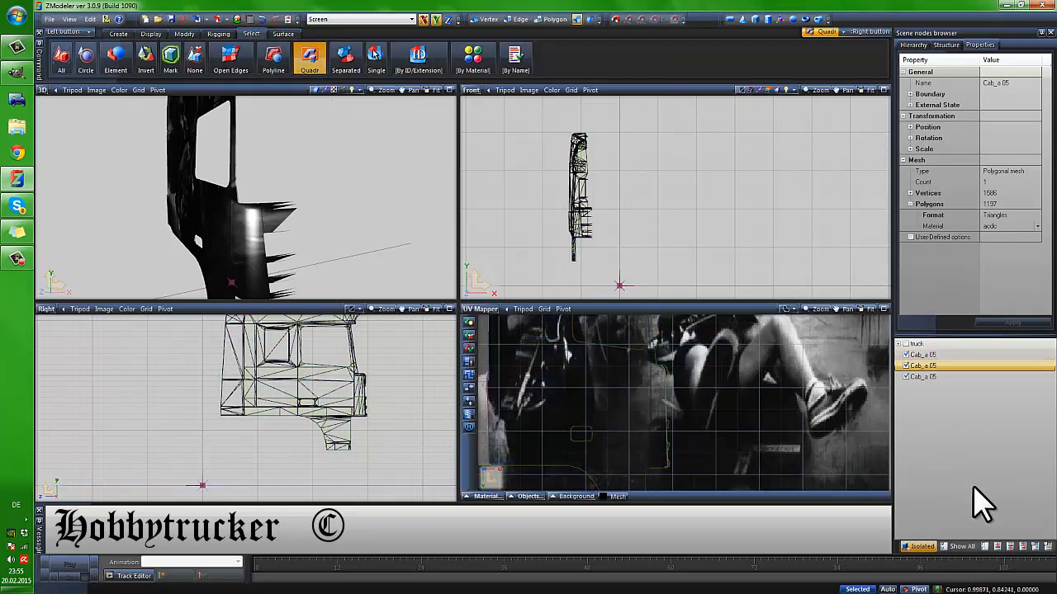
pyautogui.click(471, 311)
pyautogui.click(490, 358)
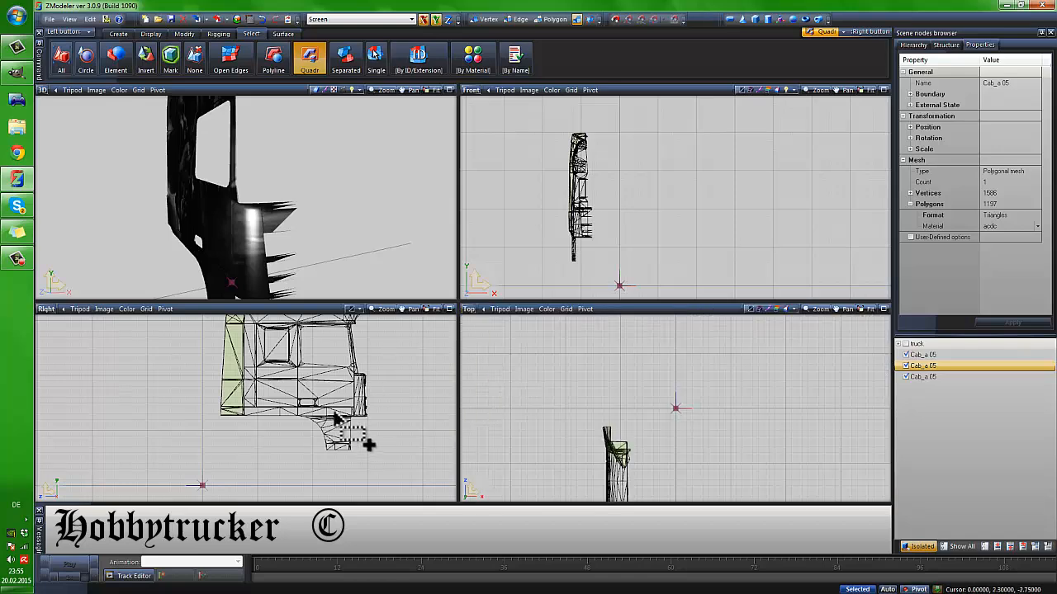
pyautogui.scroll(1, 359, 410)
pyautogui.scroll(1, 358, 404)
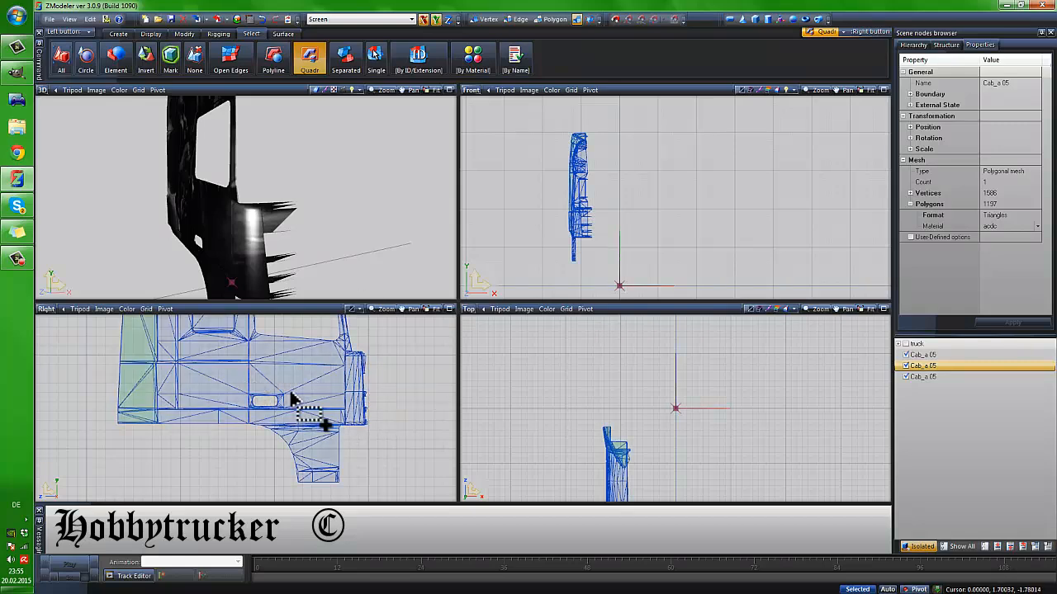
pyautogui.click(547, 19)
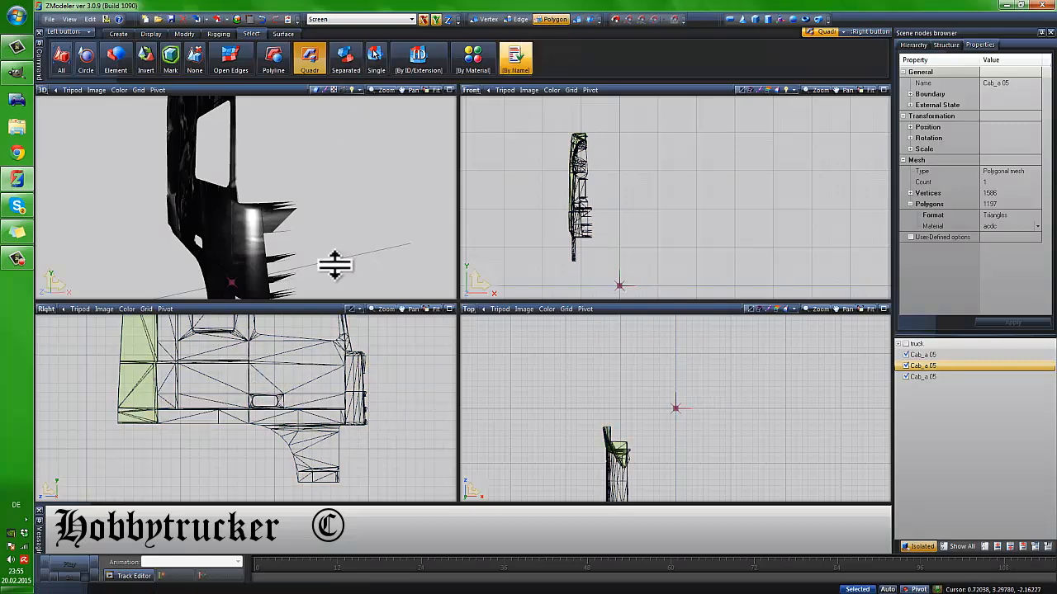
pyautogui.click(362, 391)
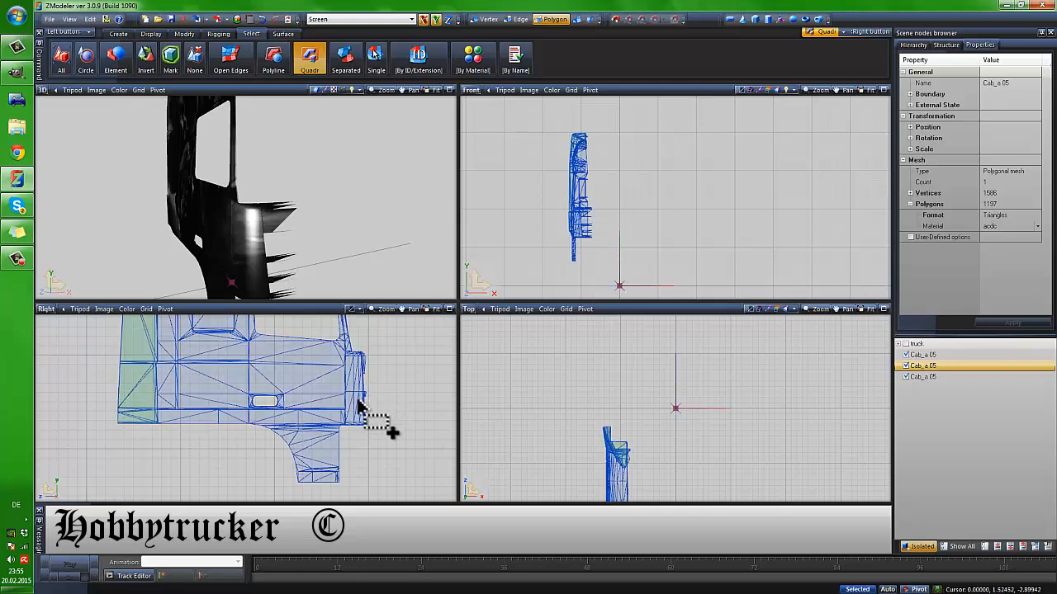
pyautogui.click(364, 420)
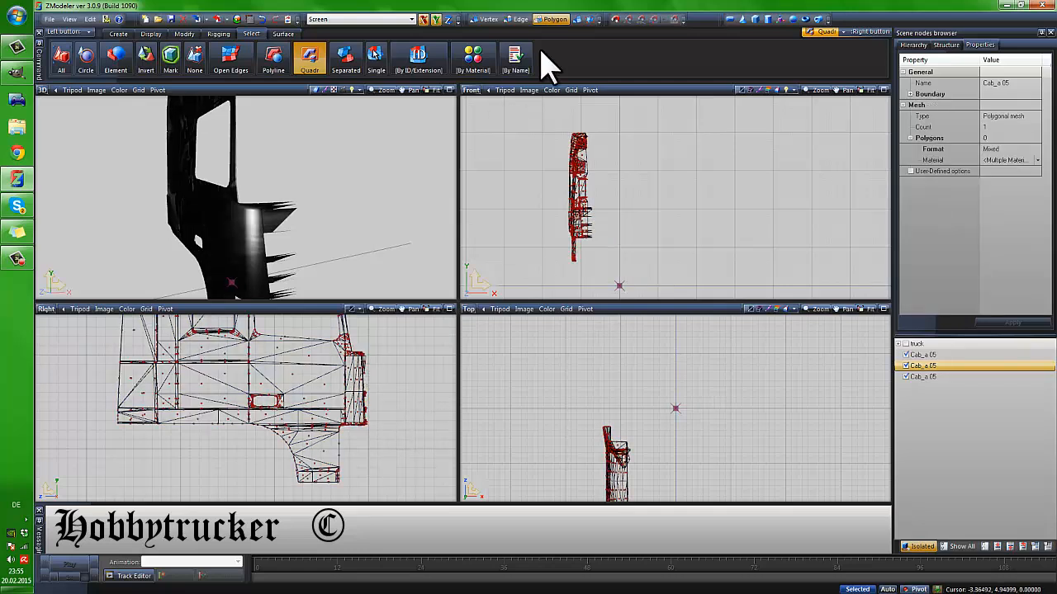
# Select the polygons of the cab side's front corner section below the windshield and detach them as a separate part
pyautogui.click(179, 33)
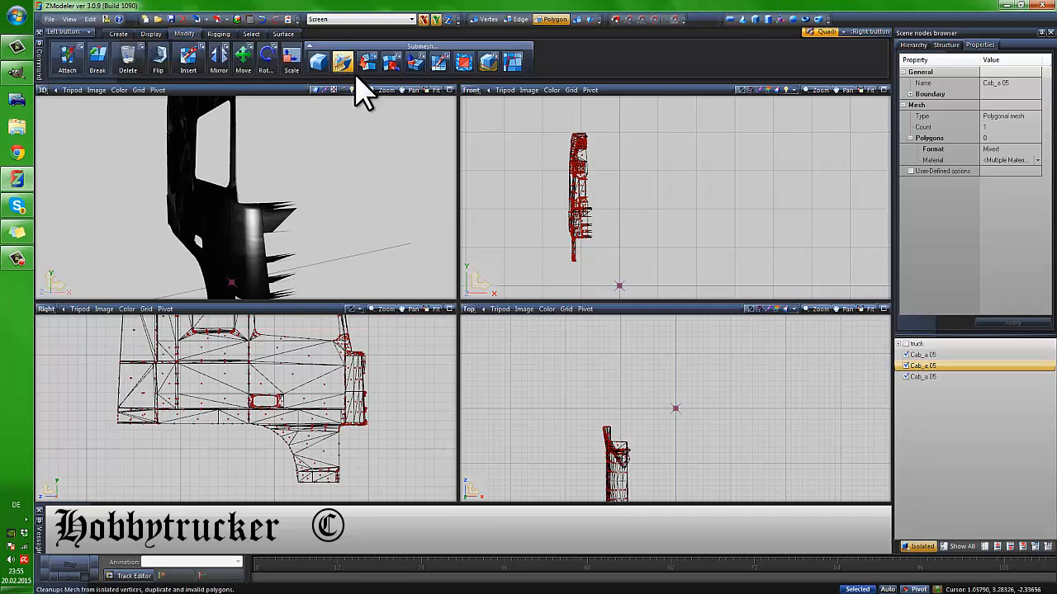
pyautogui.click(391, 66)
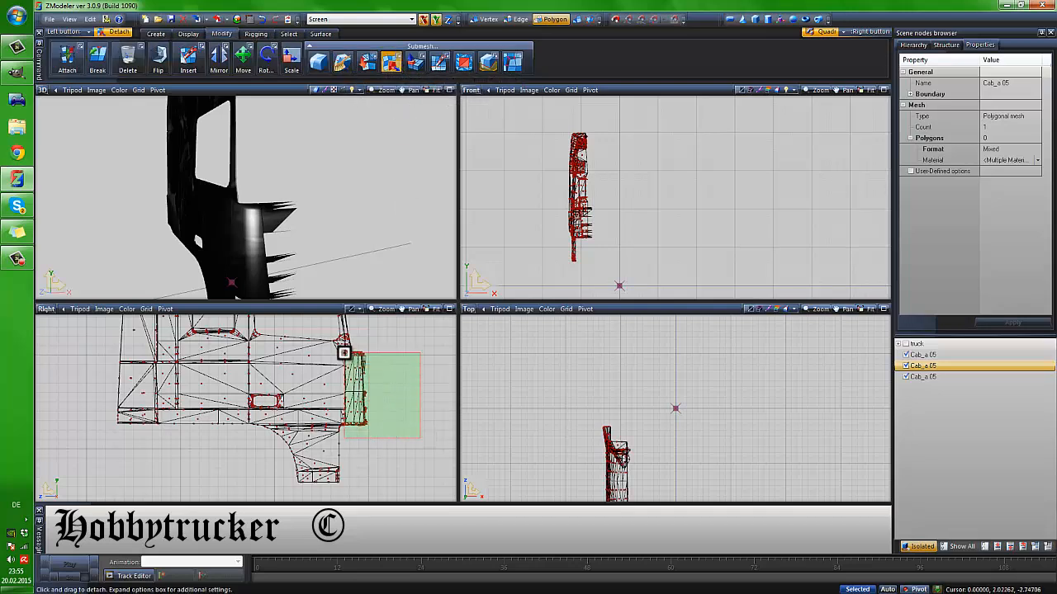
pyautogui.click(359, 364)
pyautogui.scroll(1, 372, 434)
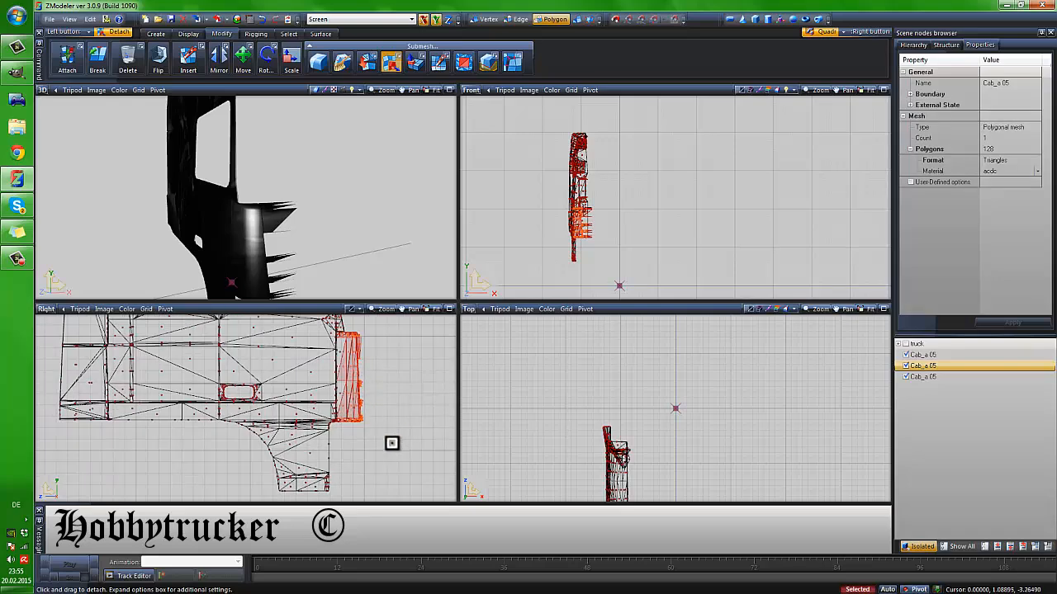
pyautogui.click(353, 375)
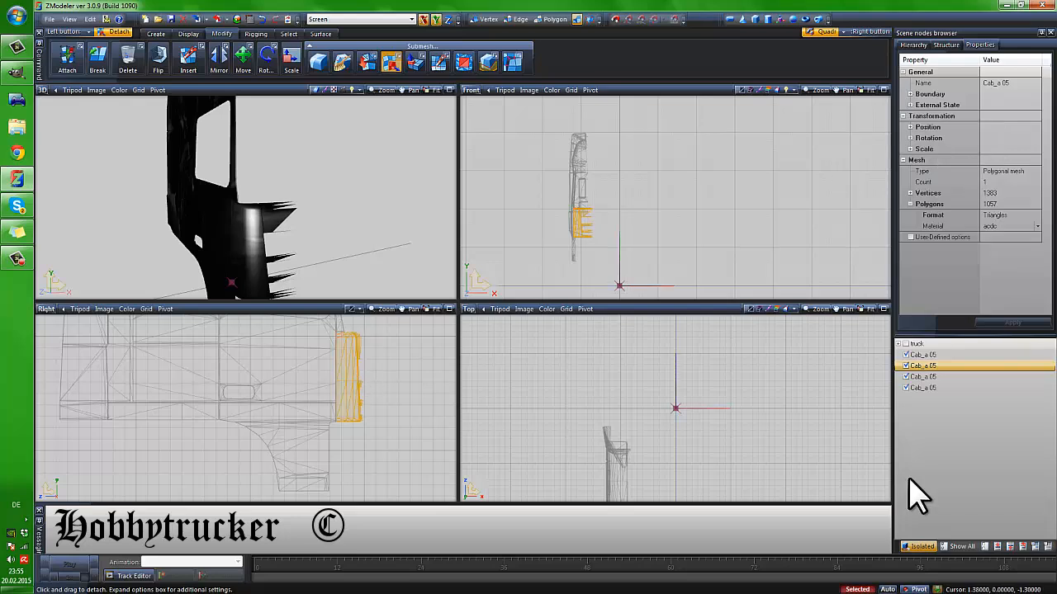
# Isolate the detached corner part and assign it the acdc material
pyautogui.click(923, 388)
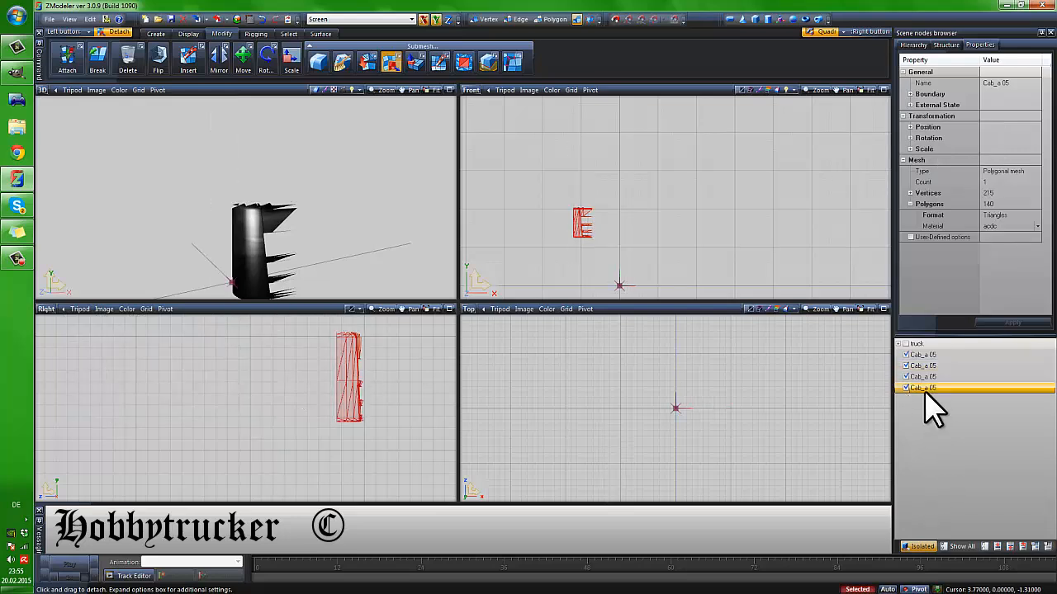
pyautogui.click(1005, 227)
pyautogui.click(1002, 346)
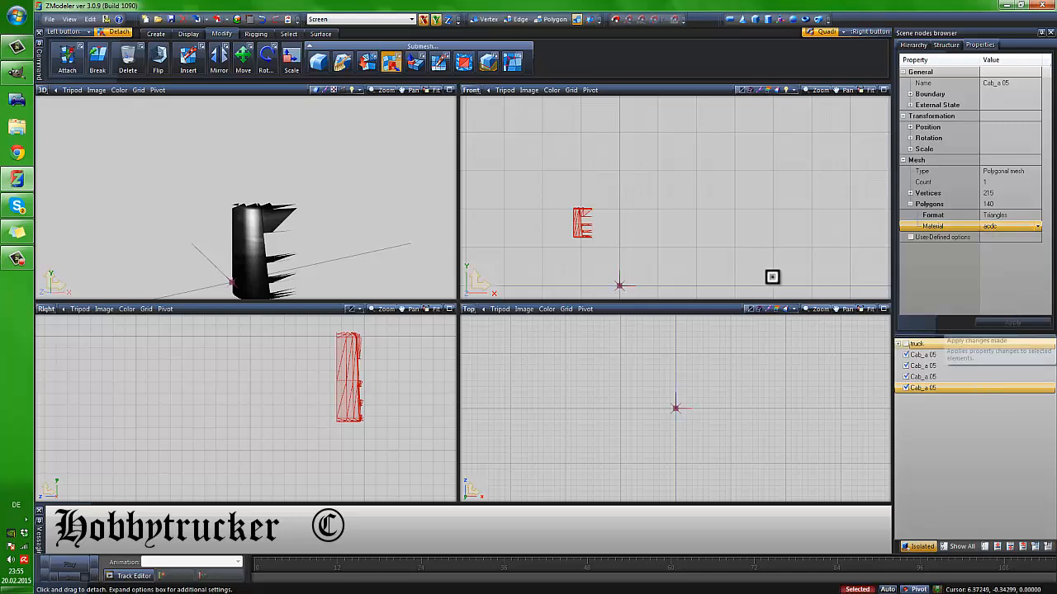
pyautogui.press('Escape')
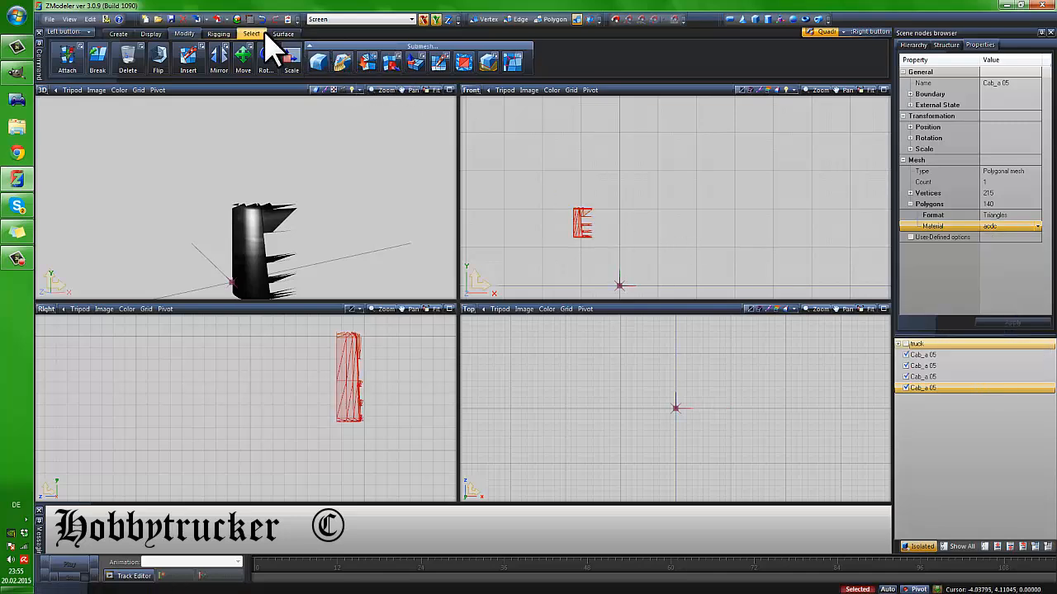
# Generate a new UV mapping for the detached corner part from the Front view, using viewport XY
pyautogui.click(261, 34)
pyautogui.rightClick(578, 228)
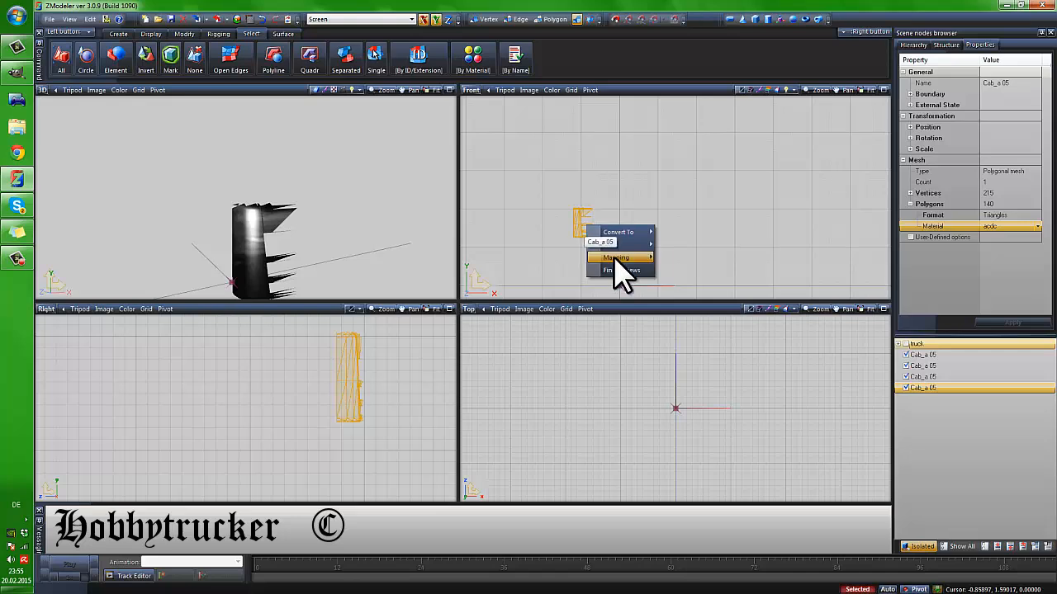
pyautogui.click(681, 257)
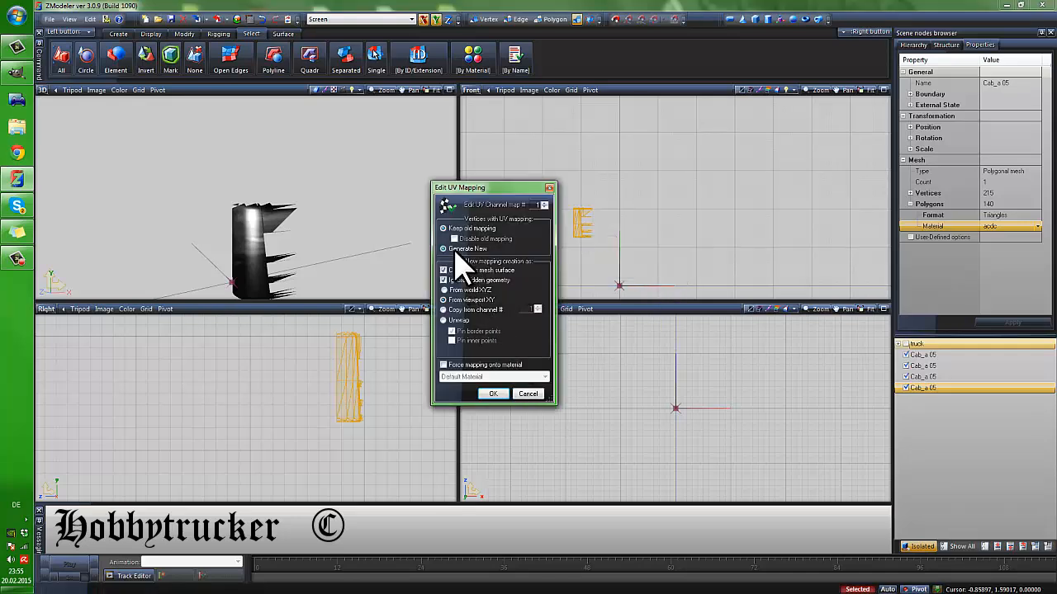
pyautogui.click(493, 394)
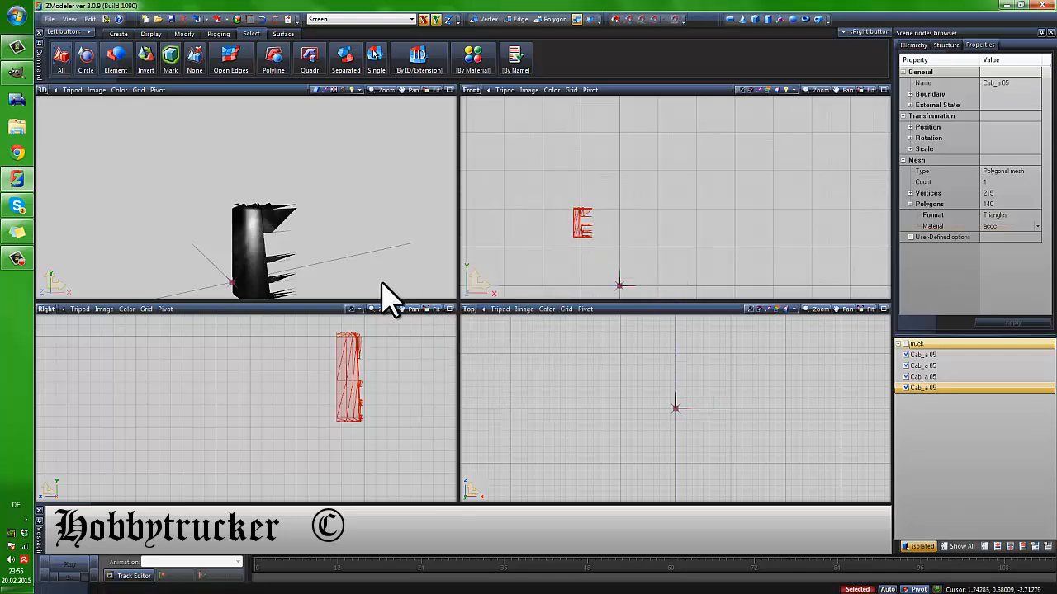
# Replace the Top view with the UV Mapper and display the acdc texture as its material
pyautogui.click(468, 309)
pyautogui.click(493, 435)
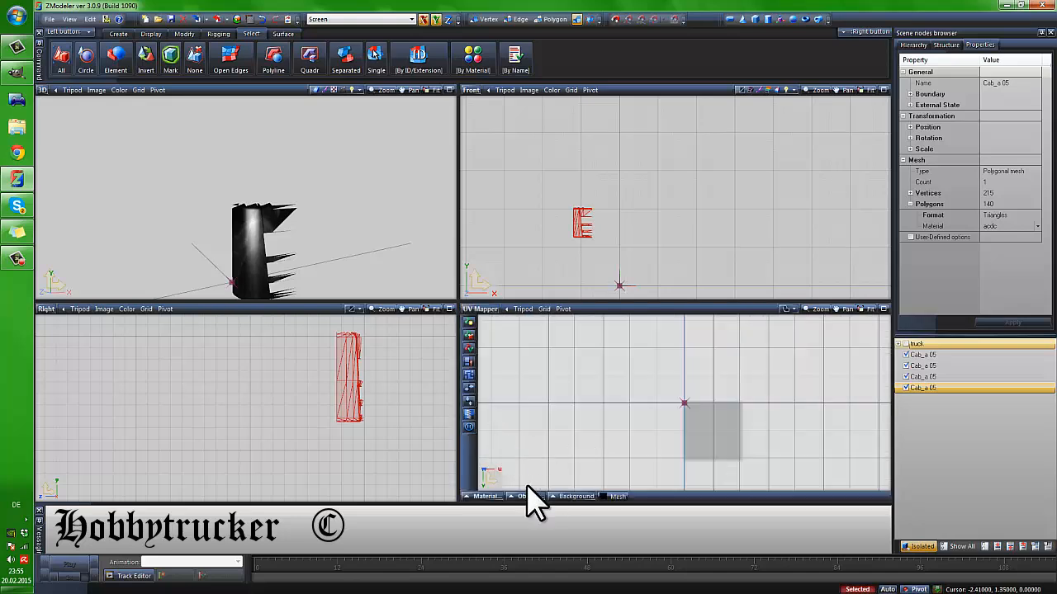
pyautogui.click(481, 494)
pyautogui.click(481, 403)
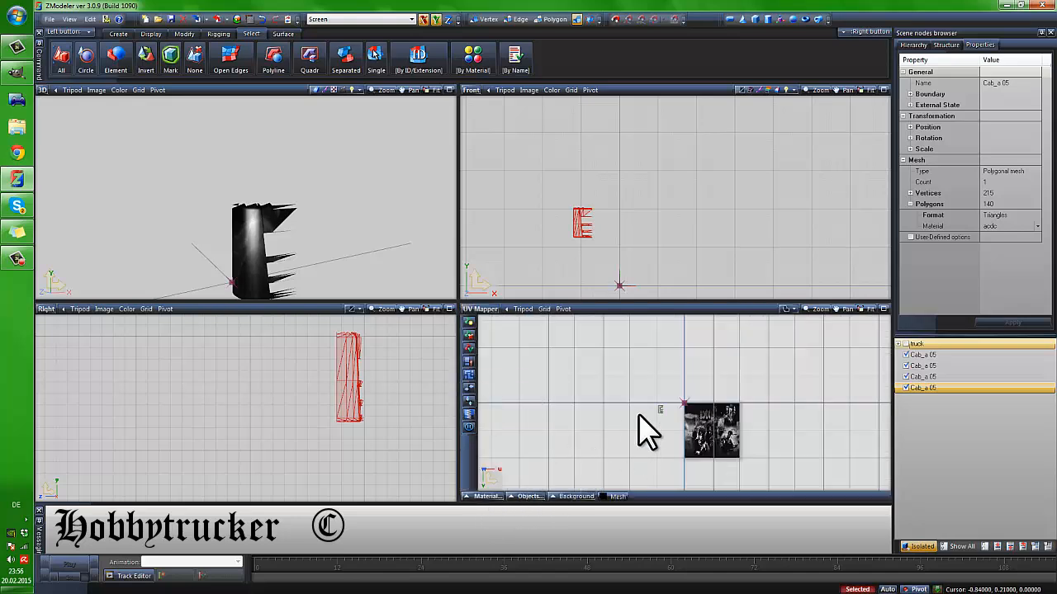
# Move the corner part's UV mesh onto the texture's upper edge, in the dark area left of the AC/DC logo
pyautogui.scroll(4, 661, 425)
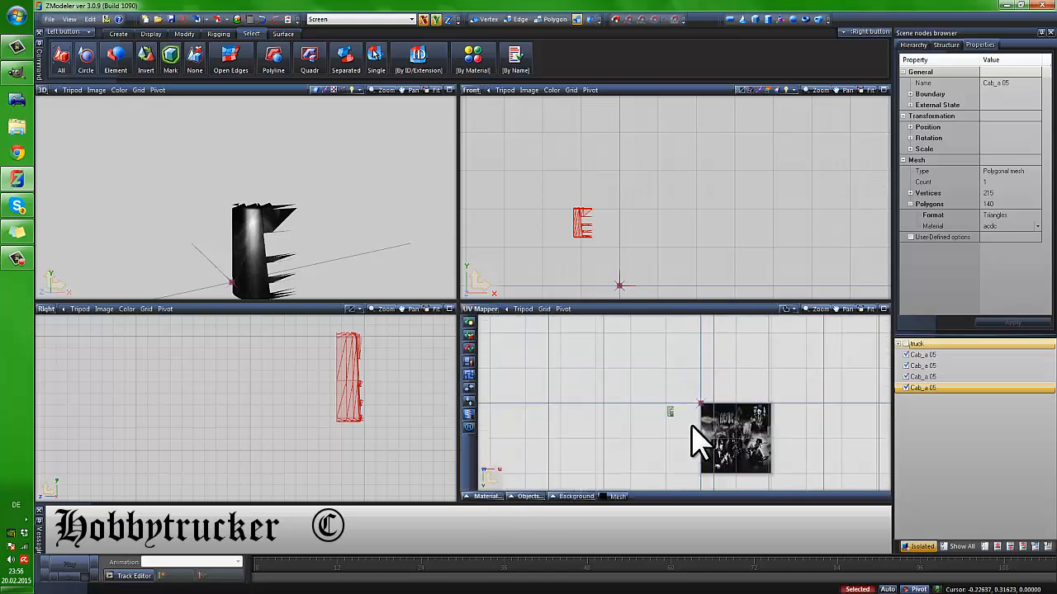
pyautogui.click(316, 60)
pyautogui.moveTo(629, 372); pyautogui.dragTo(682, 421)
pyautogui.click(307, 63)
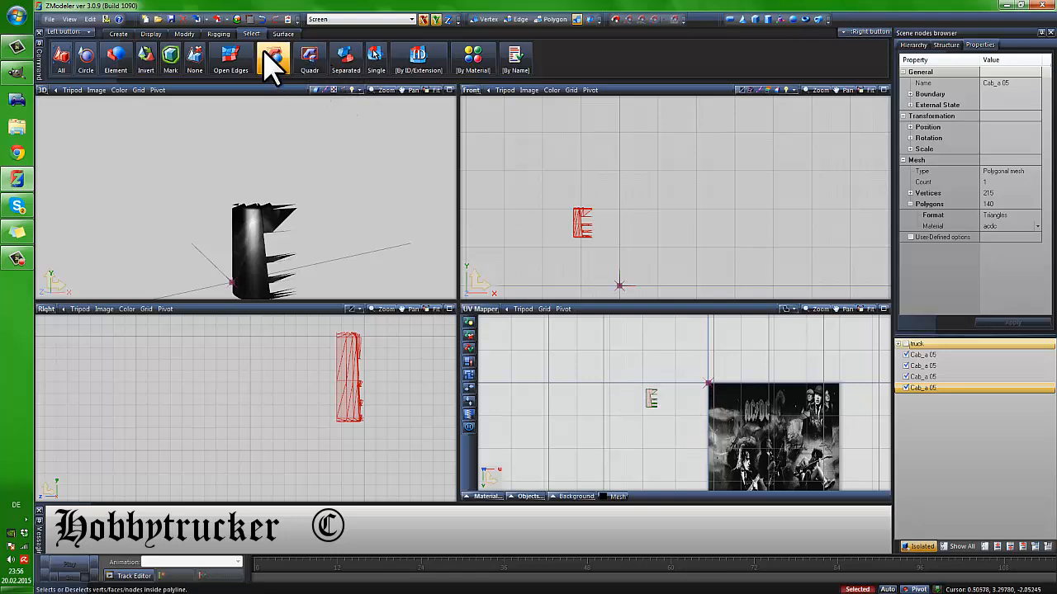
pyautogui.click(184, 34)
pyautogui.click(243, 57)
pyautogui.moveTo(696, 377); pyautogui.dragTo(632, 350, button='middle')
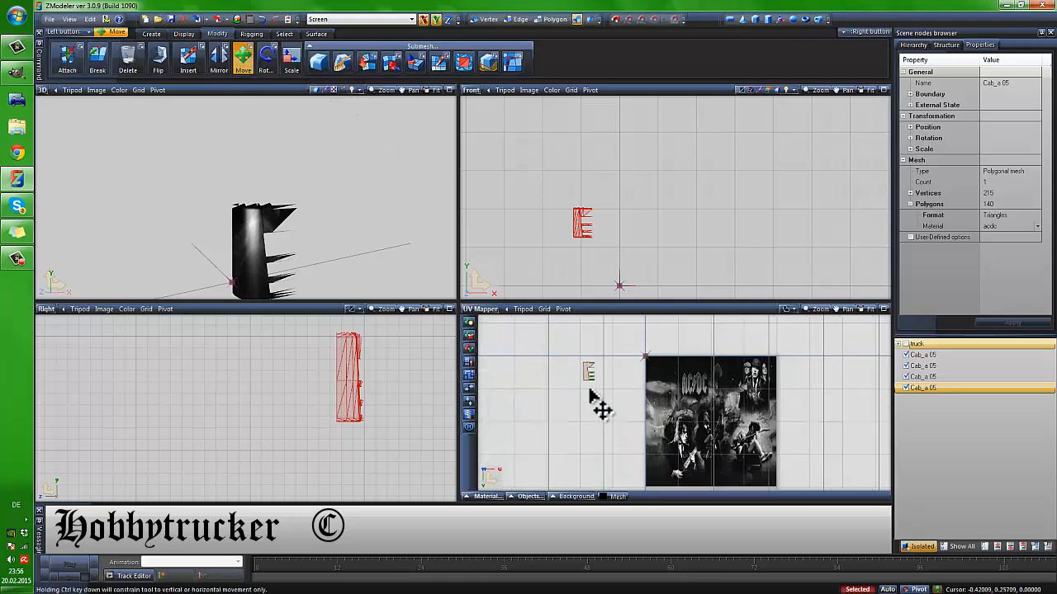
pyautogui.moveTo(590, 400); pyautogui.dragTo(672, 382)
pyautogui.moveTo(314, 231); pyautogui.dragTo(298, 223, button='middle')
# Scale the corner part's UV mesh down to a tiny size within the dark area of the texture
pyautogui.click(269, 57)
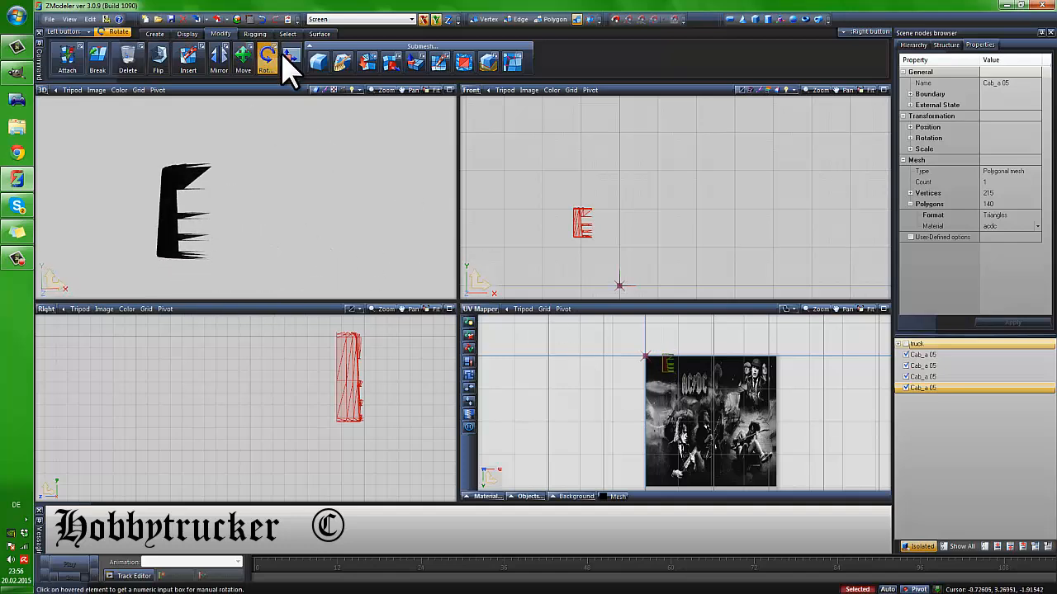
pyautogui.click(295, 59)
pyautogui.scroll(5, 661, 368)
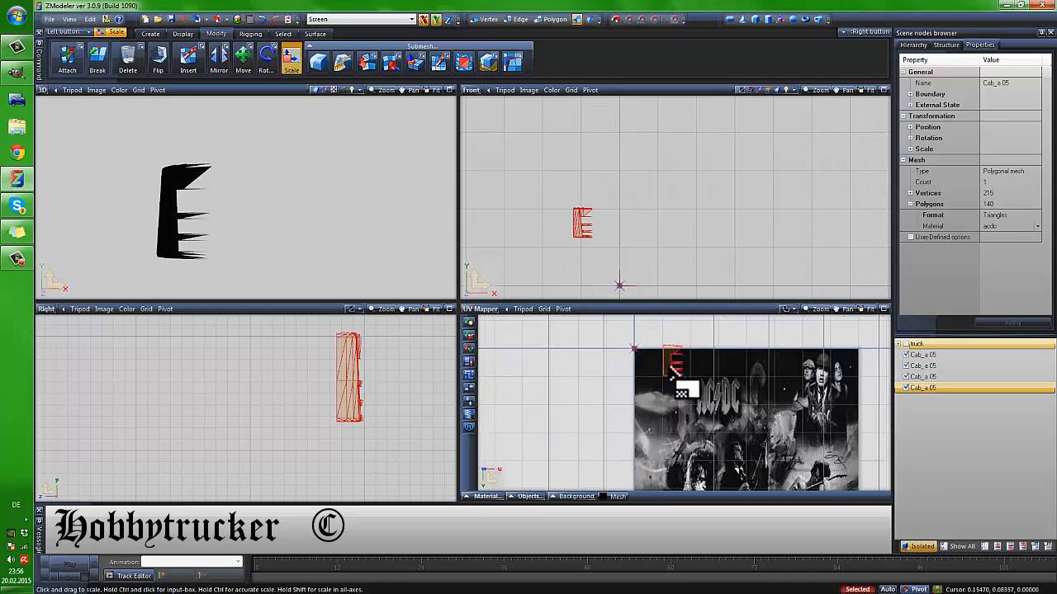
pyautogui.moveTo(670, 368); pyautogui.dragTo(685, 388)
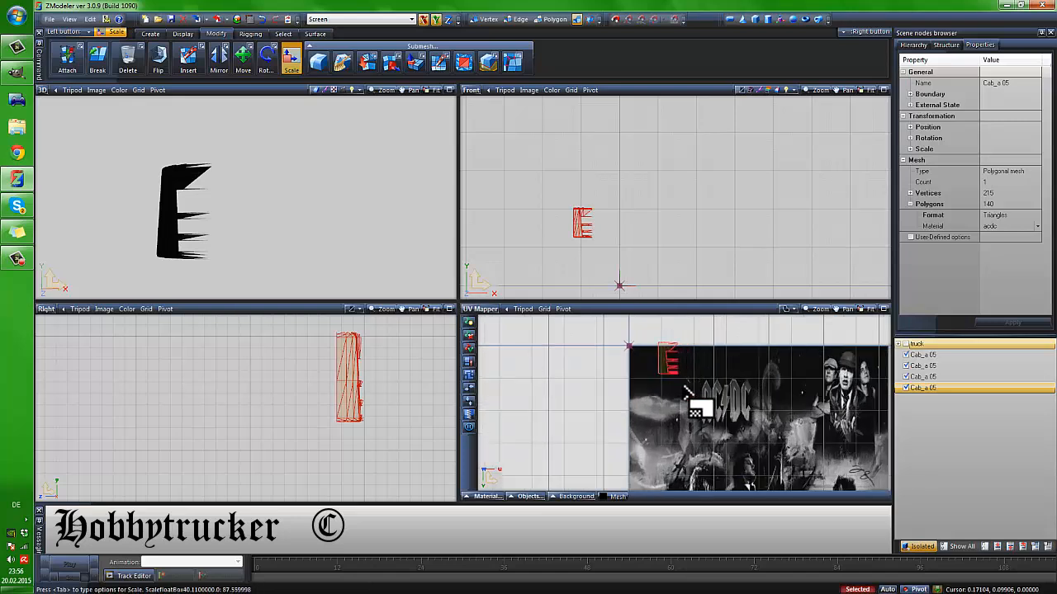
pyautogui.click(242, 56)
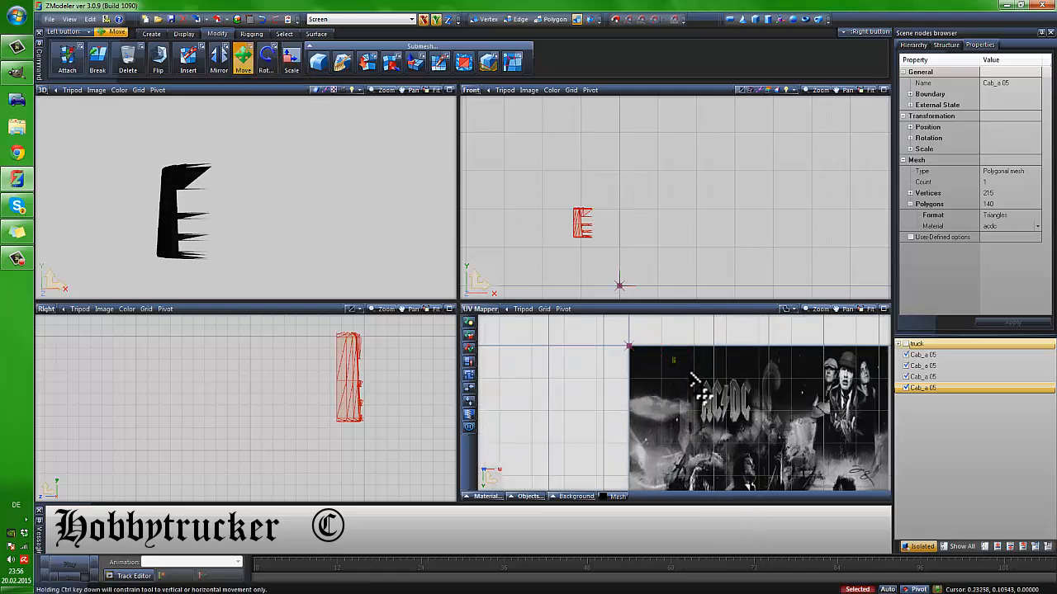
# Examine the separated Cab_a 05 parts one at a time, and inspect the front corner on the assembled cab
pyautogui.click(923, 378)
pyautogui.moveTo(415, 240); pyautogui.dragTo(367, 249, button='middle')
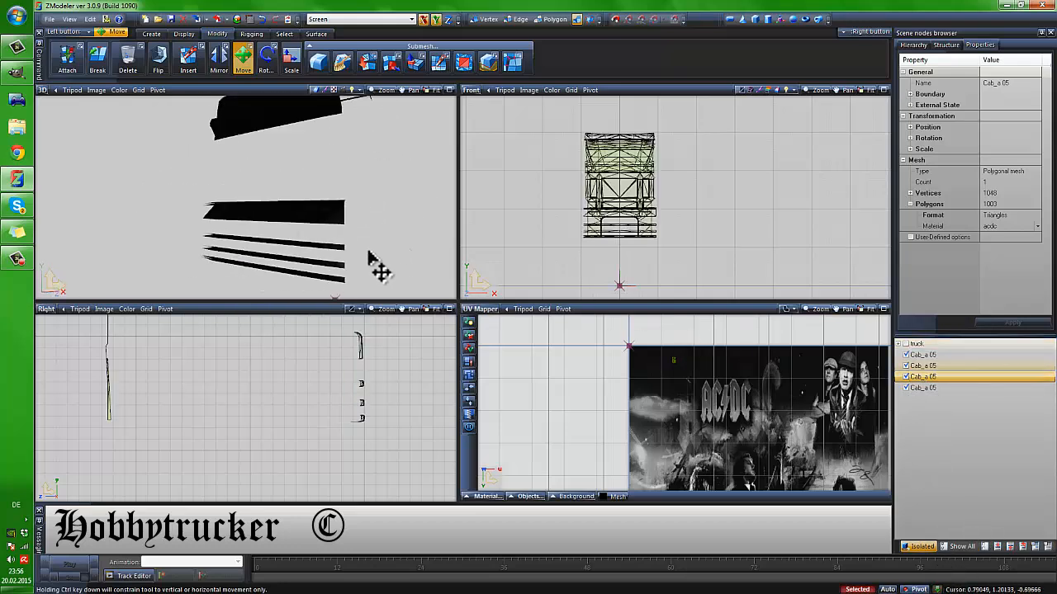
pyautogui.scroll(-2, 363, 248)
pyautogui.click(941, 365)
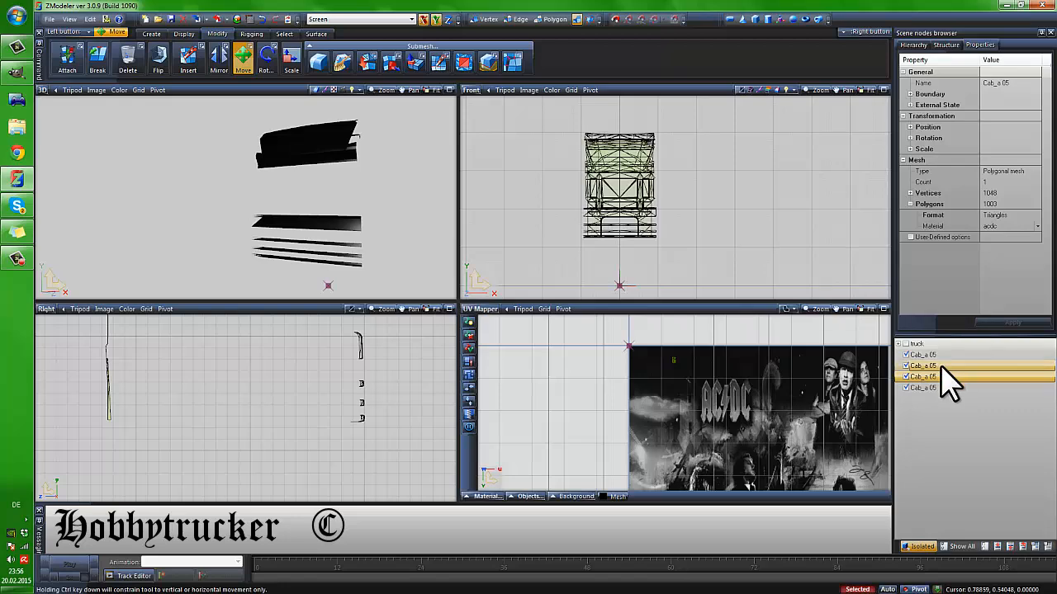
pyautogui.click(918, 355)
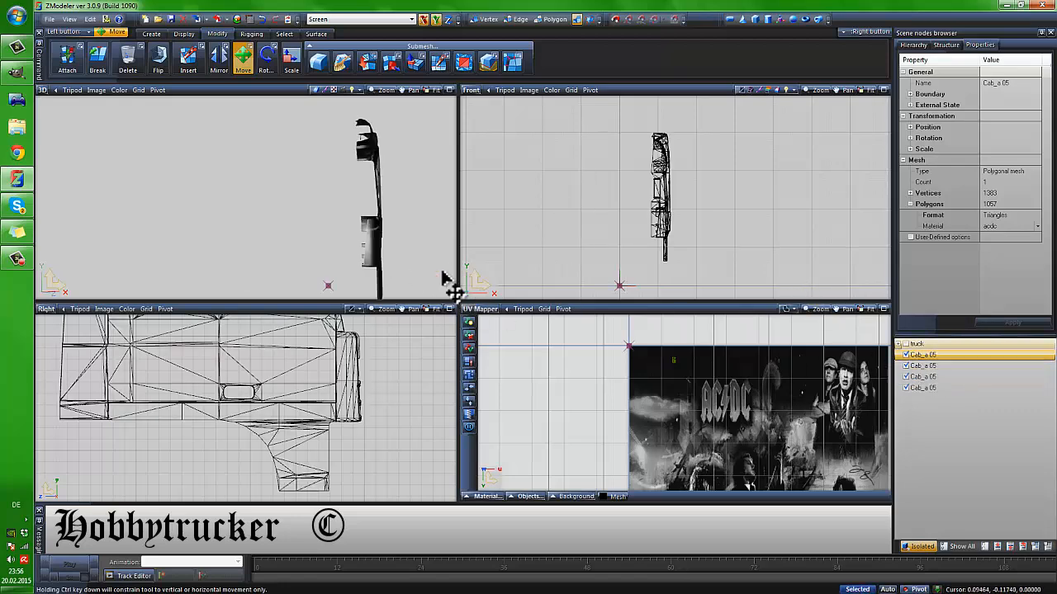
pyautogui.moveTo(344, 235); pyautogui.dragTo(333, 242, button='middle')
pyautogui.click(917, 547)
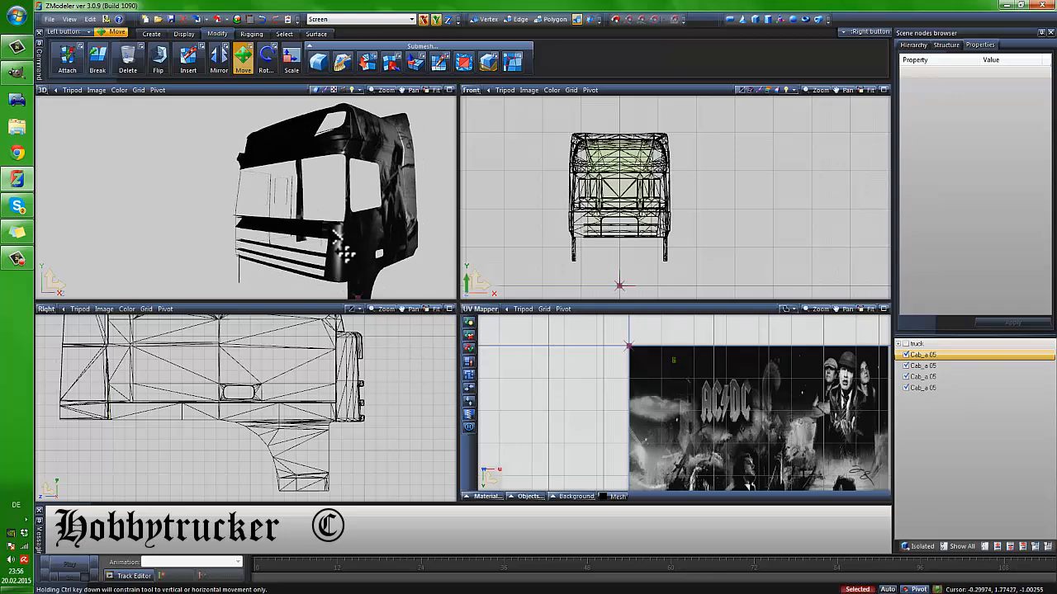
pyautogui.scroll(6, 341, 248)
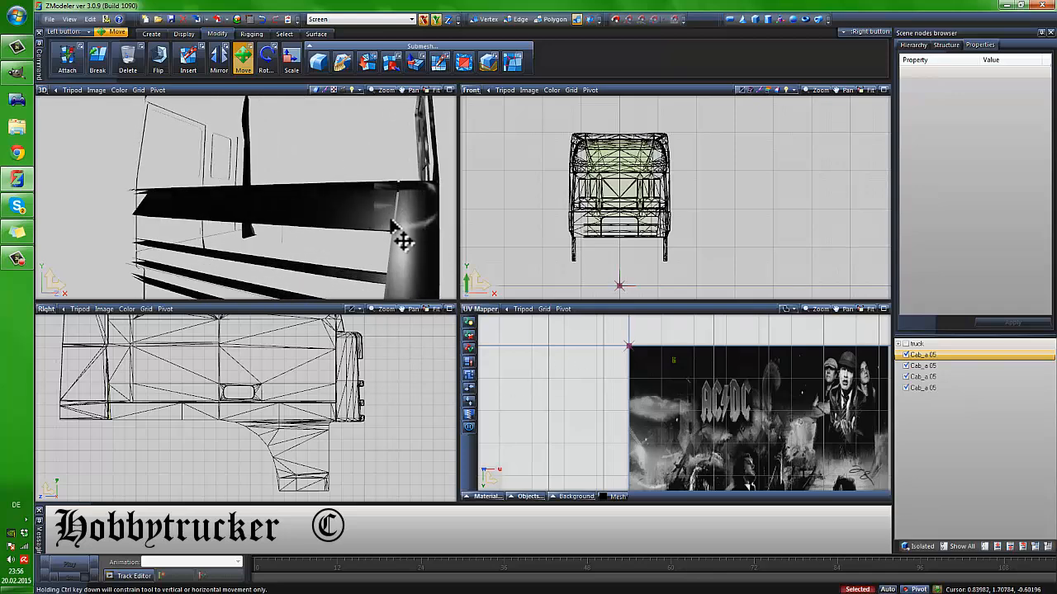
pyautogui.moveTo(388, 236); pyautogui.dragTo(330, 213, button='middle')
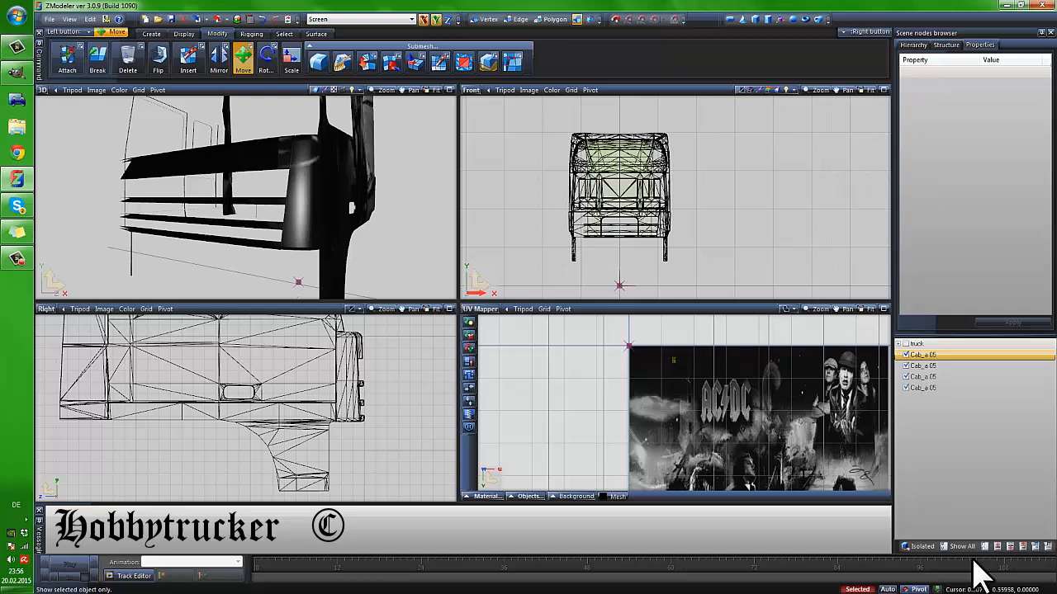
# Isolate the first Cab_a 05 side part and select only its front corner section's polygons in the Right view
pyautogui.click(921, 546)
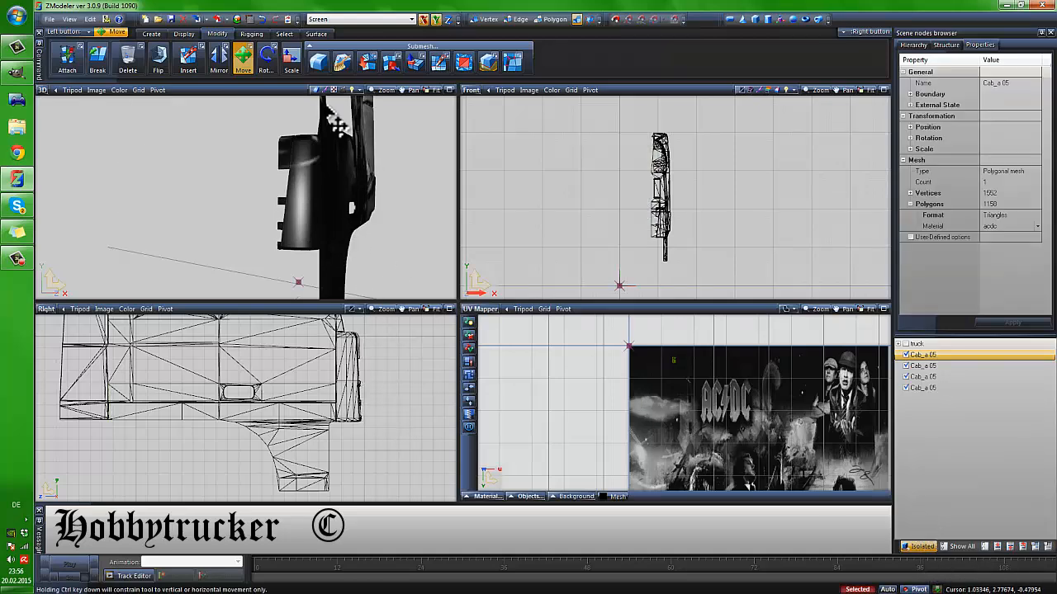
pyautogui.click(359, 373)
pyautogui.click(243, 56)
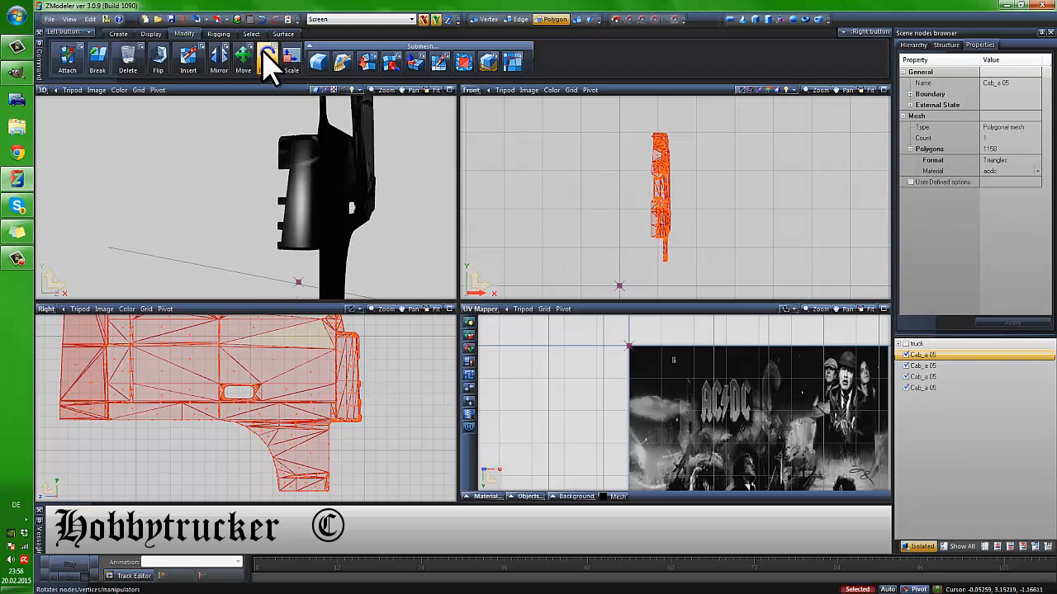
pyautogui.click(251, 33)
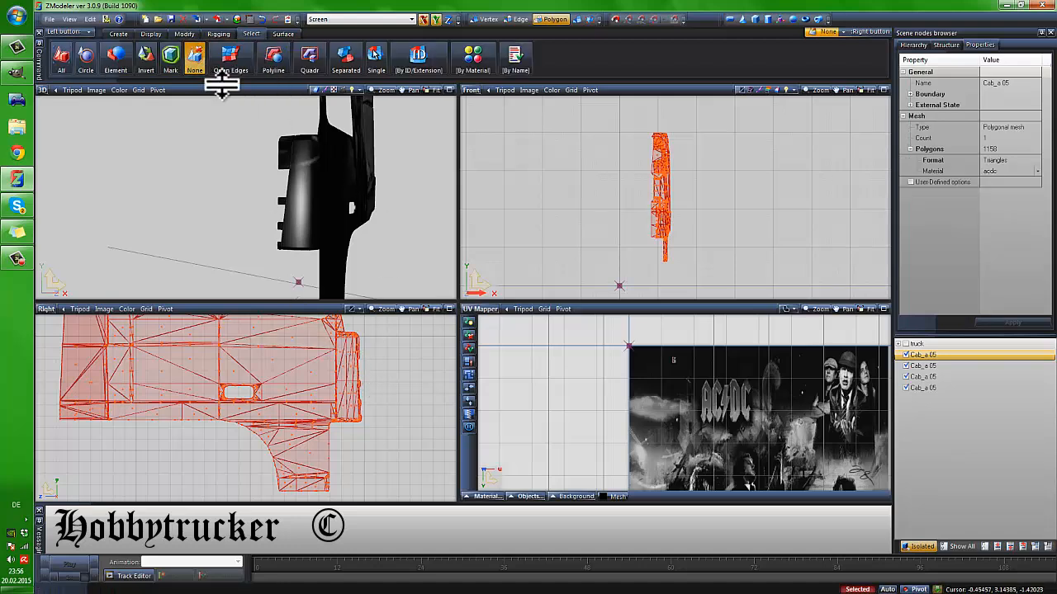
pyautogui.click(202, 70)
pyautogui.click(310, 58)
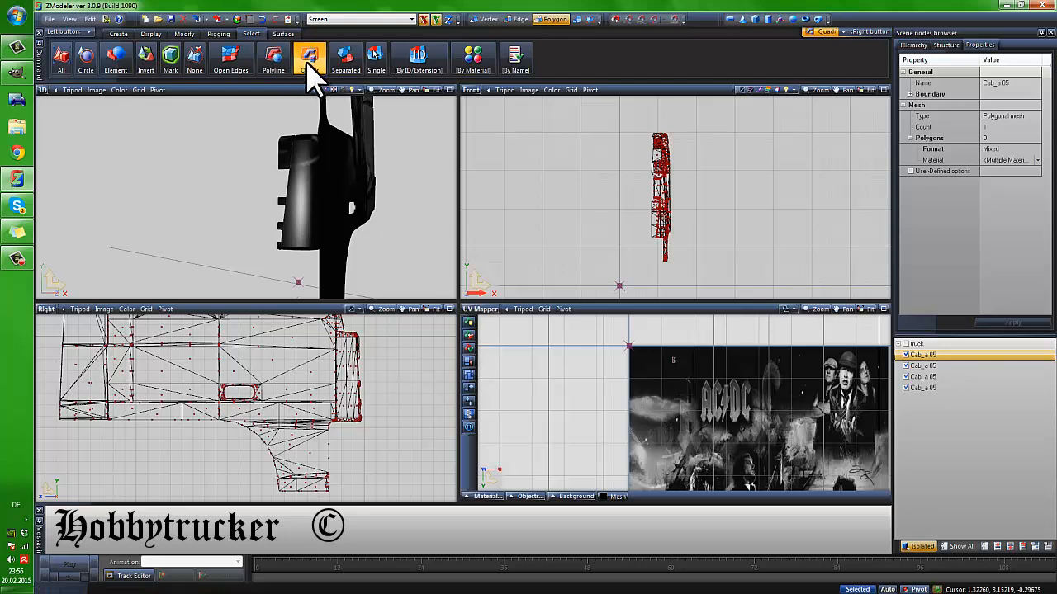
pyautogui.moveTo(394, 428); pyautogui.dragTo(335, 331)
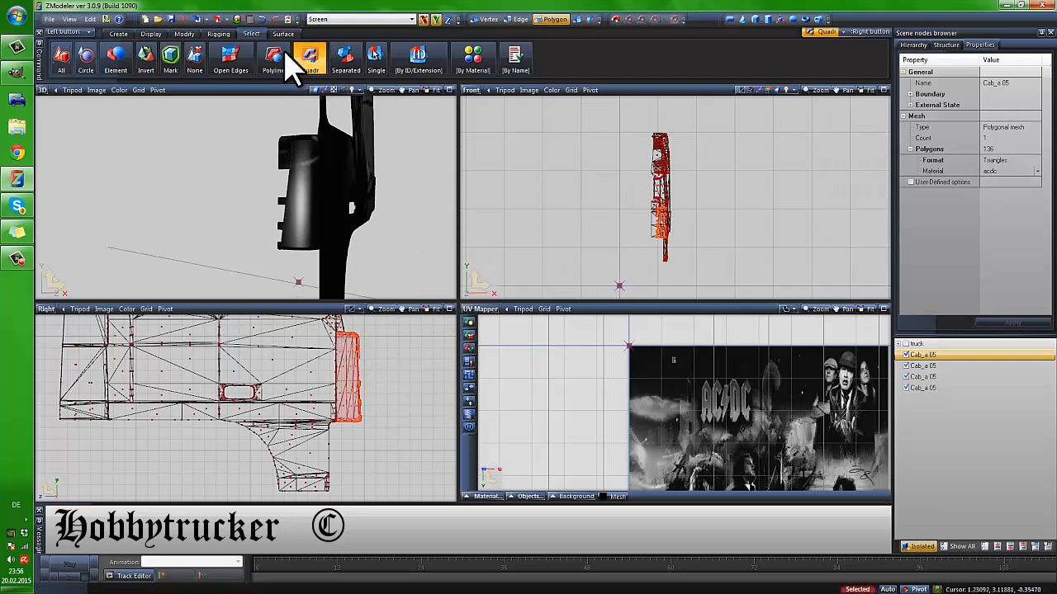
# Detach the selected corner polygons from the side part and isolate the new corner part
pyautogui.click(186, 34)
pyautogui.click(389, 63)
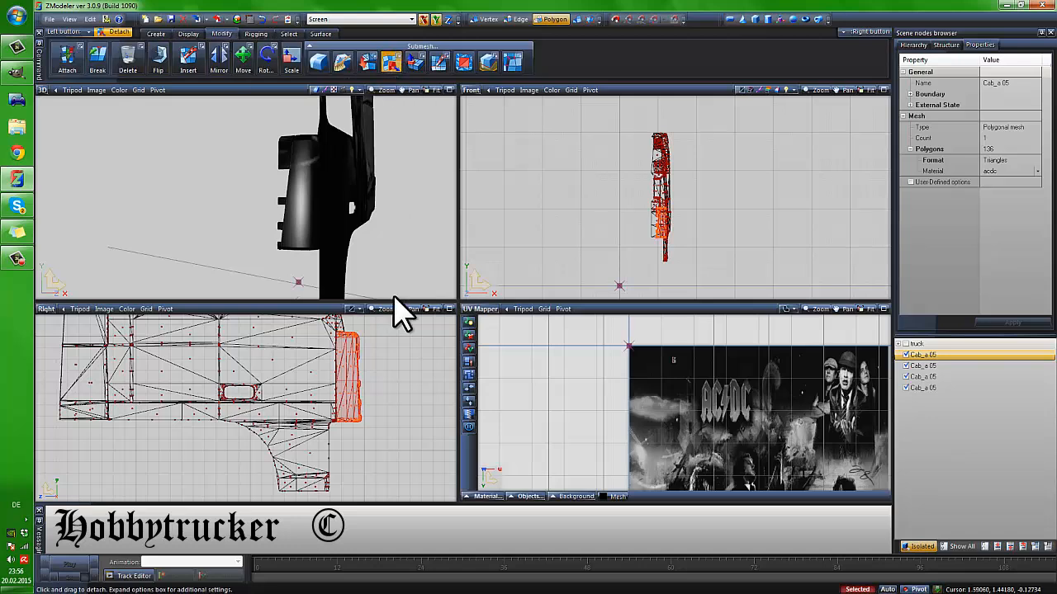
pyautogui.click(355, 379)
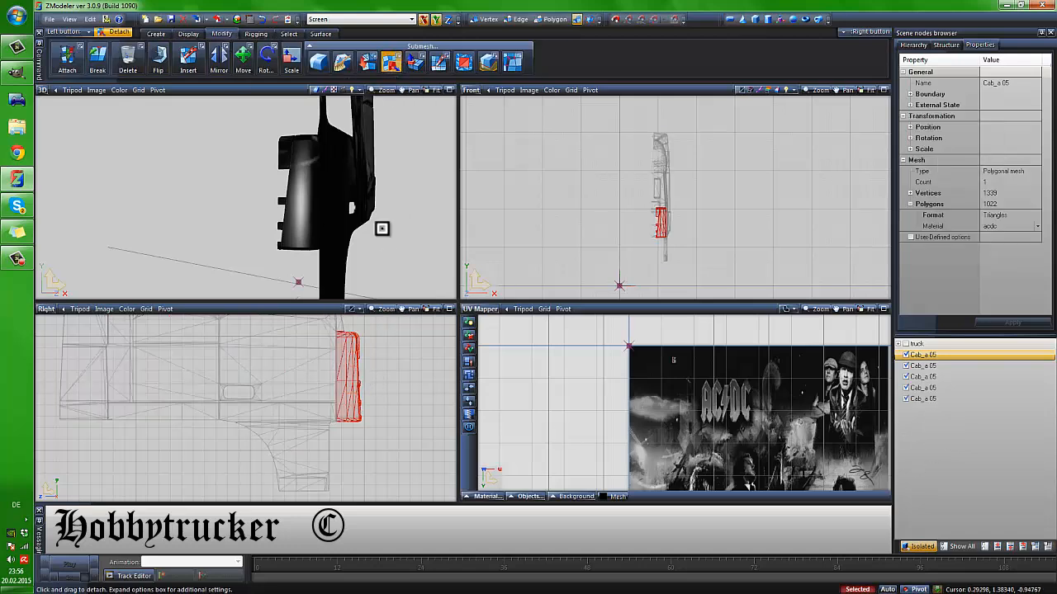
pyautogui.click(922, 399)
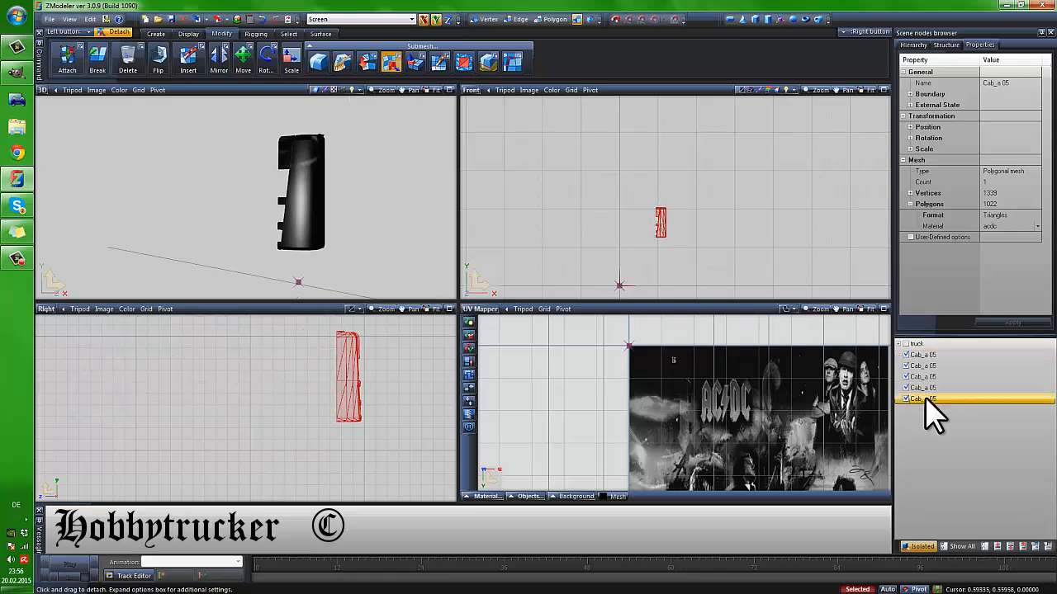
# Replace the UV Mapper with the Top view and generate a new viewport XY mapping for the corner part from the Right view
pyautogui.click(480, 308)
pyautogui.click(503, 371)
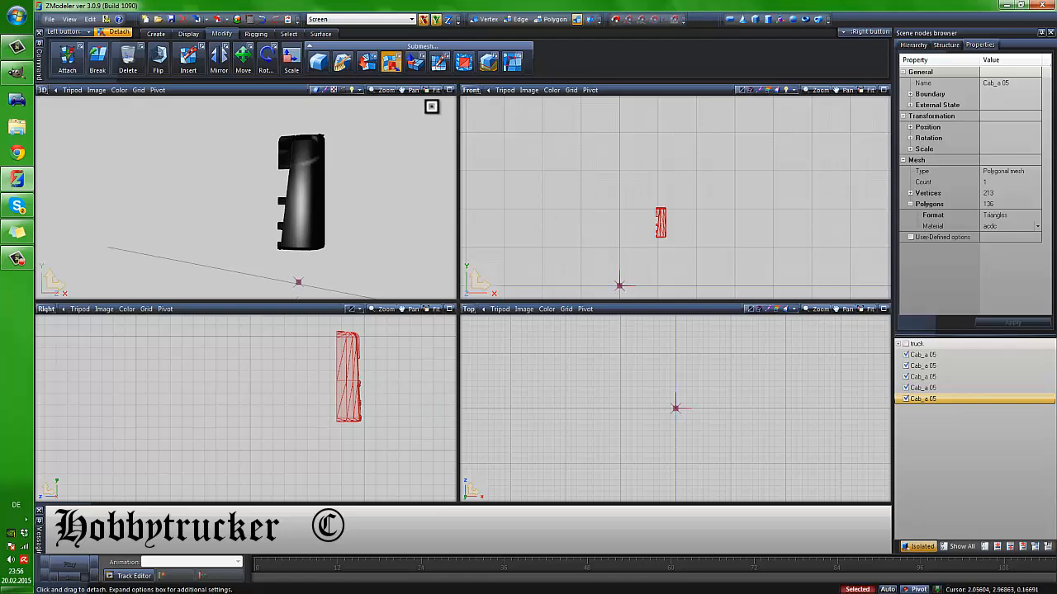
pyautogui.click(288, 34)
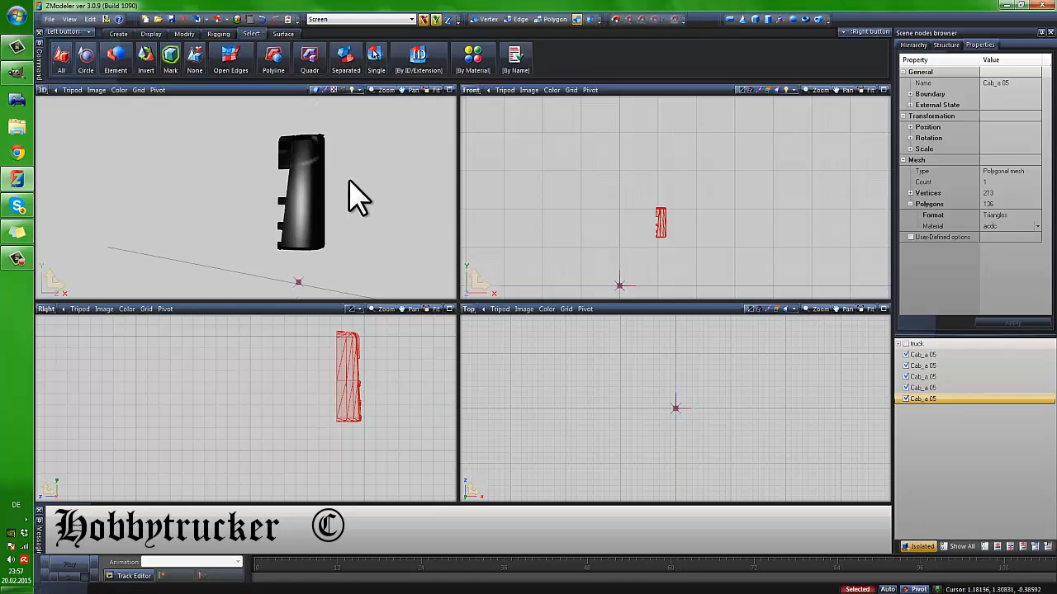
pyautogui.click(349, 380)
pyautogui.rightClick(349, 383)
pyautogui.moveTo(388, 413)
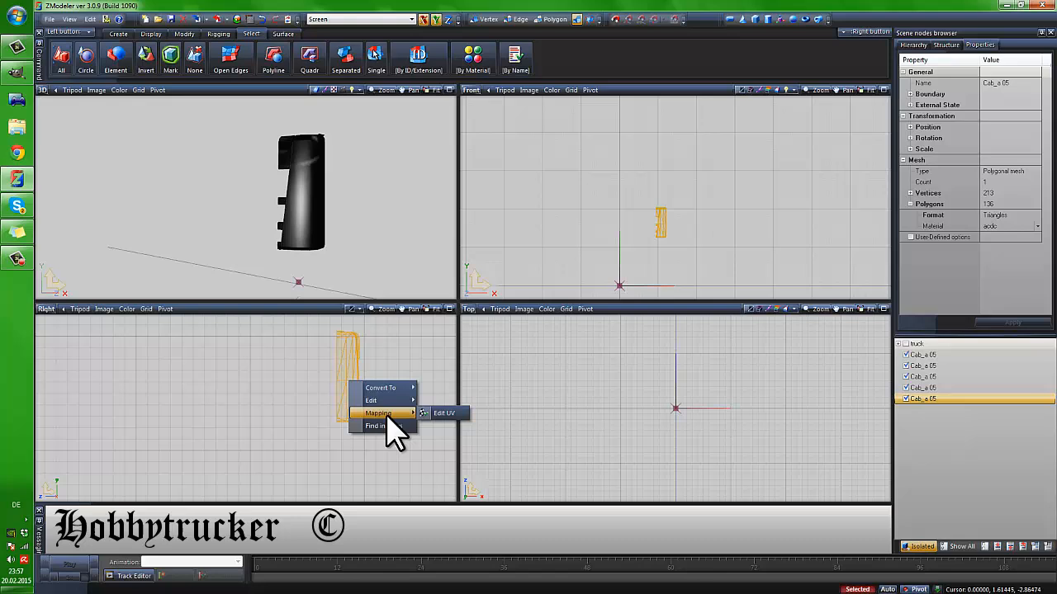
pyautogui.click(442, 413)
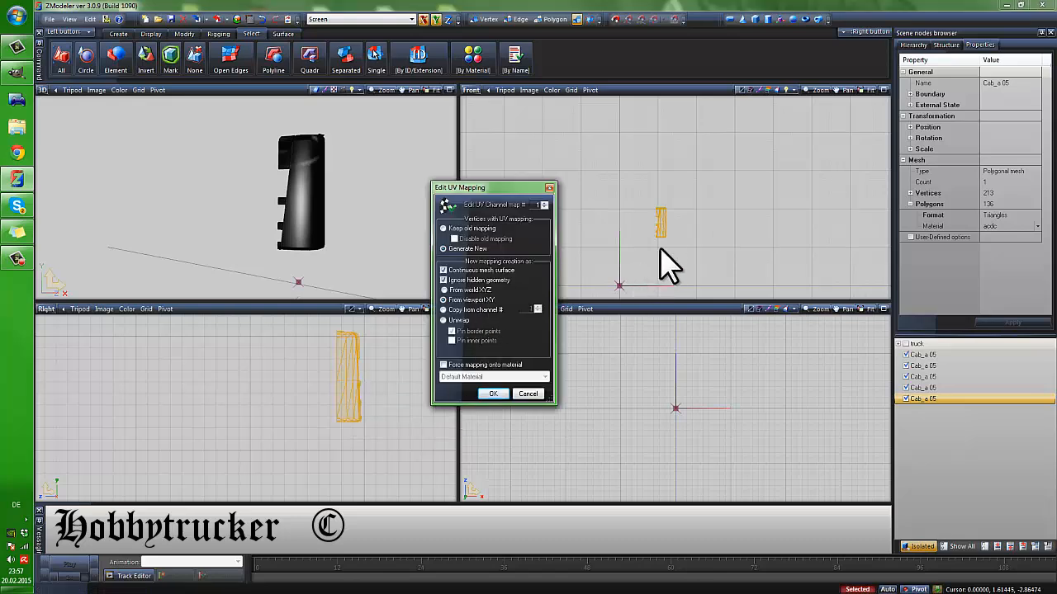
pyautogui.click(493, 394)
# Replace the Top view with the UV Mapper and scale down the corner part's UV mesh
pyautogui.click(468, 310)
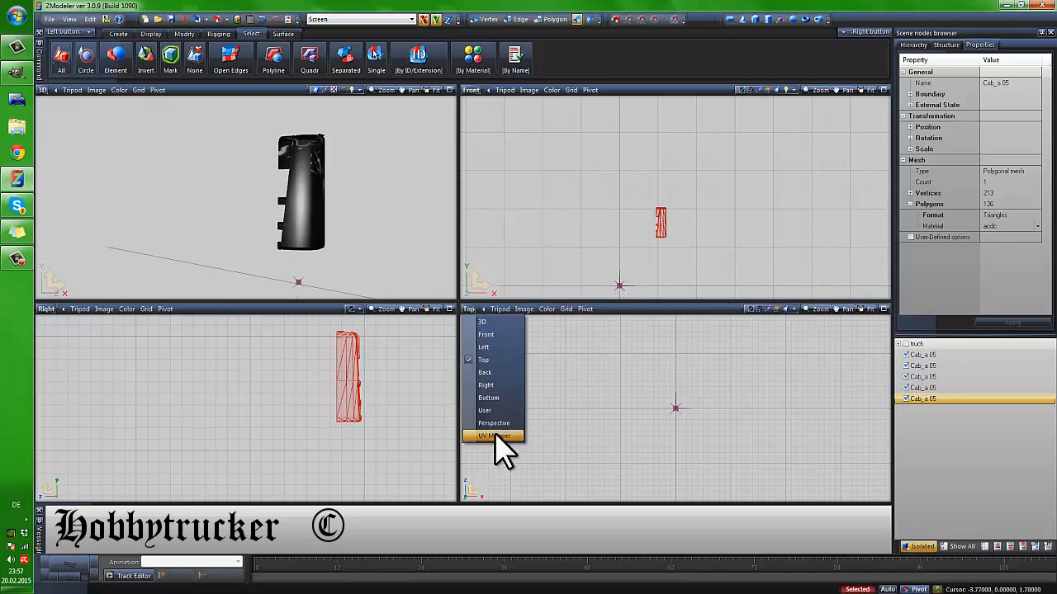
pyautogui.click(495, 436)
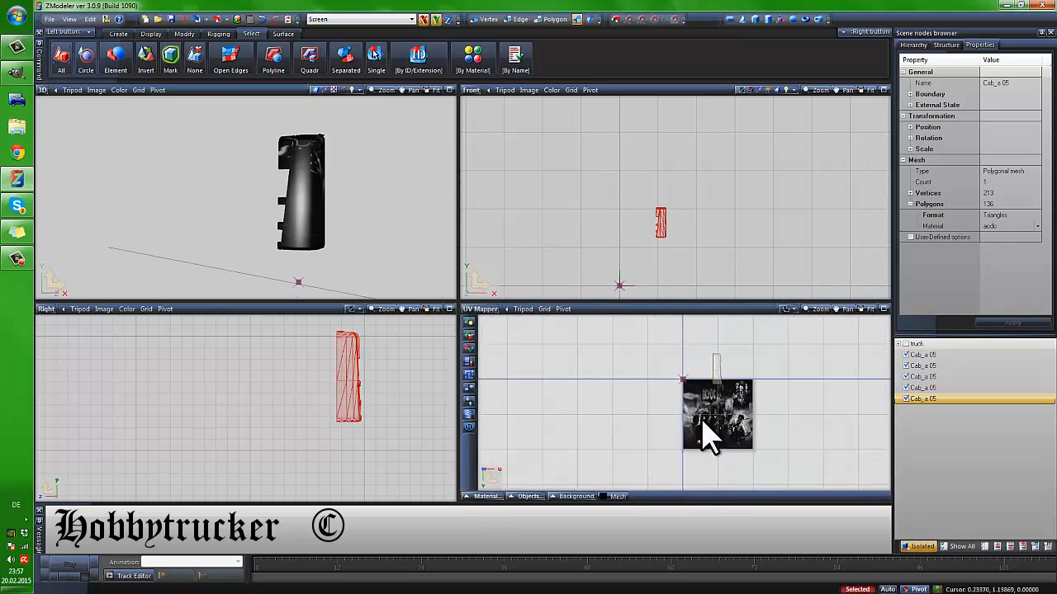
pyautogui.click(310, 58)
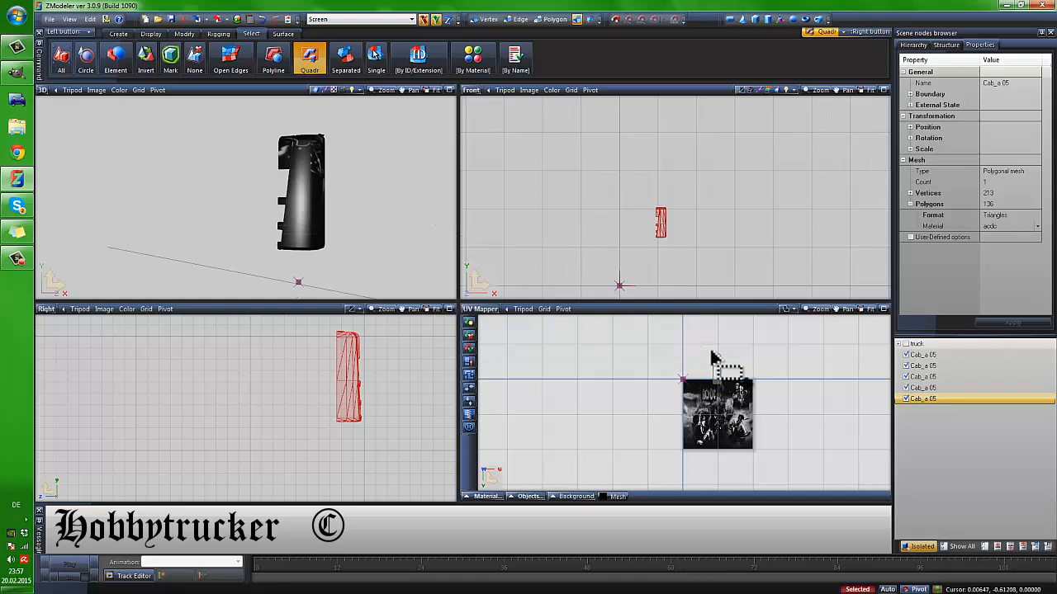
pyautogui.click(184, 34)
pyautogui.click(291, 60)
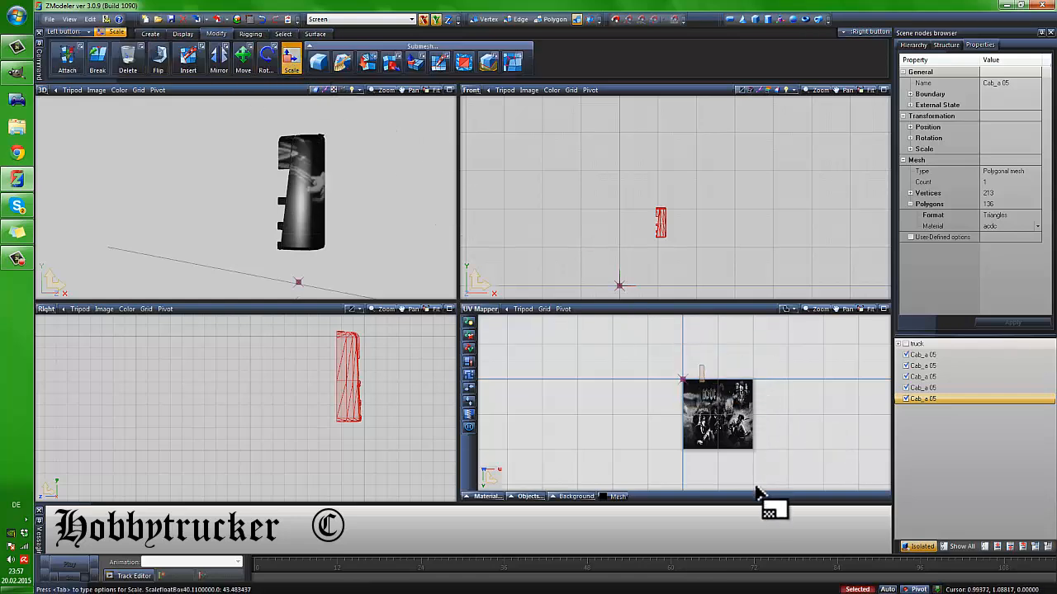
# Move the corner part's UV mesh into the texture's dark upper area, left of the AC/DC logo
pyautogui.click(243, 60)
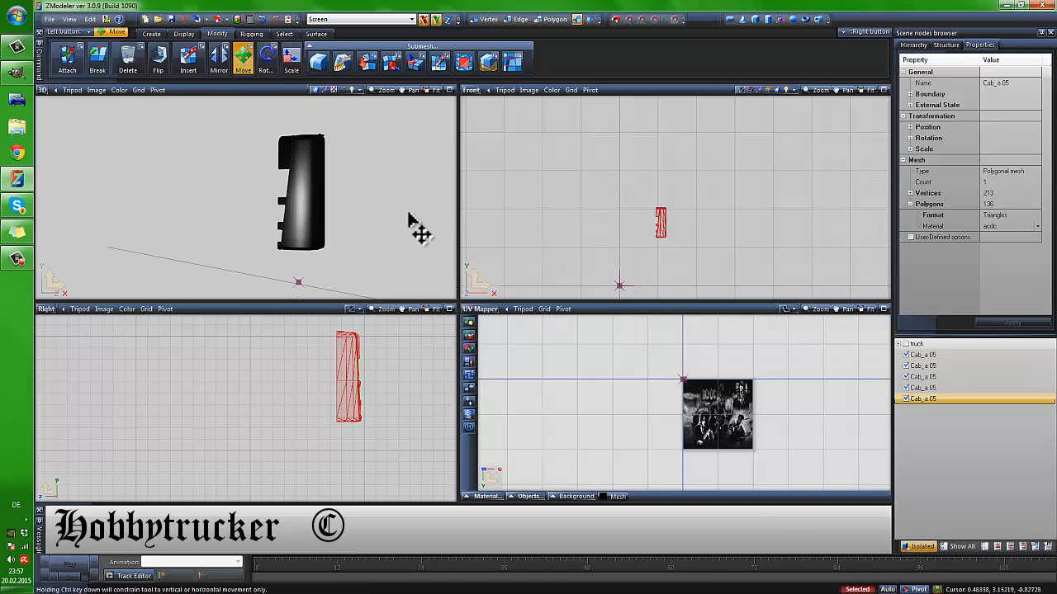
pyautogui.scroll(1, 687, 384)
pyautogui.scroll(2, 687, 385)
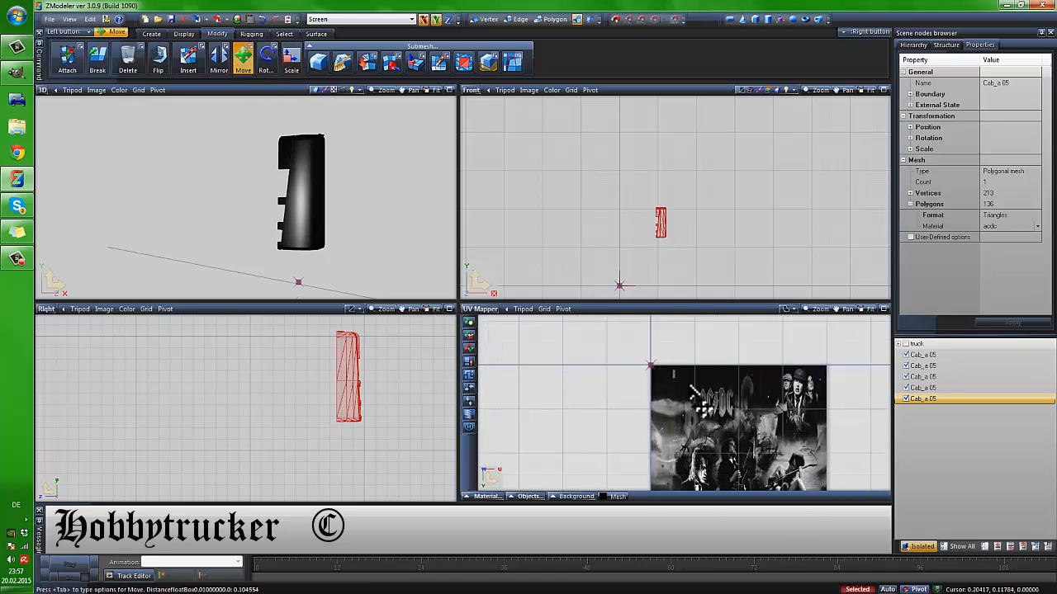
# Turn off isolation, include all Cab_a 05 parts, and examine the remapped cab from the front, sides and above
pyautogui.click(921, 547)
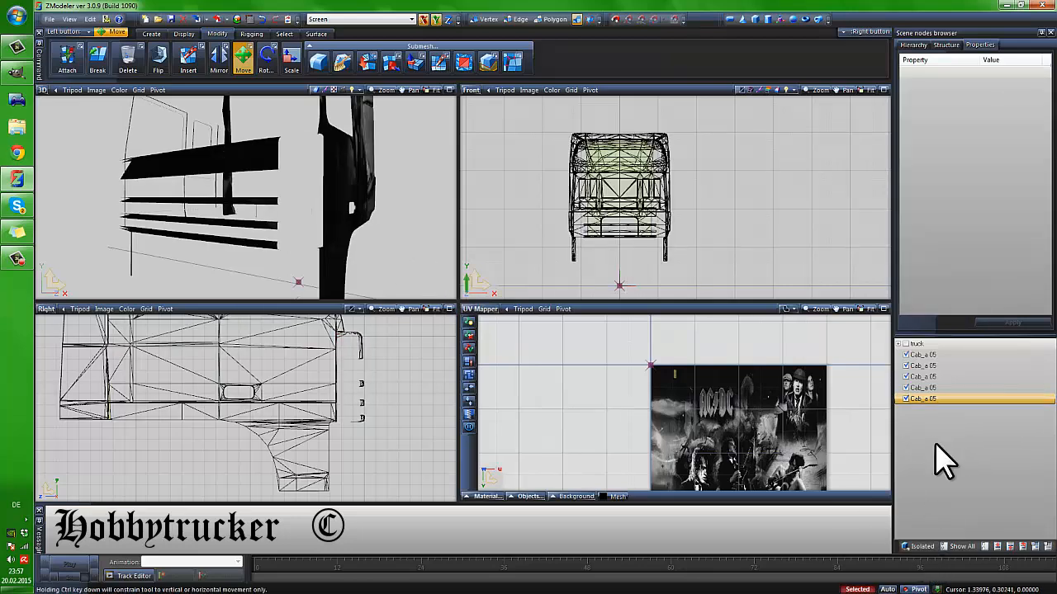
pyautogui.moveTo(922, 400); pyautogui.dragTo(925, 351)
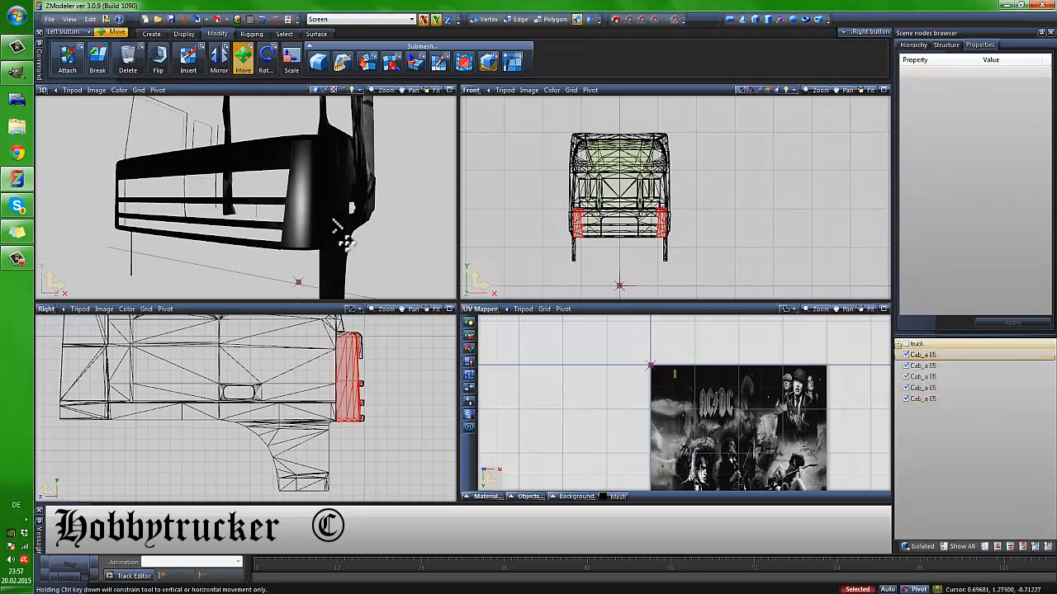
pyautogui.moveTo(332, 219); pyautogui.dragTo(210, 240, button='middle')
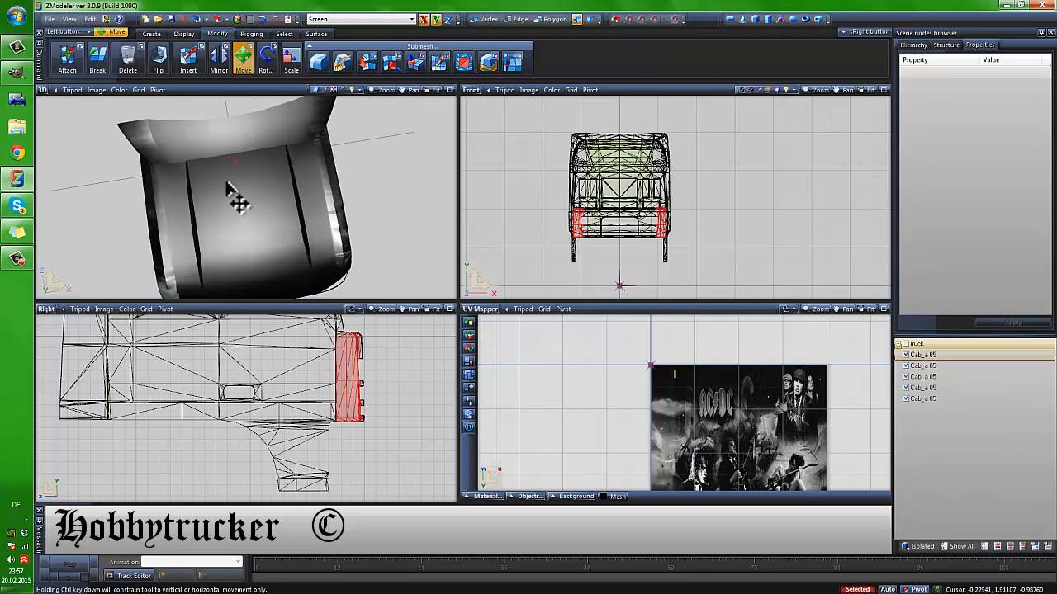
pyautogui.moveTo(248, 184); pyautogui.dragTo(208, 269, button='middle')
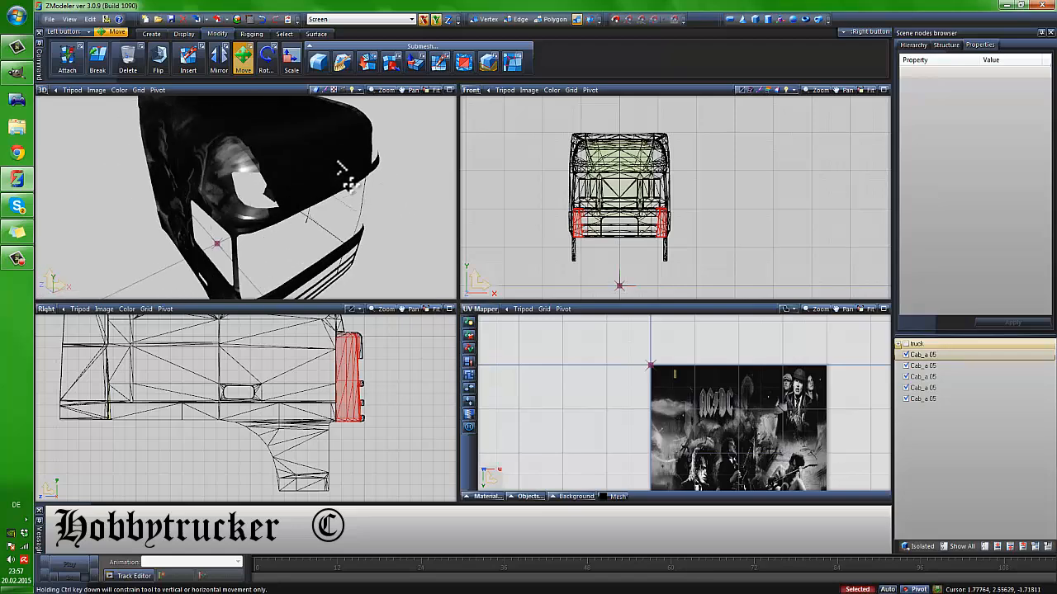
pyautogui.moveTo(357, 194); pyautogui.dragTo(255, 207, button='middle')
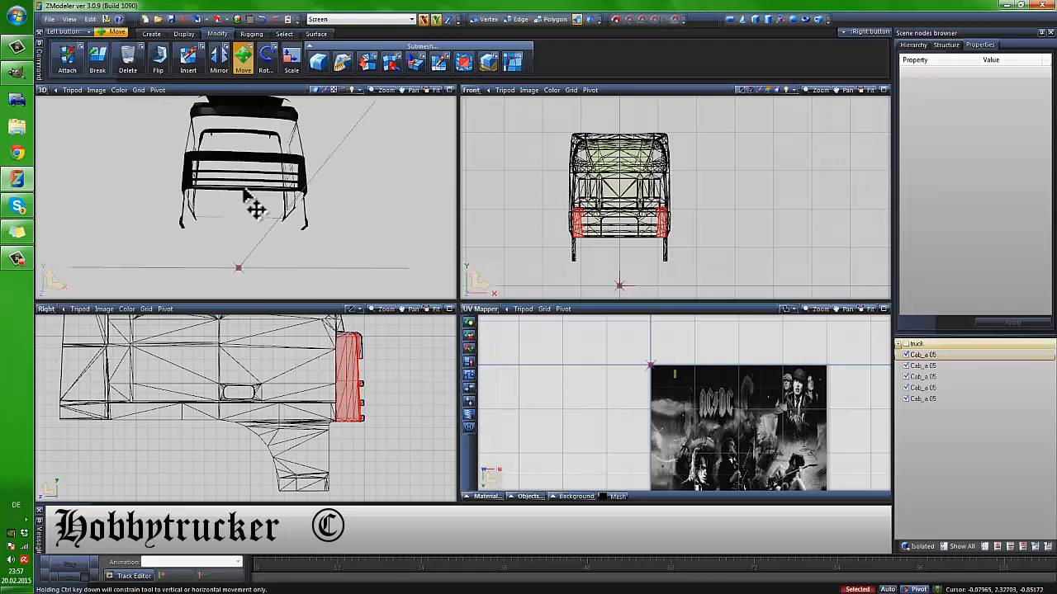
# Show the complete truck model and clear the current selection
pyautogui.click(906, 345)
pyautogui.moveTo(314, 227); pyautogui.dragTo(287, 240, button='middle')
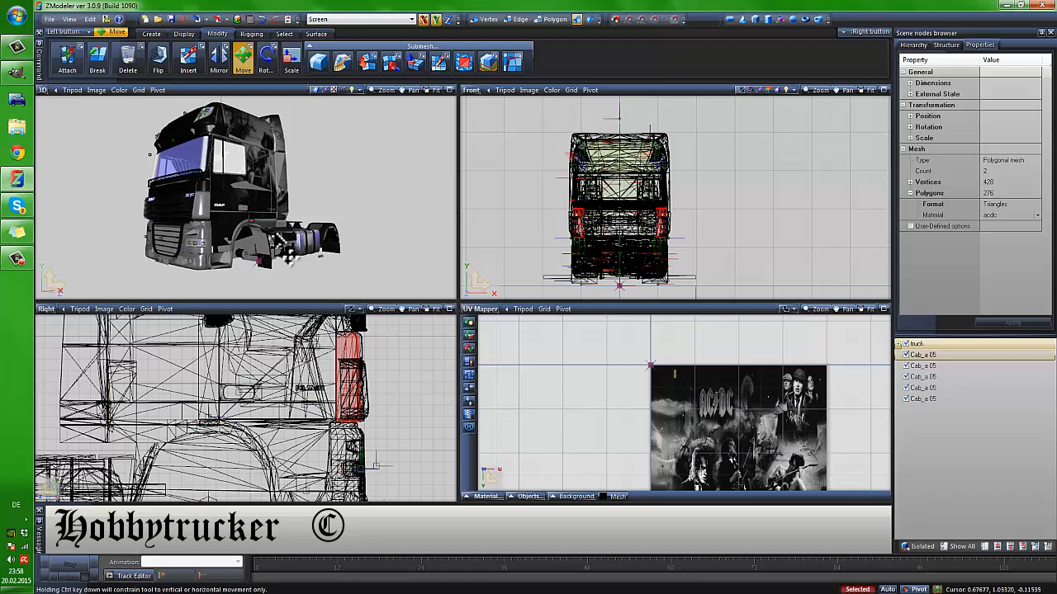
pyautogui.click(243, 51)
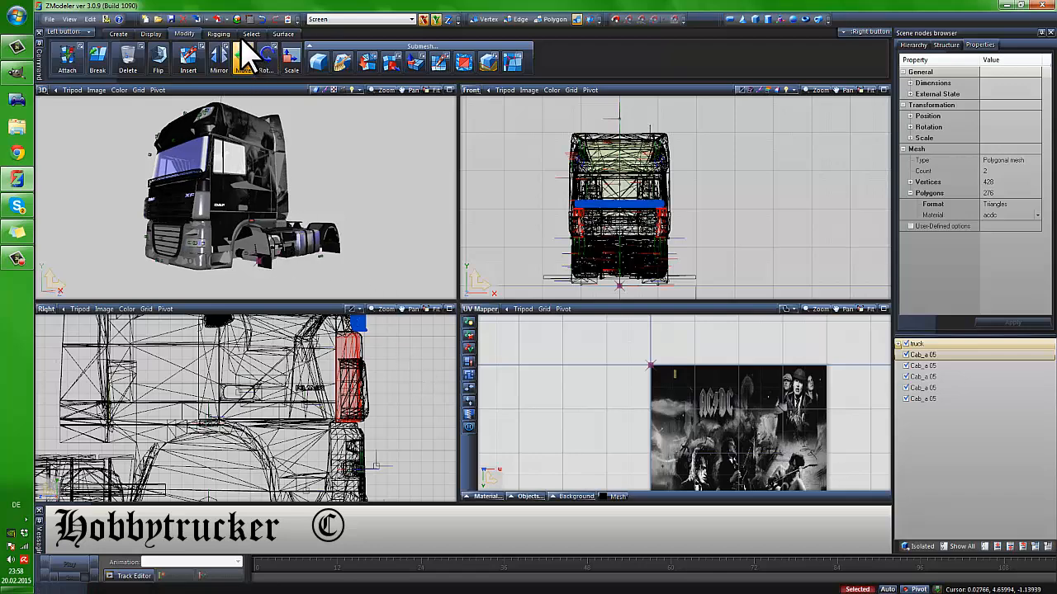
pyautogui.click(250, 35)
pyautogui.click(198, 59)
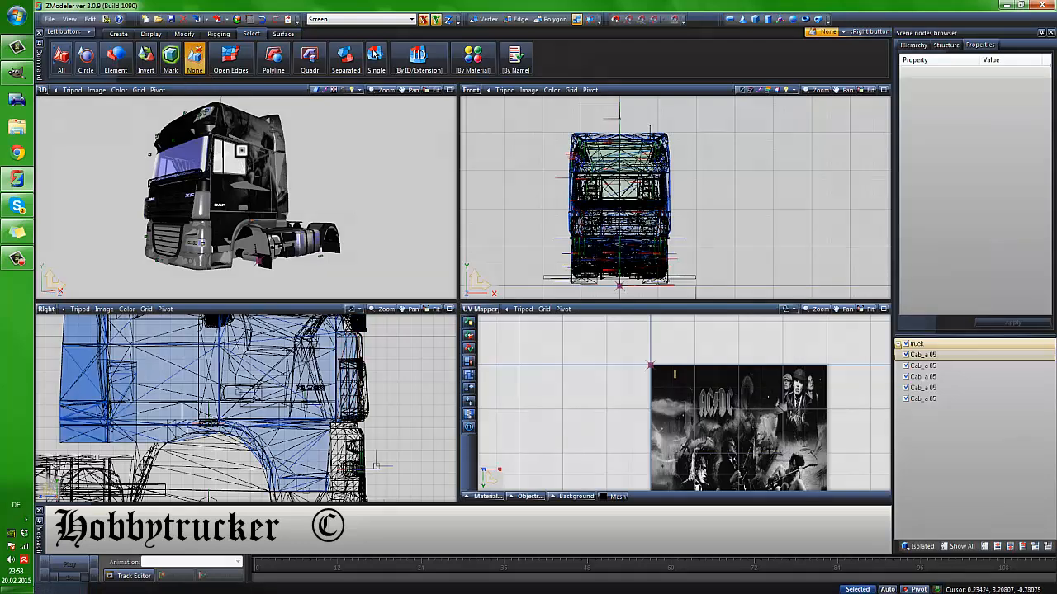
pyautogui.moveTo(291, 167); pyautogui.dragTo(315, 177, button='middle')
# Move all five separate Cab_a 05 parts into the Cab_a node of the truck hierarchy
pyautogui.click(899, 344)
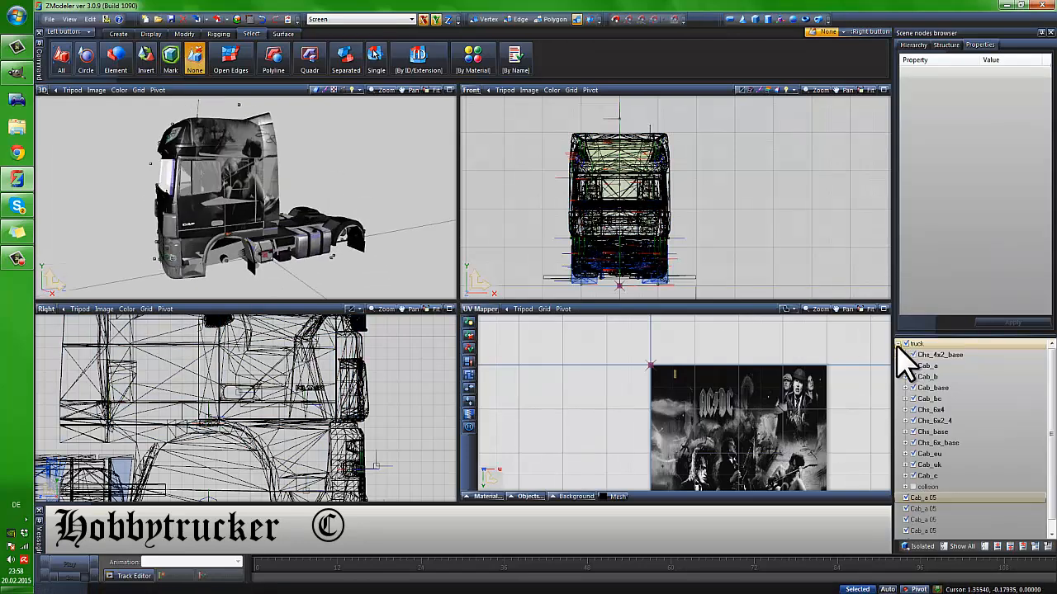
pyautogui.scroll(-1, 962, 502)
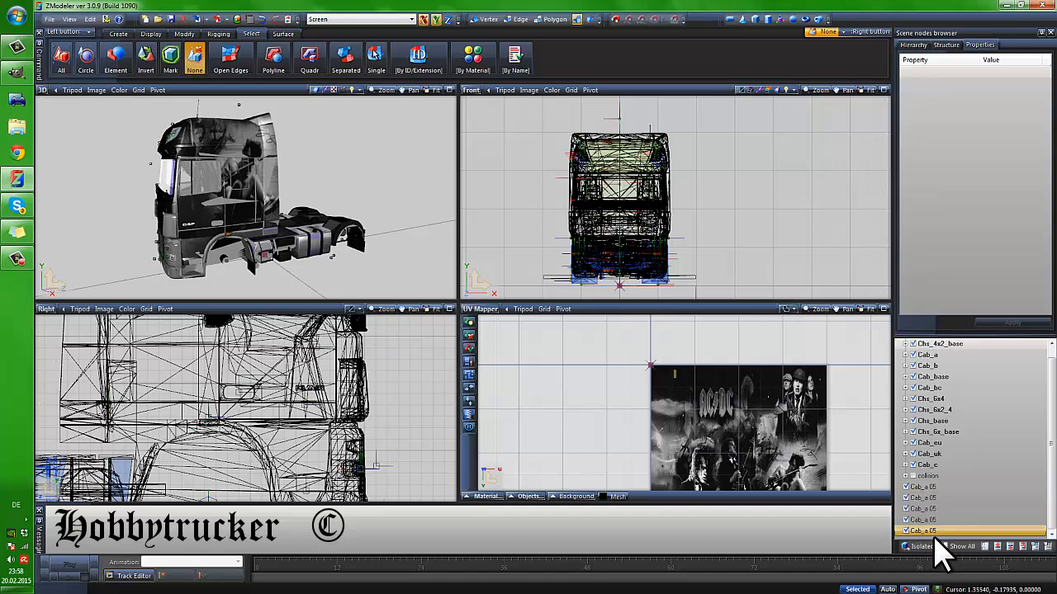
pyautogui.keyDown('shift'); pyautogui.click(925, 486); pyautogui.keyUp('shift')
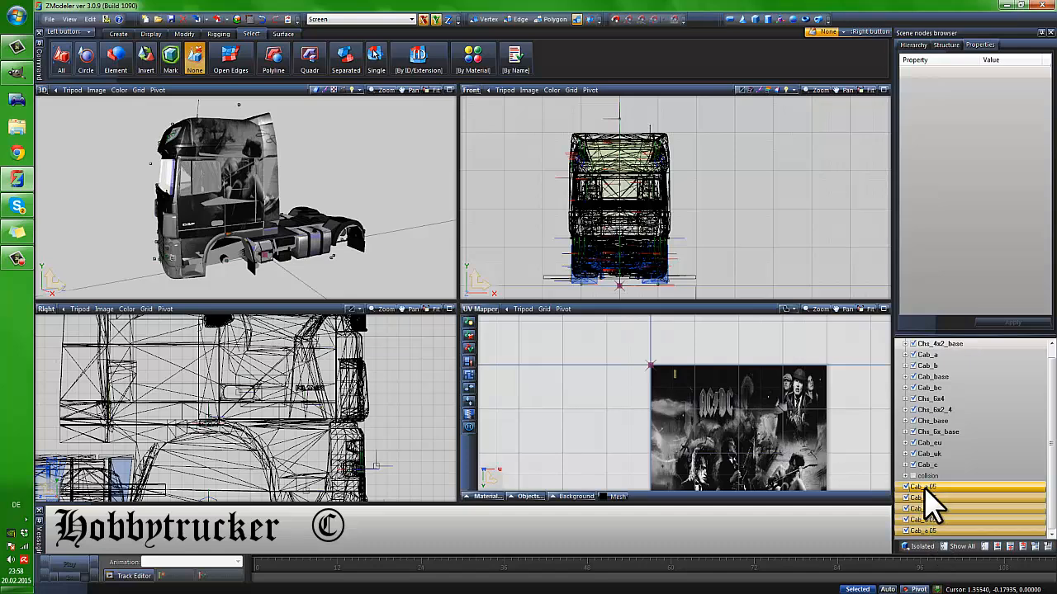
pyautogui.moveTo(924, 490); pyautogui.dragTo(939, 358)
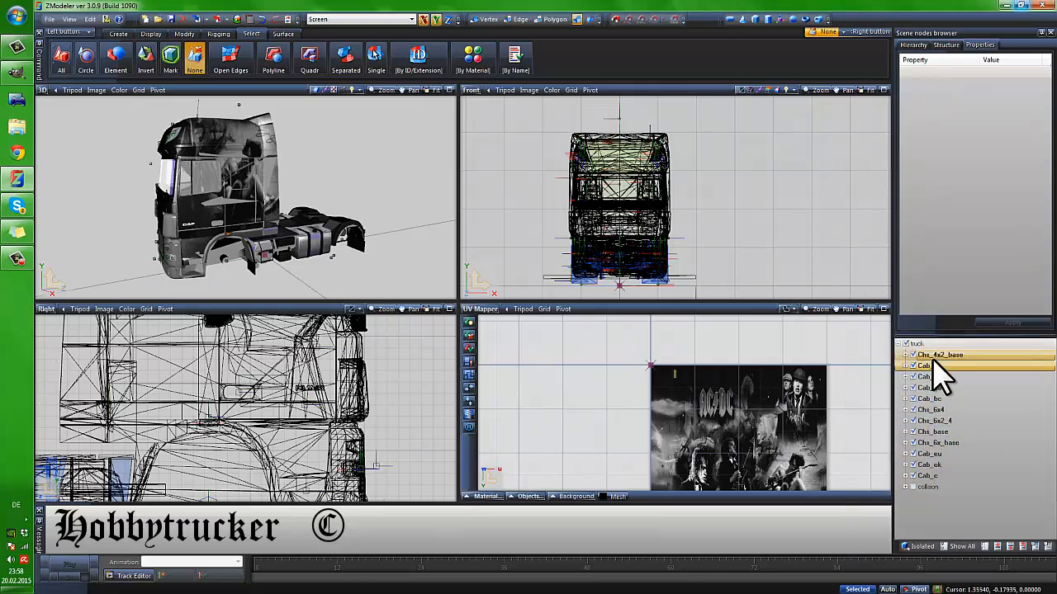
pyautogui.click(898, 345)
# Export the truck in SCS Software Prism 3D format, overwriting truck.pmd in the daf_xf folder
pyautogui.click(190, 57)
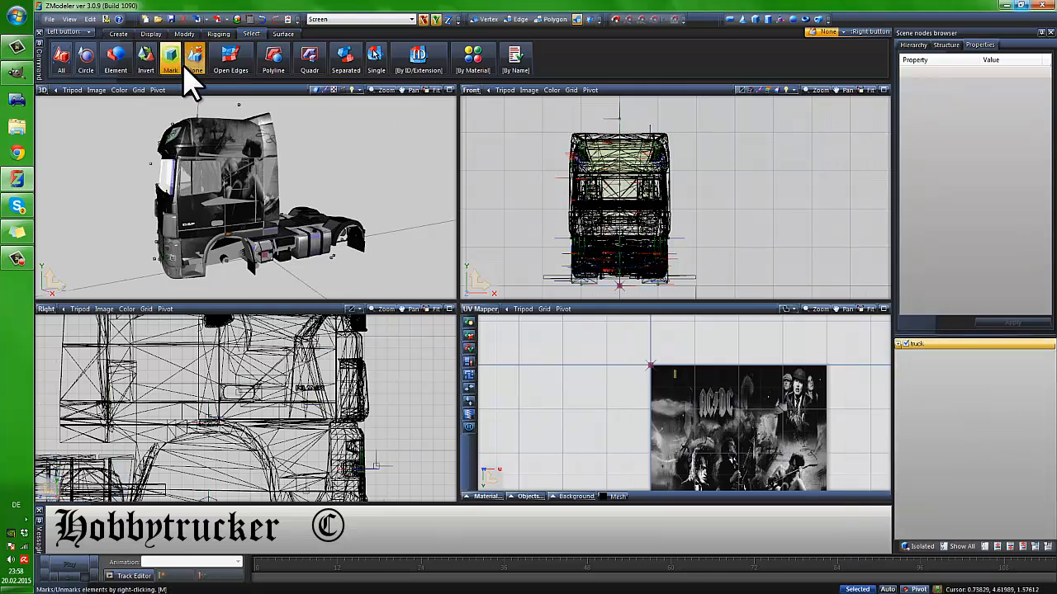
pyautogui.click(64, 113)
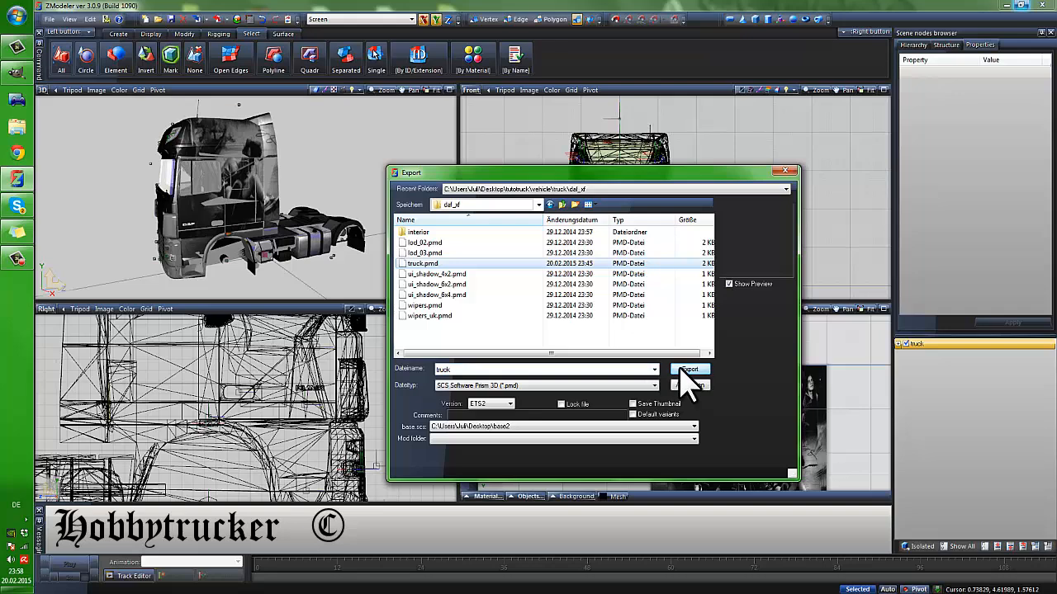
pyautogui.click(684, 370)
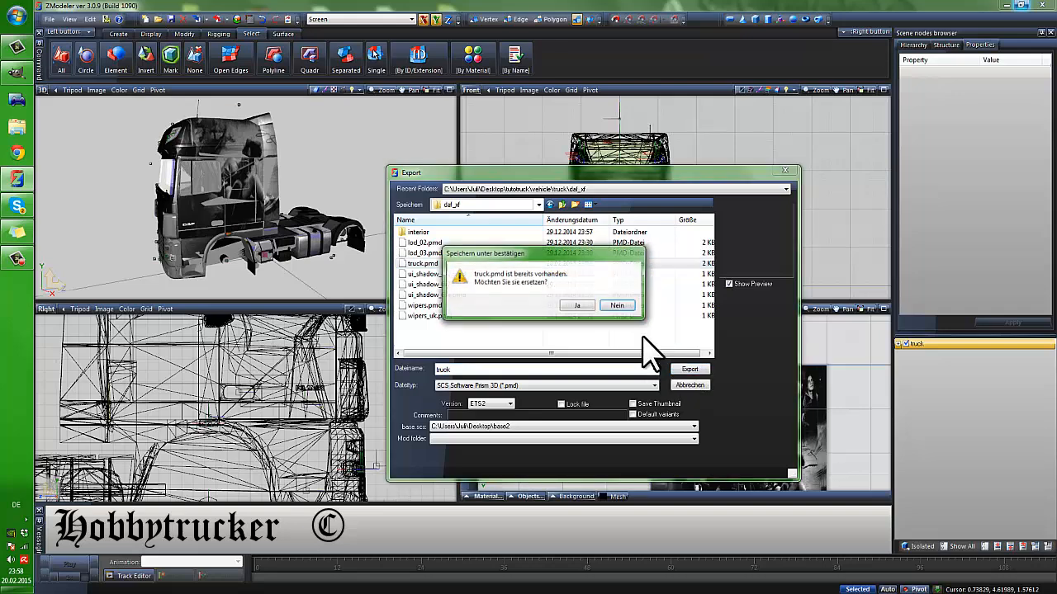
pyautogui.click(578, 306)
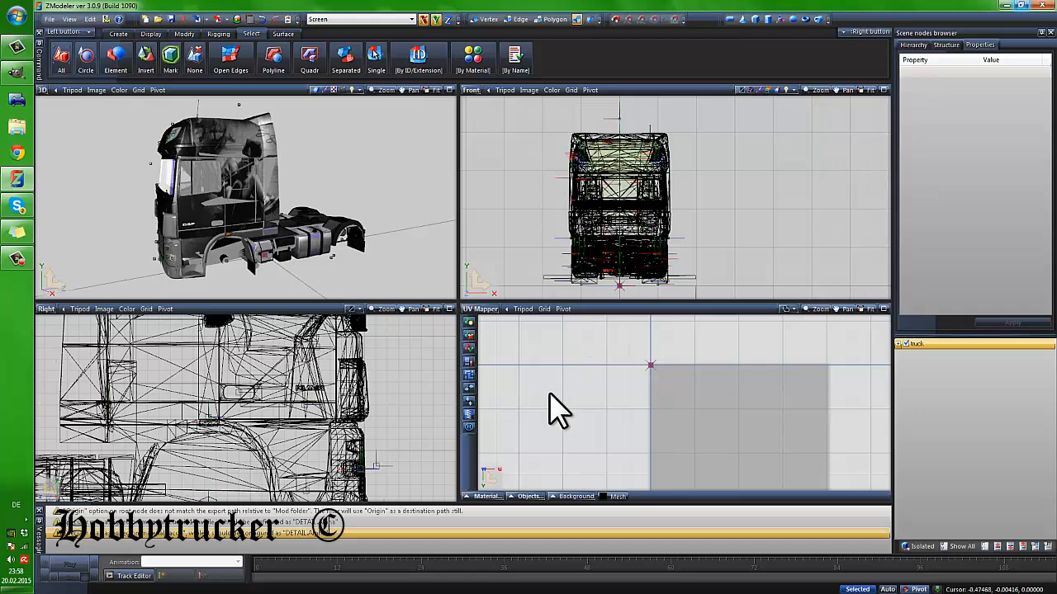
# Examine the exported truck's cab up close around the side door and front
pyautogui.click(203, 203)
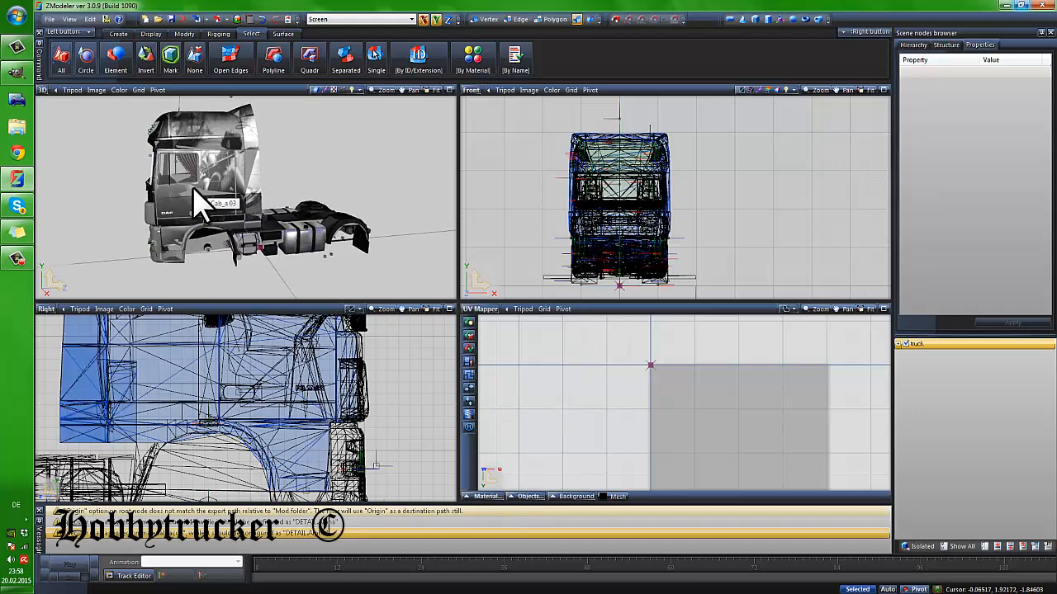
pyautogui.scroll(5, 219, 207)
pyautogui.scroll(6, 227, 203)
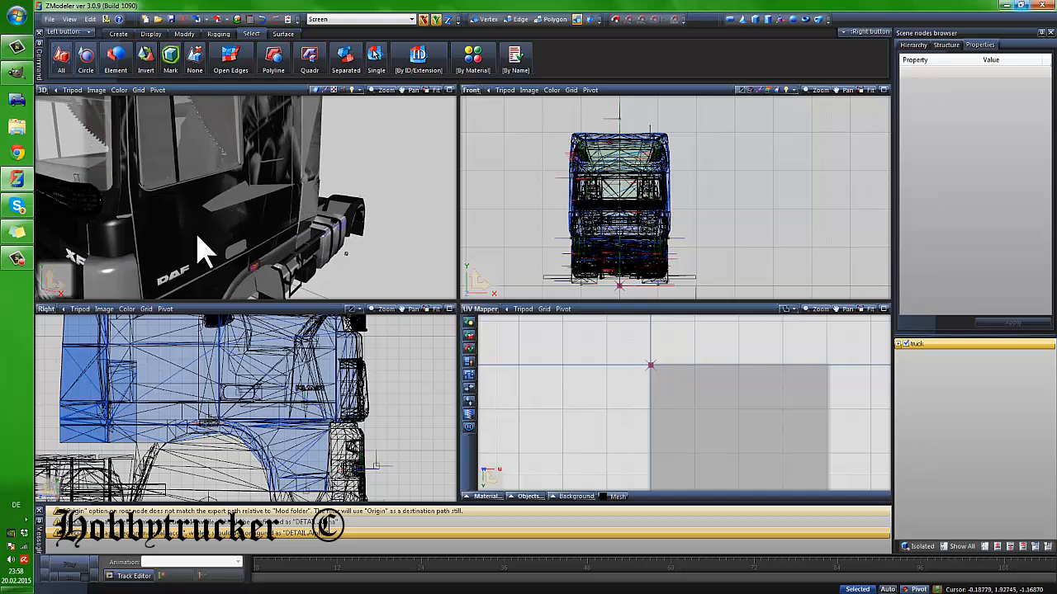
pyautogui.moveTo(268, 198); pyautogui.dragTo(325, 161, button='middle')
pyautogui.scroll(1, 285, 173)
pyautogui.moveTo(295, 213); pyautogui.dragTo(372, 218, button='middle')
pyautogui.scroll(-5, 316, 205)
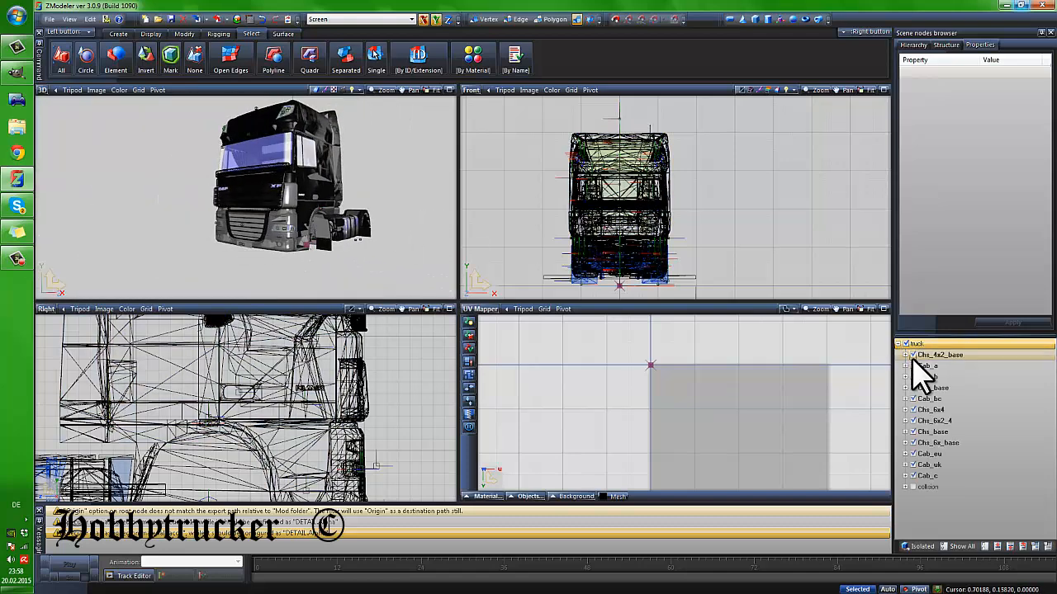
# Inspect the Cab_a subparts in isolation, including 03, 04 and 06, switch off Cab_a 03, and restore the full truck view
pyautogui.click(906, 366)
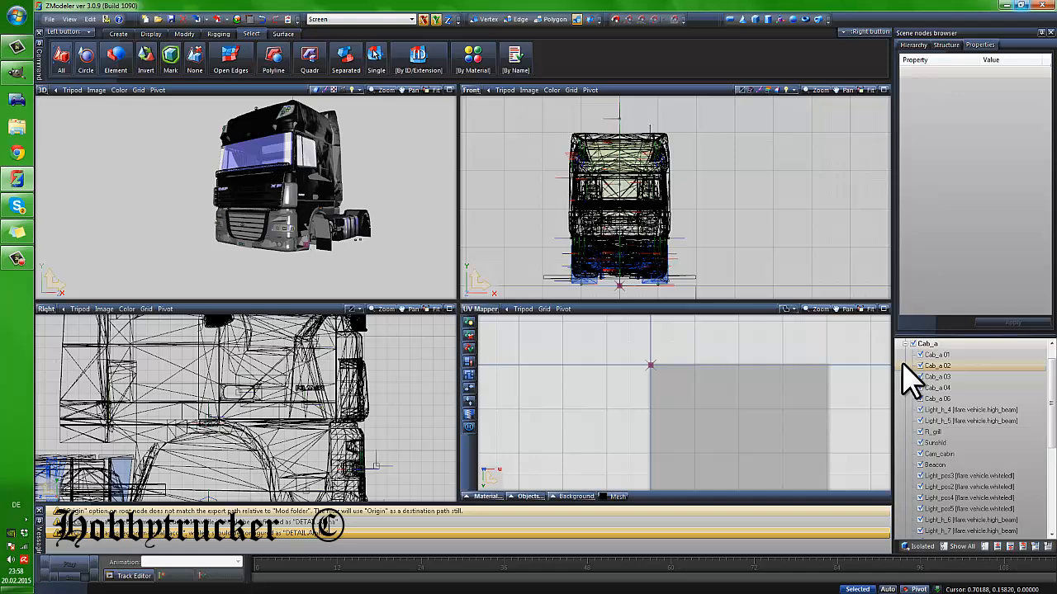
pyautogui.click(921, 547)
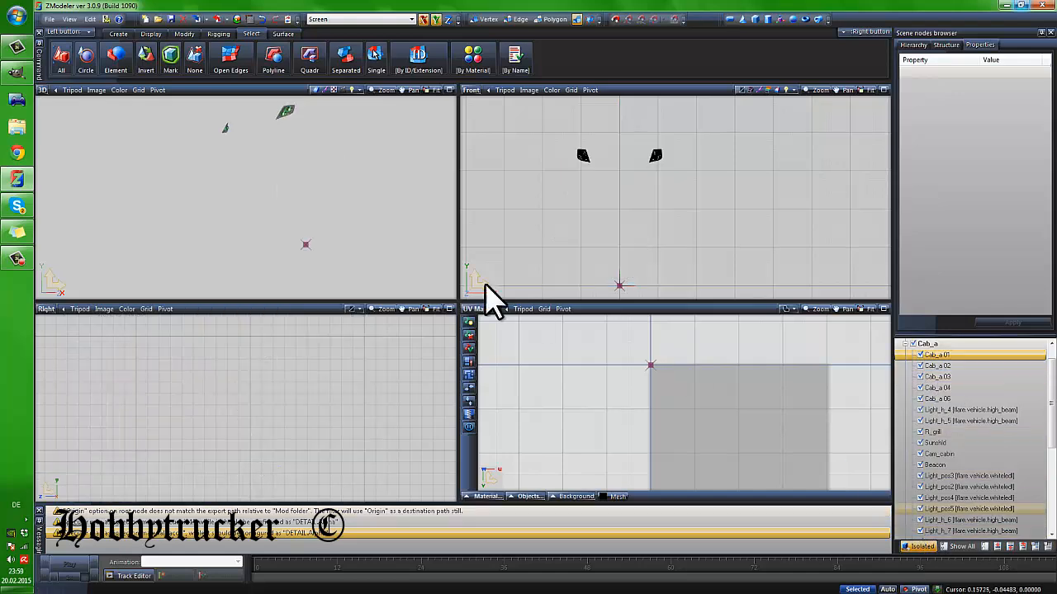
pyautogui.click(954, 376)
pyautogui.click(920, 377)
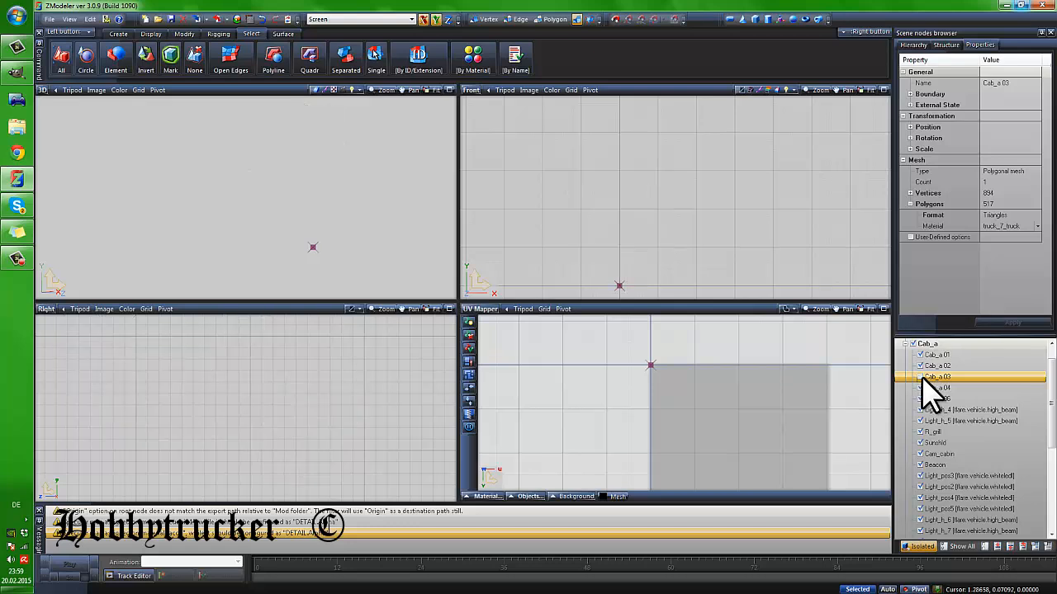
pyautogui.click(937, 388)
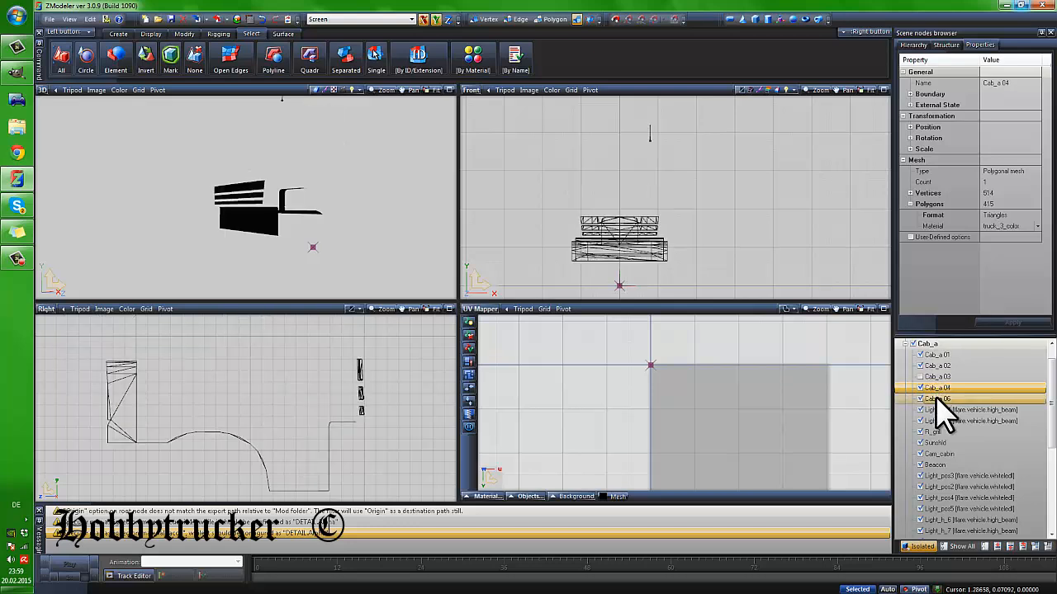
pyautogui.click(938, 405)
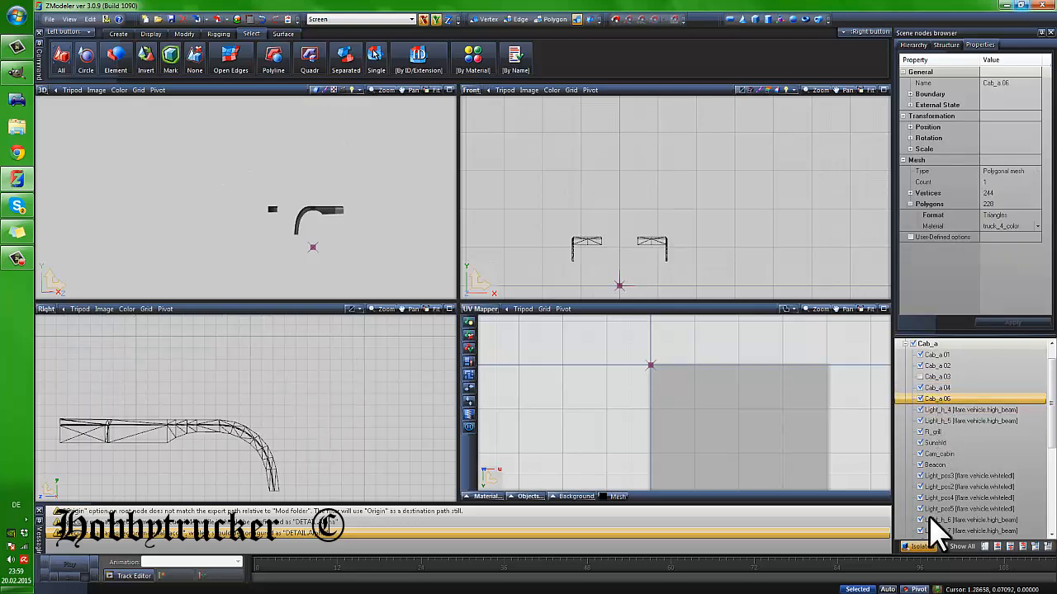
pyautogui.click(922, 548)
pyautogui.click(905, 345)
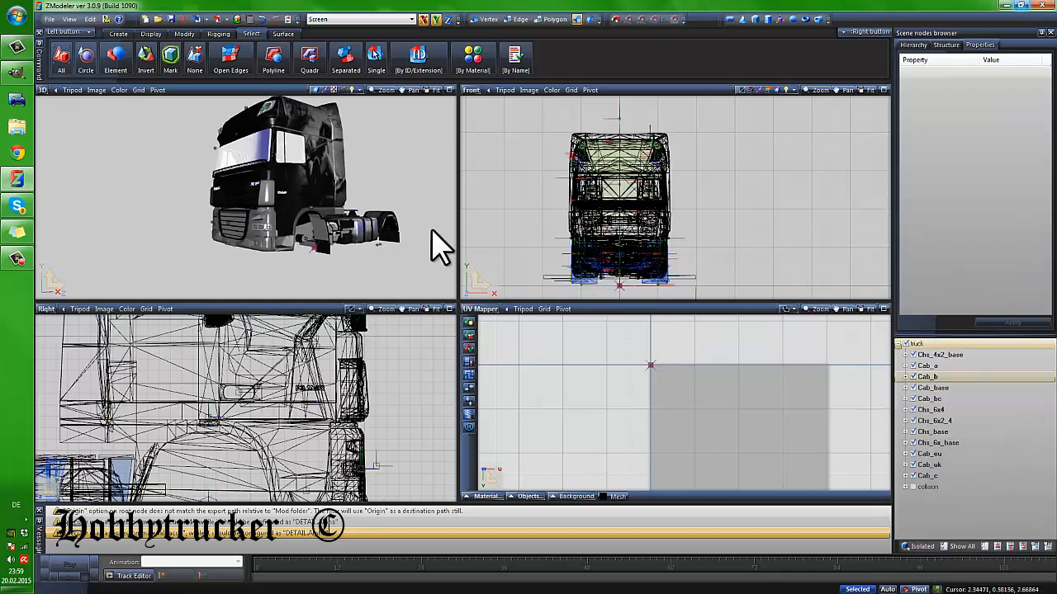
# Examine the truck's front grille, headlight corners, lower bumper and side fuel tank from several angles
pyautogui.moveTo(430, 231); pyautogui.dragTo(258, 165, button='middle')
pyautogui.scroll(3, 305, 216)
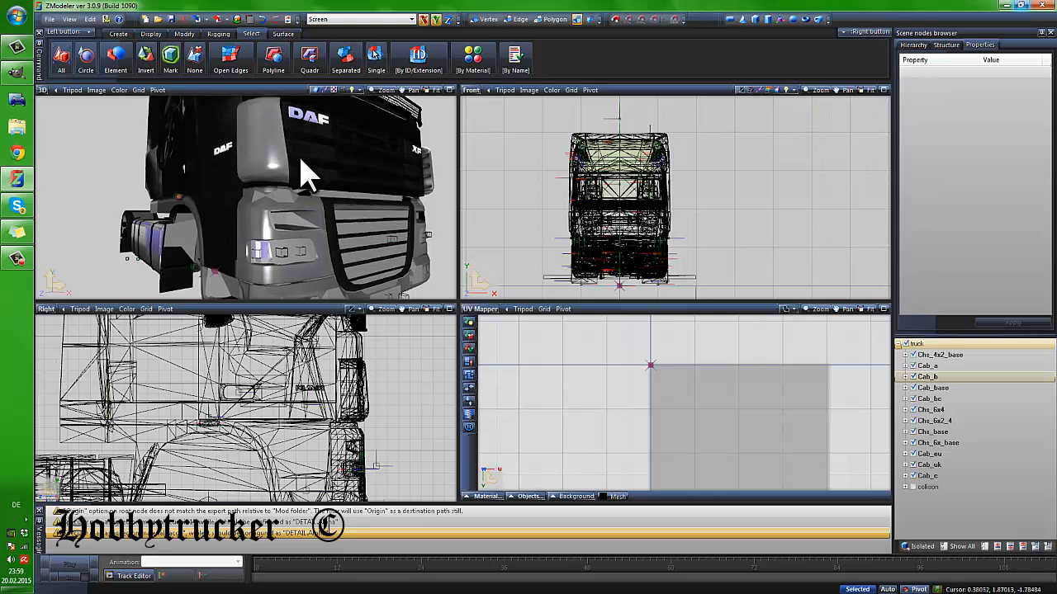
pyautogui.scroll(5, 247, 170)
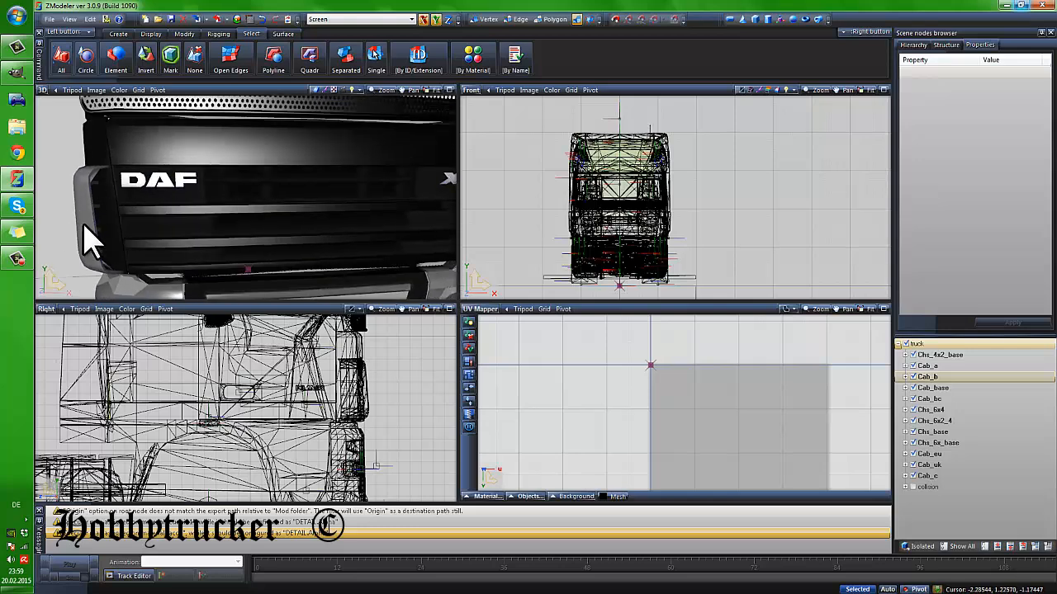
pyautogui.scroll(-6, 92, 189)
pyautogui.moveTo(90, 180); pyautogui.dragTo(71, 183, button='middle')
pyautogui.scroll(-1, 80, 177)
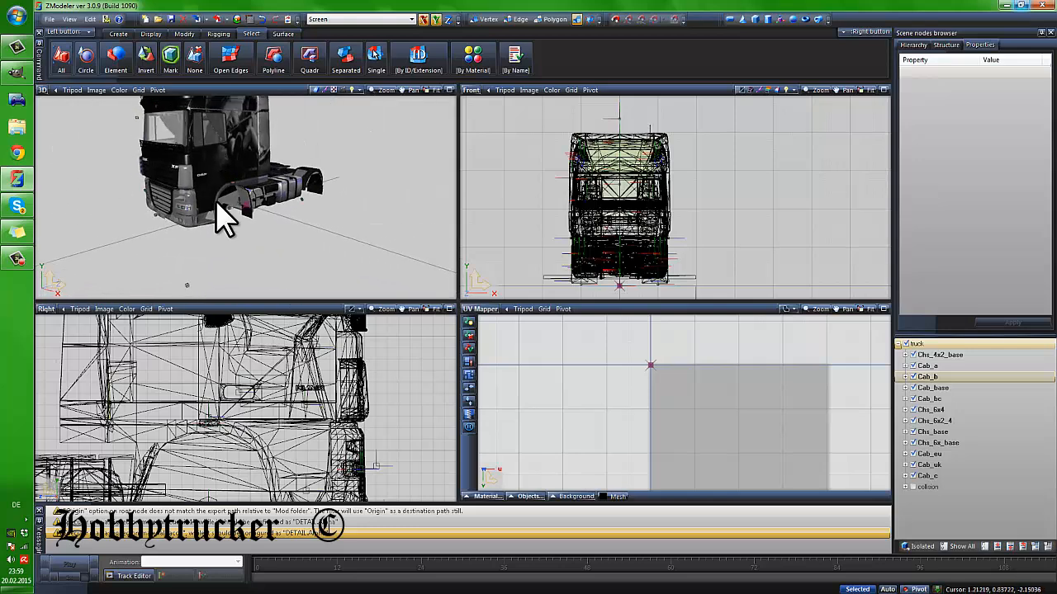
pyautogui.scroll(5, 212, 202)
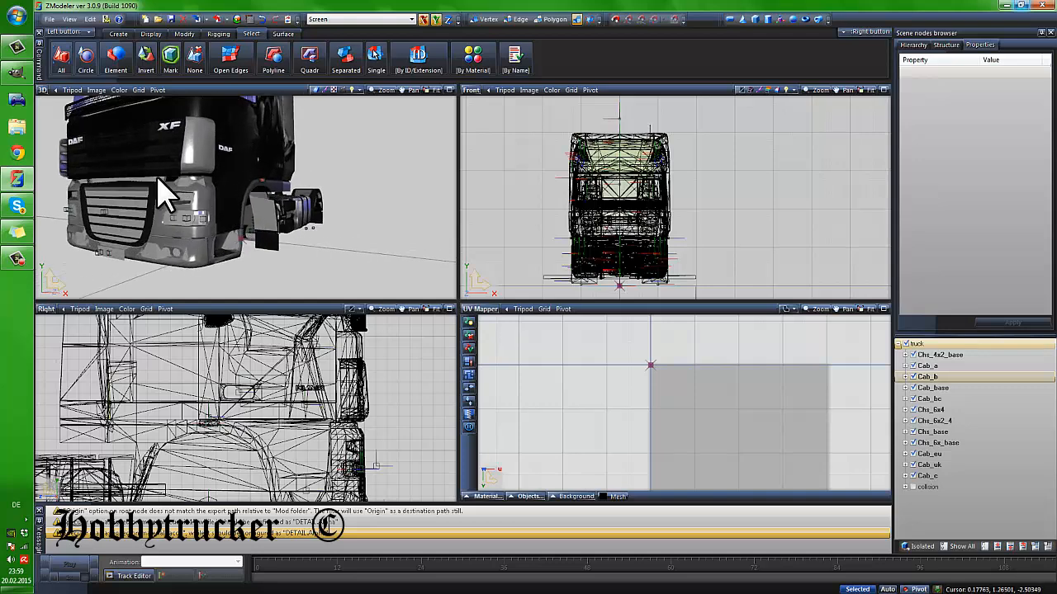
pyautogui.moveTo(157, 178); pyautogui.dragTo(322, 186, button='middle')
pyautogui.scroll(-2, 260, 203)
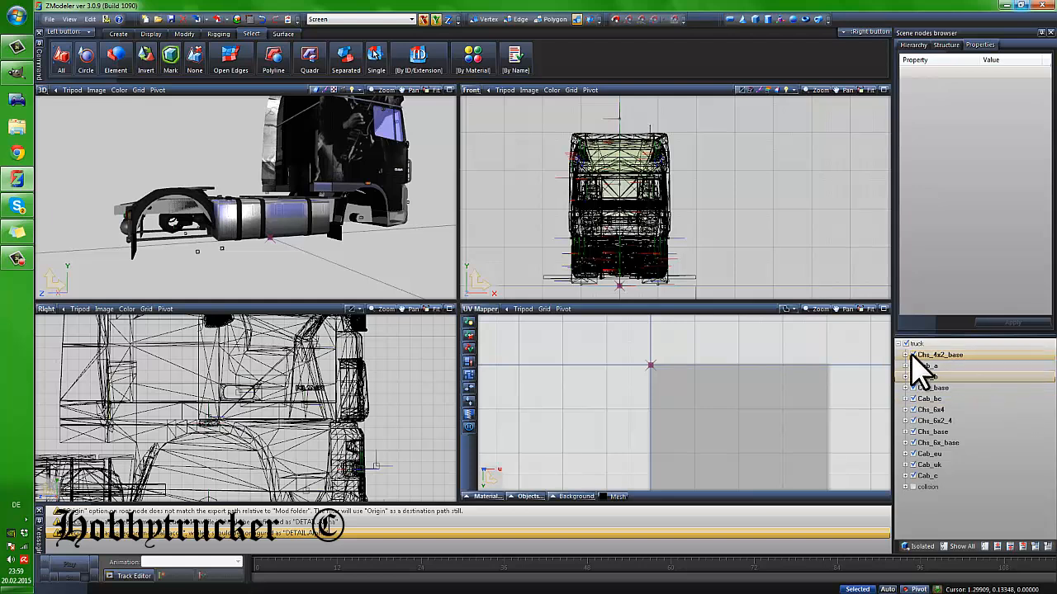
pyautogui.click(16, 260)
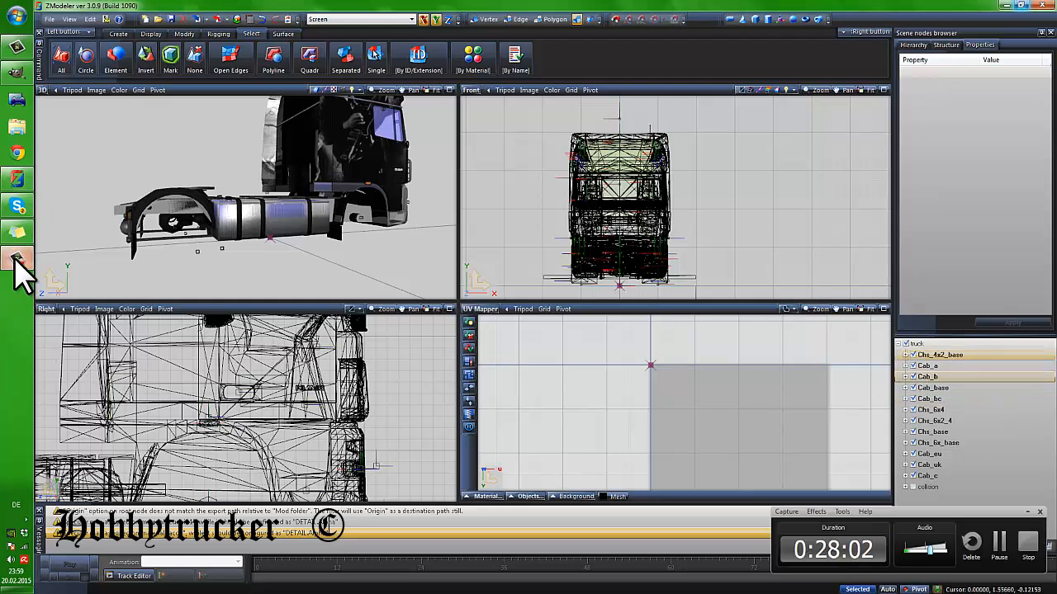
pyautogui.click(15, 259)
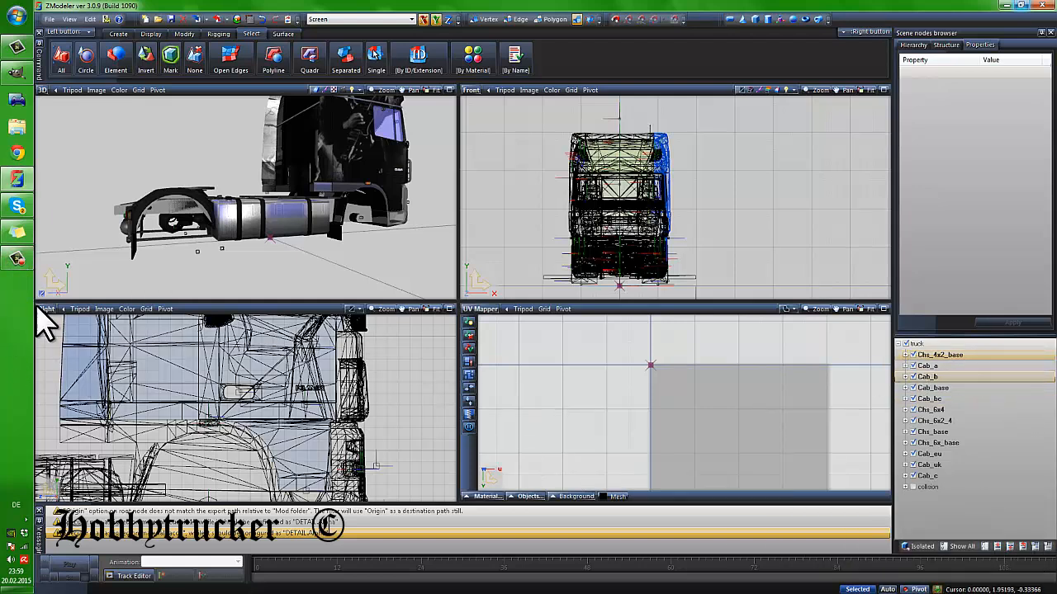
pyautogui.click(15, 259)
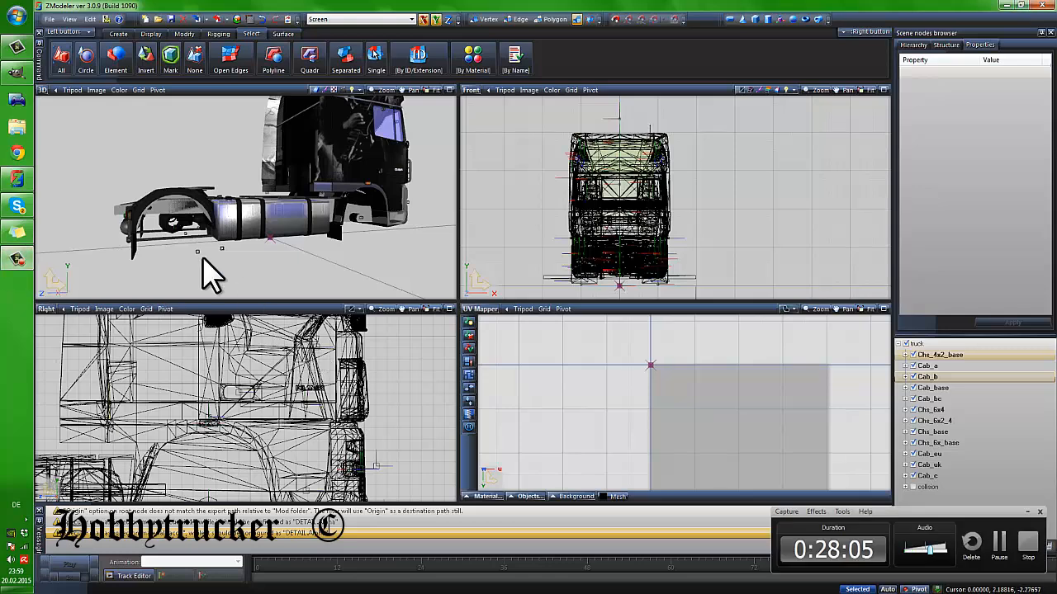
pyautogui.click(4, 261)
# Examine the chassis, fuel tank and rear wheel arch, and view the complete truck from the front corner
pyautogui.moveTo(226, 228); pyautogui.dragTo(438, 288, button='middle')
pyautogui.scroll(-5, 186, 229)
pyautogui.scroll(4, 398, 276)
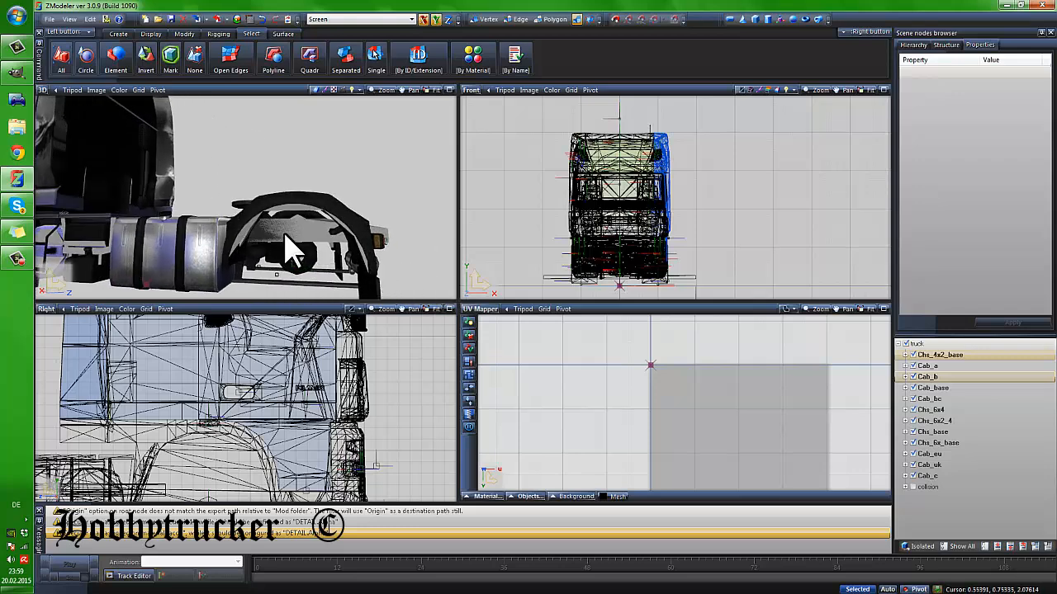
pyautogui.scroll(-2, 285, 235)
pyautogui.moveTo(285, 235); pyautogui.dragTo(528, 330, button='middle')
pyautogui.scroll(-3, 242, 213)
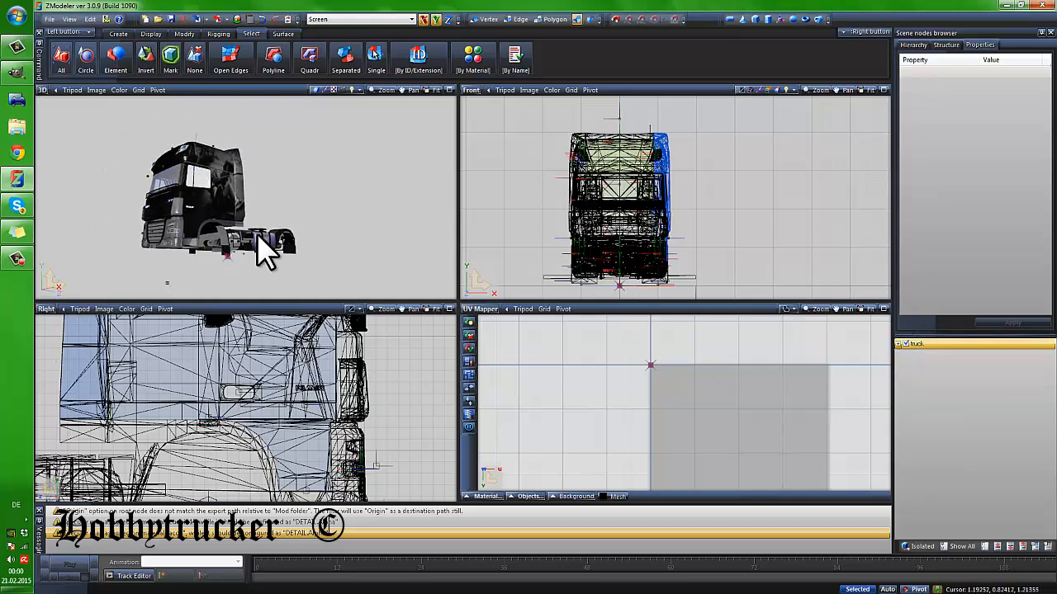
pyautogui.moveTo(264, 248); pyautogui.dragTo(237, 198, button='middle')
pyautogui.scroll(-5, 204, 225)
pyautogui.scroll(-3, 175, 221)
pyautogui.scroll(3, 180, 224)
pyautogui.scroll(2, 186, 205)
pyautogui.scroll(-3, 196, 206)
pyautogui.scroll(-2, 198, 208)
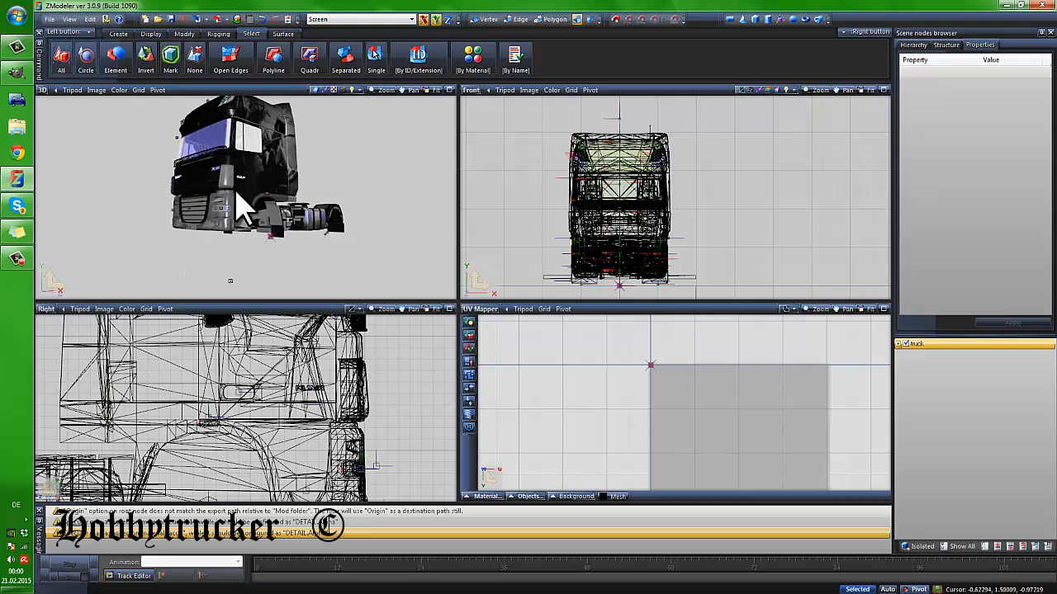
pyautogui.scroll(2, 233, 190)
pyautogui.scroll(2, 236, 194)
pyautogui.scroll(-2, 236, 193)
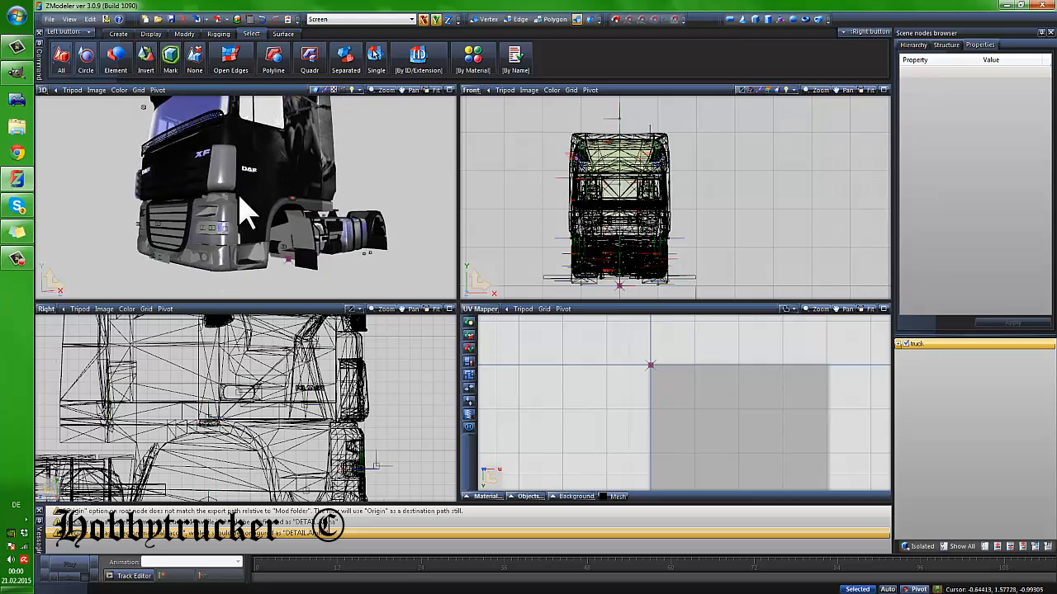
pyautogui.moveTo(237, 194); pyautogui.dragTo(243, 195, button='middle')
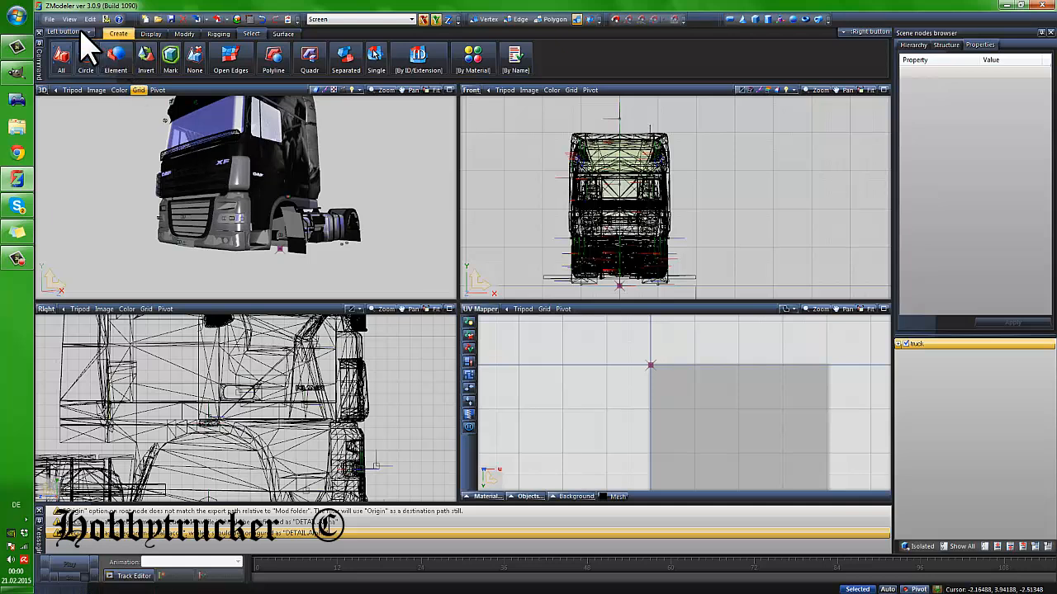
# Close ZModeler without saving the modified scene
pyautogui.click(1026, 7)
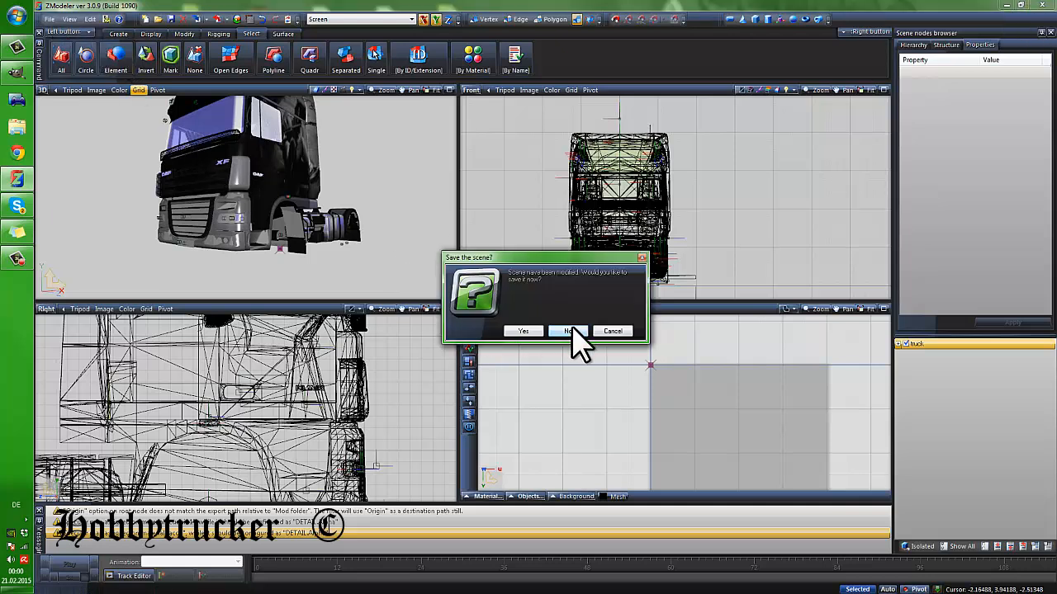
pyautogui.click(570, 332)
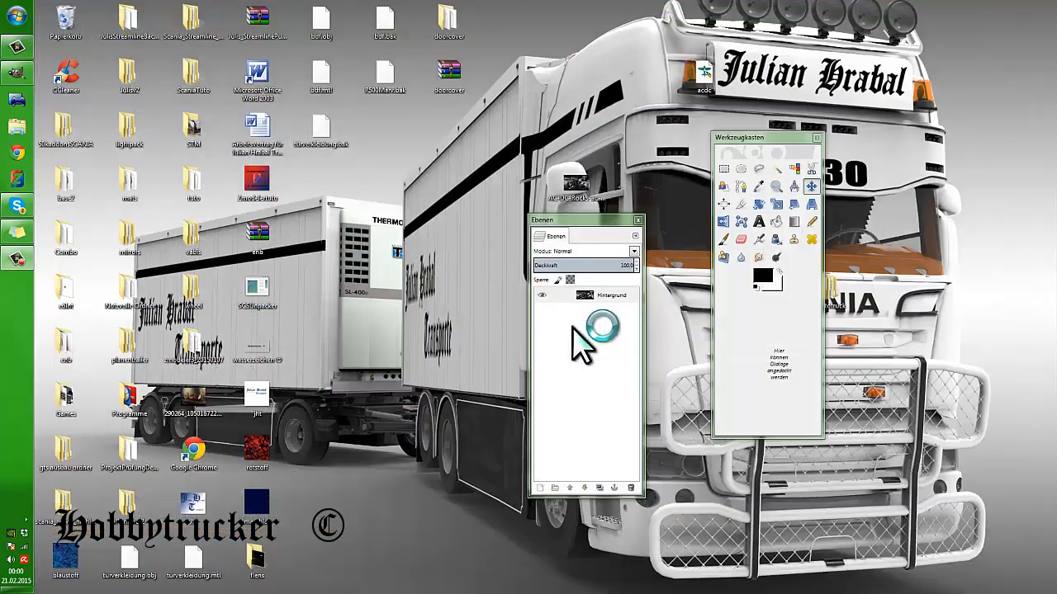
# Close GIMP's layers and toolbox windows, switch to its image window, and close the AC/DC image without saving
pyautogui.click(638, 220)
pyautogui.click(815, 138)
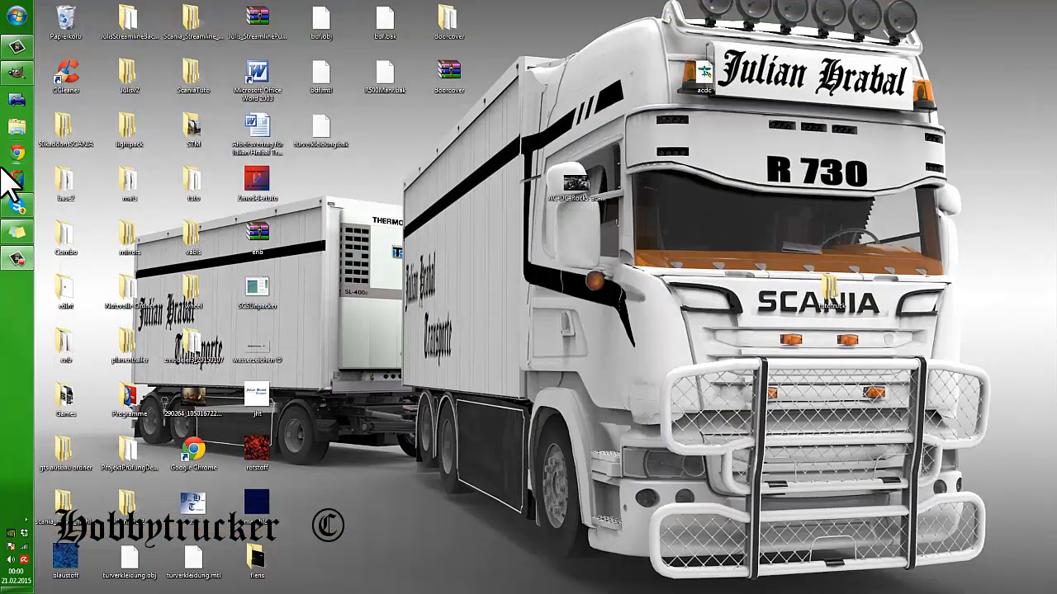
pyautogui.click(16, 75)
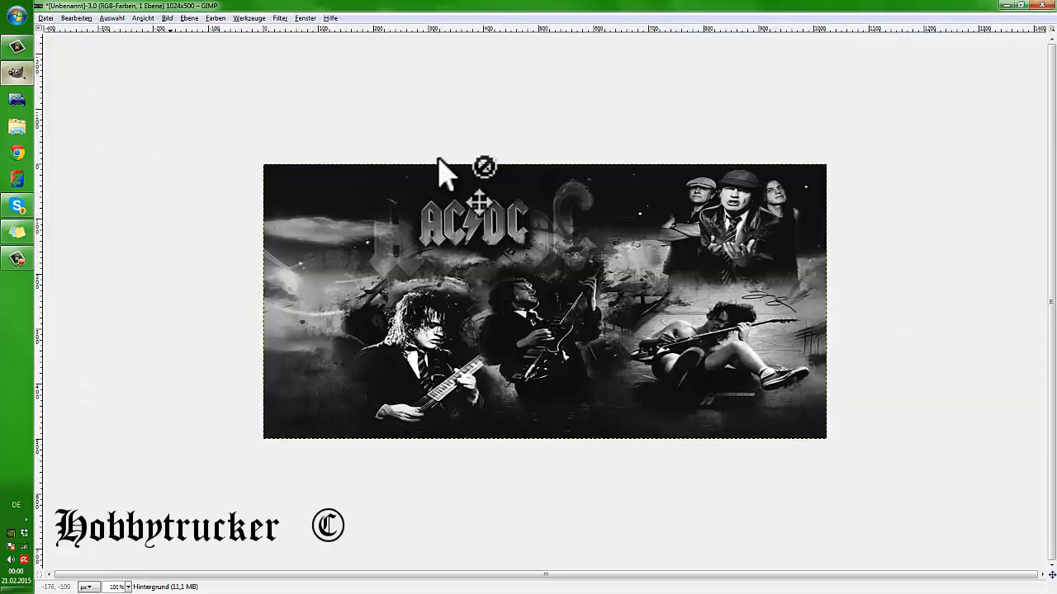
pyautogui.click(1042, 5)
pyautogui.click(533, 373)
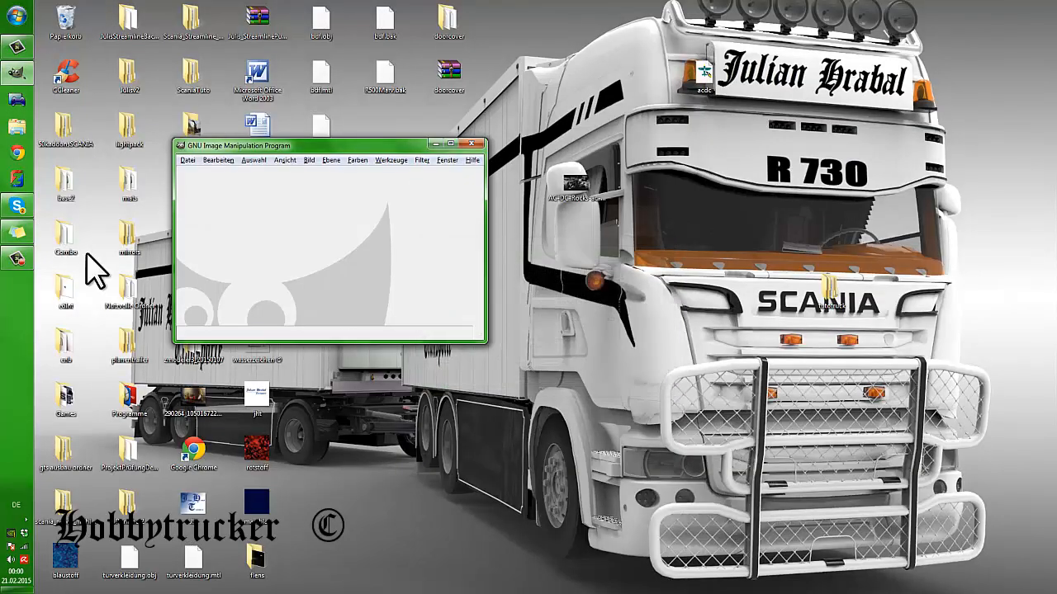
pyautogui.click(15, 259)
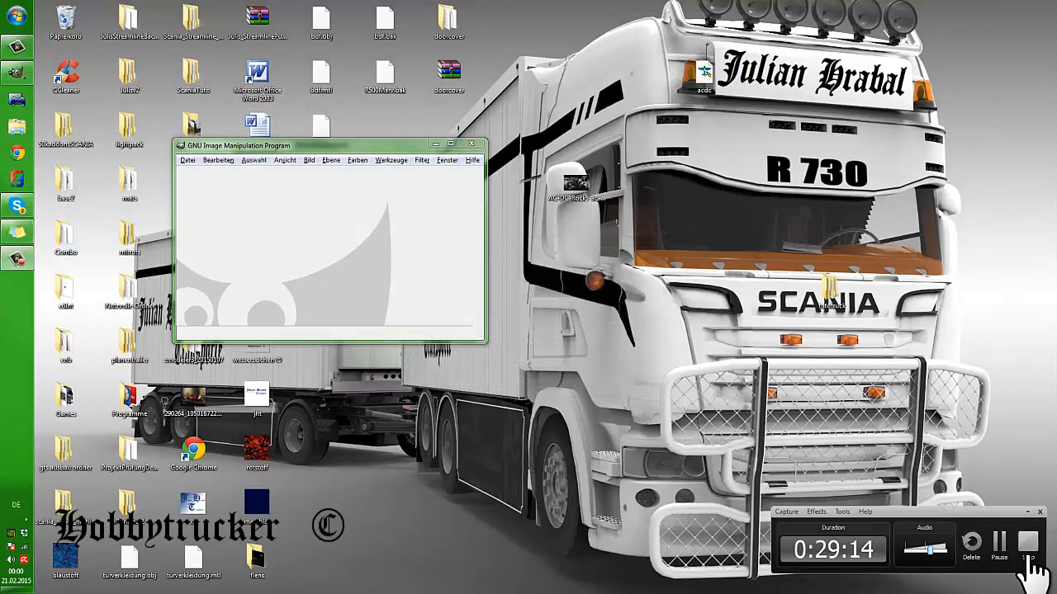